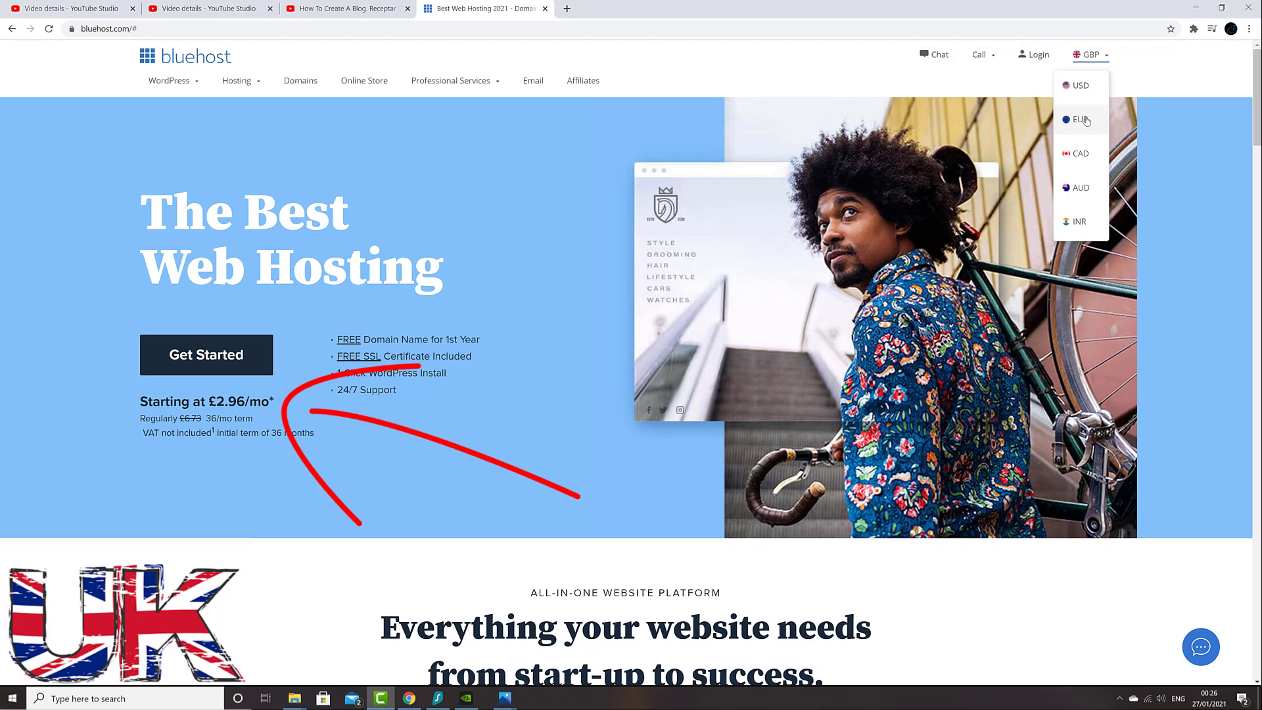
Step: Set the site's pricing currency to EUR and select the Basic shared hosting plan
click(1081, 119)
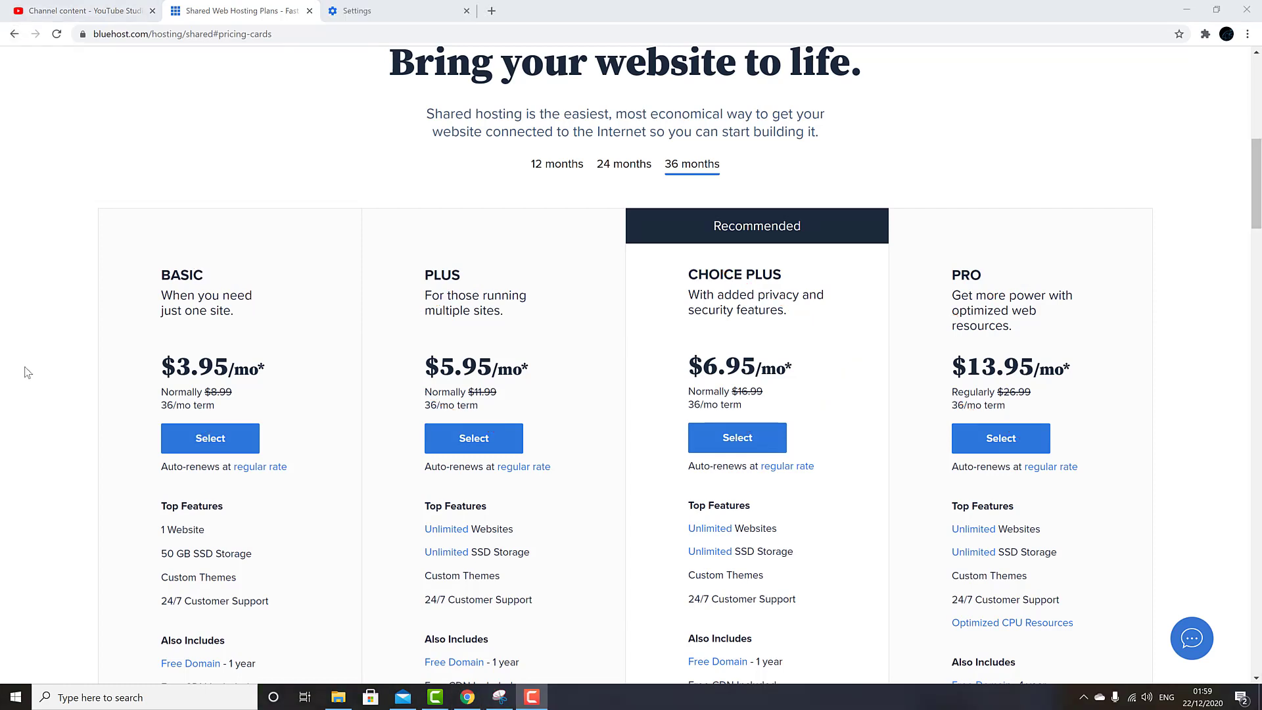
click(190, 445)
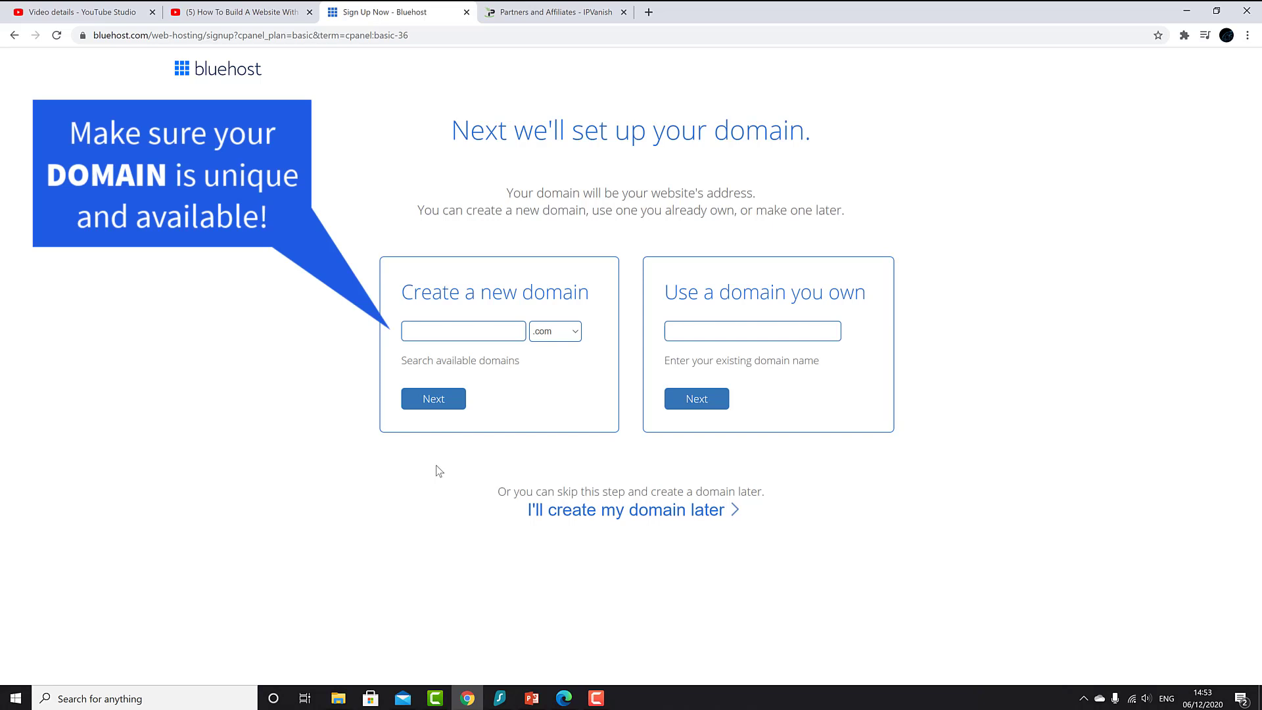
Step: Enter createyourspot.com as the new domain and claim the special sign-up savings offer
click(431, 329)
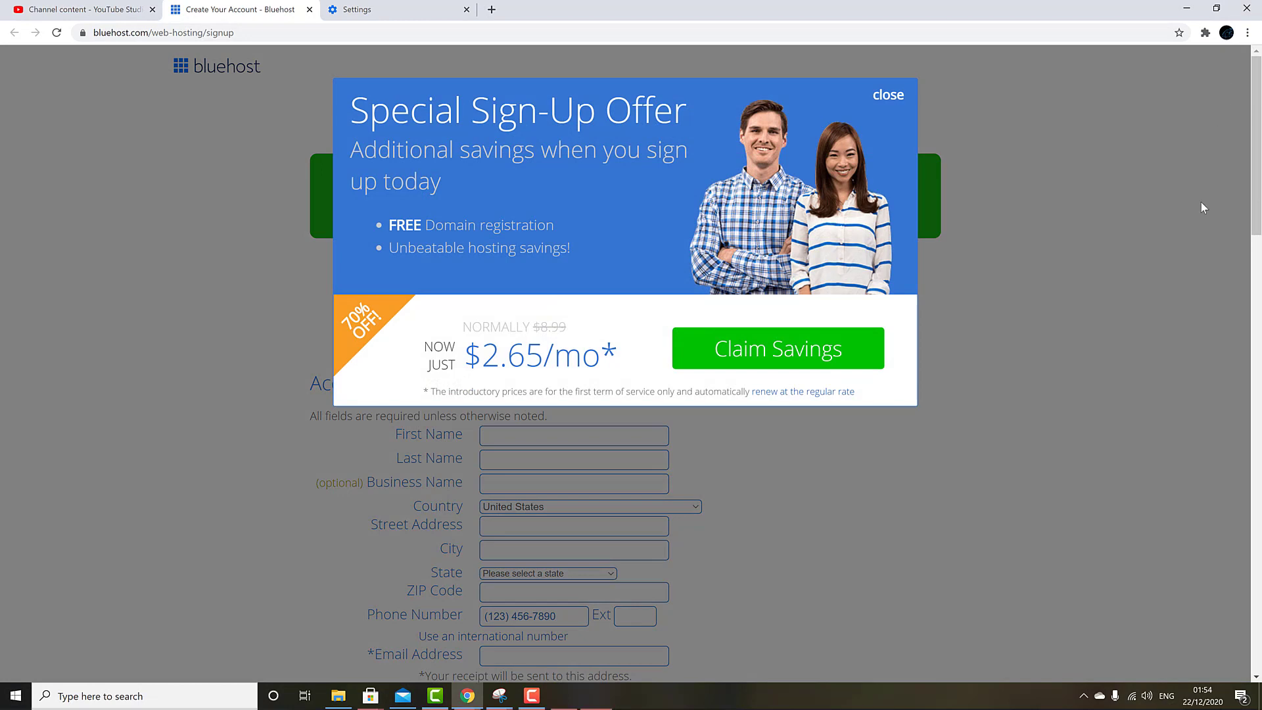
click(788, 354)
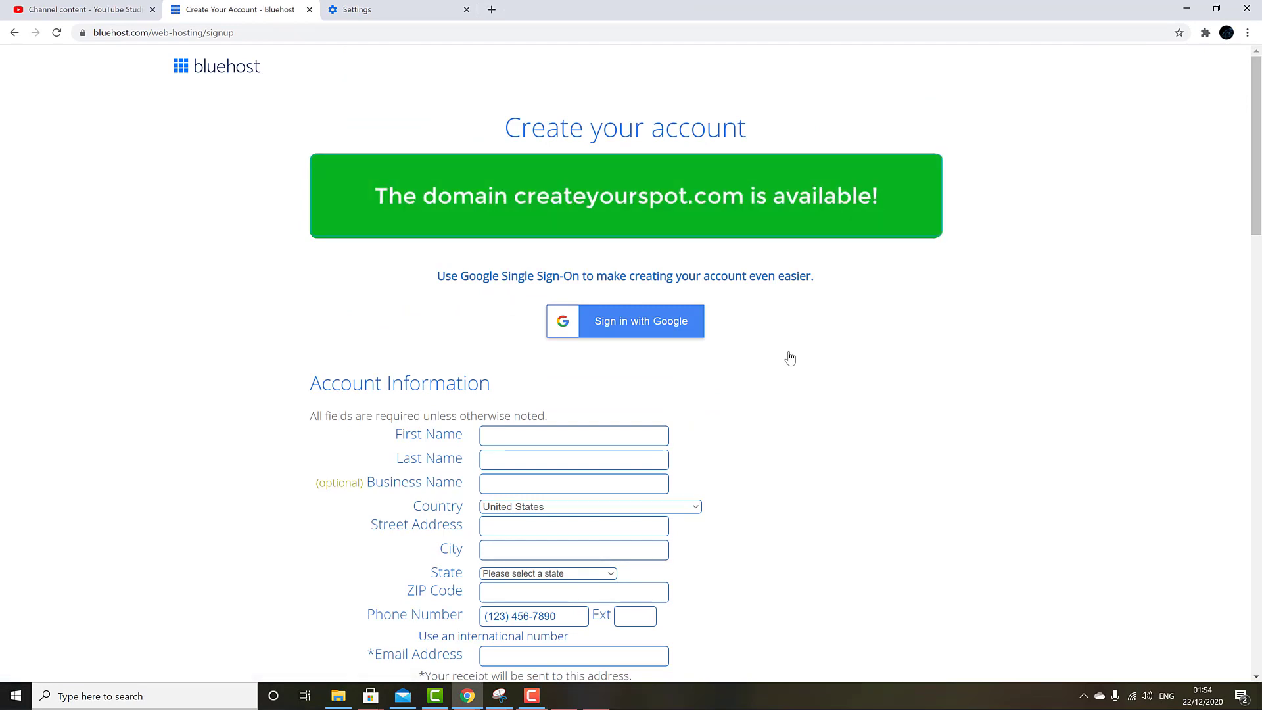
Step: Change the account plan in the package information to the Basic 12 Month Price
scroll(790, 358, down, 5)
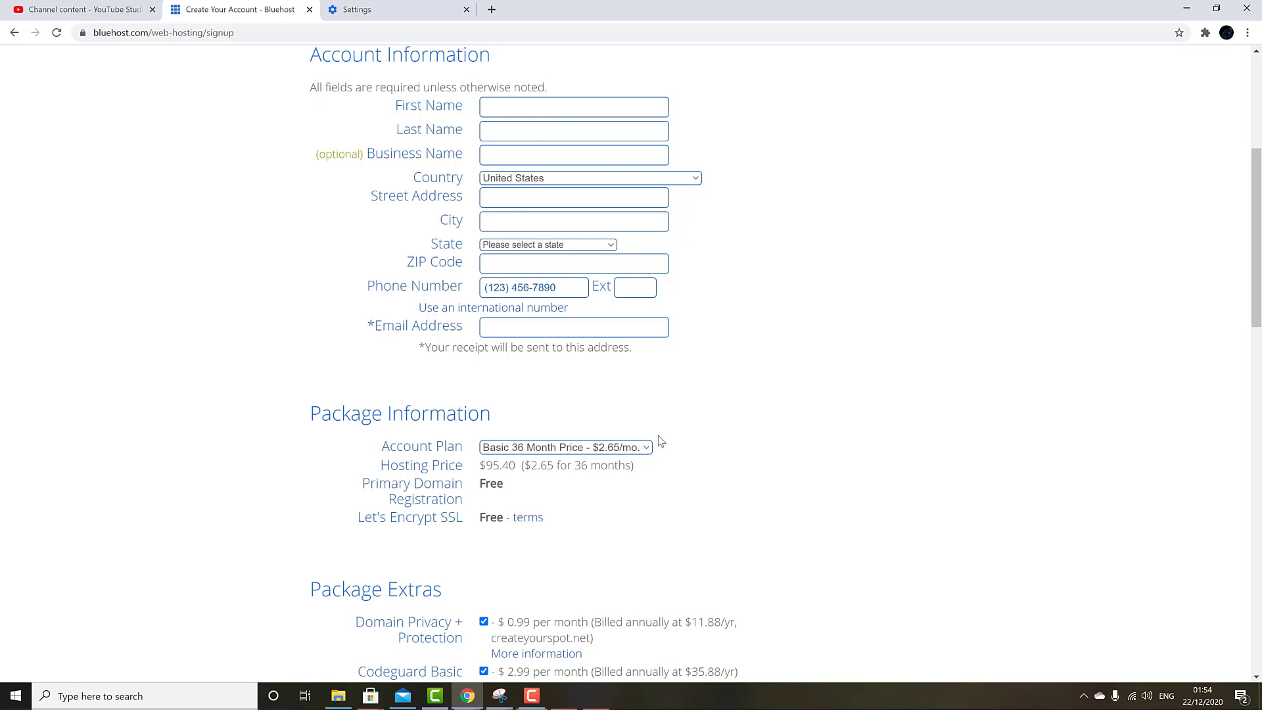
click(650, 450)
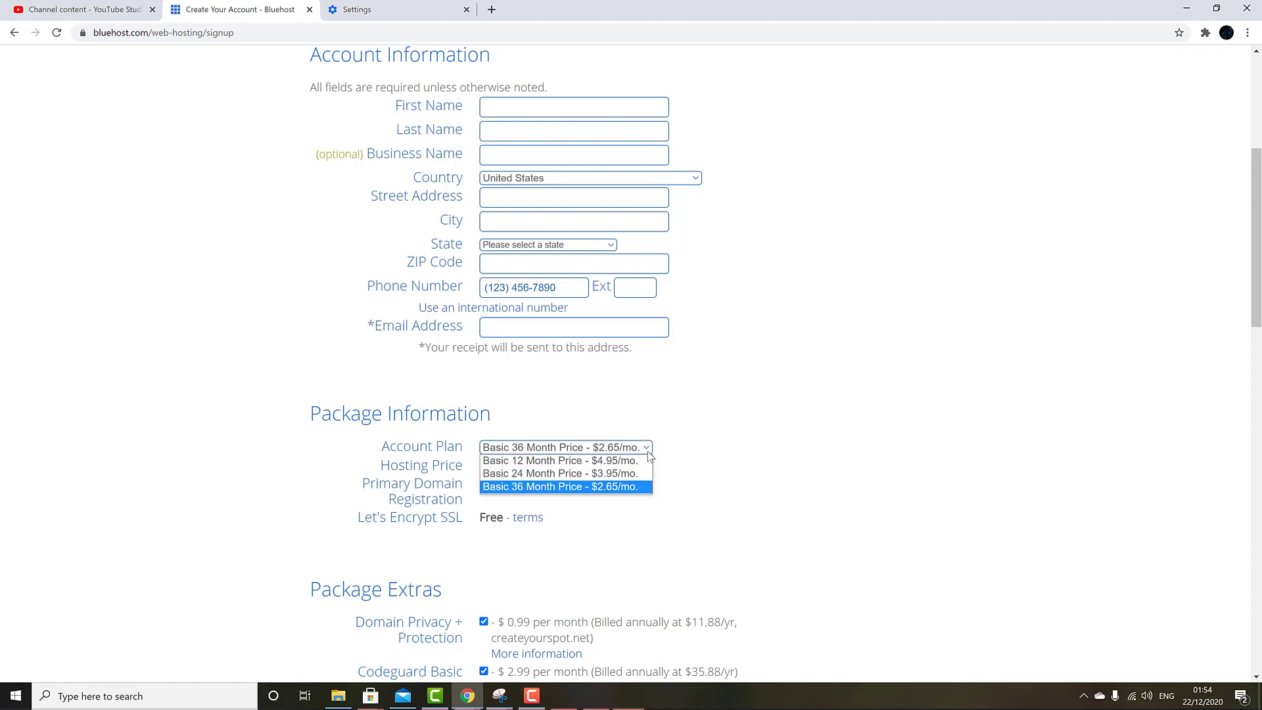
click(616, 462)
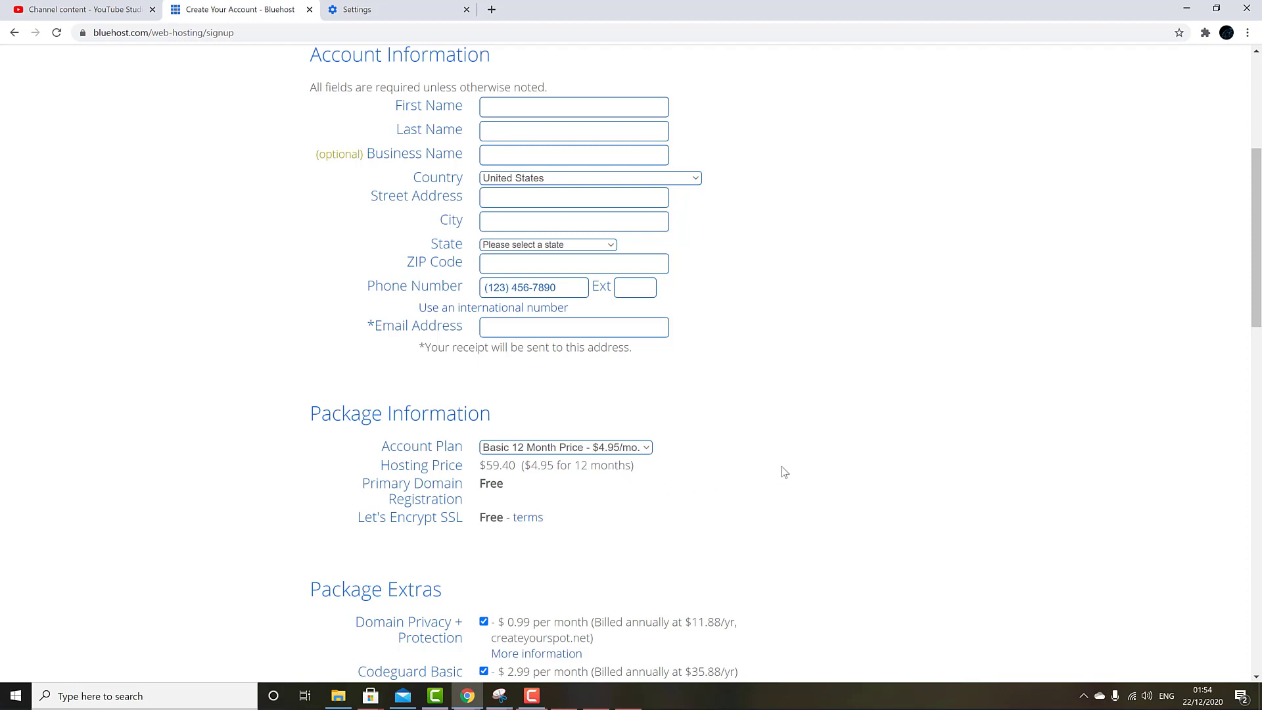
Step: Remove Domain Privacy + Protection, Codeguard Basic and SiteLock Security - Essential from the package extras
scroll(788, 460, down, 2)
scroll(797, 453, down, 3)
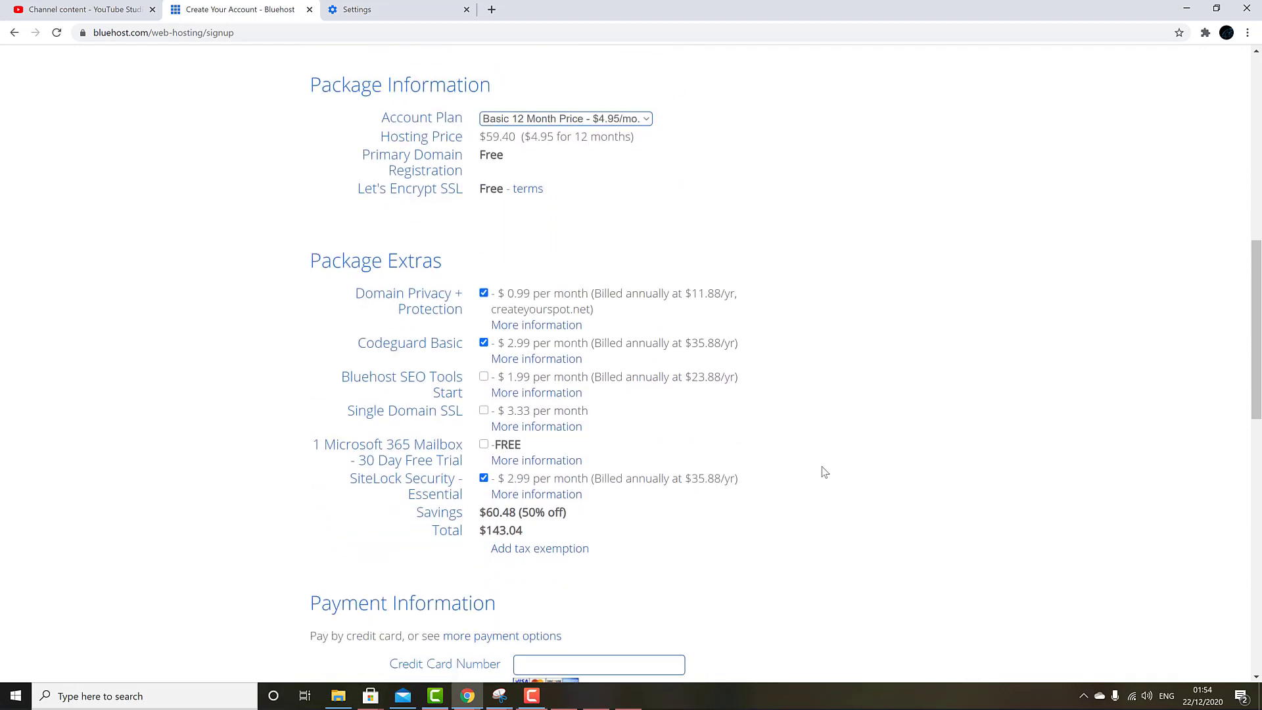
click(484, 294)
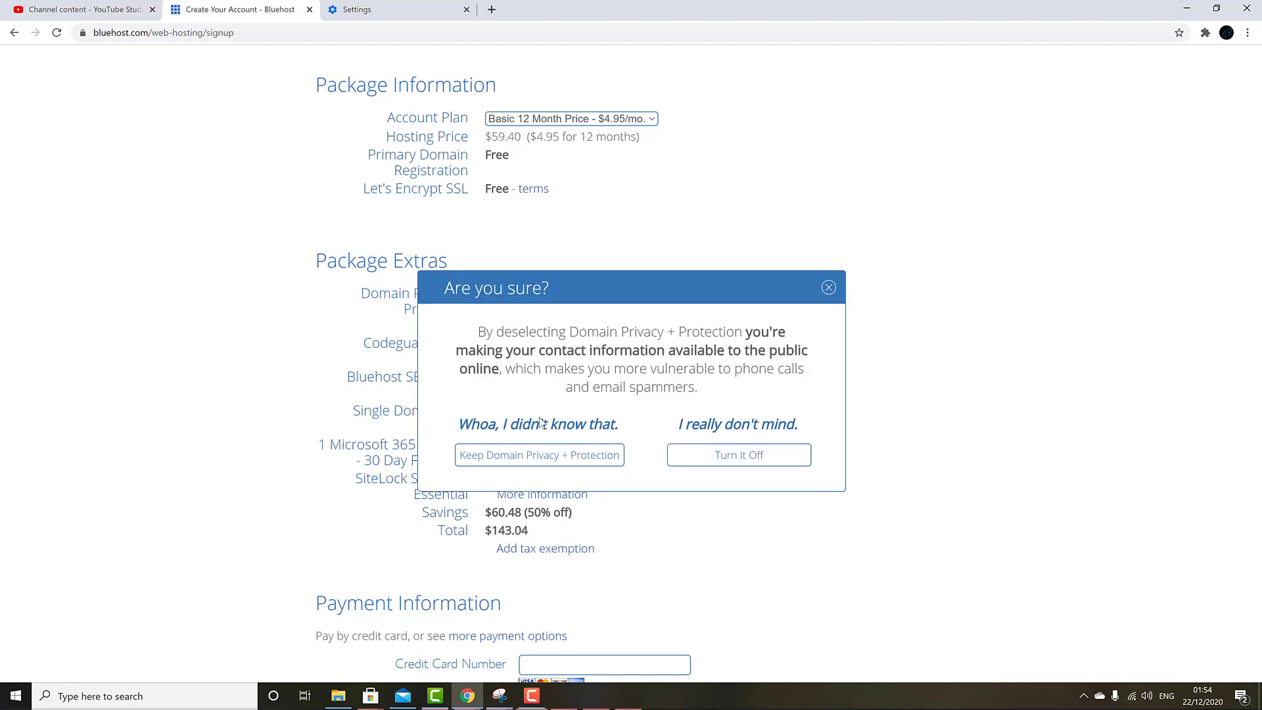
click(774, 460)
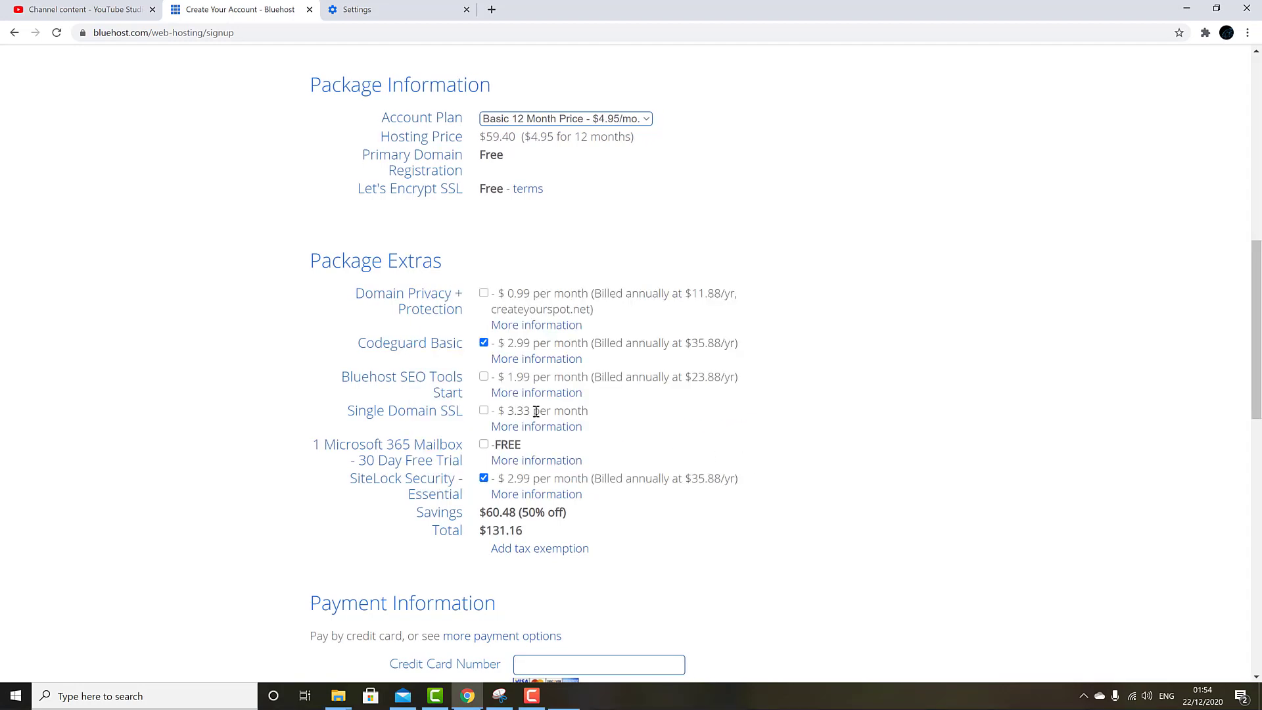
click(484, 343)
click(483, 477)
scroll(268, 509, down, 2)
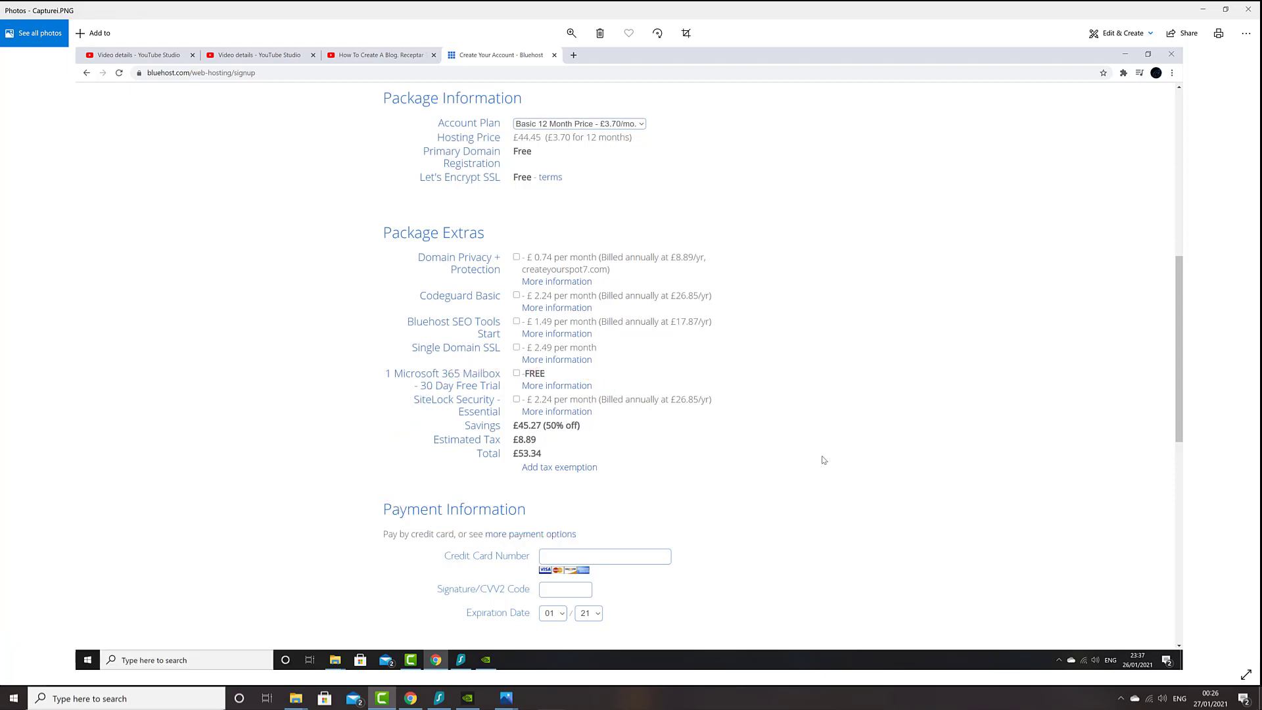
key(Right)
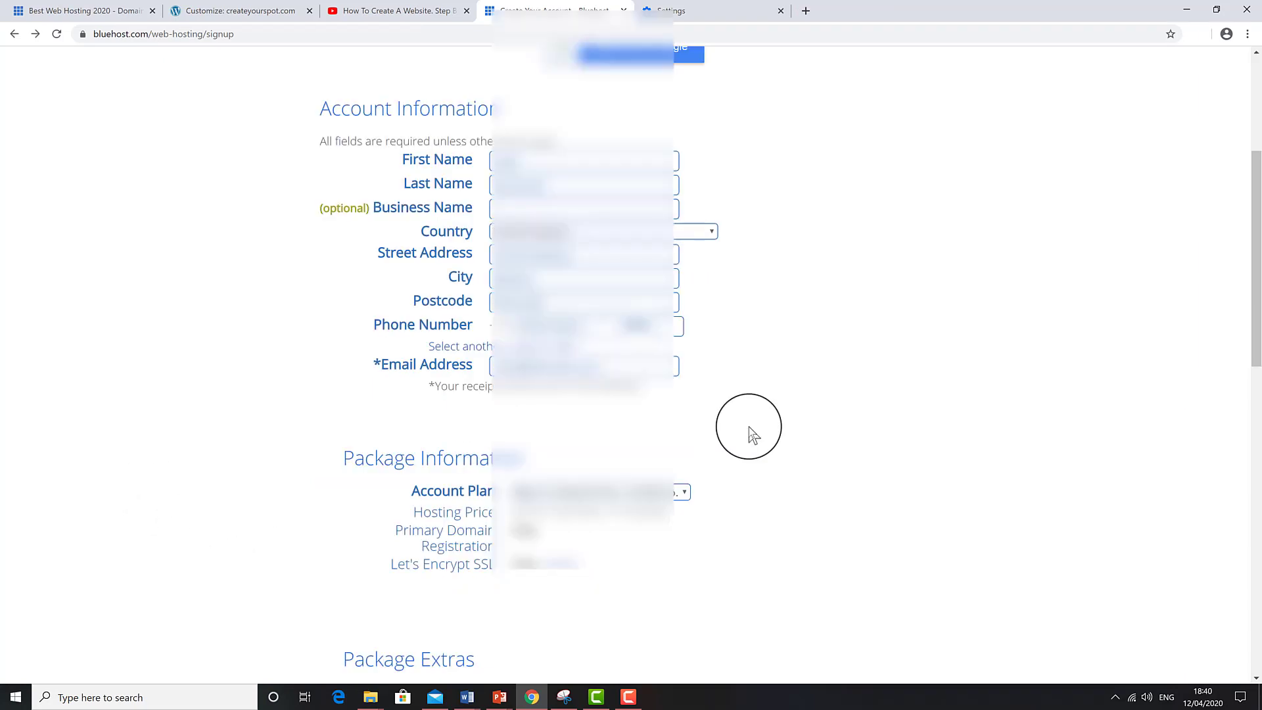
Step: Show more payment options in the payment information and choose to pay with PayPal
scroll(753, 435, down, 12)
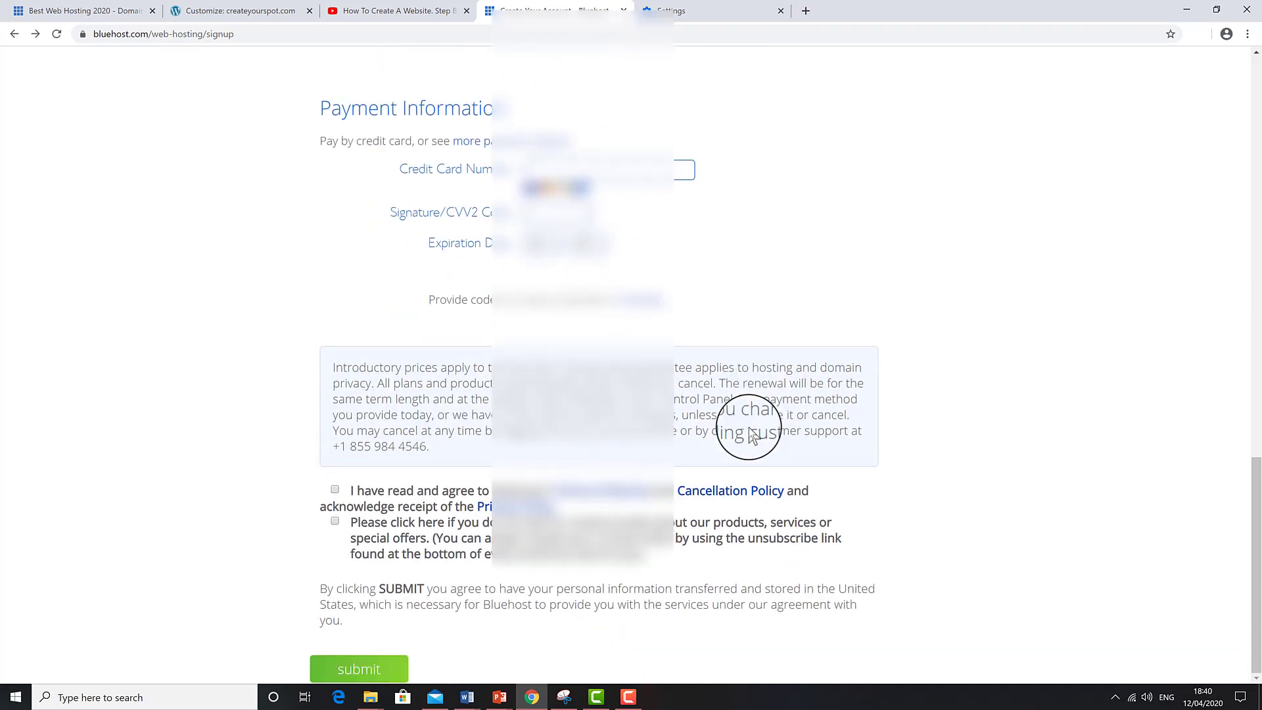
scroll(745, 223, up, 2)
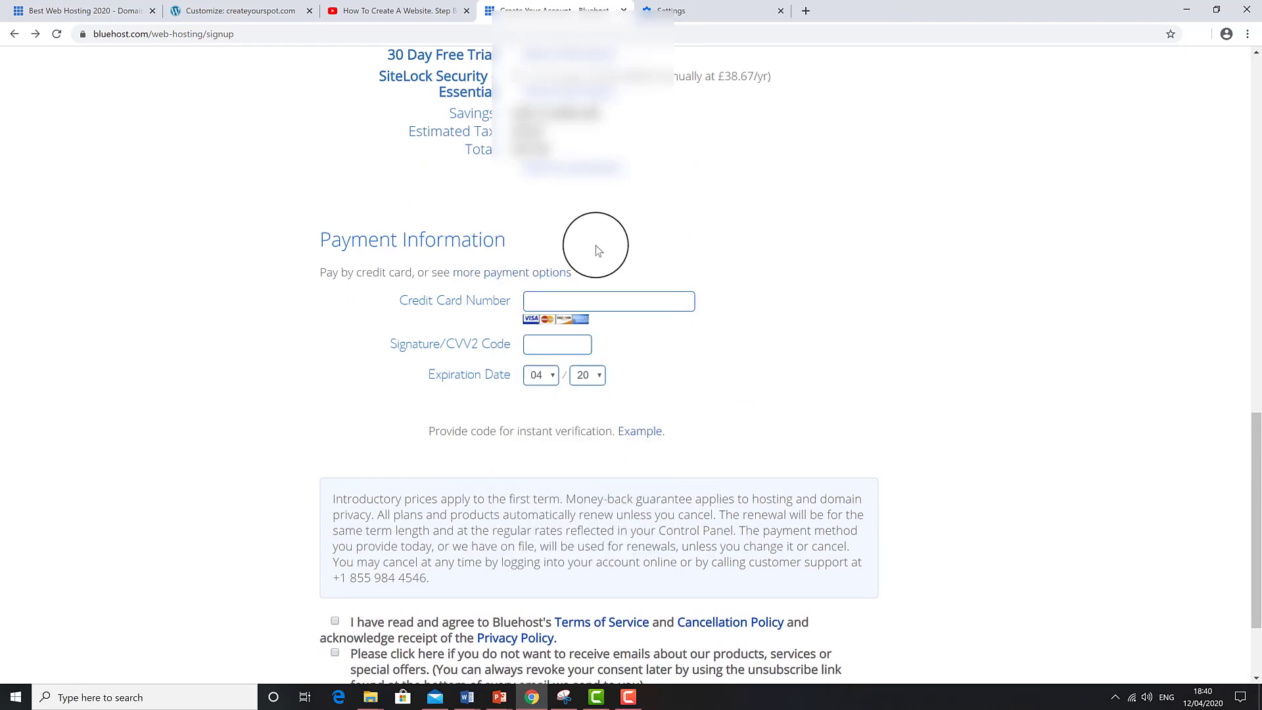
click(520, 272)
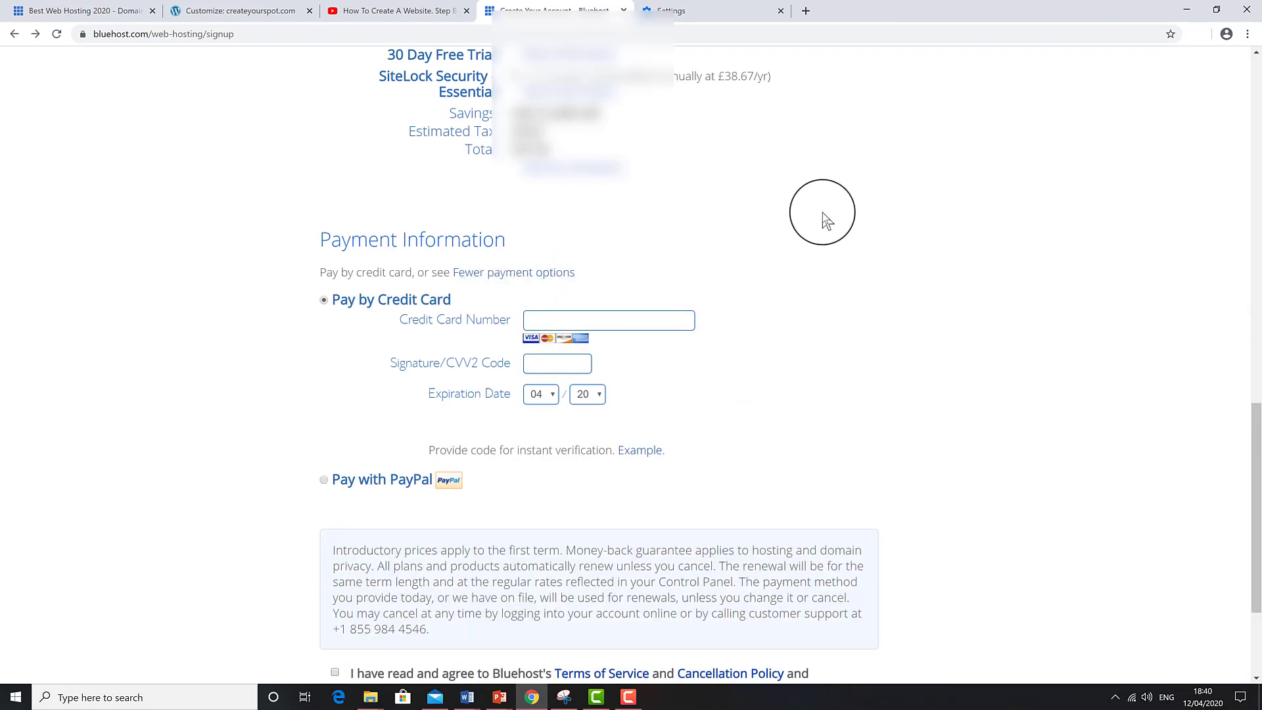
click(323, 480)
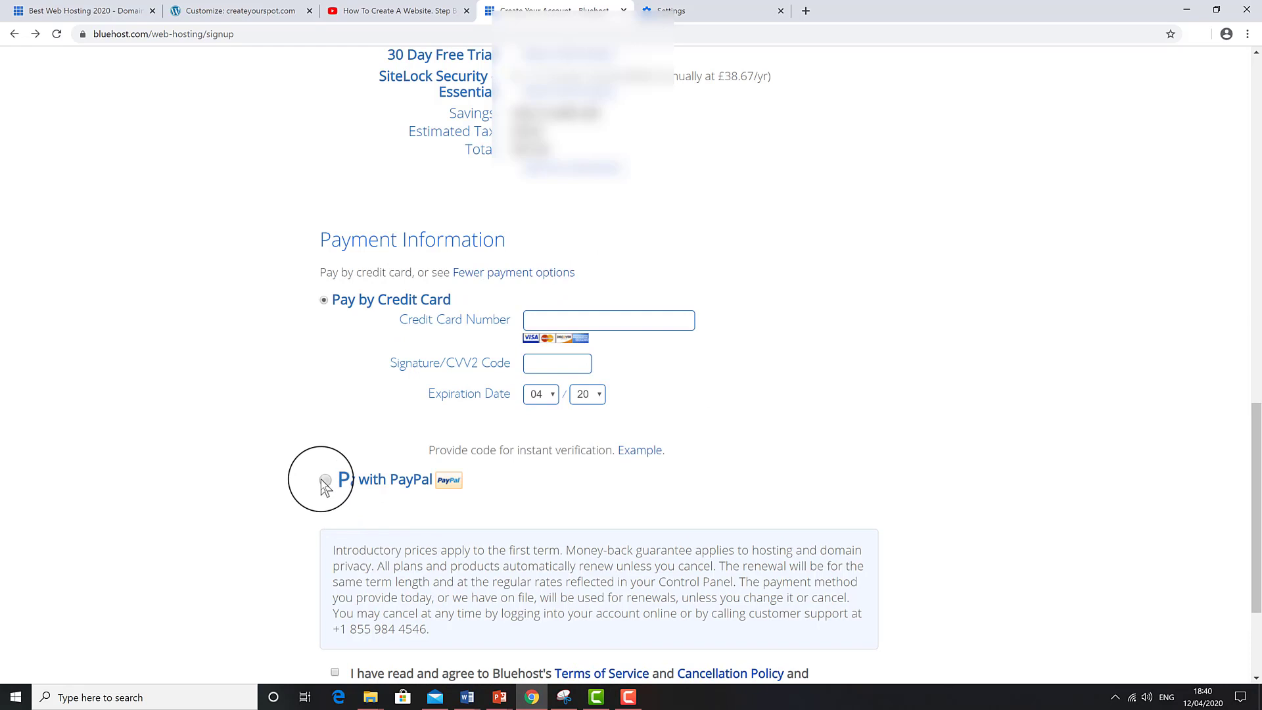
Step: Accept the Terms of Service, opt out of promotional emails and submit the hosting order
scroll(188, 481, down, 3)
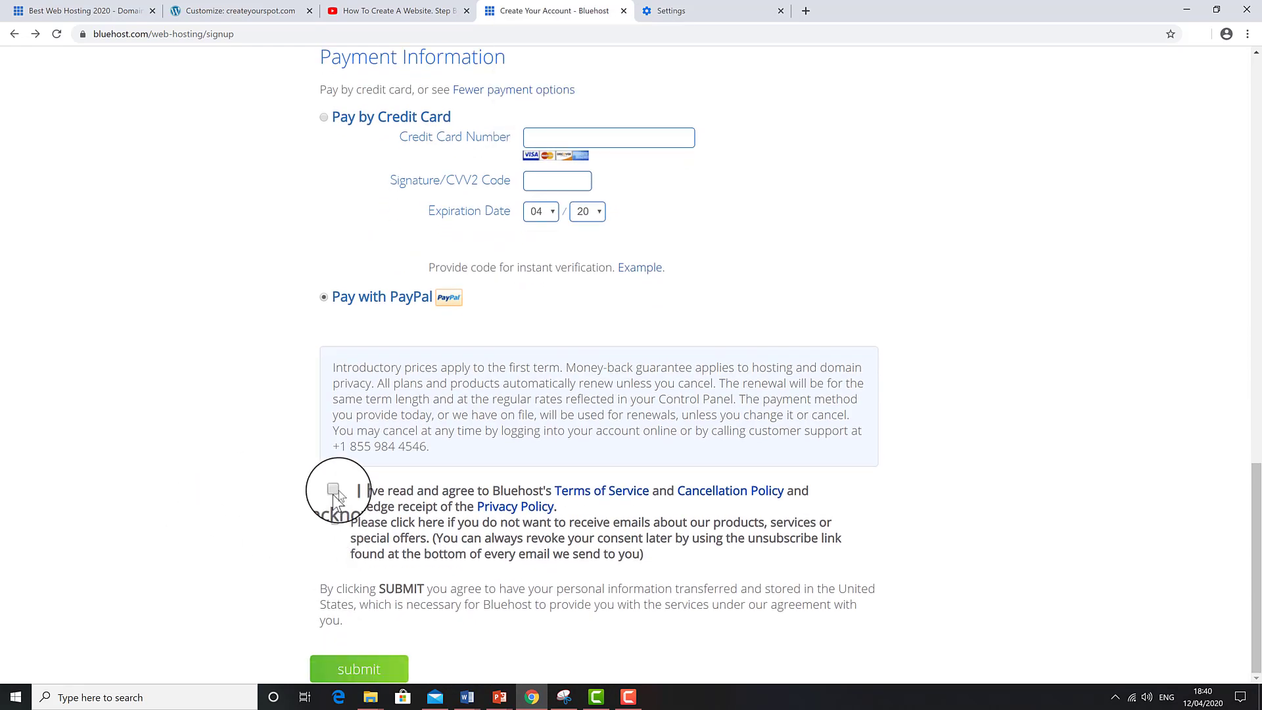
click(334, 490)
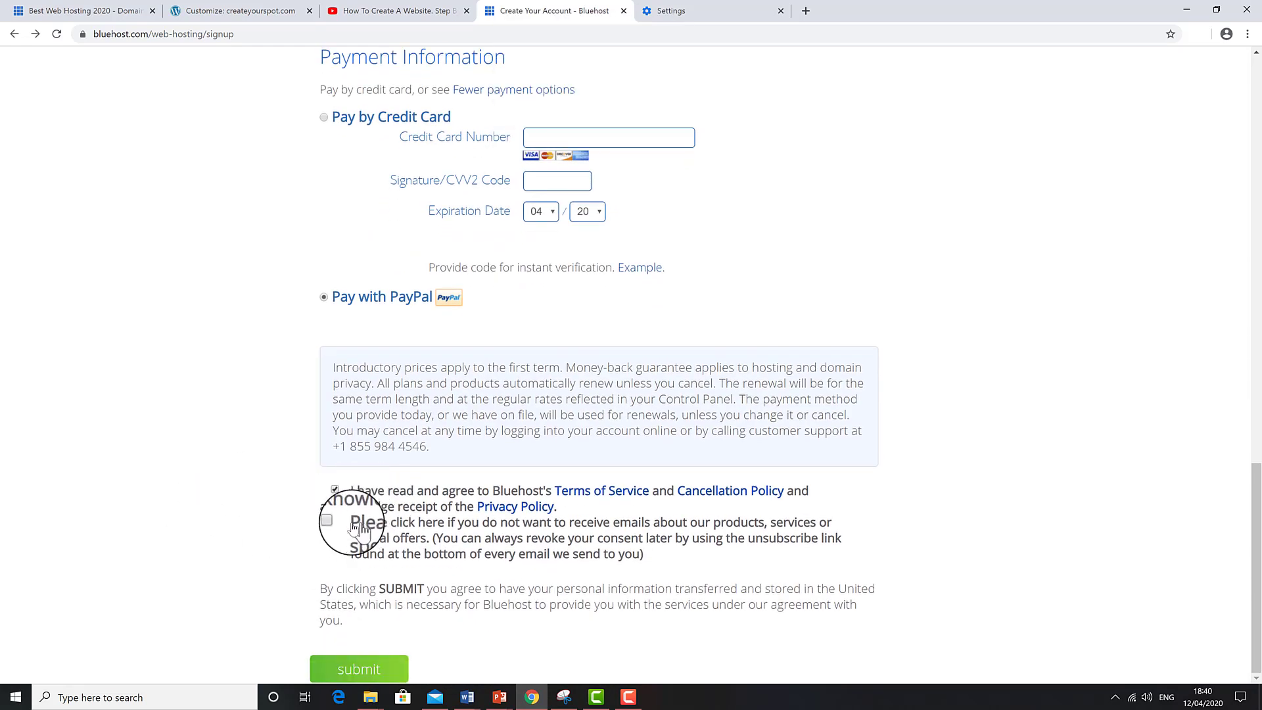
click(335, 522)
click(341, 671)
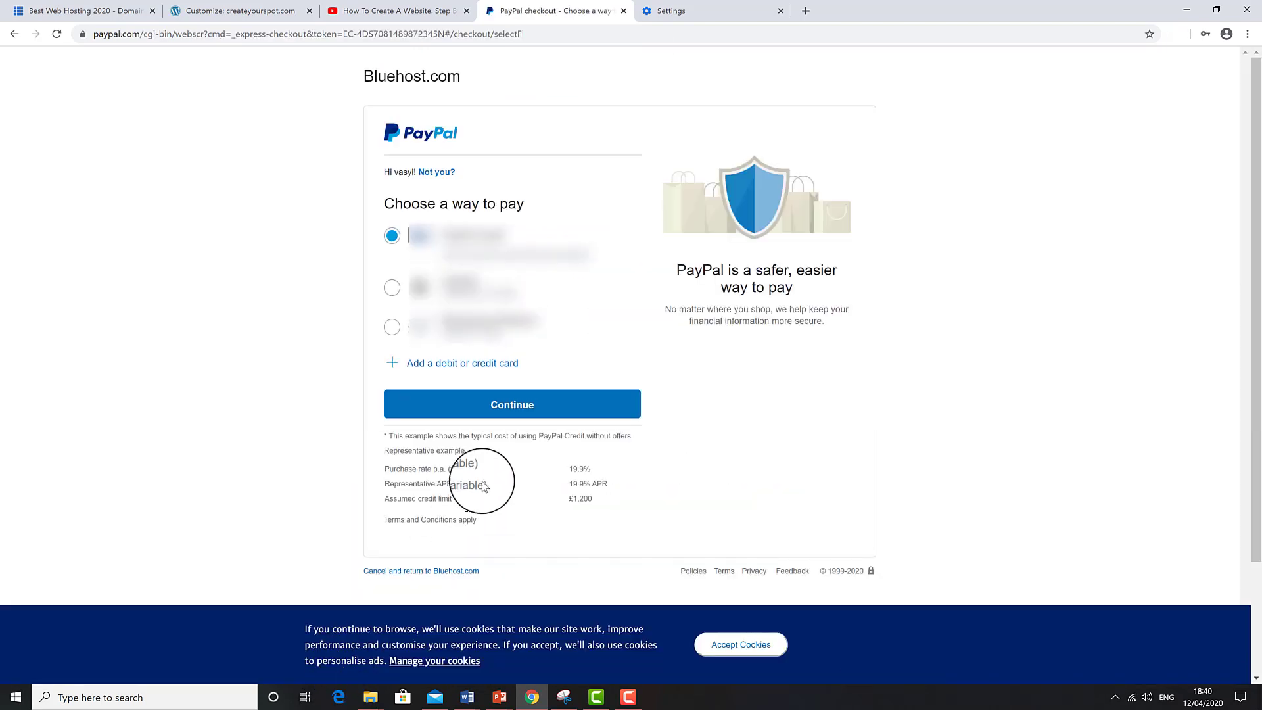
Step: Continue with the preselected PayPal funding source and agree to the payment for Bluehost
click(507, 406)
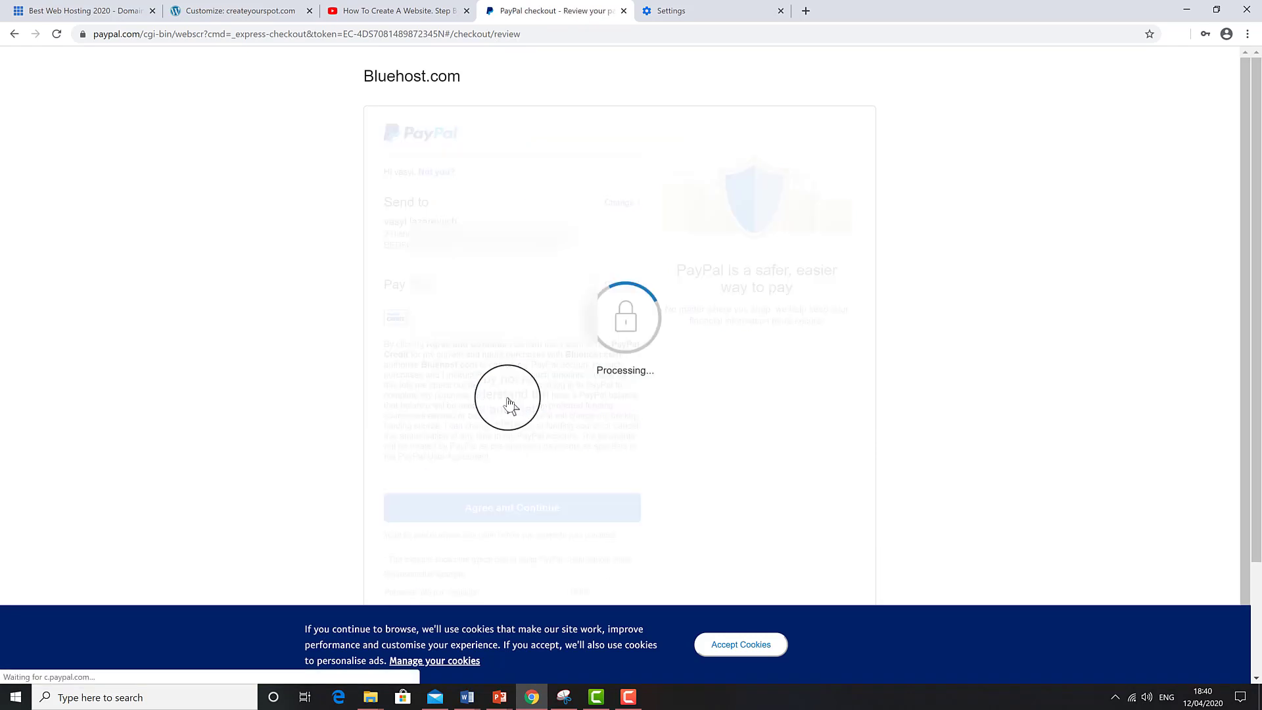
click(410, 514)
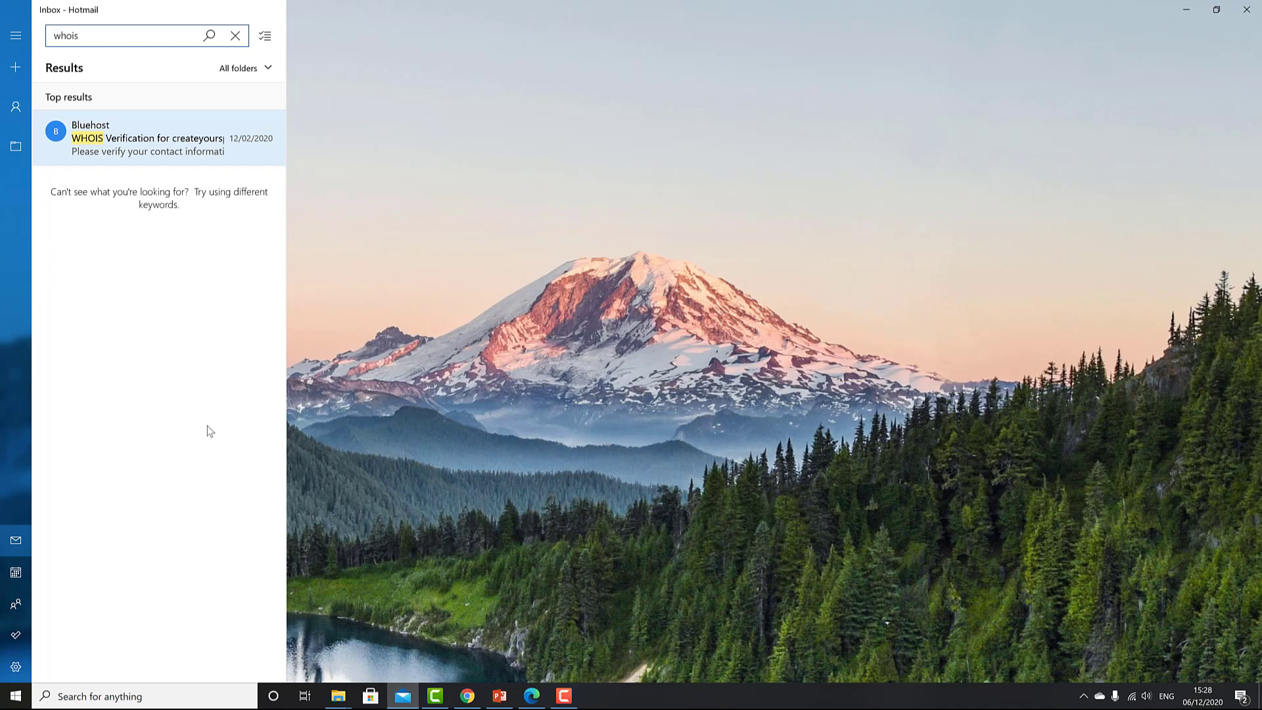
Step: Open Bluehost's WHOIS verification email for createyourspot.com and verify the email address
click(143, 152)
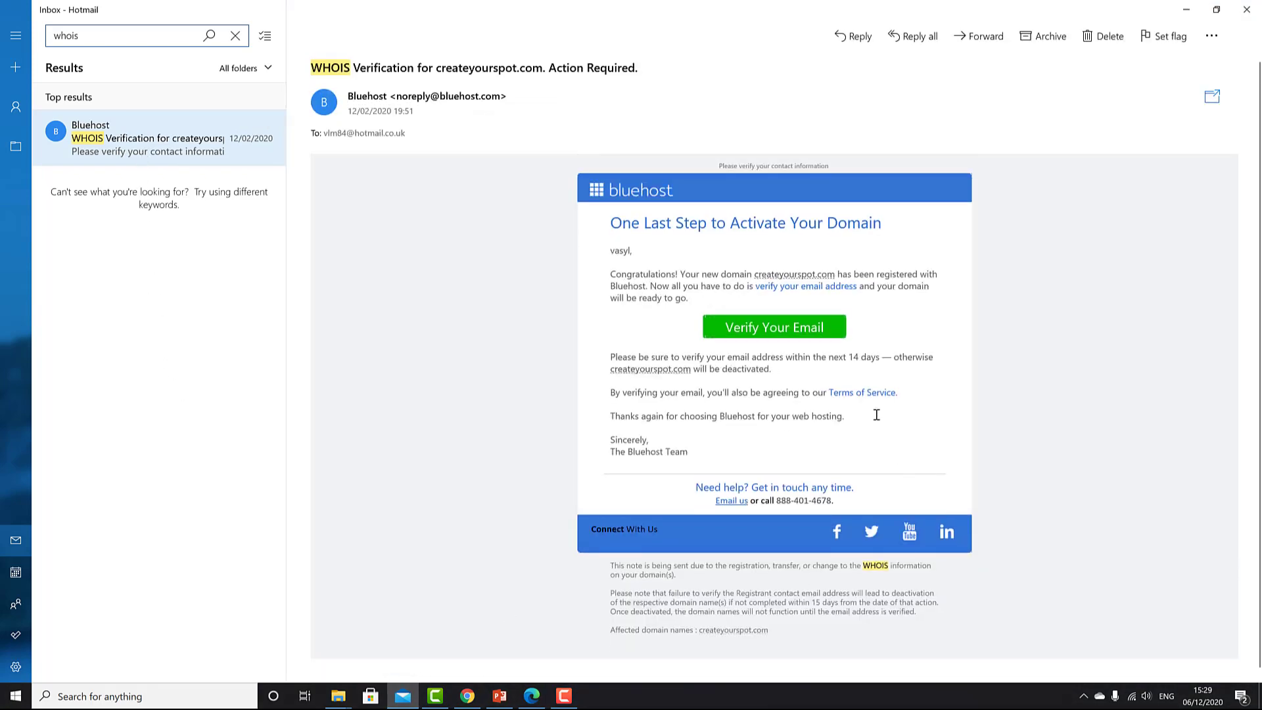
click(792, 332)
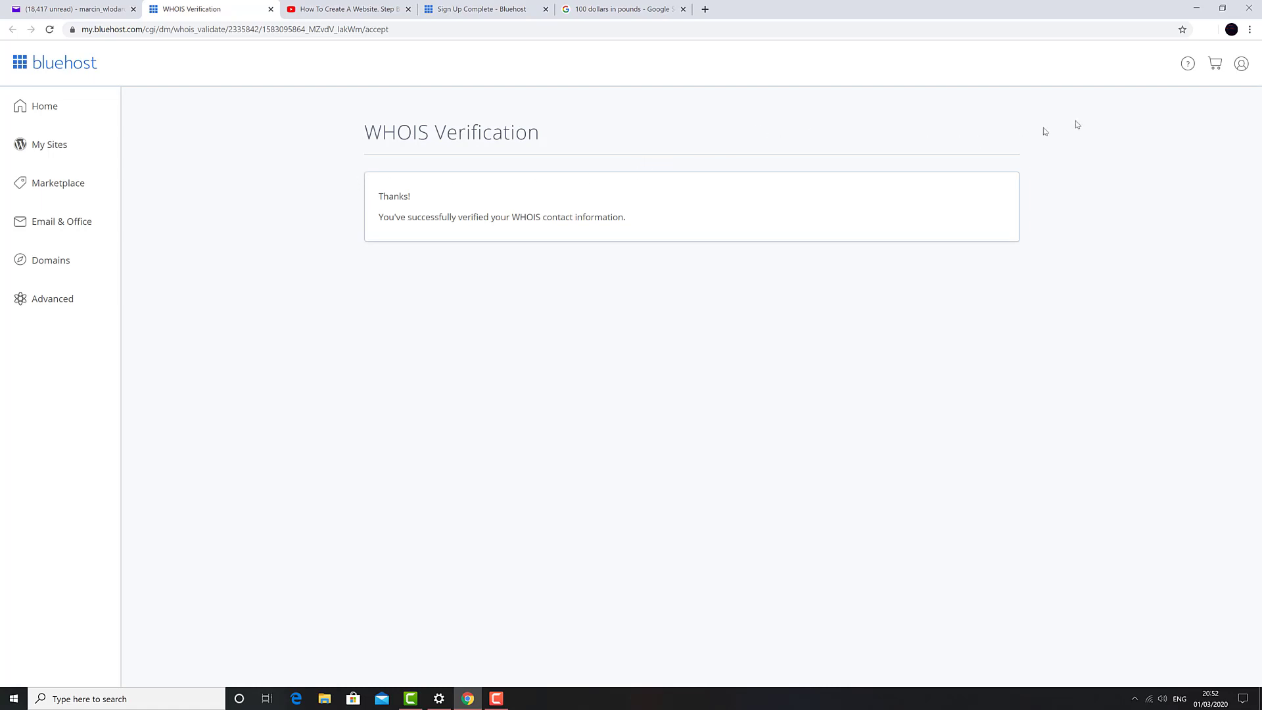
drag(1094, 105, 1075, 242)
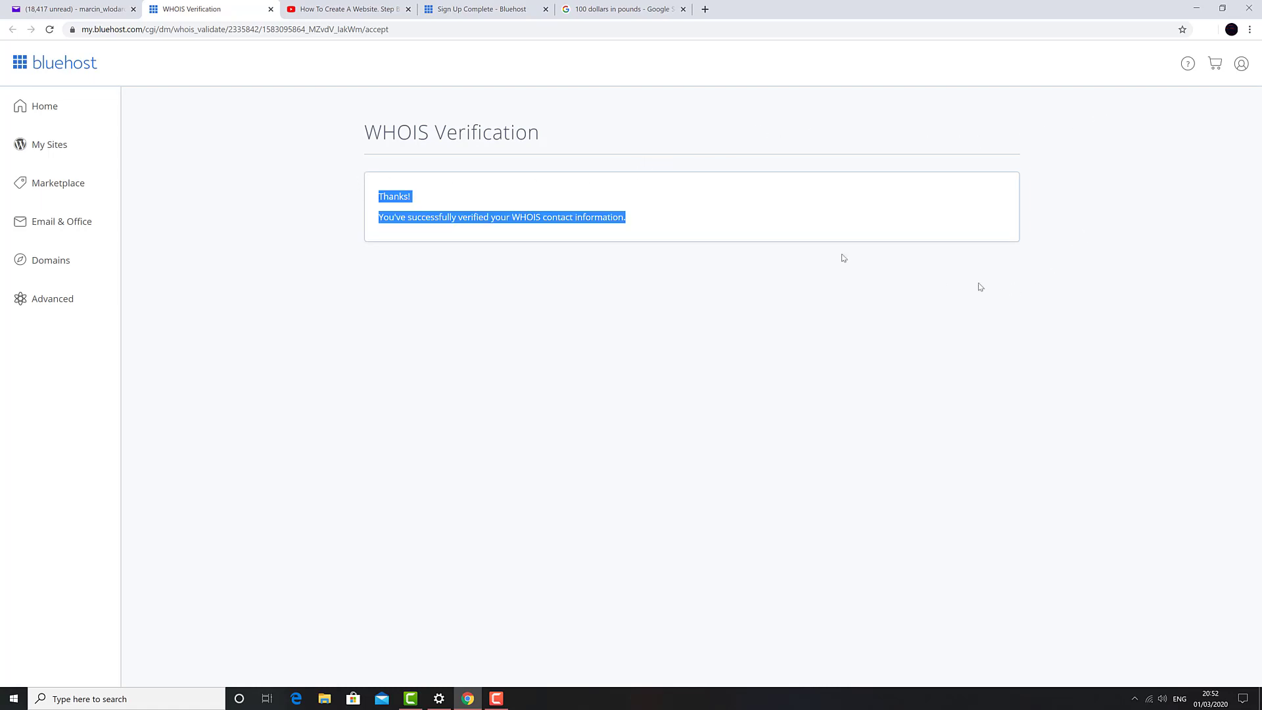
Step: Move the Sign Up Complete page ahead of the WHOIS Verification page and start creating the account from it
click(471, 10)
drag(471, 10, 194, 9)
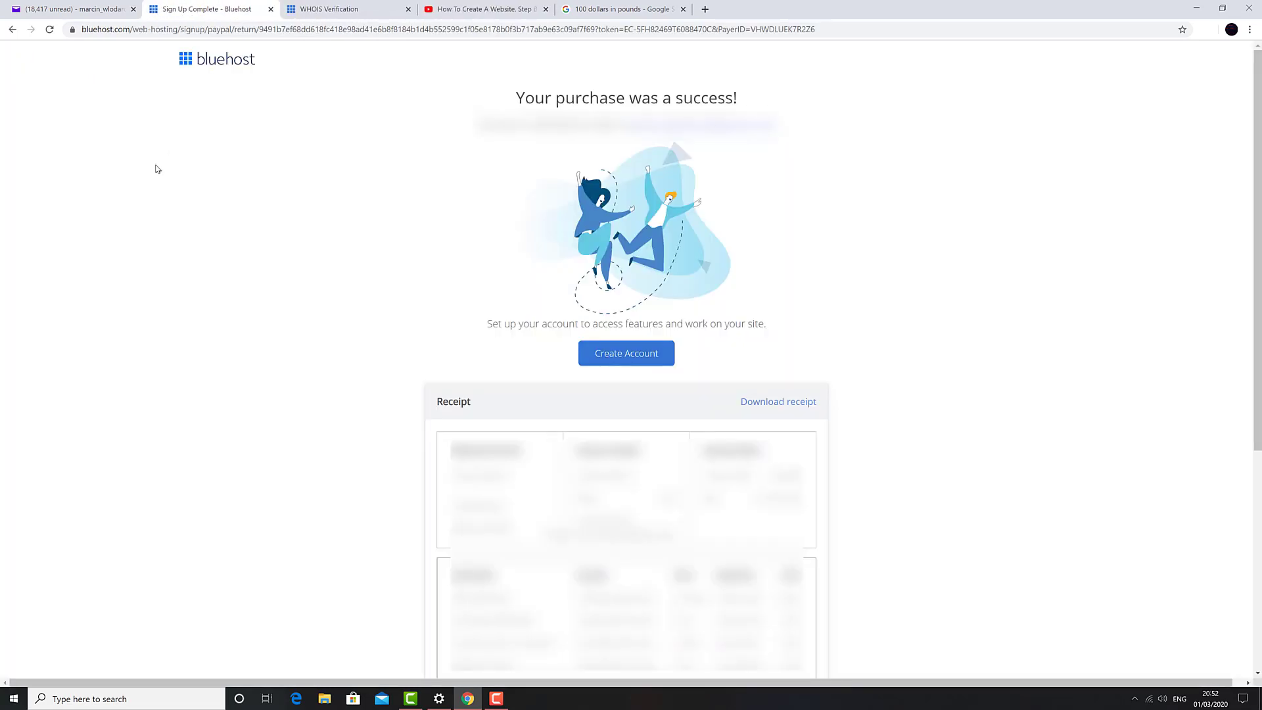
click(634, 355)
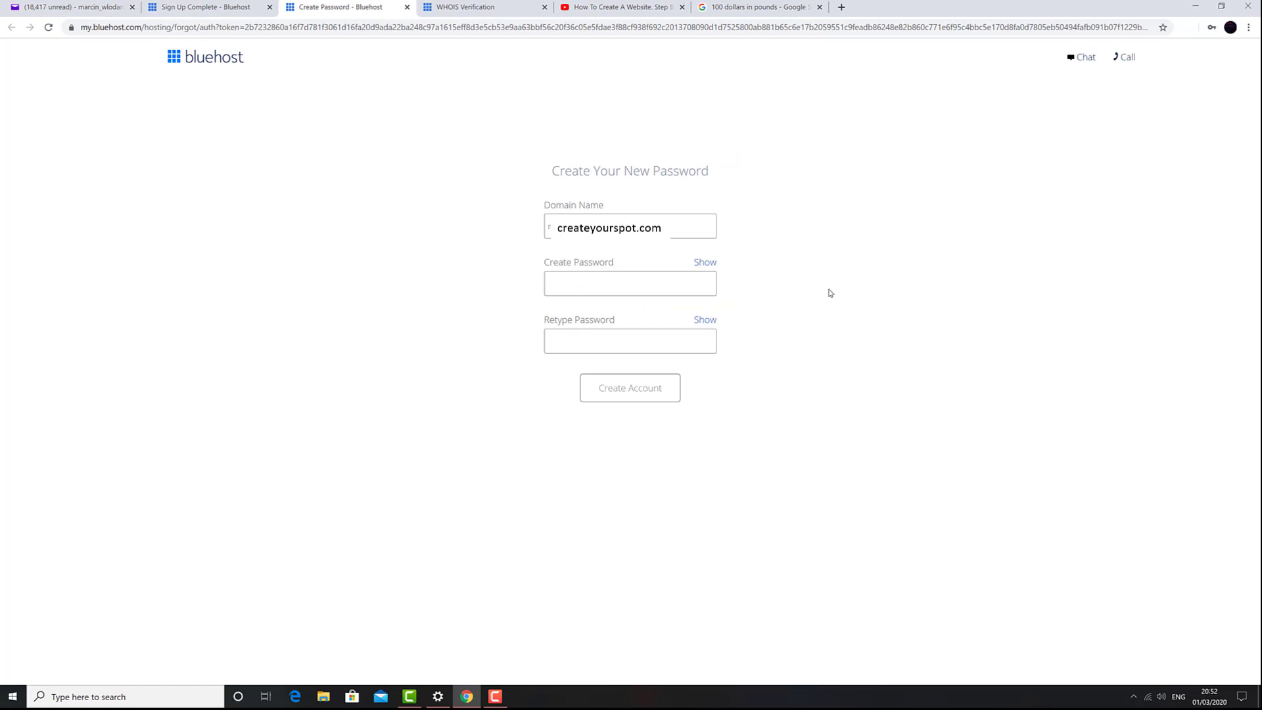
Step: Enter and retype the new account password, agree to the Privacy Policy and Terms of Service, and create the account
click(669, 281)
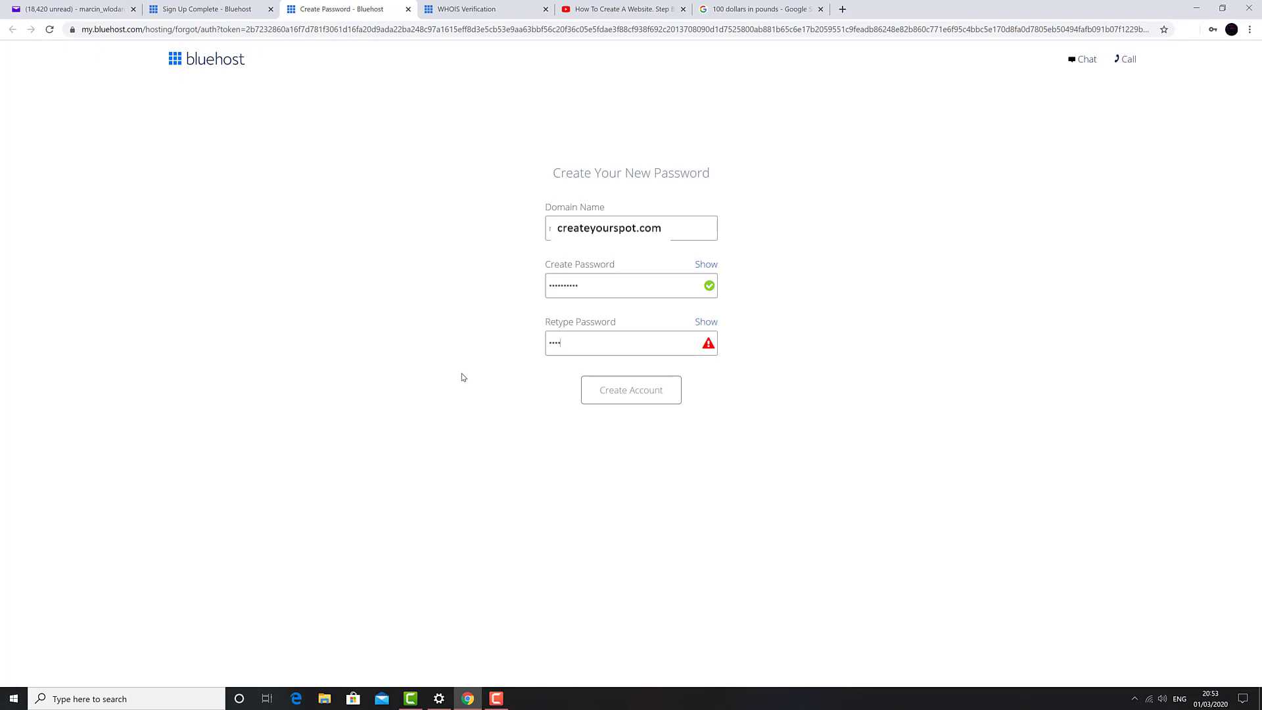
text(******)
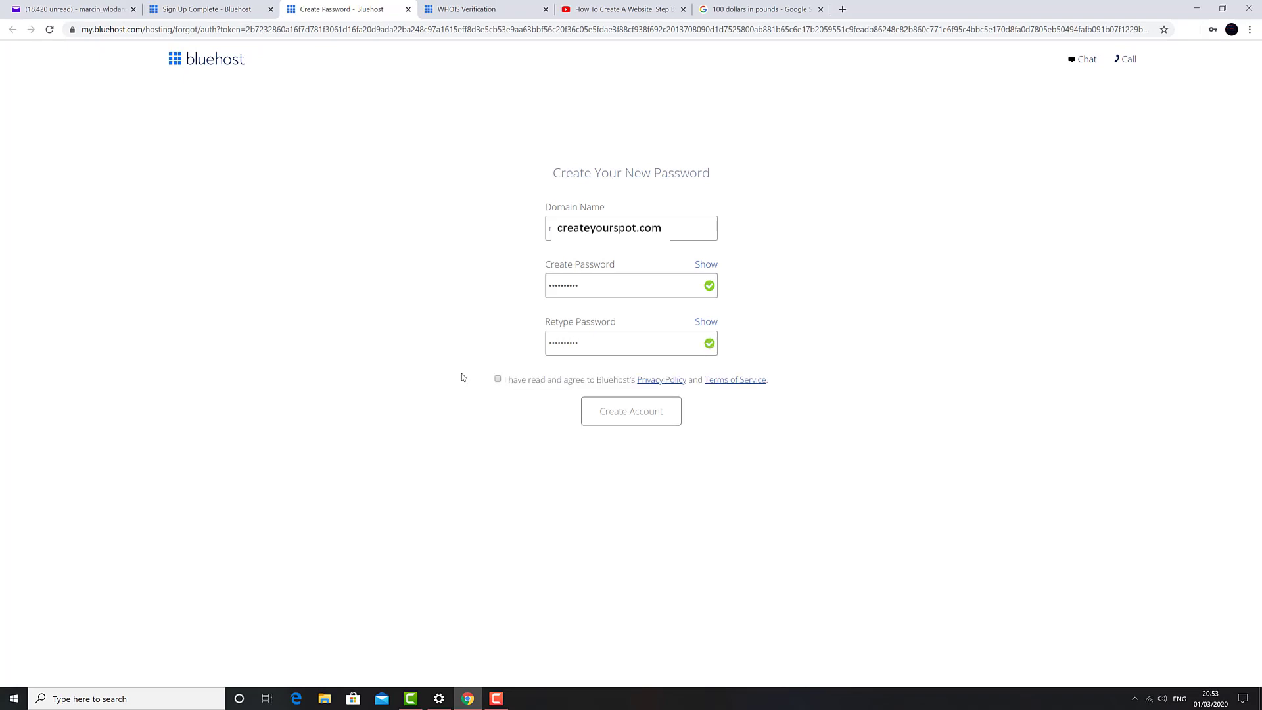
click(498, 380)
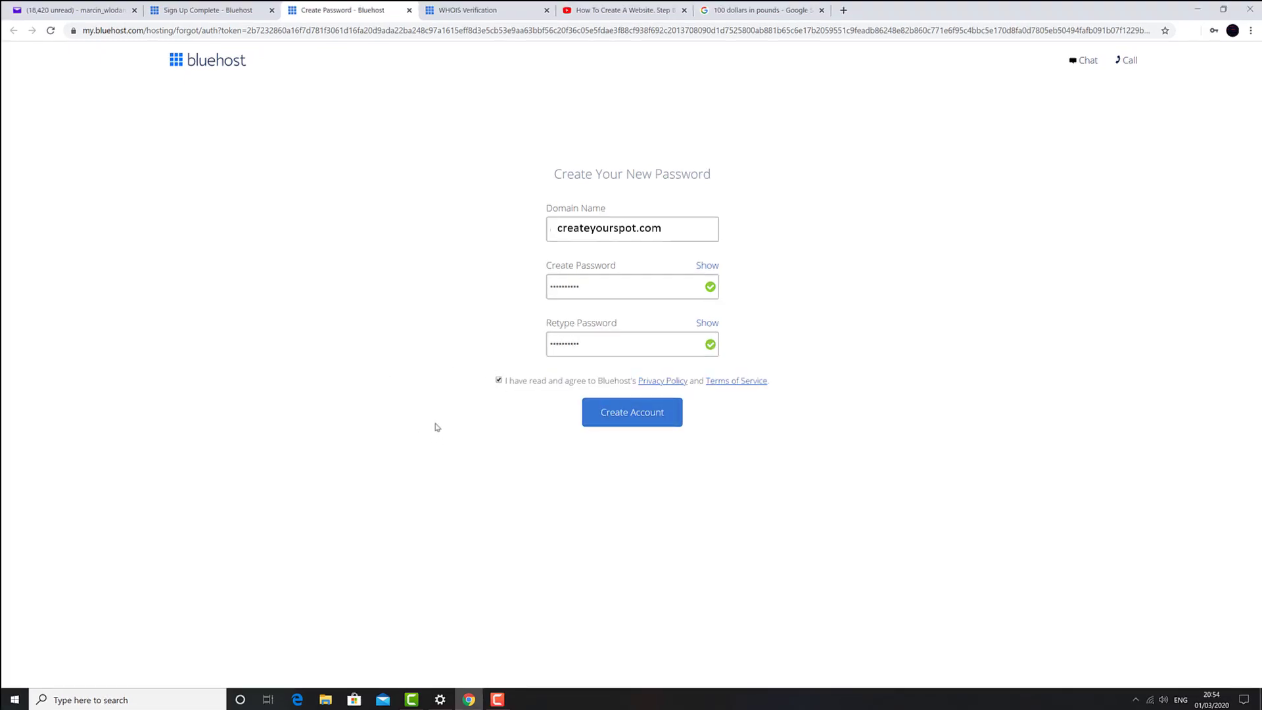
click(613, 424)
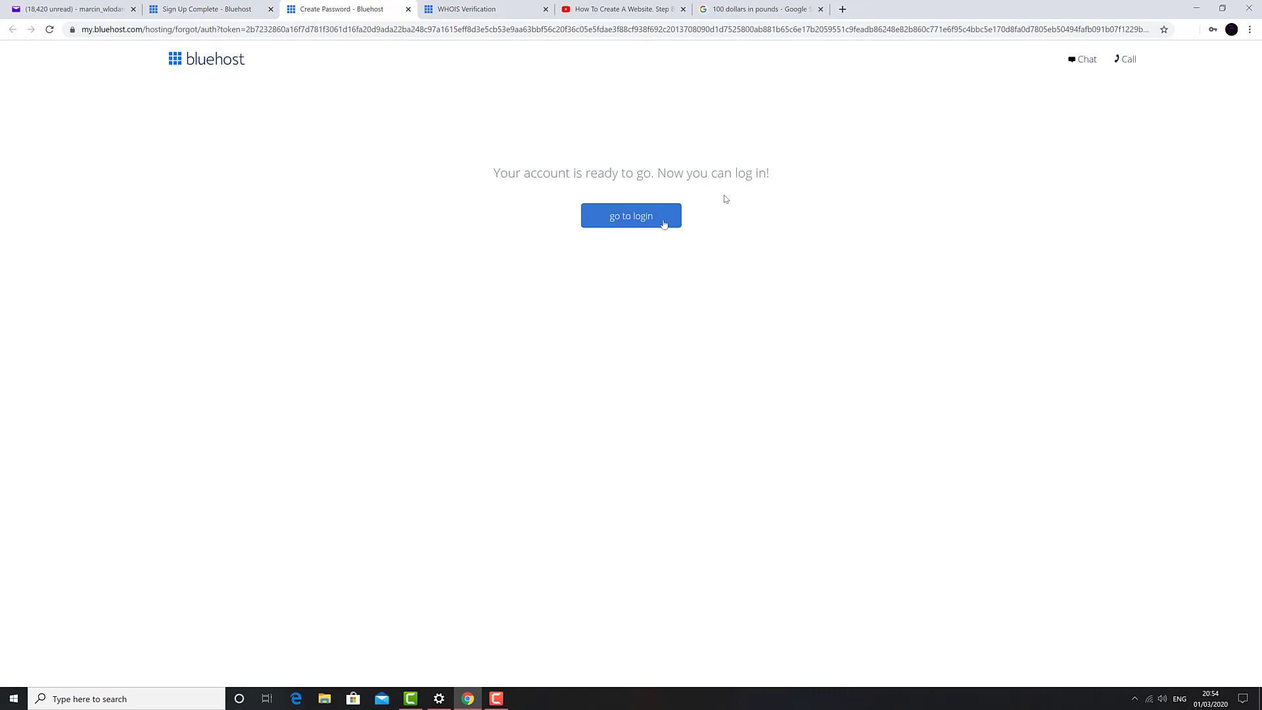
Step: Go to the hosting login, fill in the account password for createyourspot.com and log in
click(626, 212)
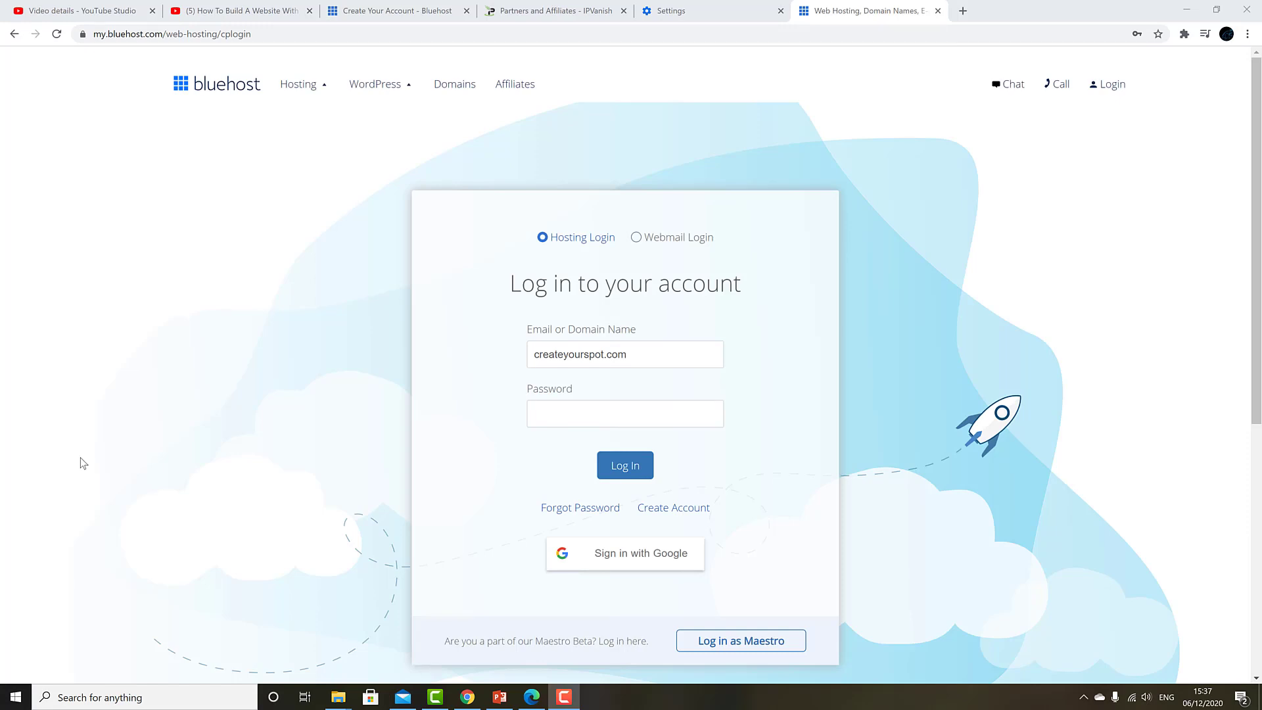
click(562, 409)
click(566, 447)
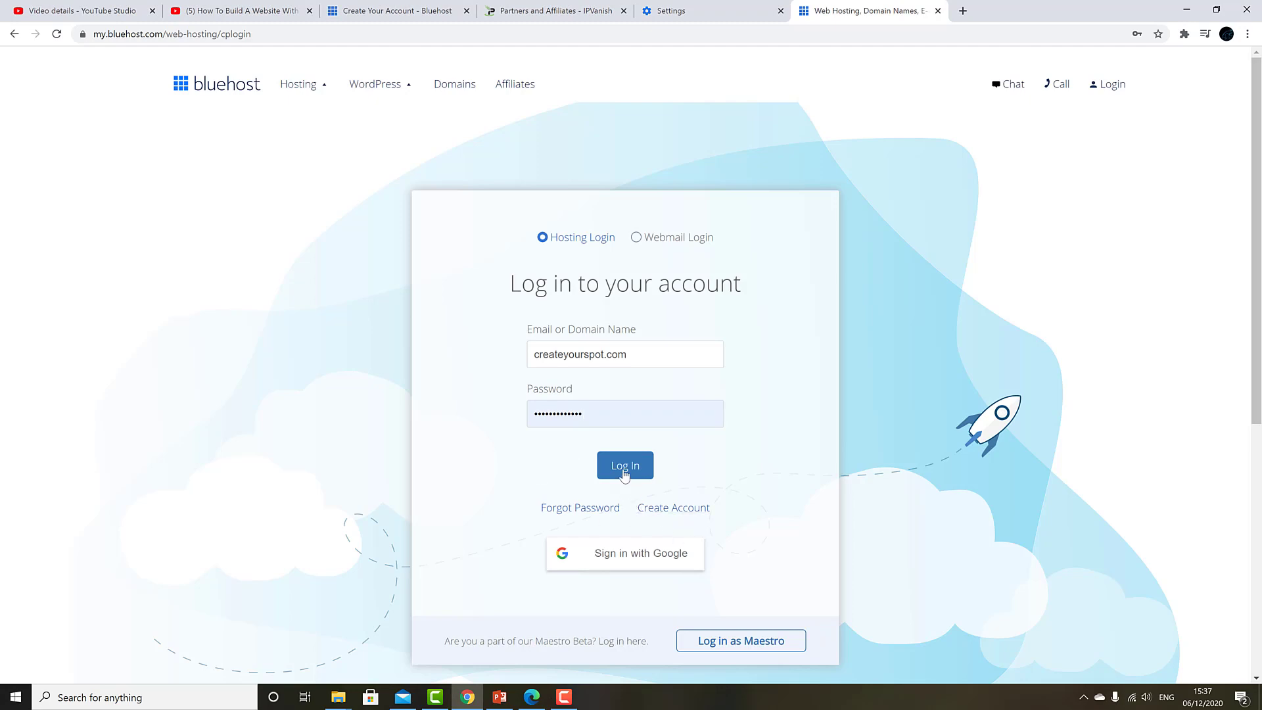
click(624, 467)
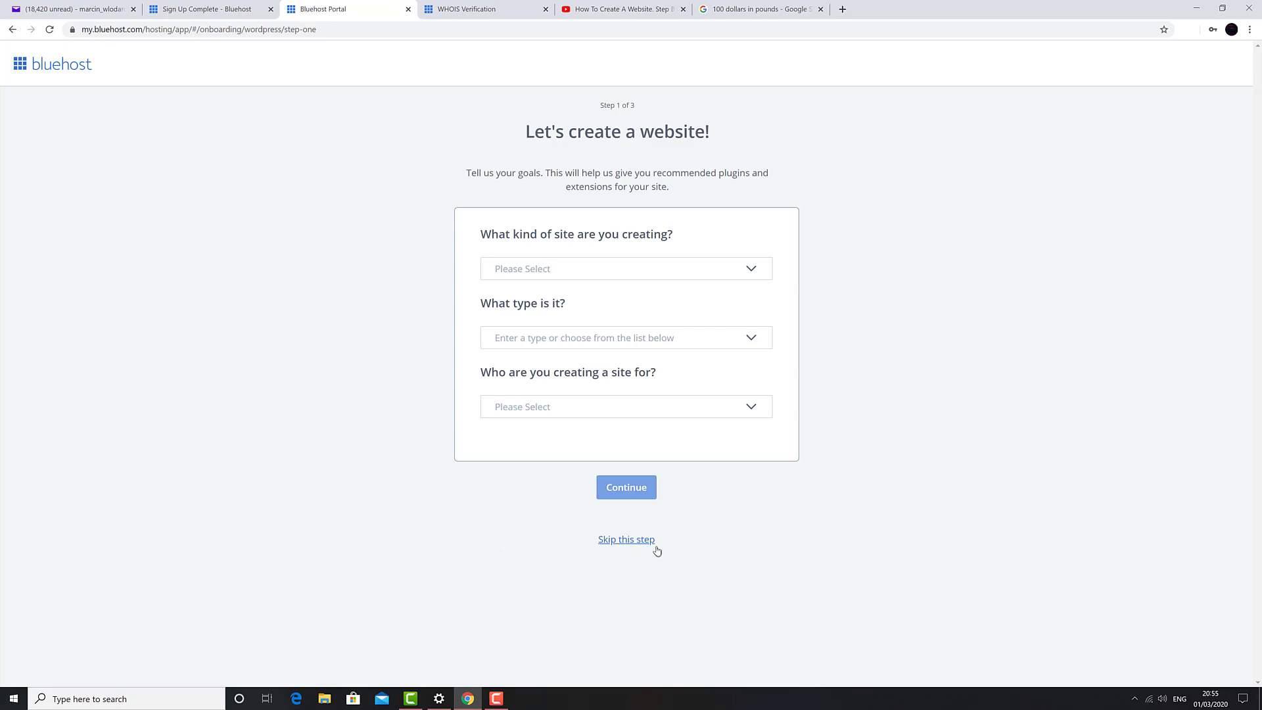
Step: Skip the site goals and site details questions to reach theme selection
click(633, 547)
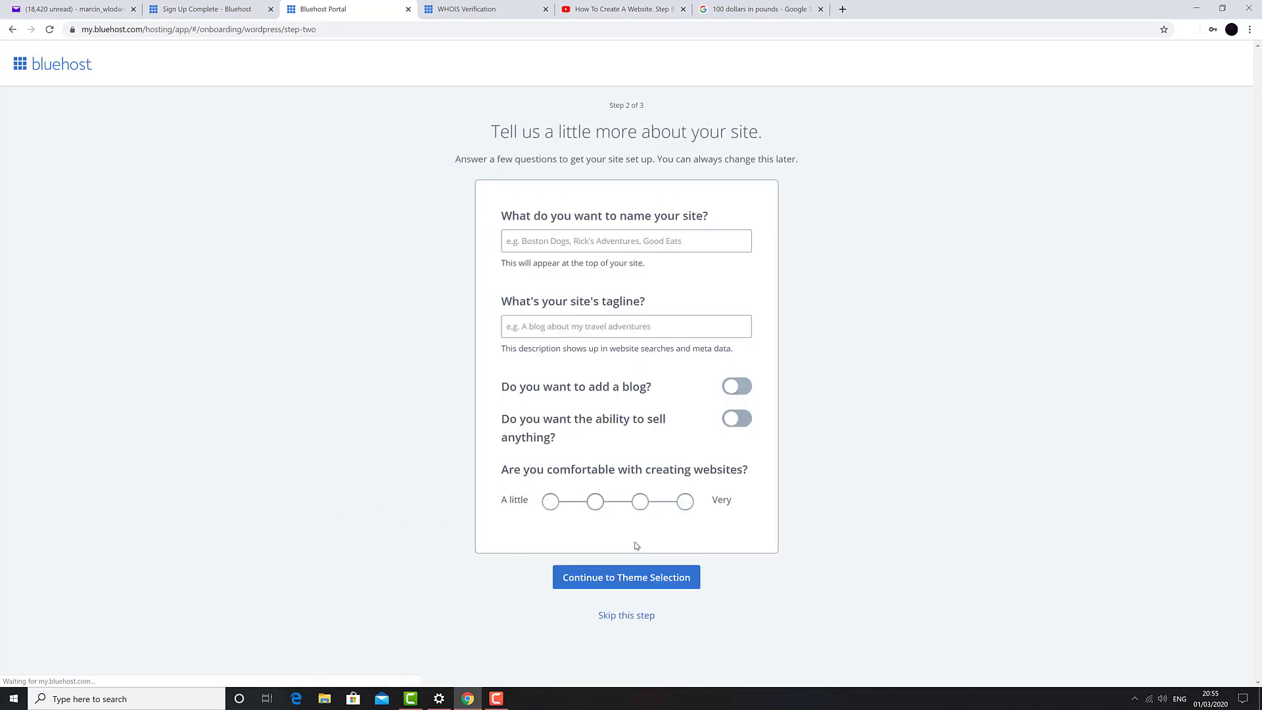
click(633, 619)
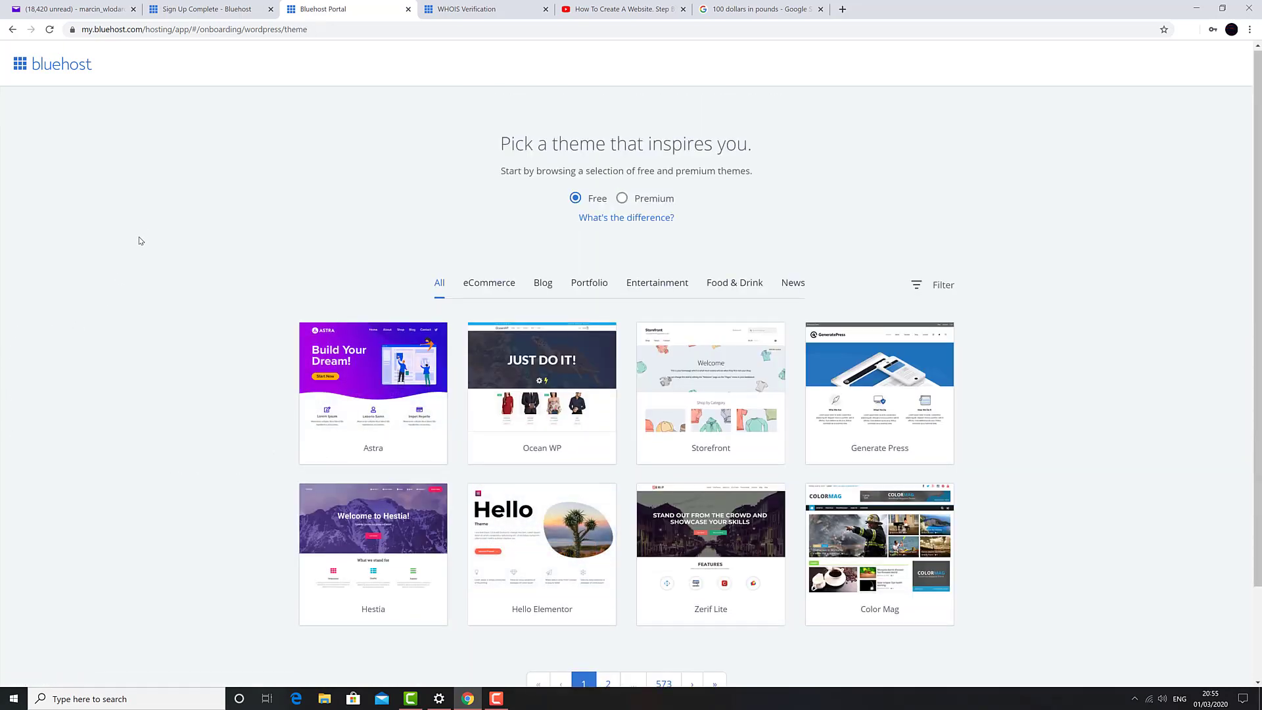
Step: Skip the theme selection and log in to WordPress from the hosting home page of the site
scroll(135, 240, down, 3)
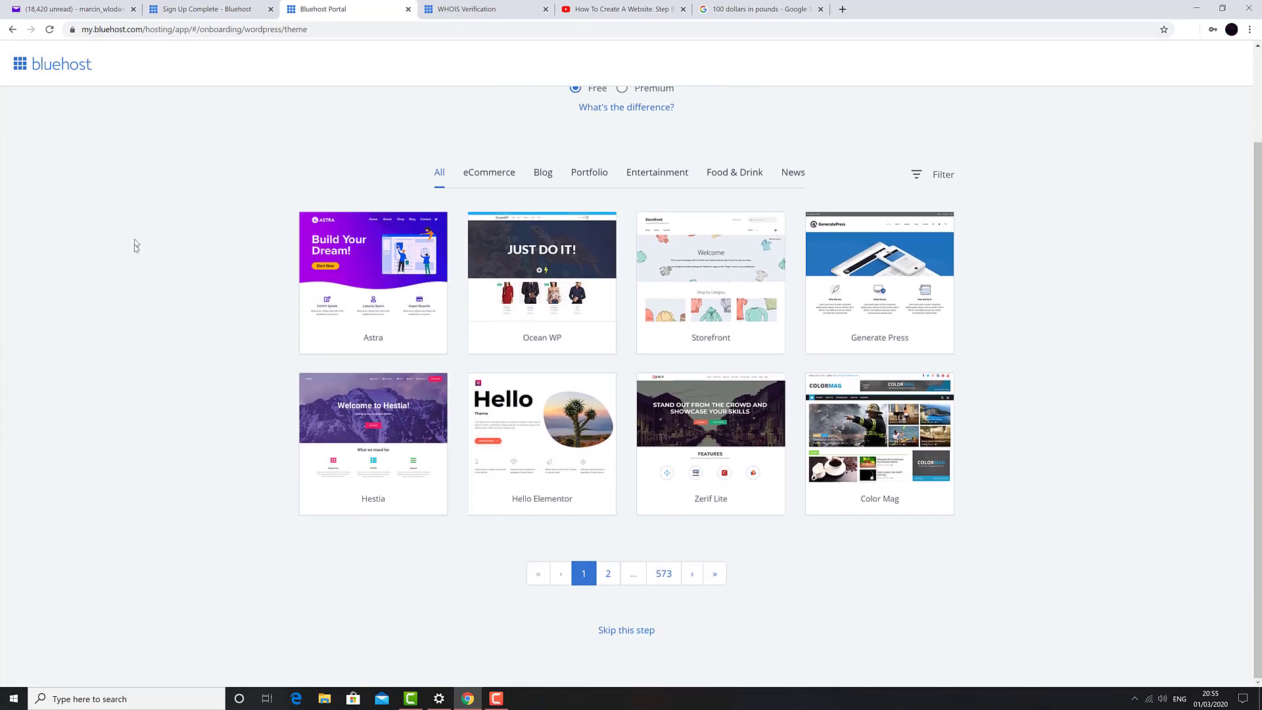
click(620, 630)
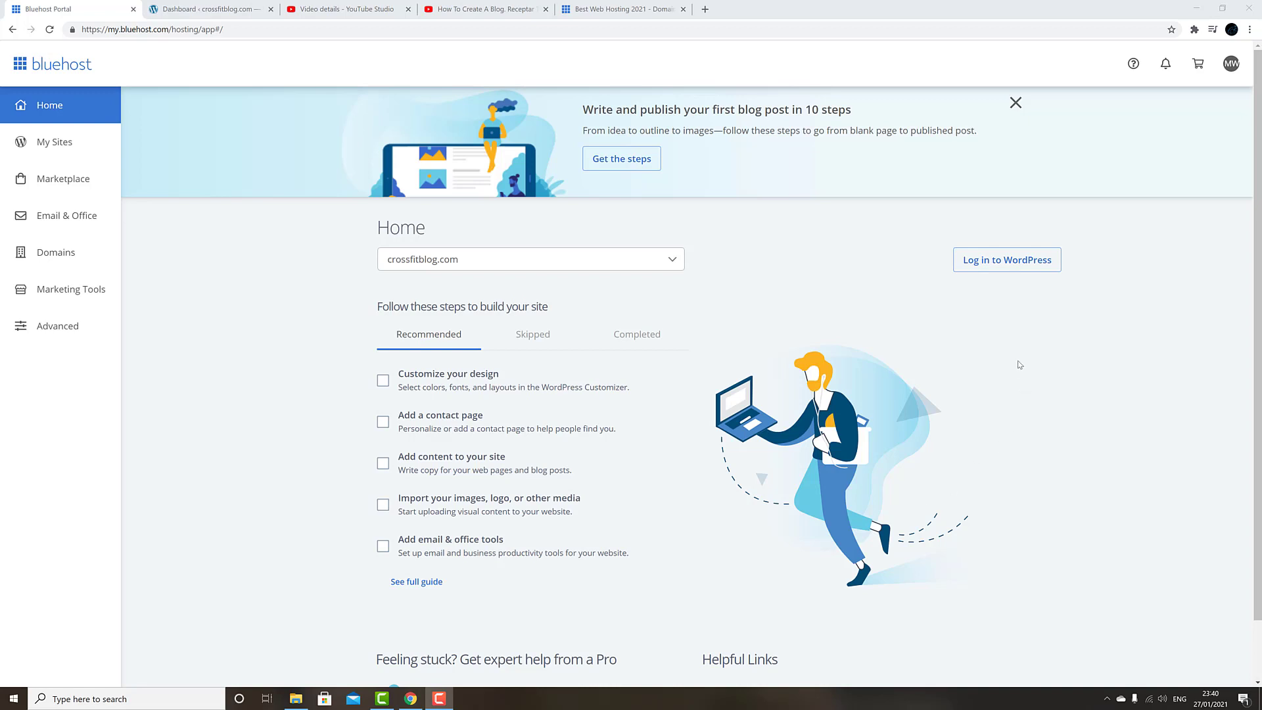
click(1012, 260)
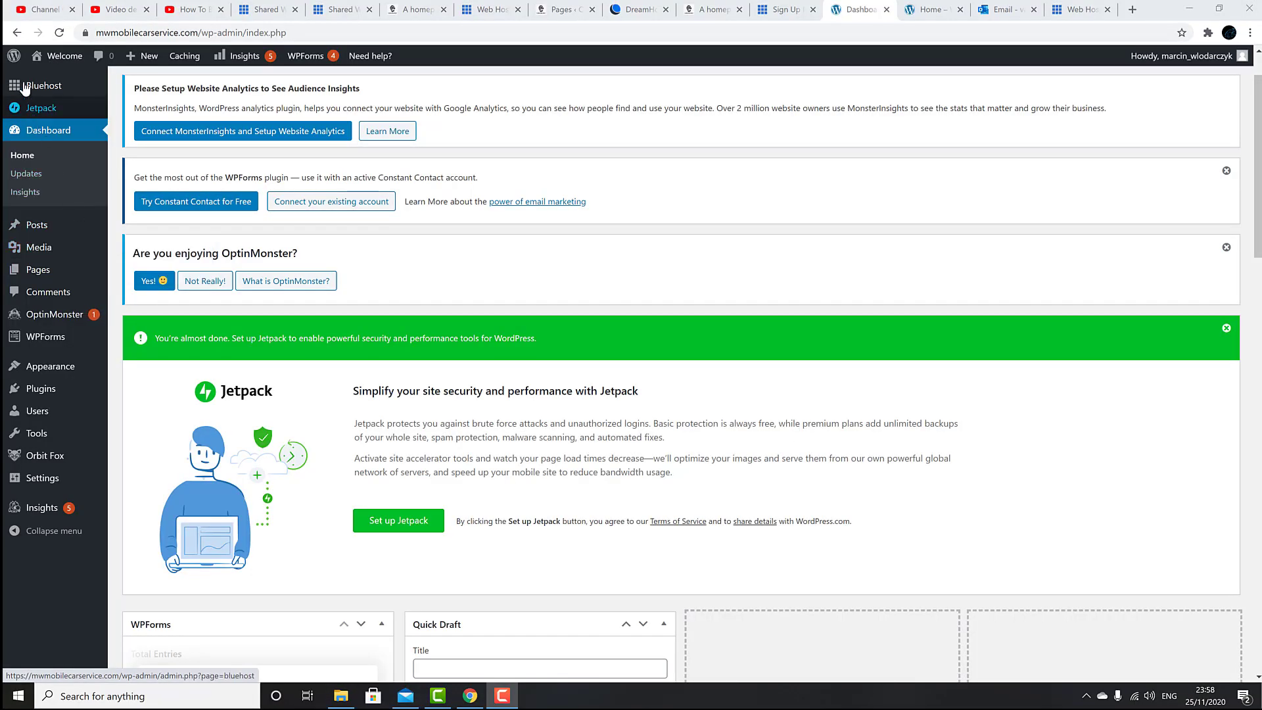
Step: View the live createyourspot.com site from its WordPress dashboard and return to the dashboard
mouse_move(23, 85)
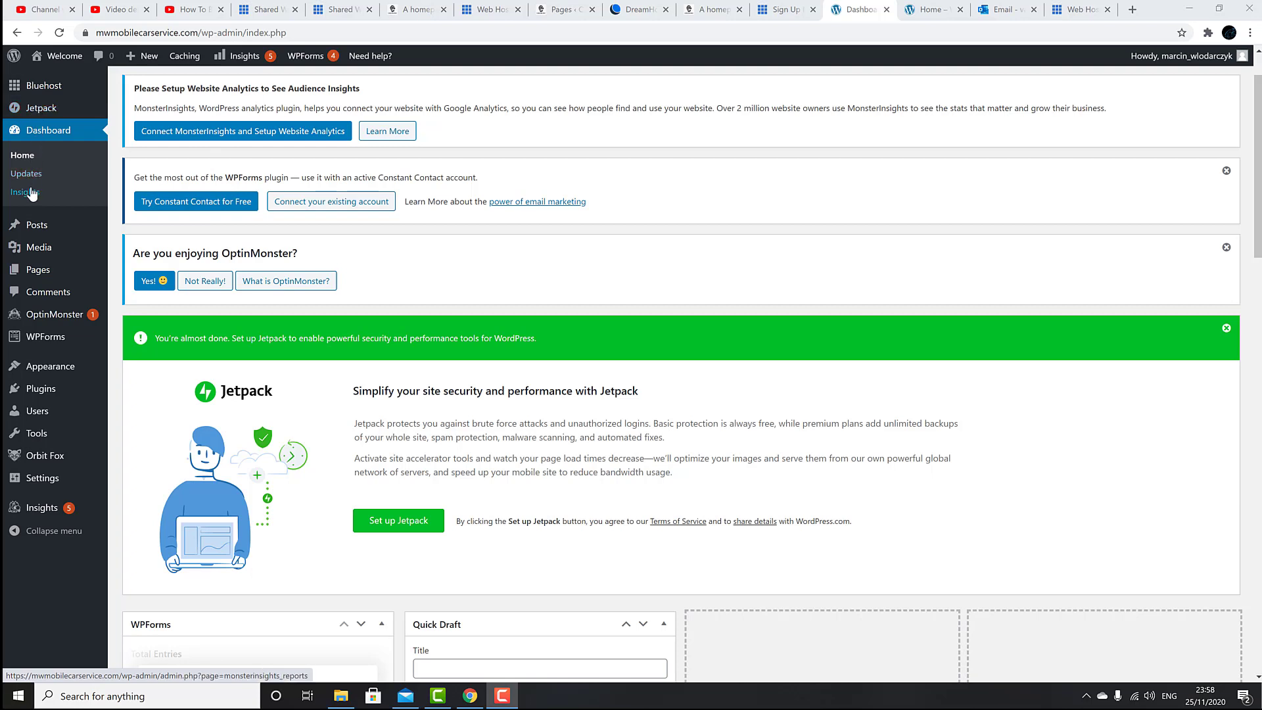
mouse_move(45, 258)
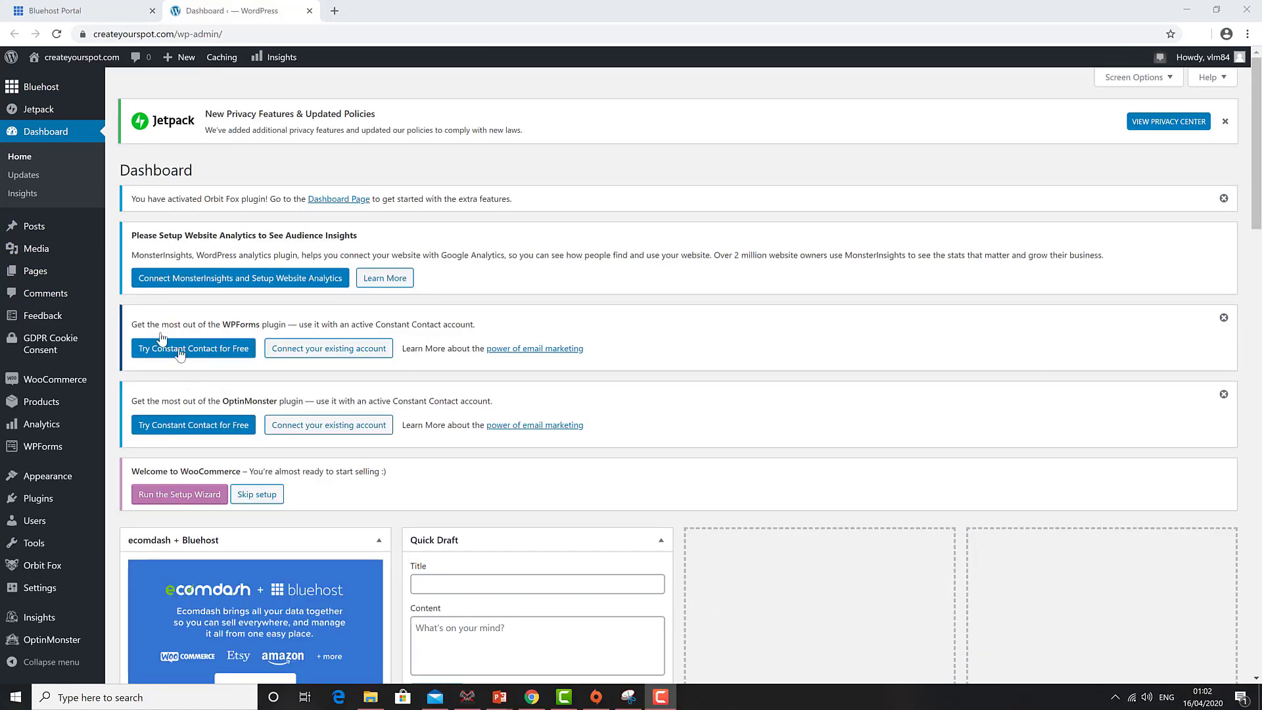
mouse_move(55, 64)
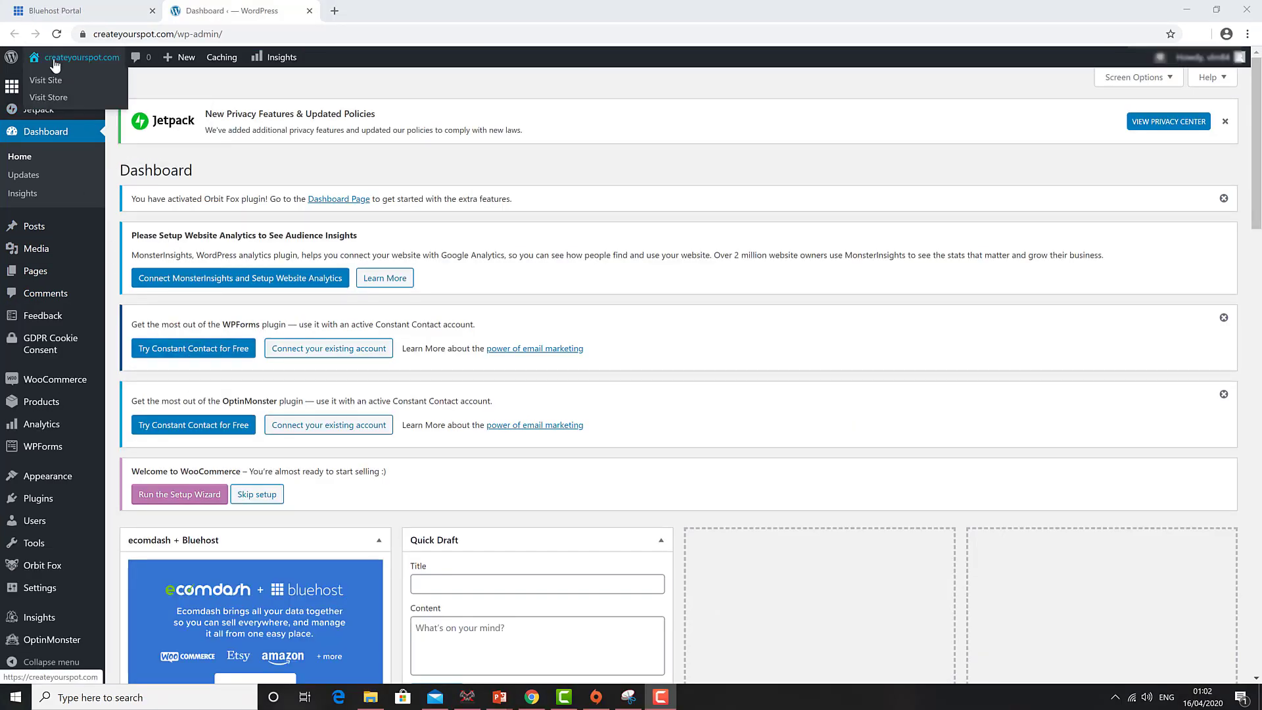
click(55, 64)
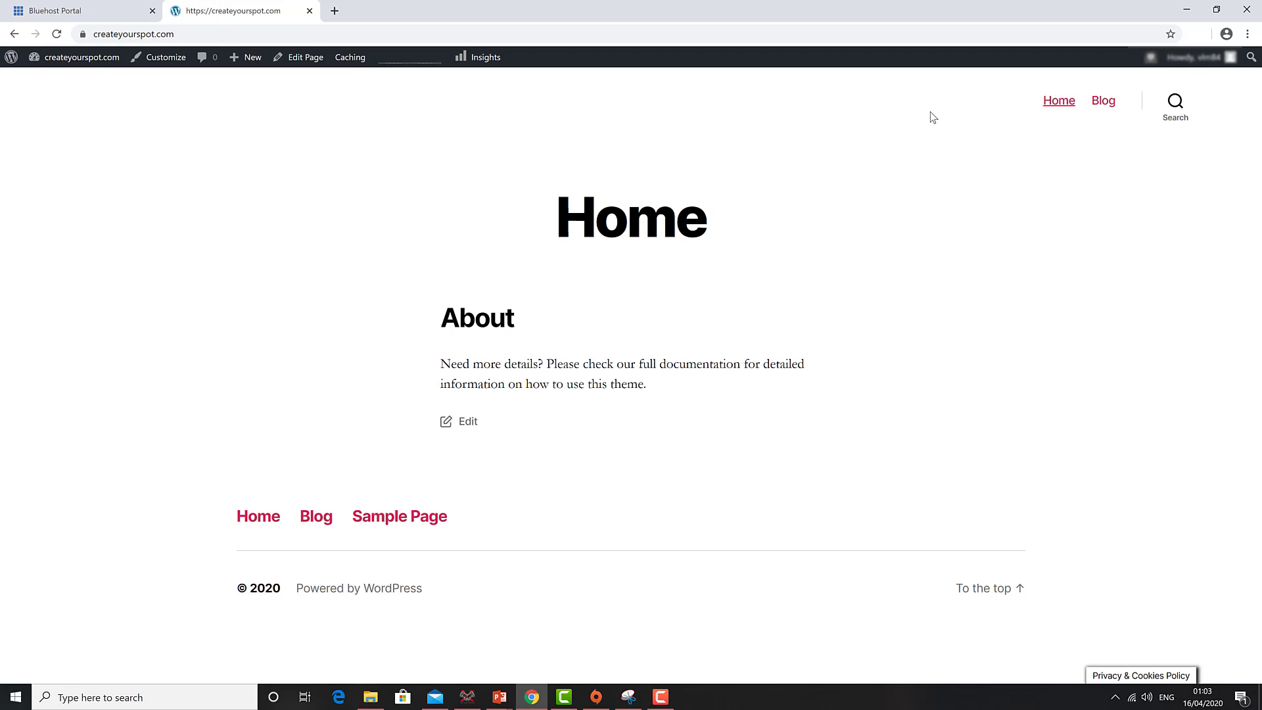
click(35, 64)
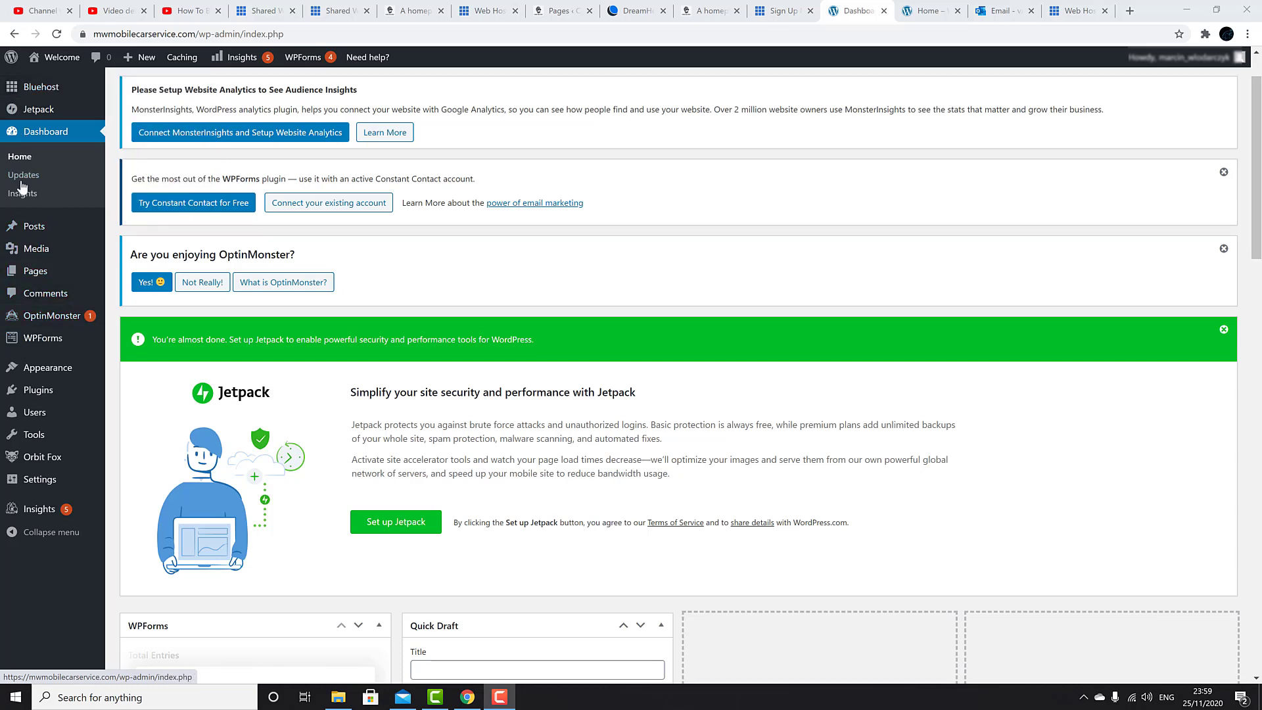
Step: Go to the installed themes and start adding a new theme
mouse_move(48, 375)
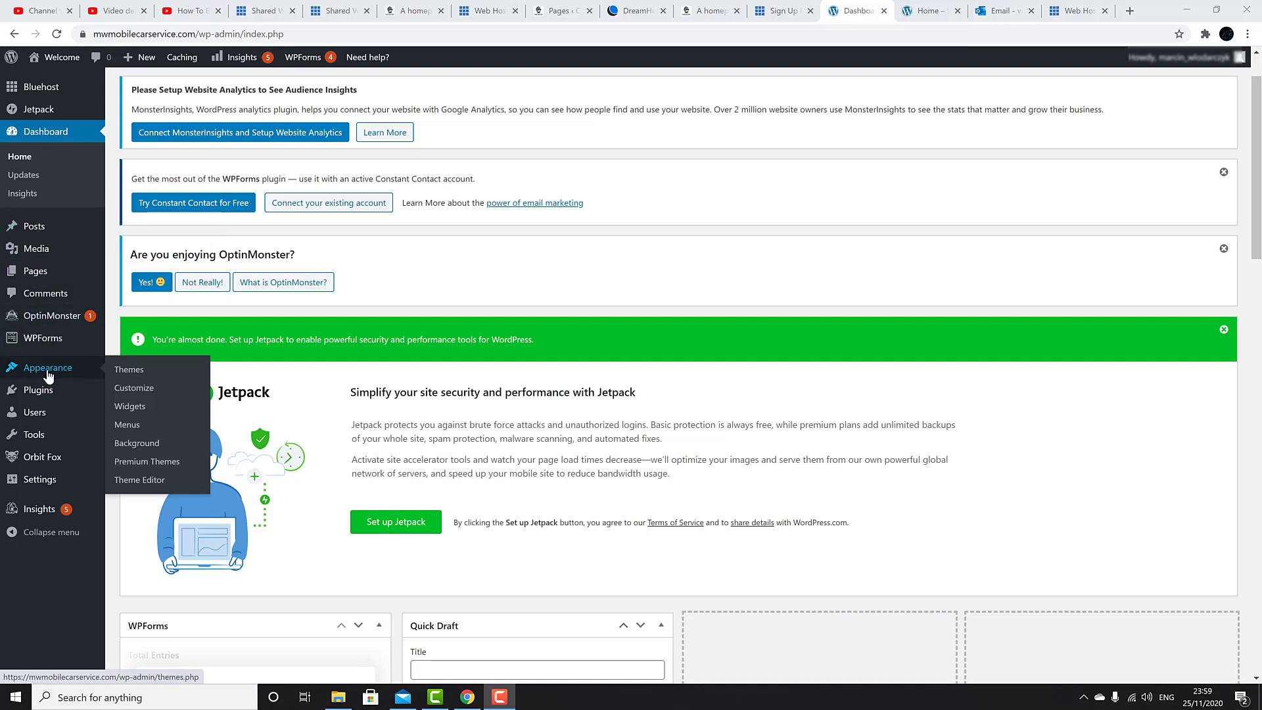
click(128, 372)
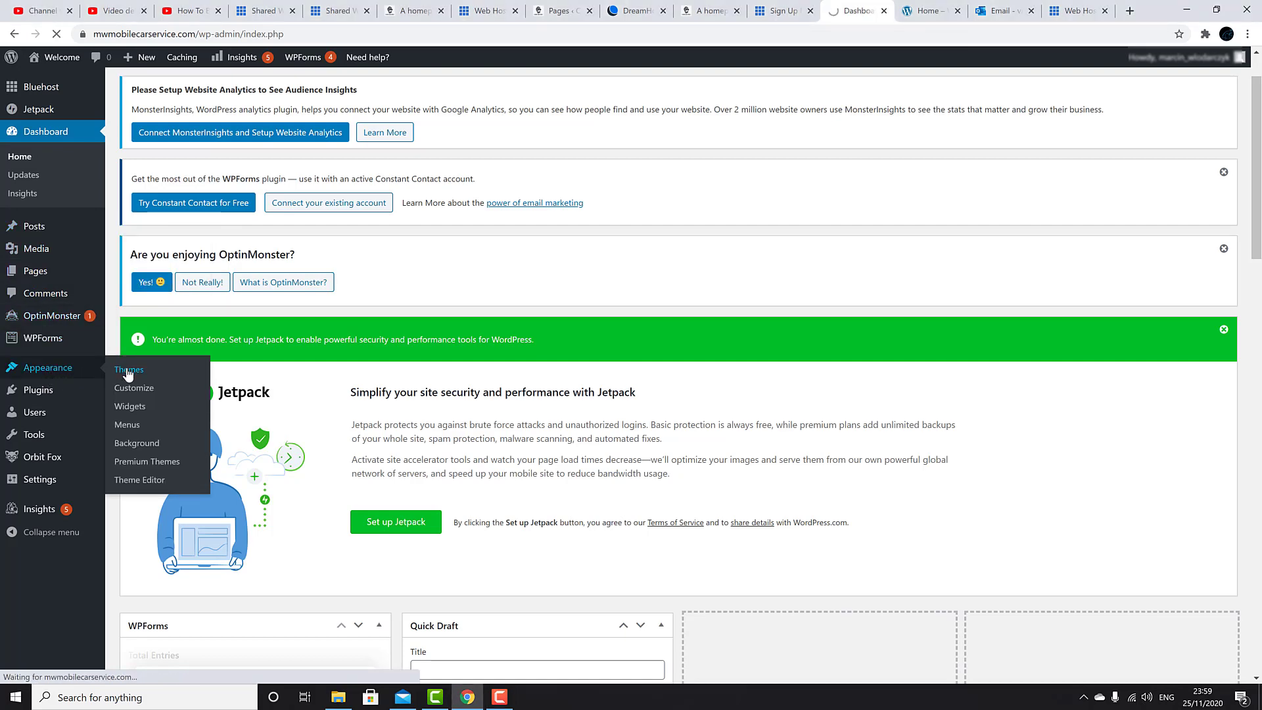
scroll(167, 318, down, 15)
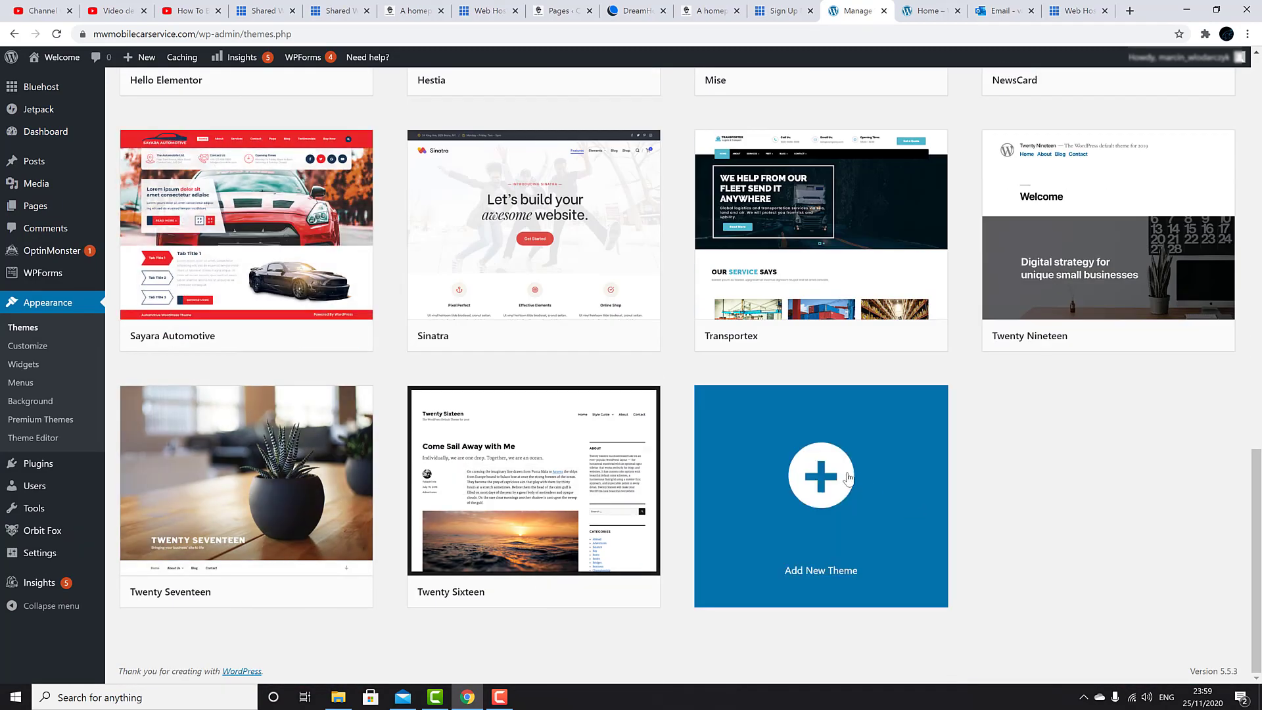
click(846, 478)
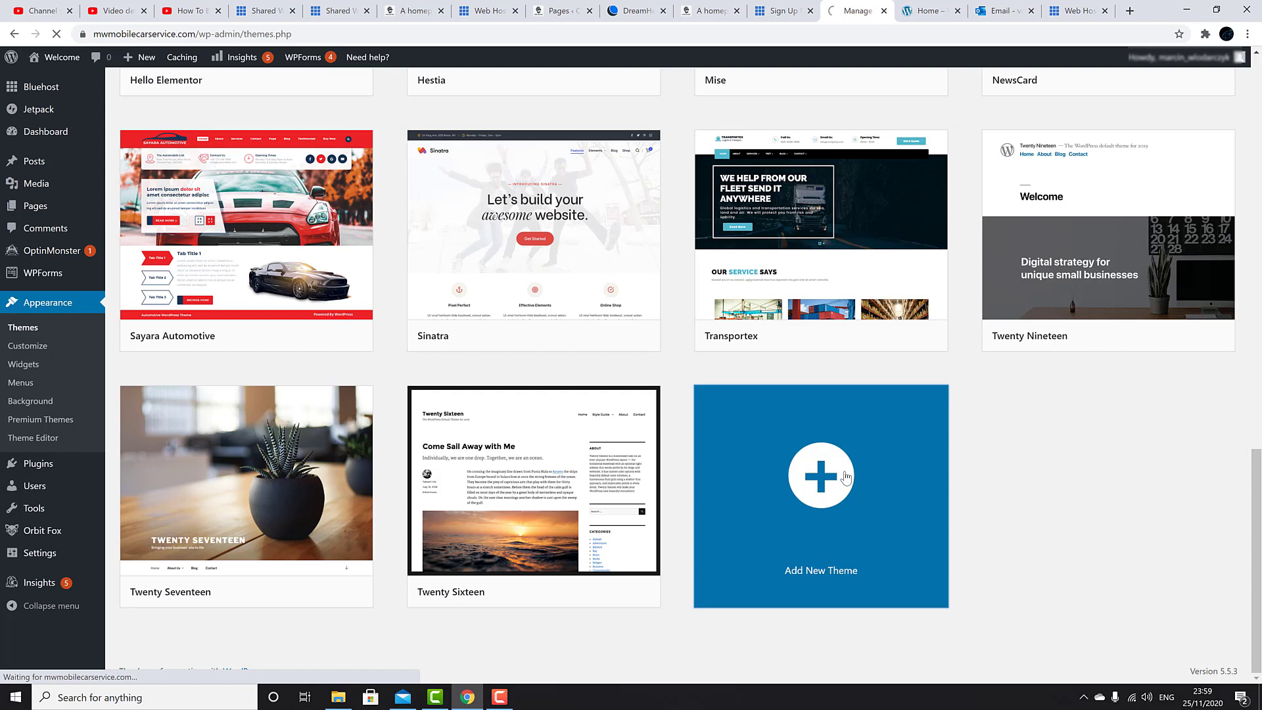
scroll(829, 463, down, 3)
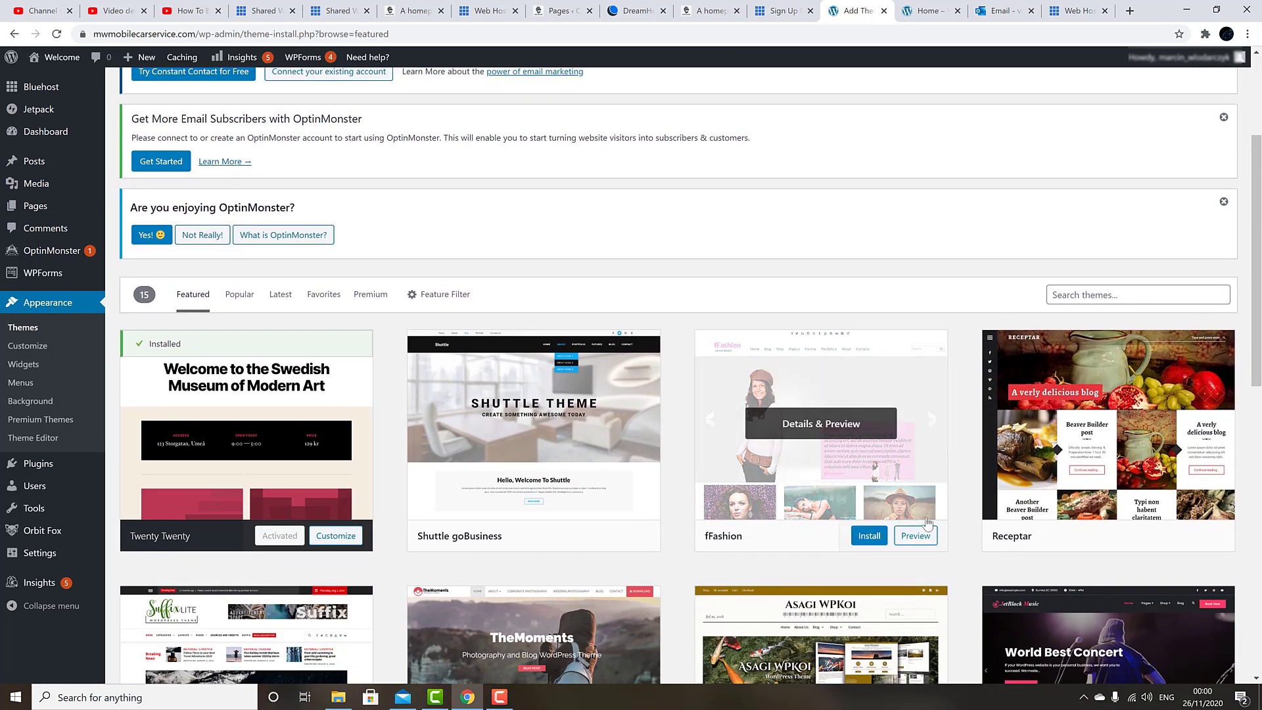
Step: Search the theme directory for hiero, then install and activate the Hiero theme
click(1111, 297)
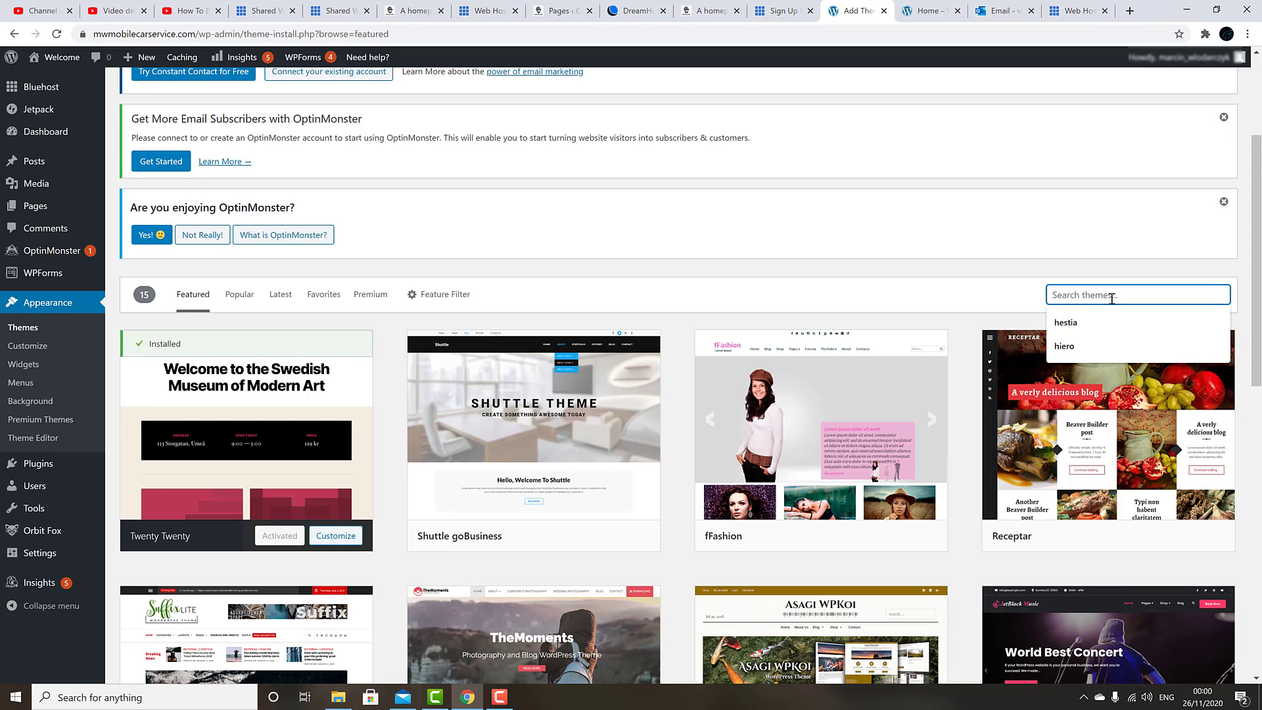
text(hiero)
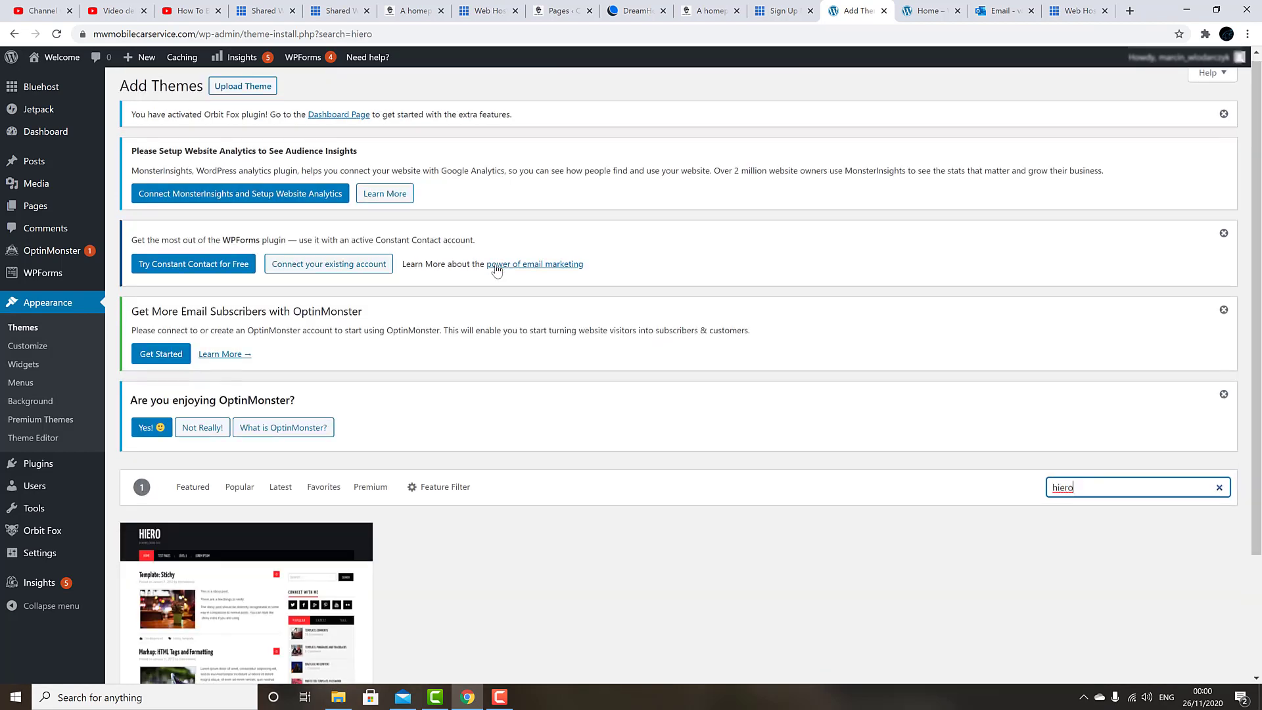
scroll(656, 383, down, 3)
mouse_move(189, 460)
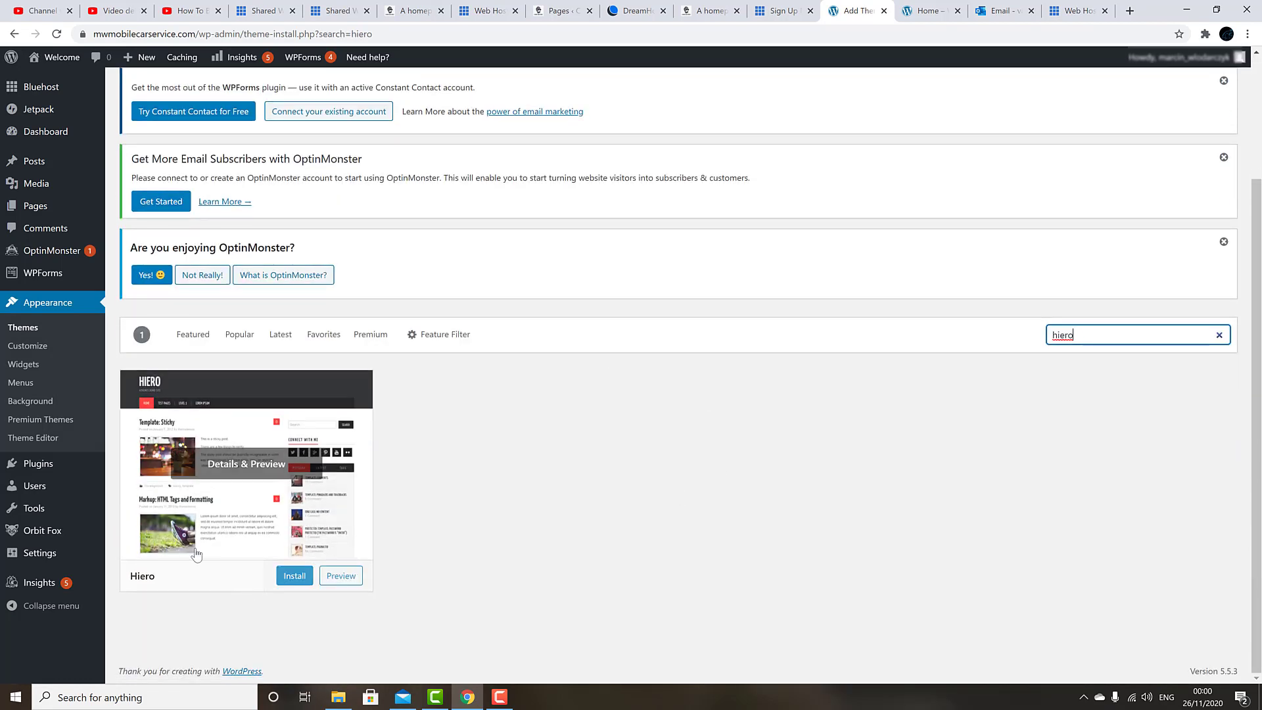
click(289, 581)
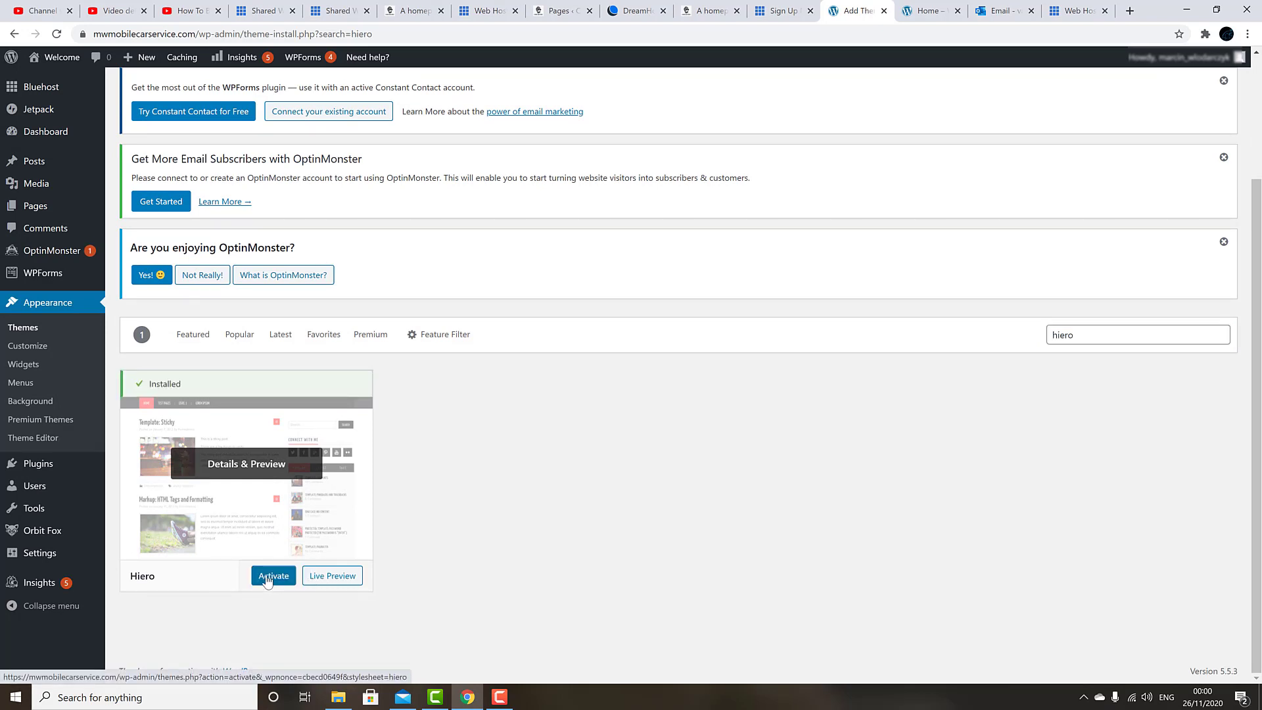
click(271, 575)
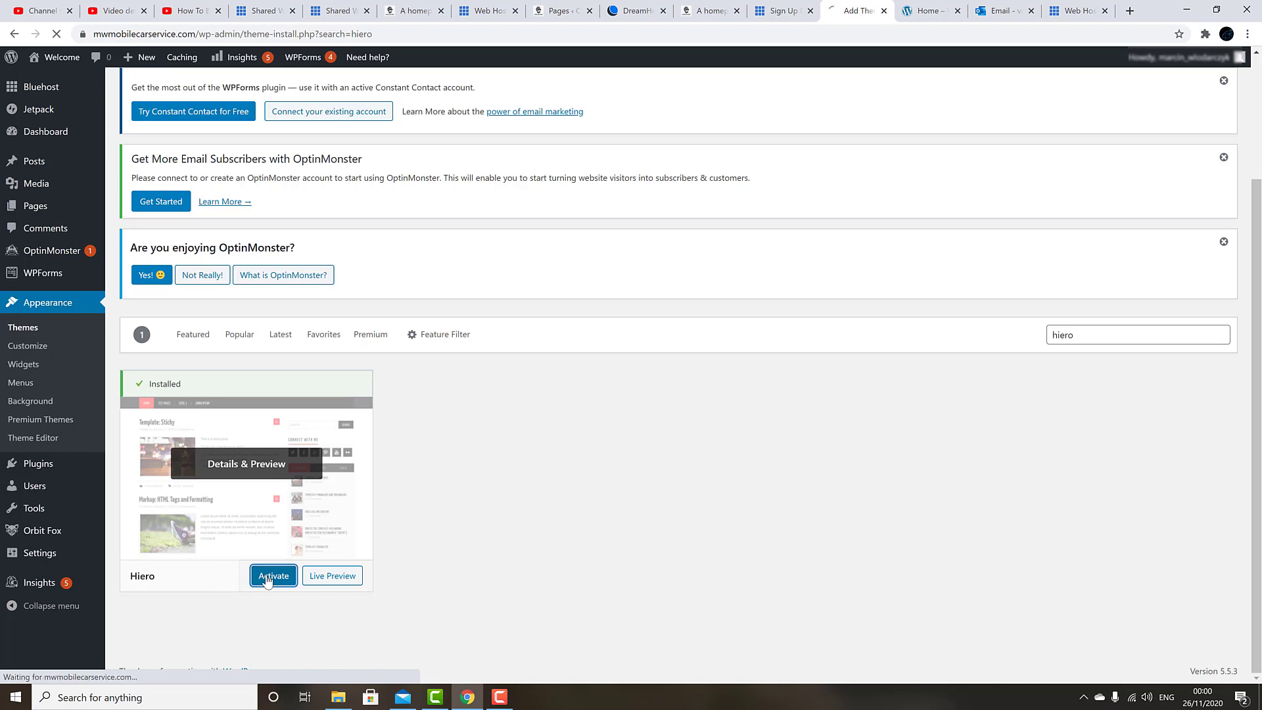
Step: Reload the site's home page to check the new theme's look, and return to theme management
click(919, 20)
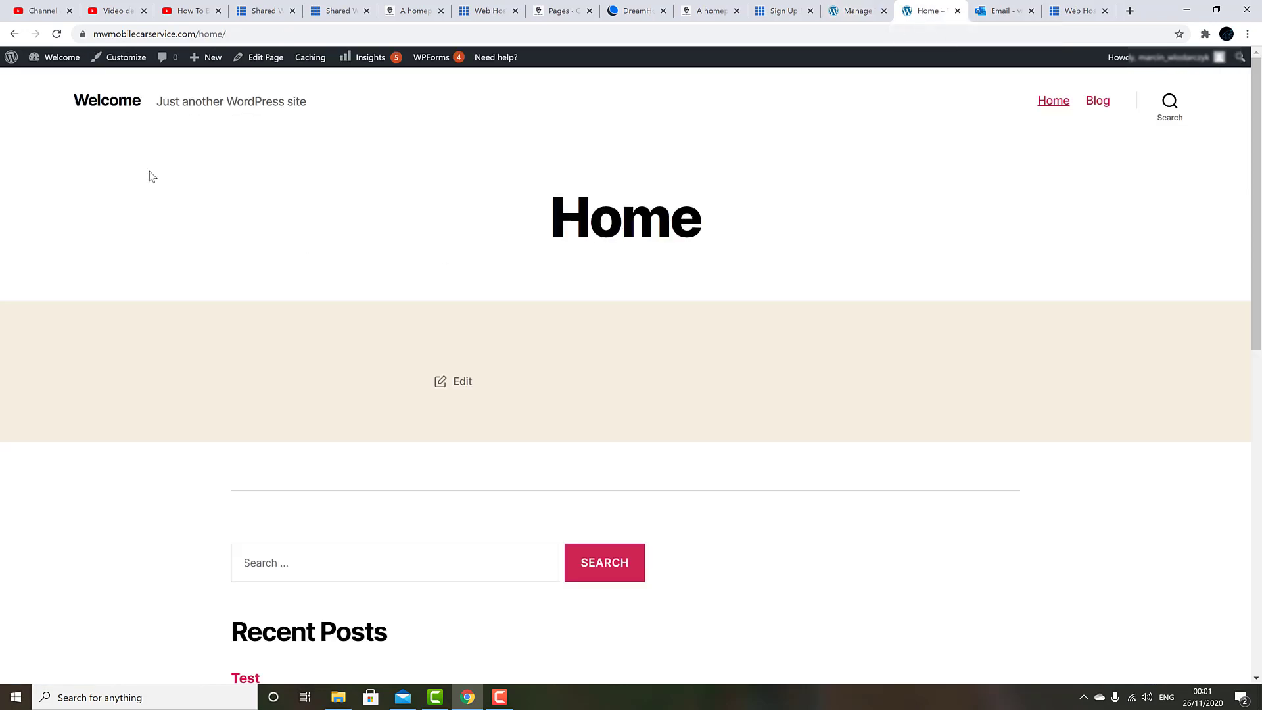
click(59, 33)
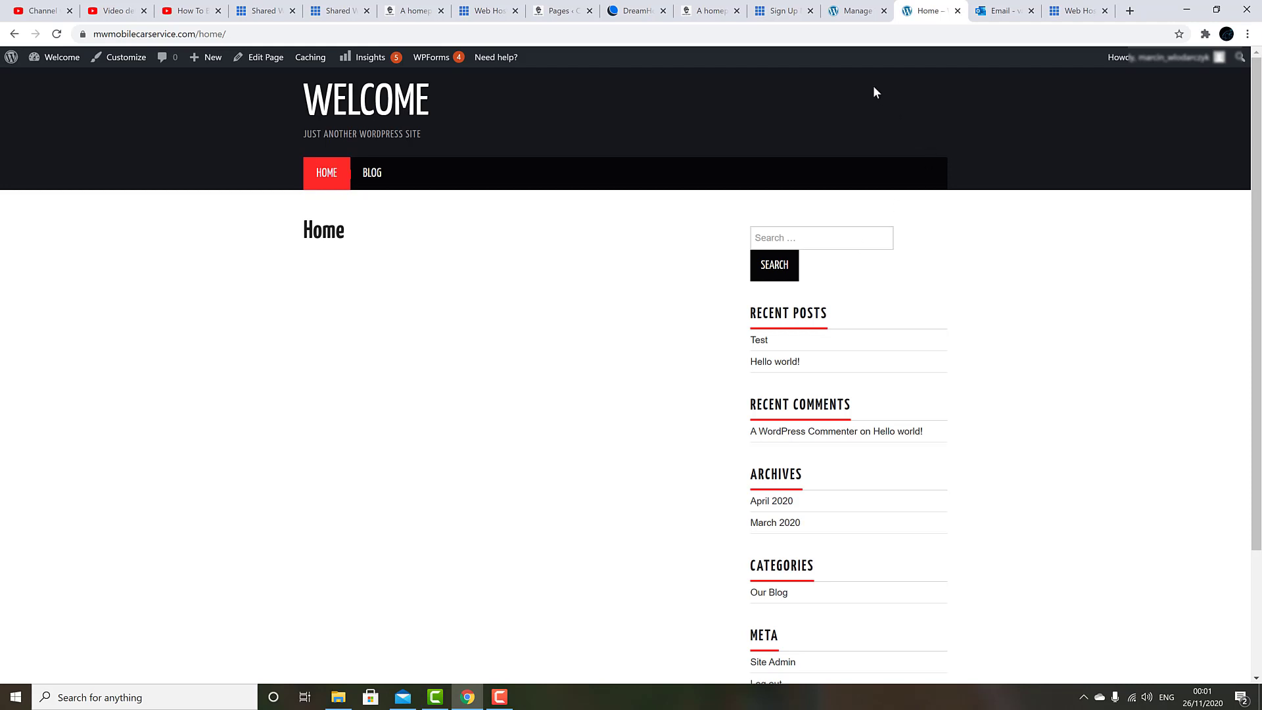
click(852, 12)
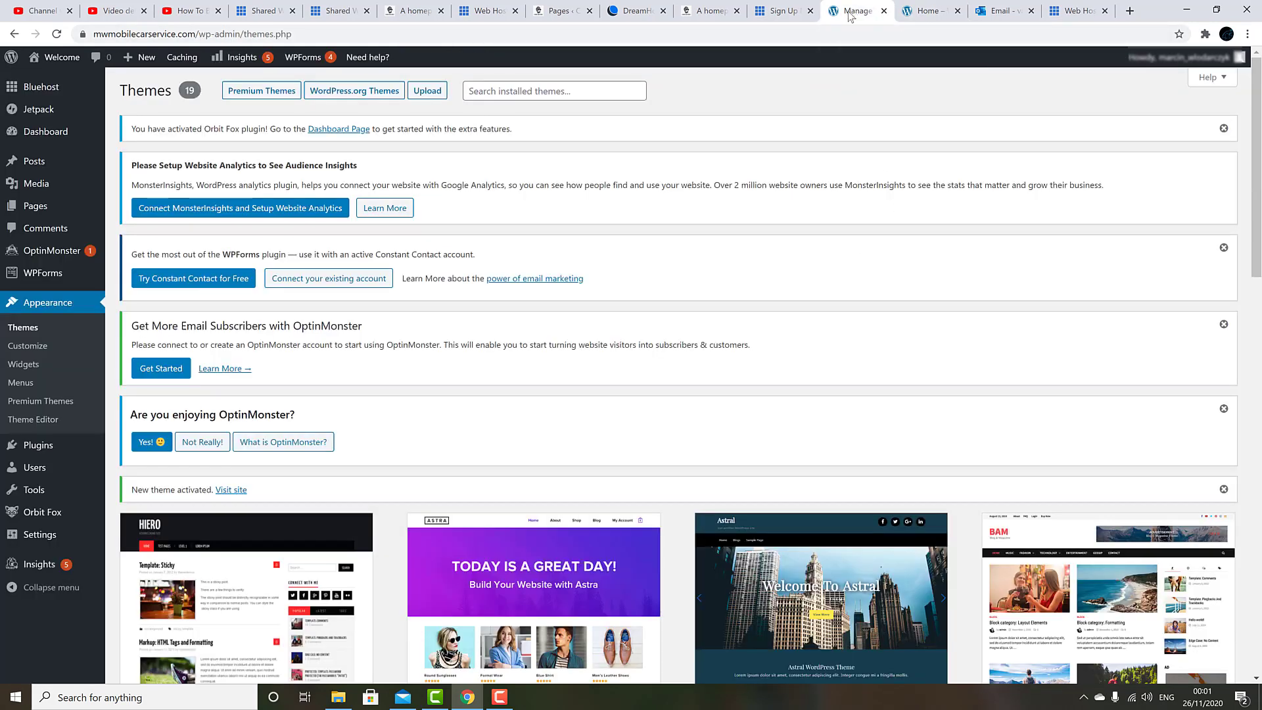
Step: Add and publish a new page titled Tutorials, and view the published page
mouse_move(72, 85)
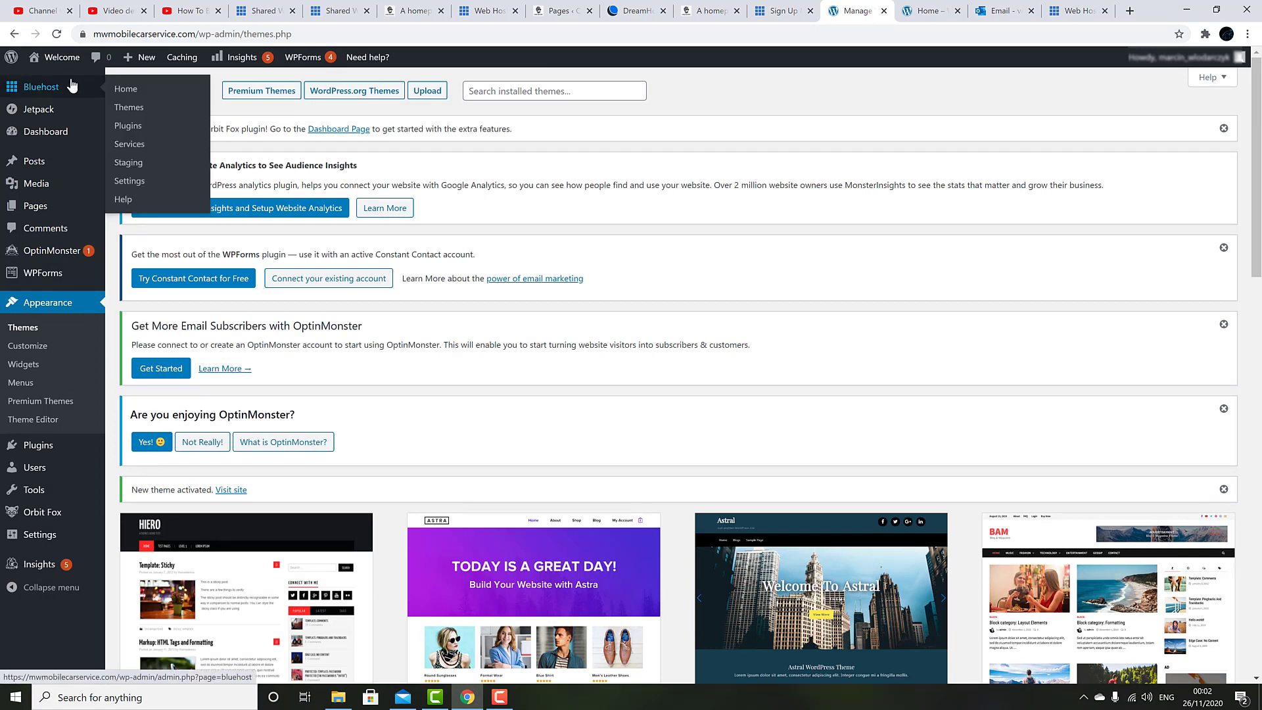
mouse_move(27, 208)
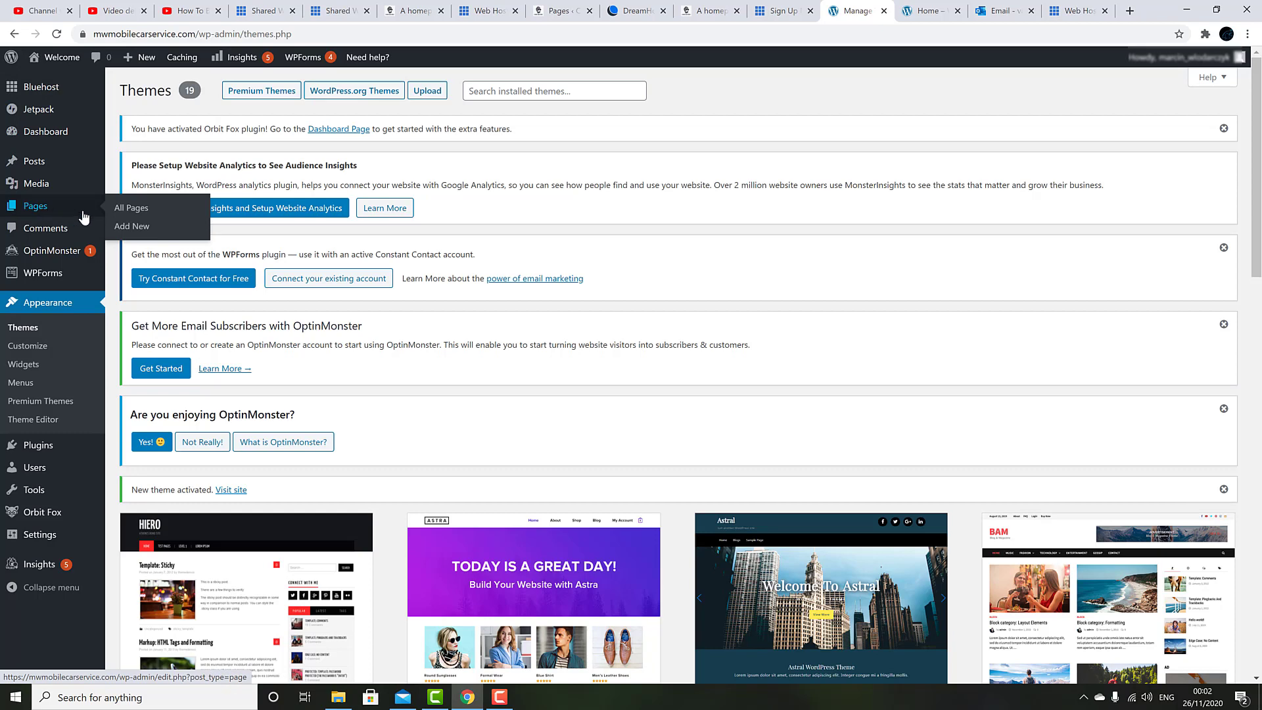
click(123, 227)
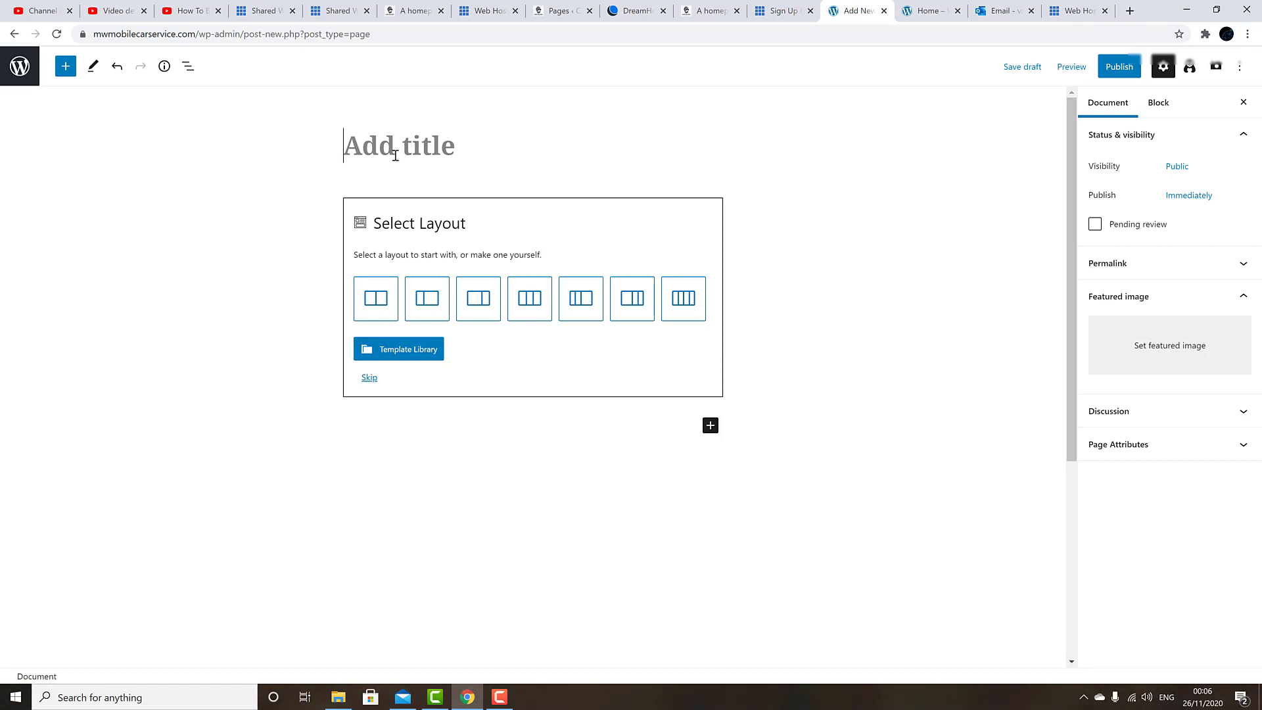
text(Tuto)
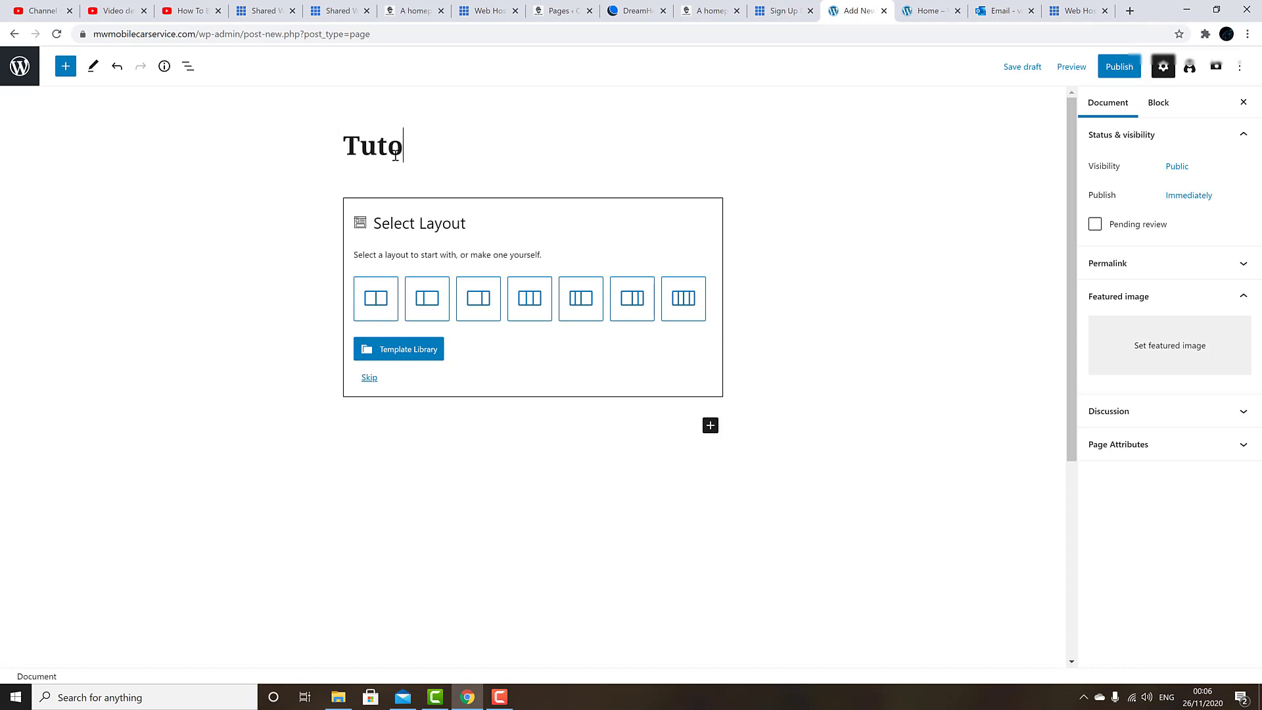
text(rials)
click(1120, 68)
click(1119, 68)
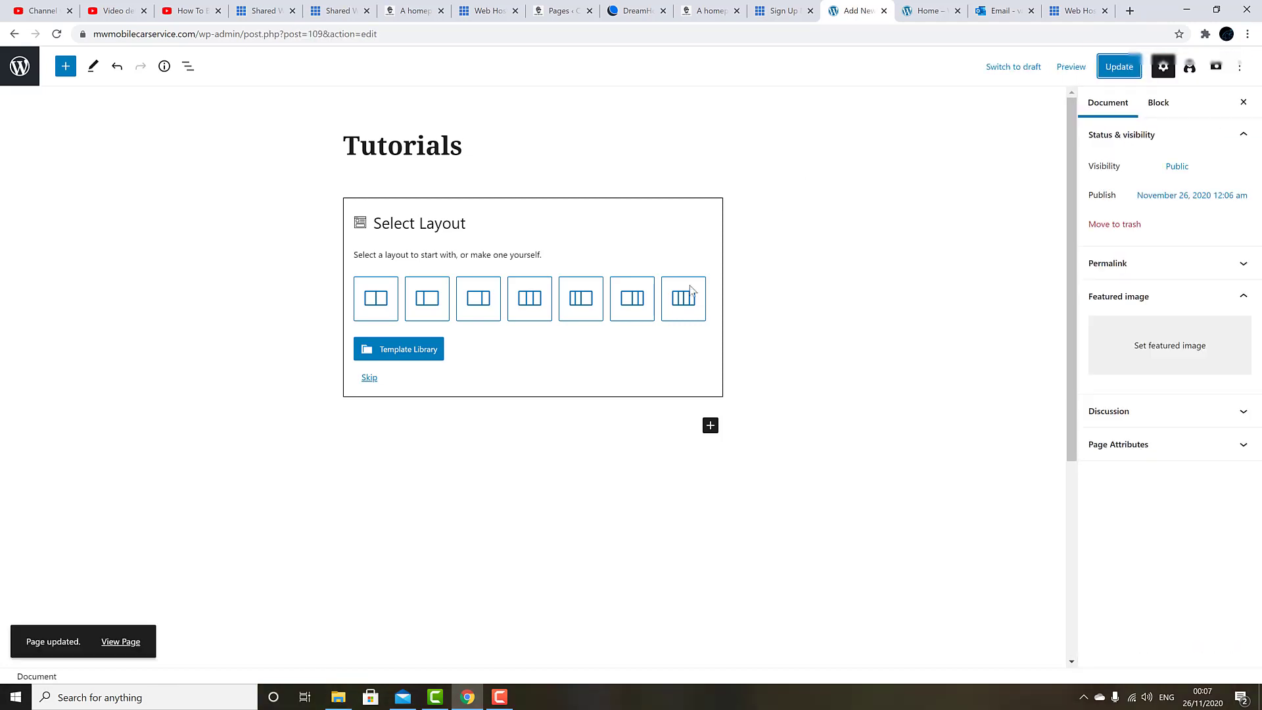
click(119, 642)
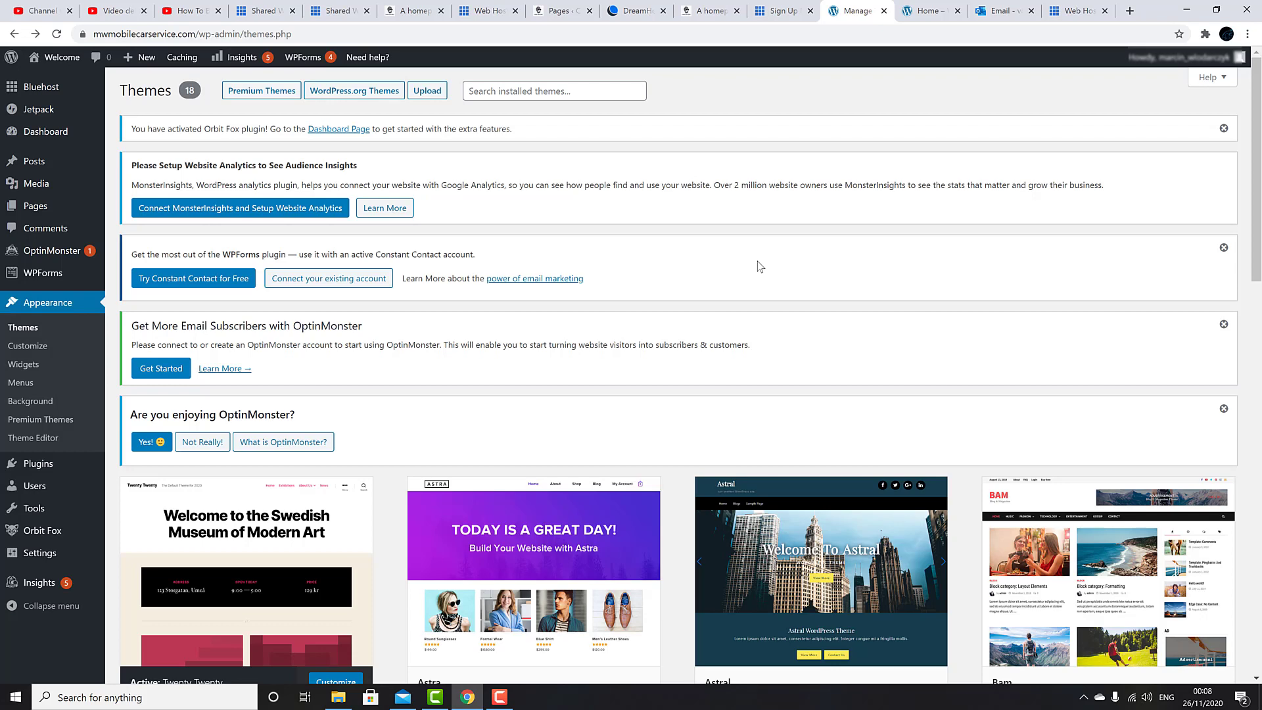
Step: Add a new page titled Website Builder Guides and publish it
mouse_move(34, 206)
click(132, 223)
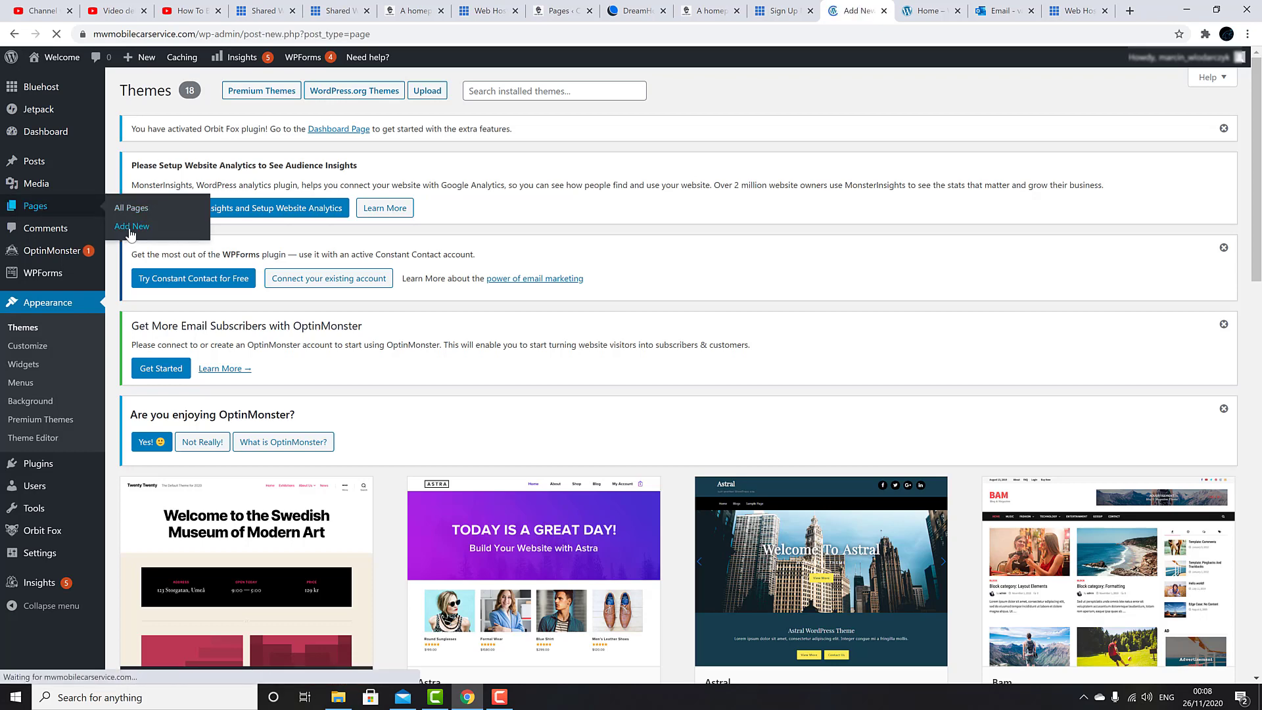
text(Website Bui)
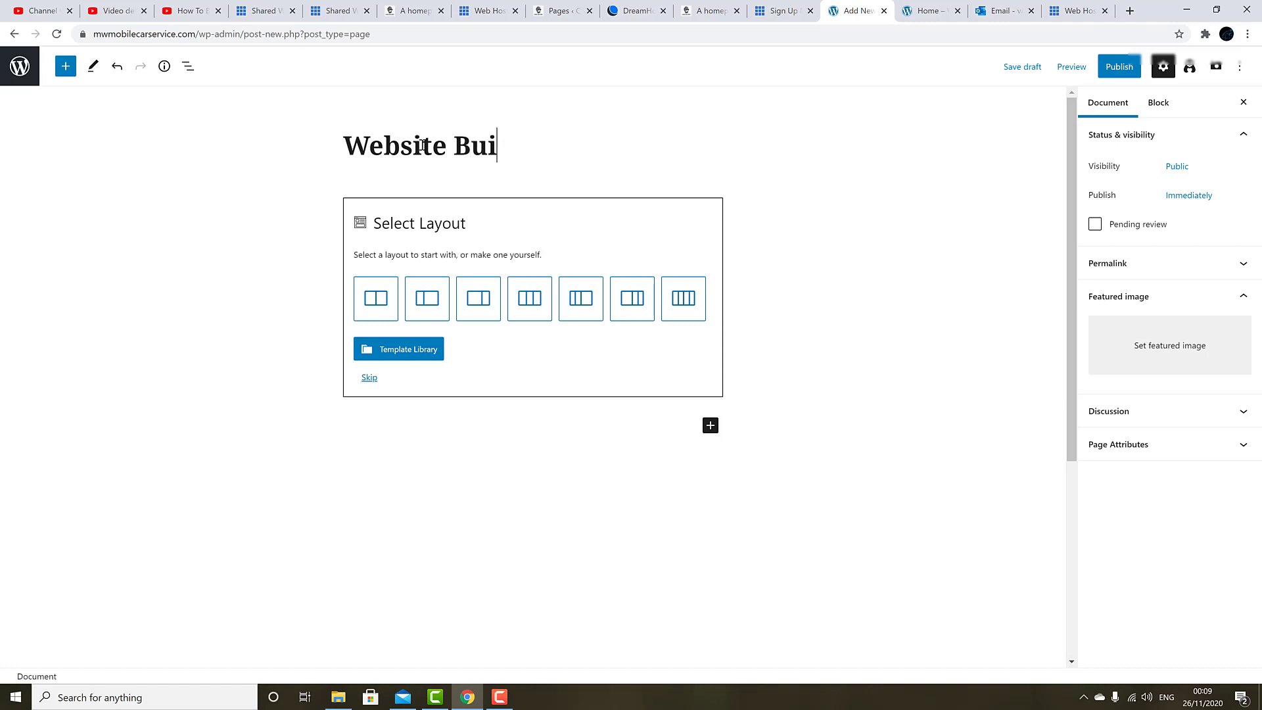
text(lder Guides)
click(1119, 67)
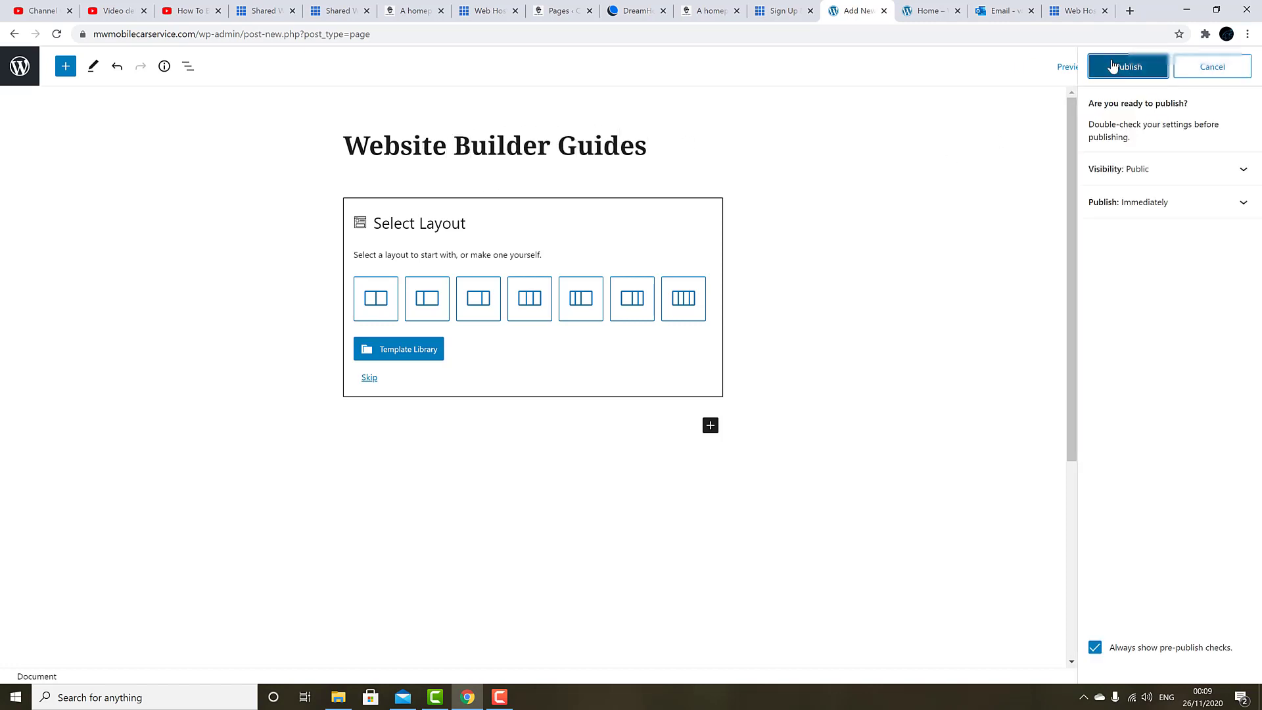
click(1121, 66)
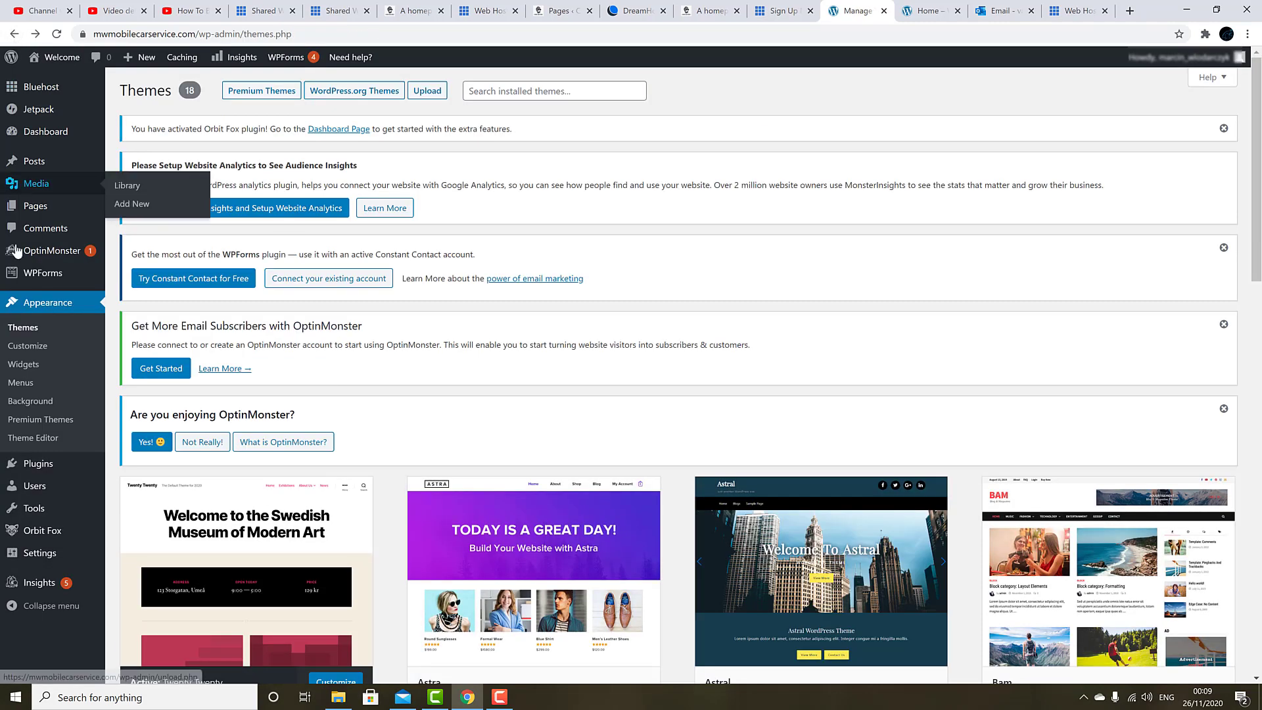
Step: Add a new page titled VPN Tutorials and publish it
mouse_move(66, 206)
click(131, 222)
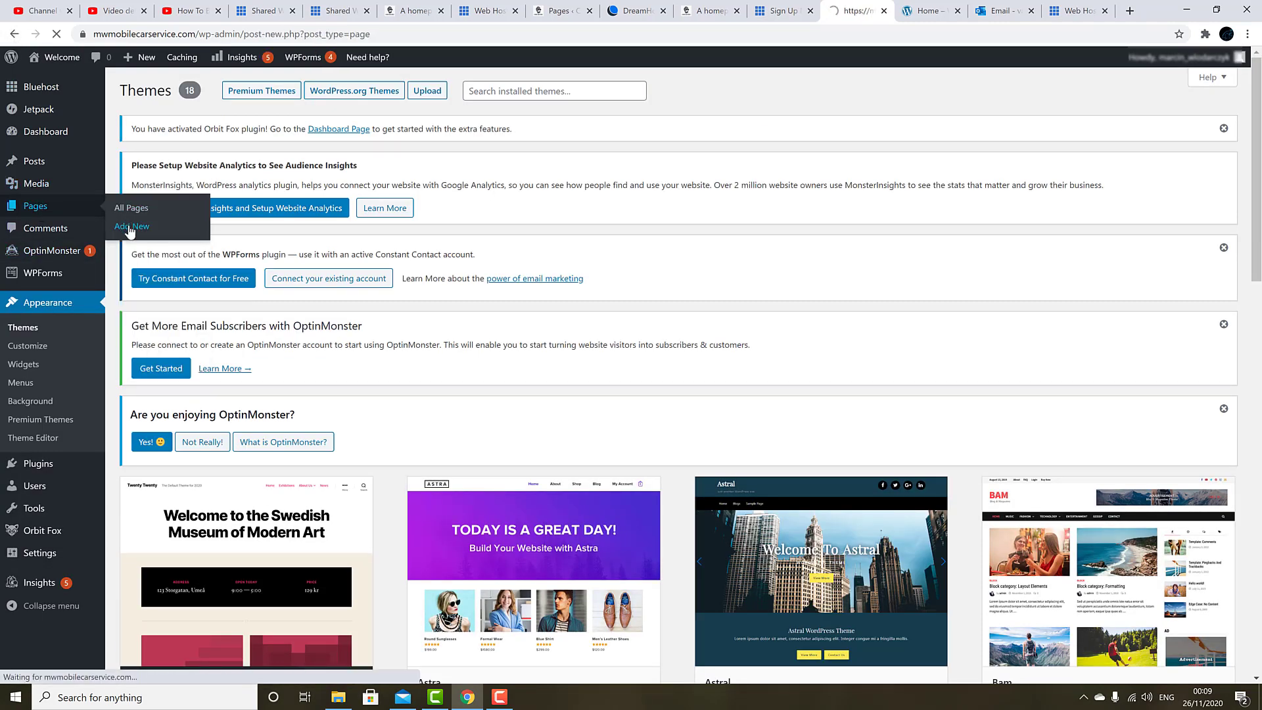
text(VPN Tutorials)
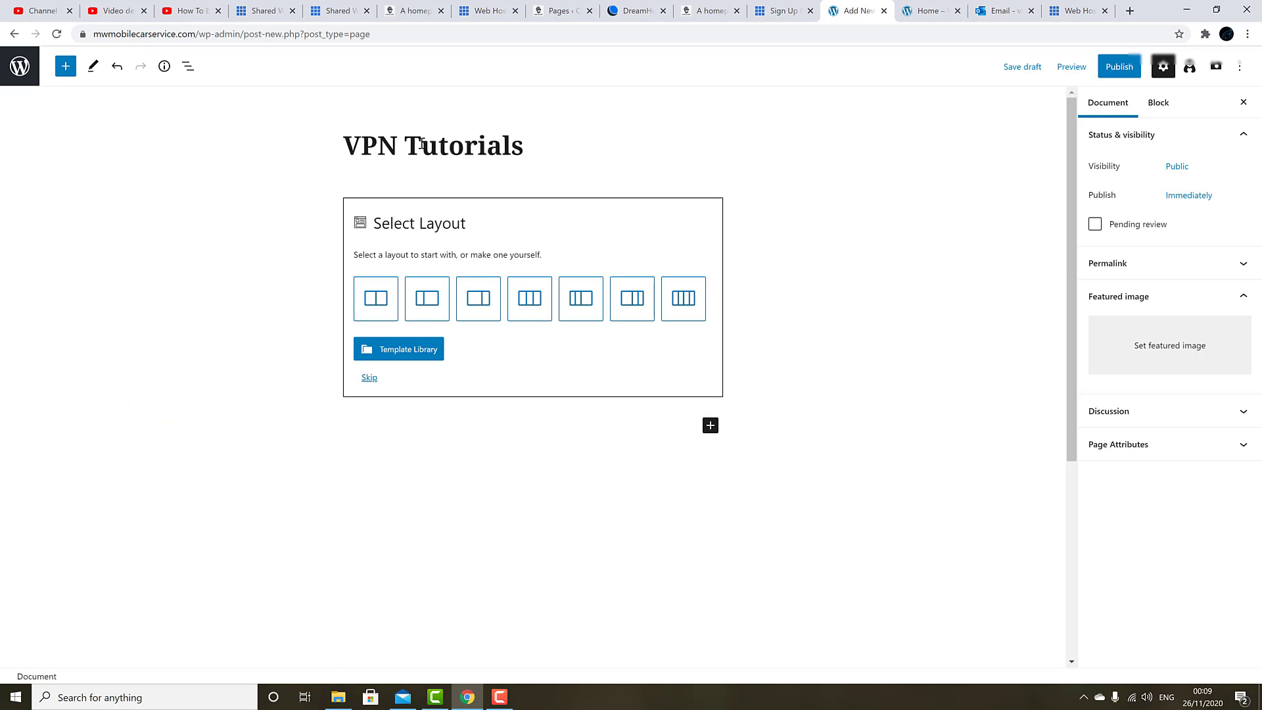
click(1119, 66)
click(1128, 66)
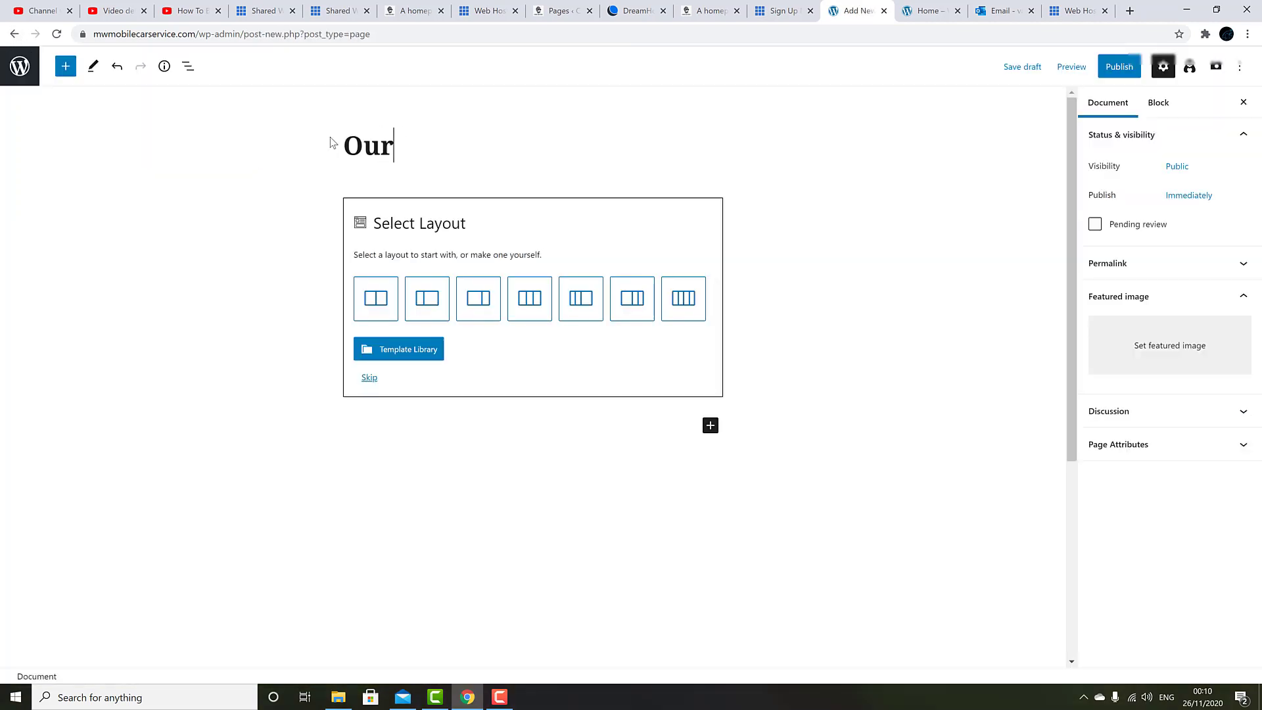
Step: Complete the new page's title as Our YouTube Chanel and publish the page
text(YouTube Chanell)
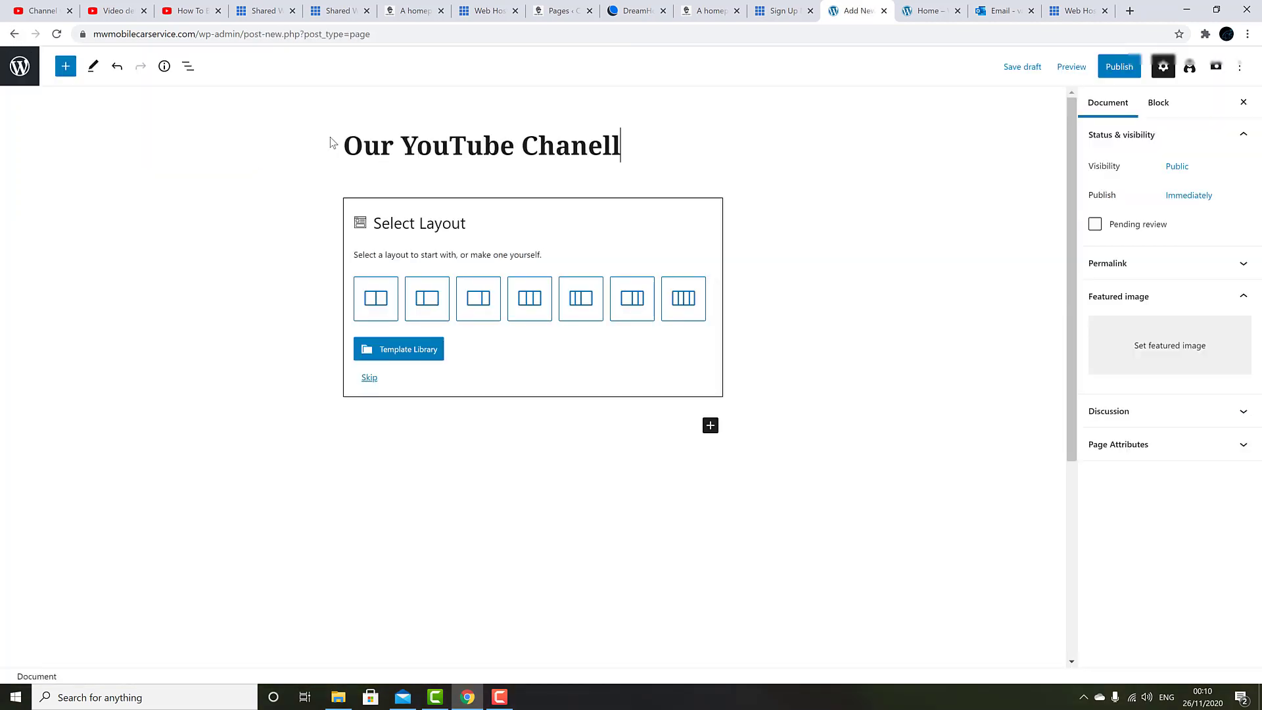
key(BackSpace)
key(BackSpace)
click(1119, 66)
click(1128, 66)
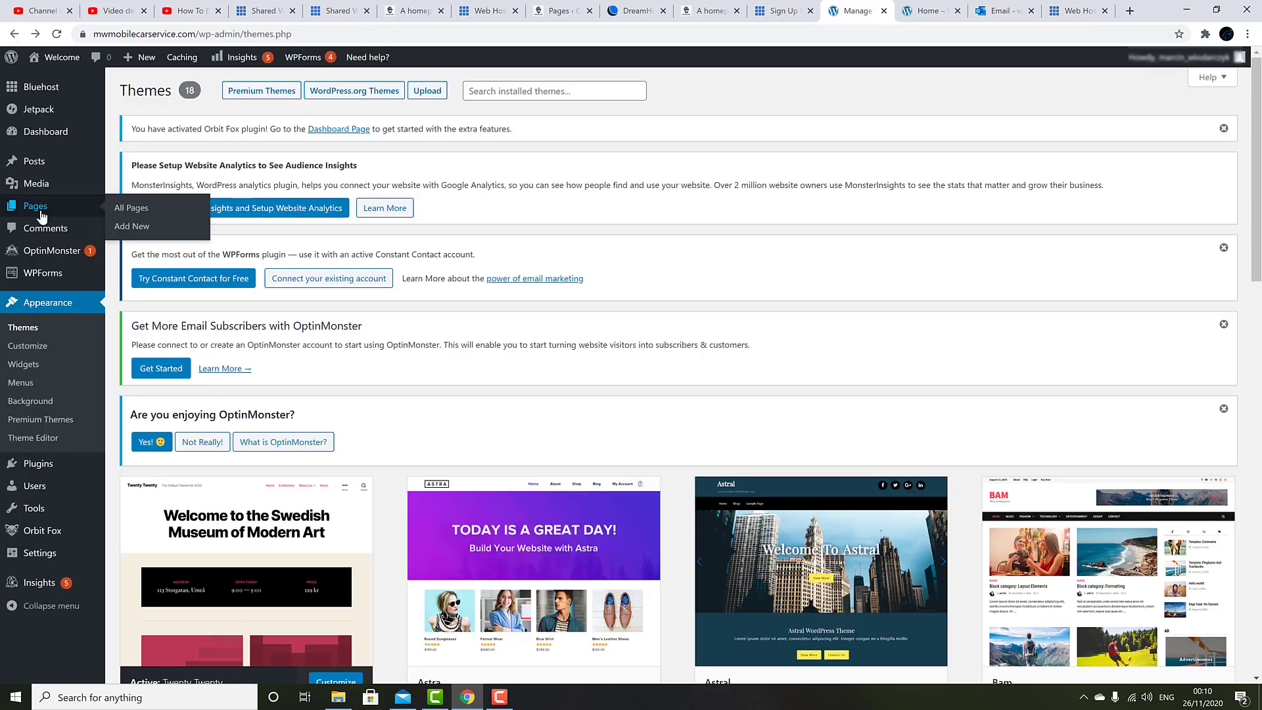
Step: Add a new page titled Special Deals and publish it
click(131, 225)
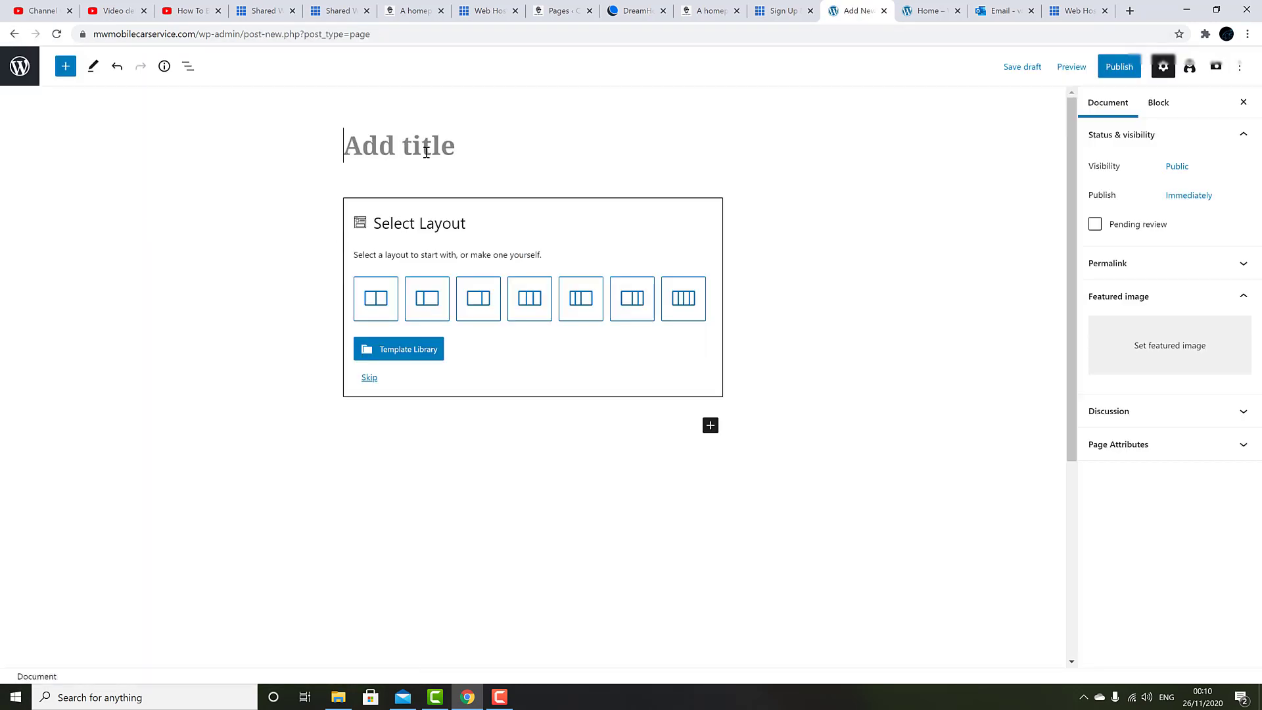
text(Special Deals)
click(1119, 67)
click(1128, 67)
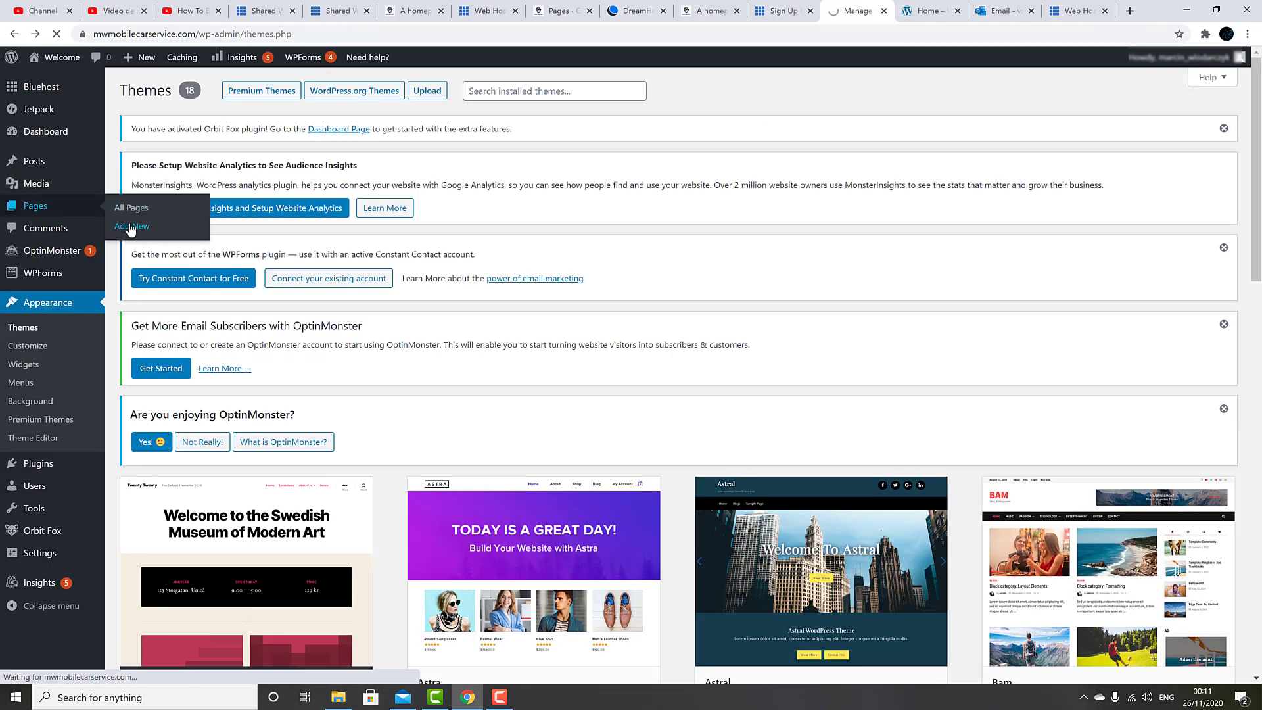
Step: Add a new page titled Contact Us and publish it
click(130, 225)
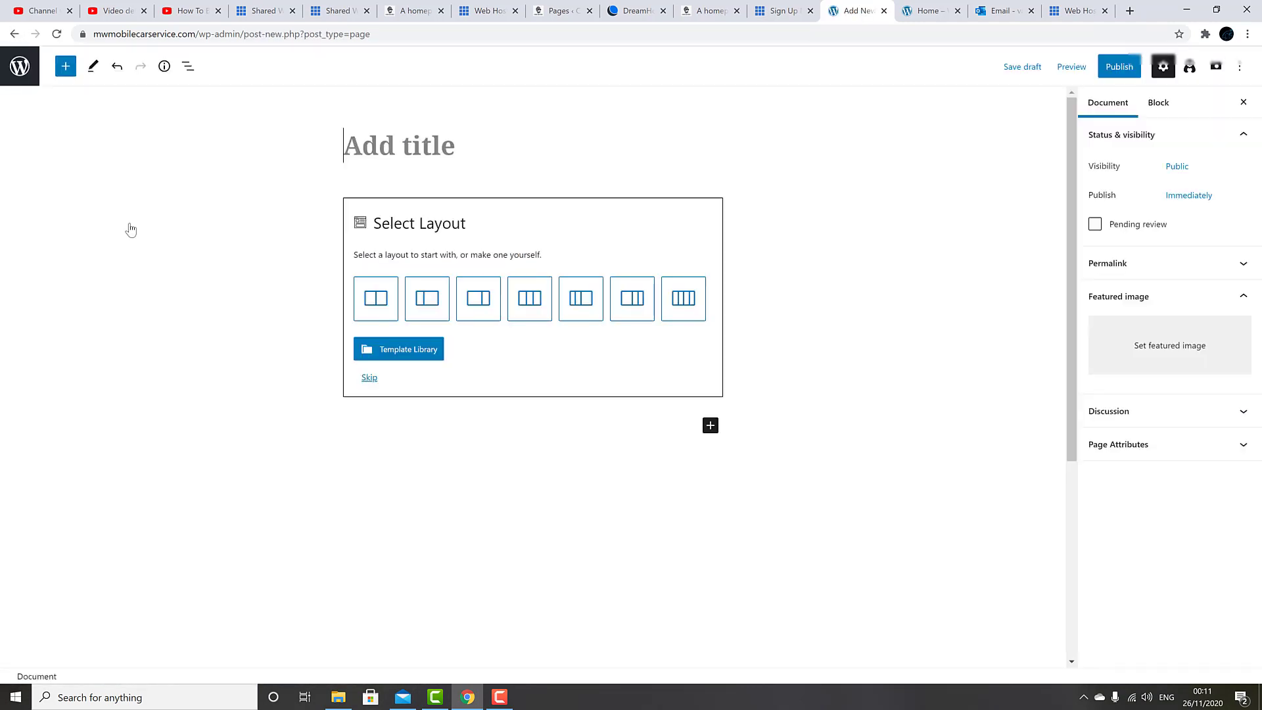
text(Contact Us)
click(1119, 66)
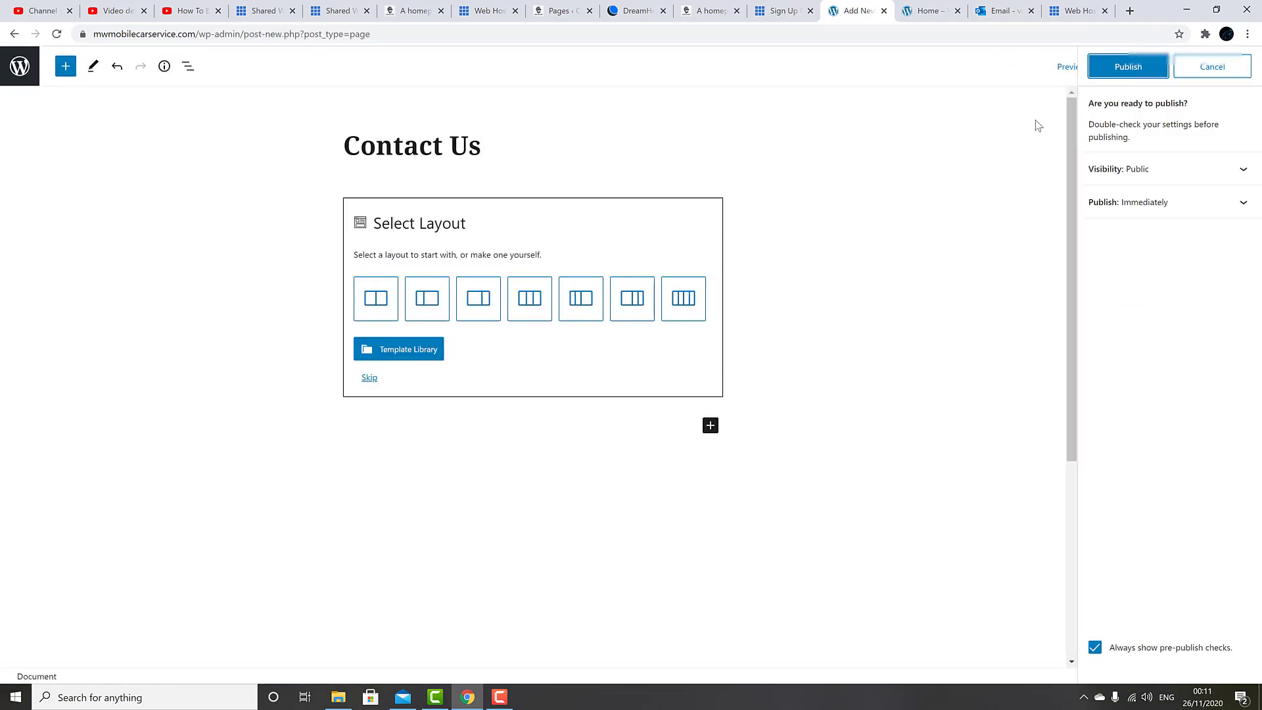
click(1128, 66)
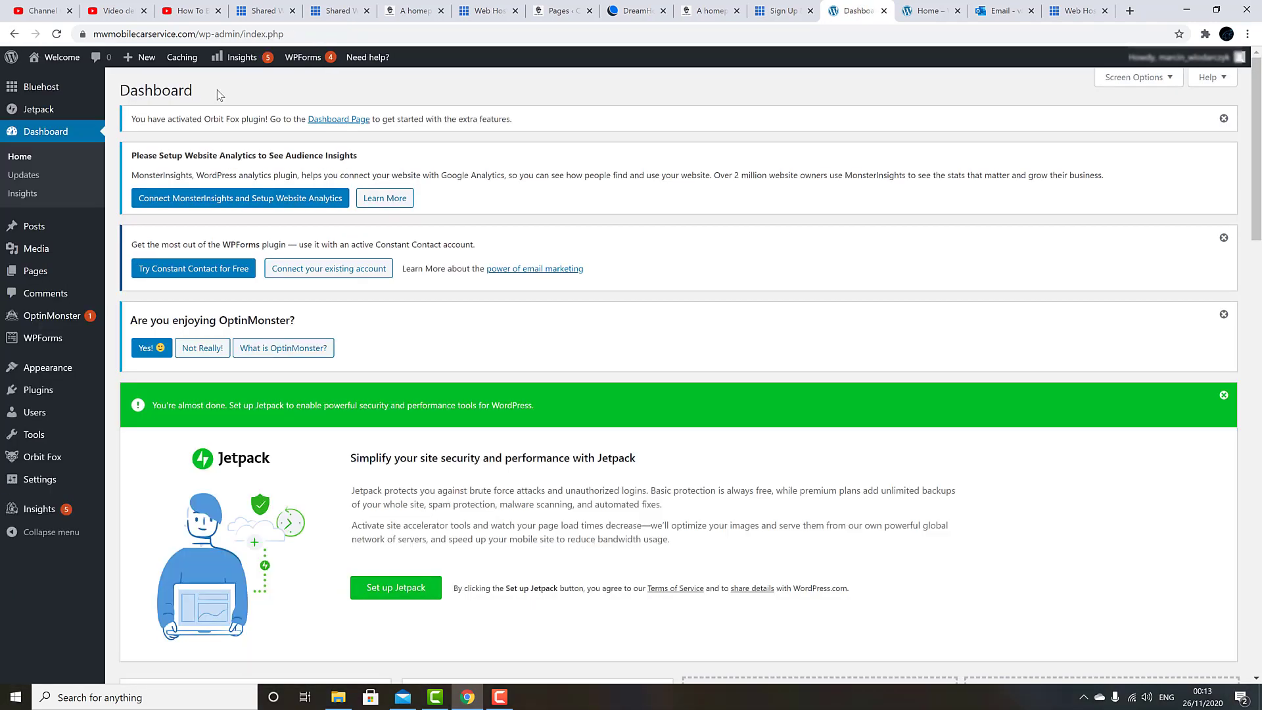
Step: Check the navigation on the site's home page, and open the dashboard's menu editor
click(928, 11)
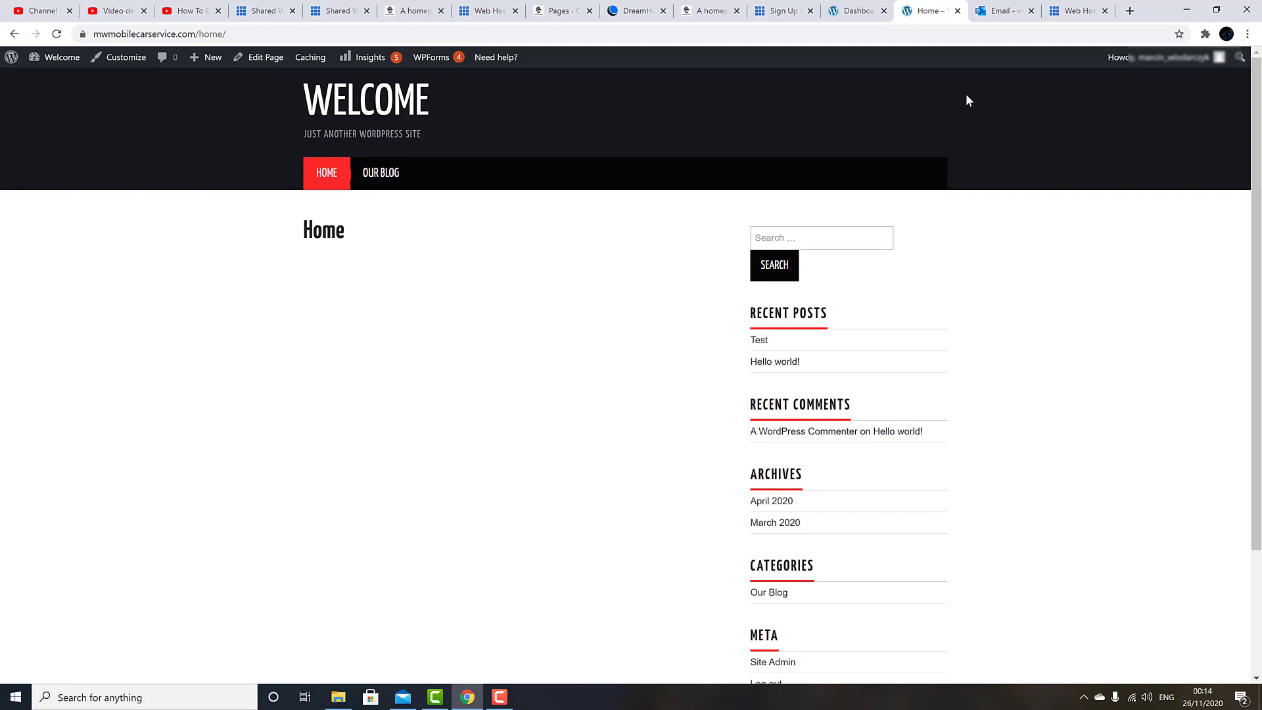
click(849, 8)
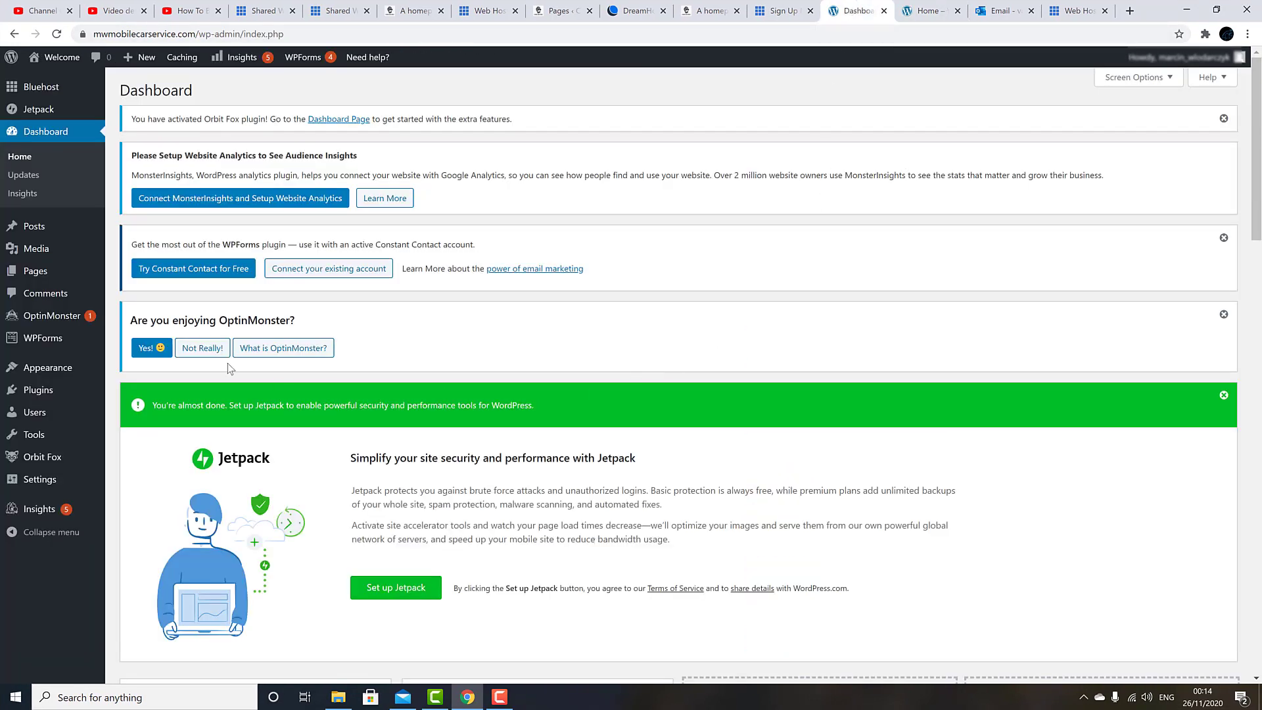
mouse_move(29, 375)
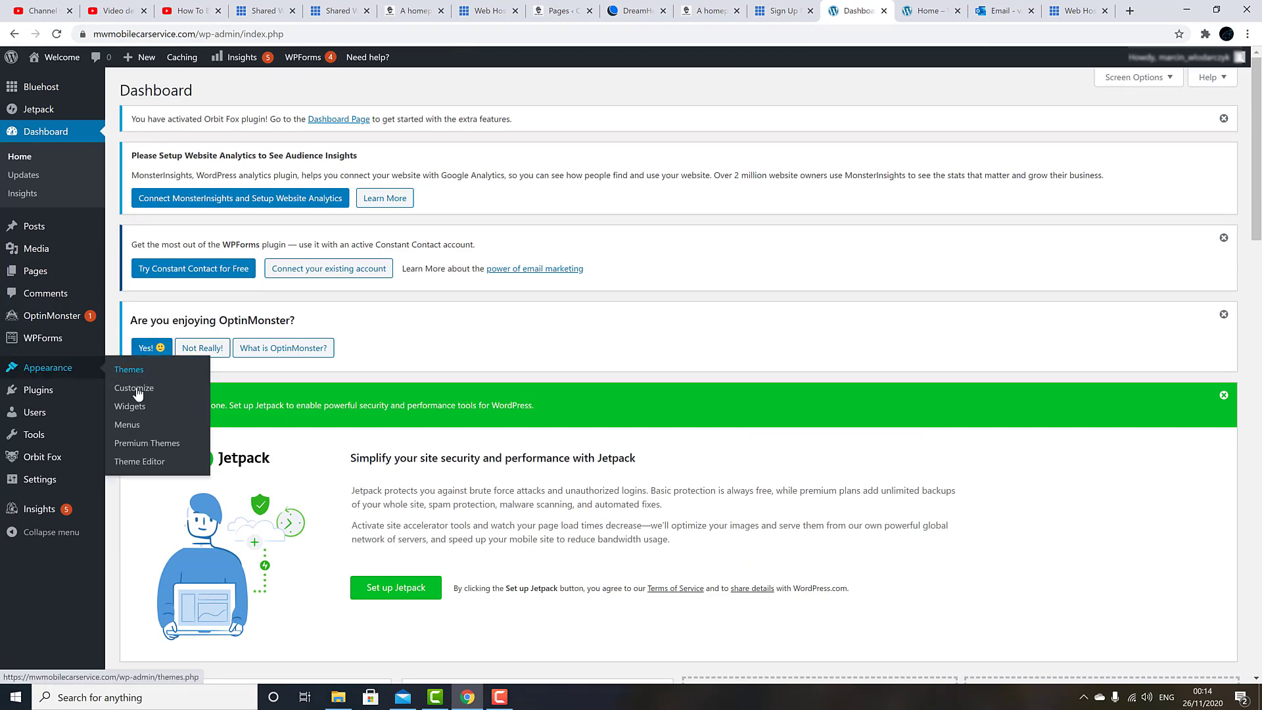
click(126, 425)
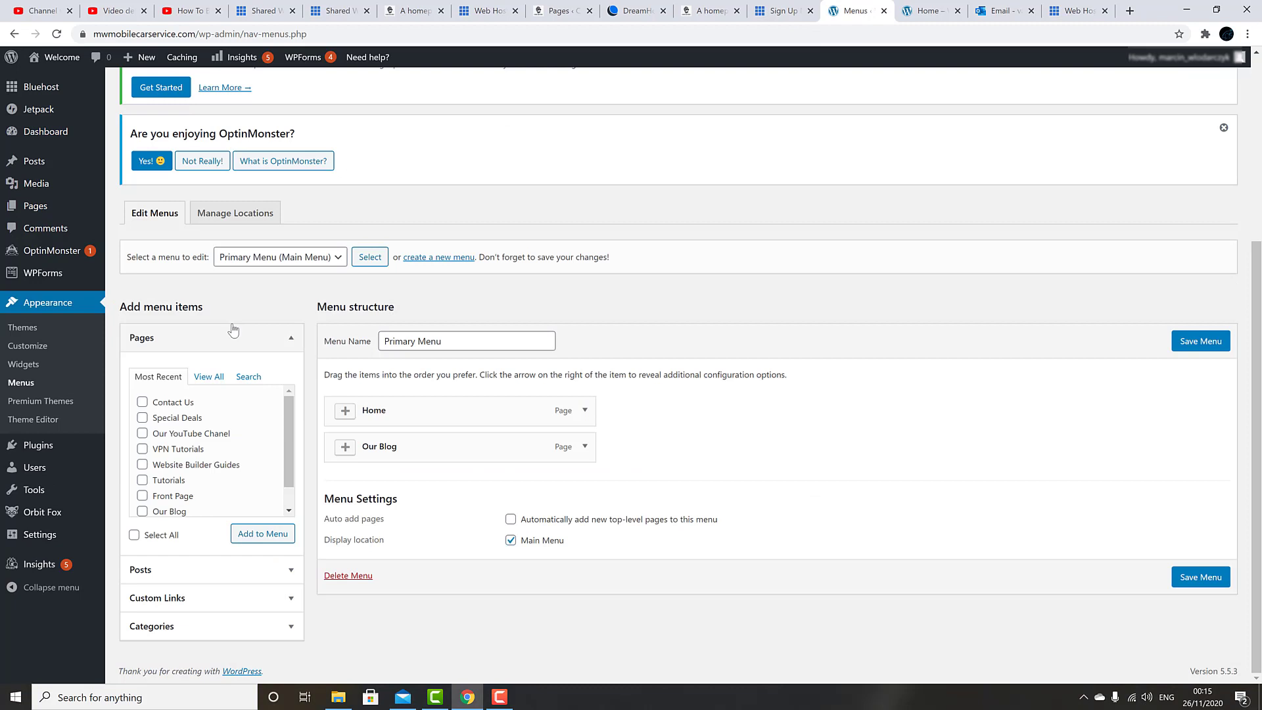
Step: Add the Contact Us, Special Deals, Our YouTube Chanel, VPN Tutorials, Website Builder Guides and Tutorials pages to the Primary Menu
click(289, 409)
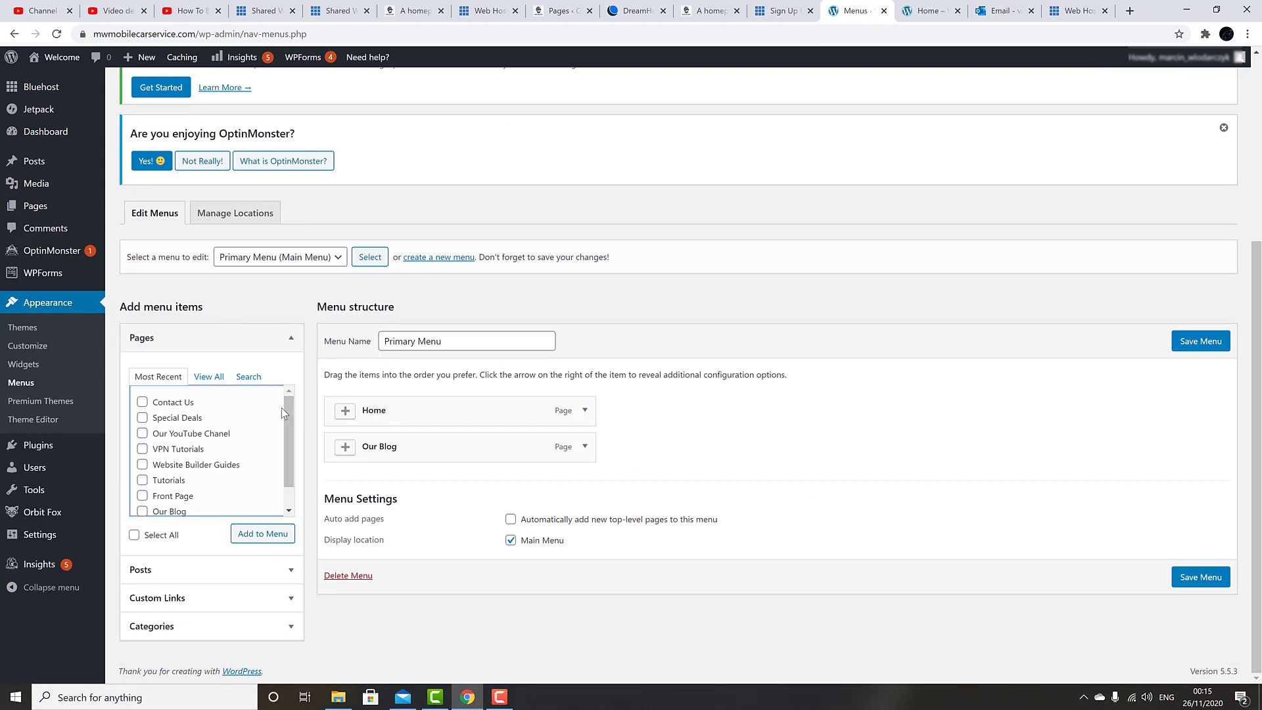
click(142, 404)
click(142, 417)
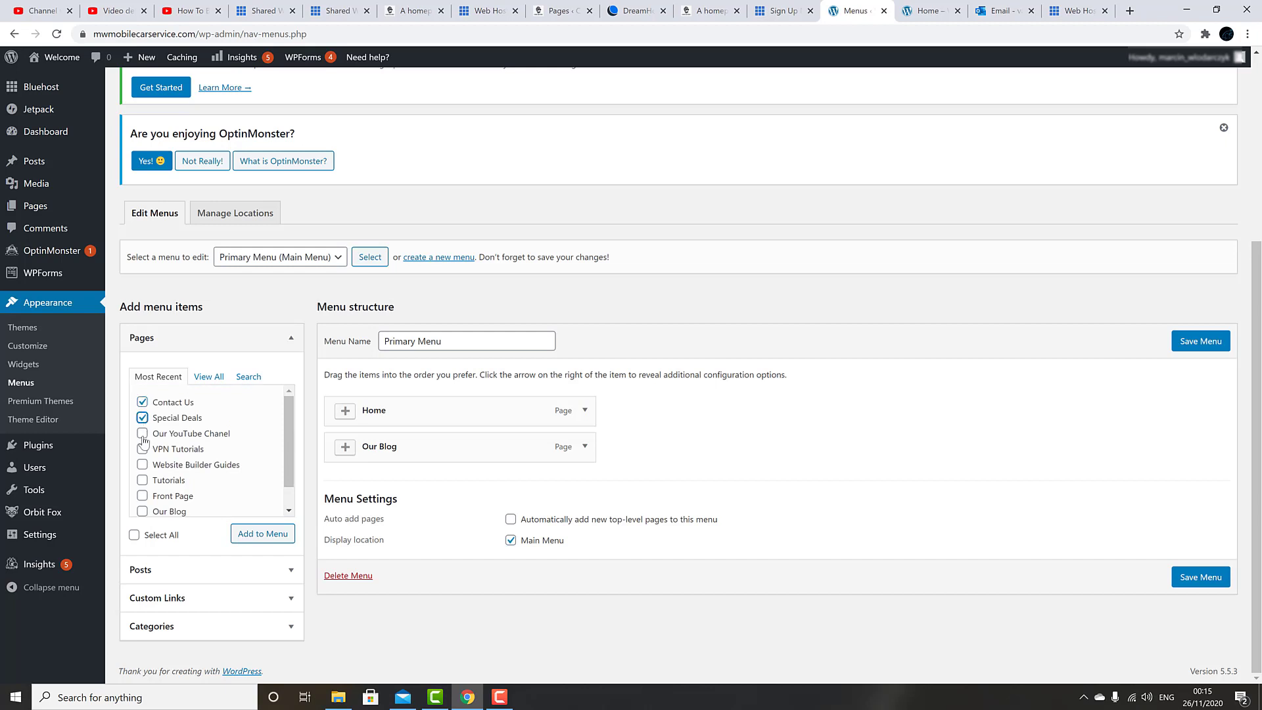
click(142, 433)
click(142, 449)
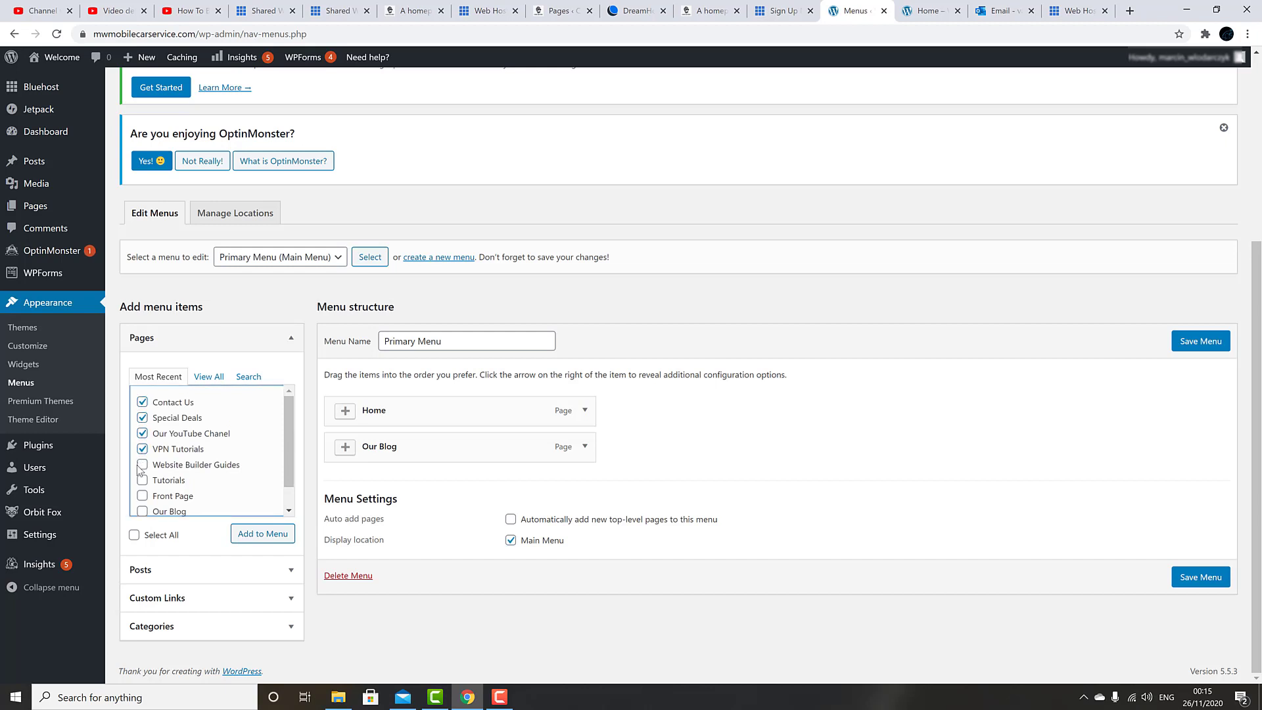
click(142, 465)
click(142, 480)
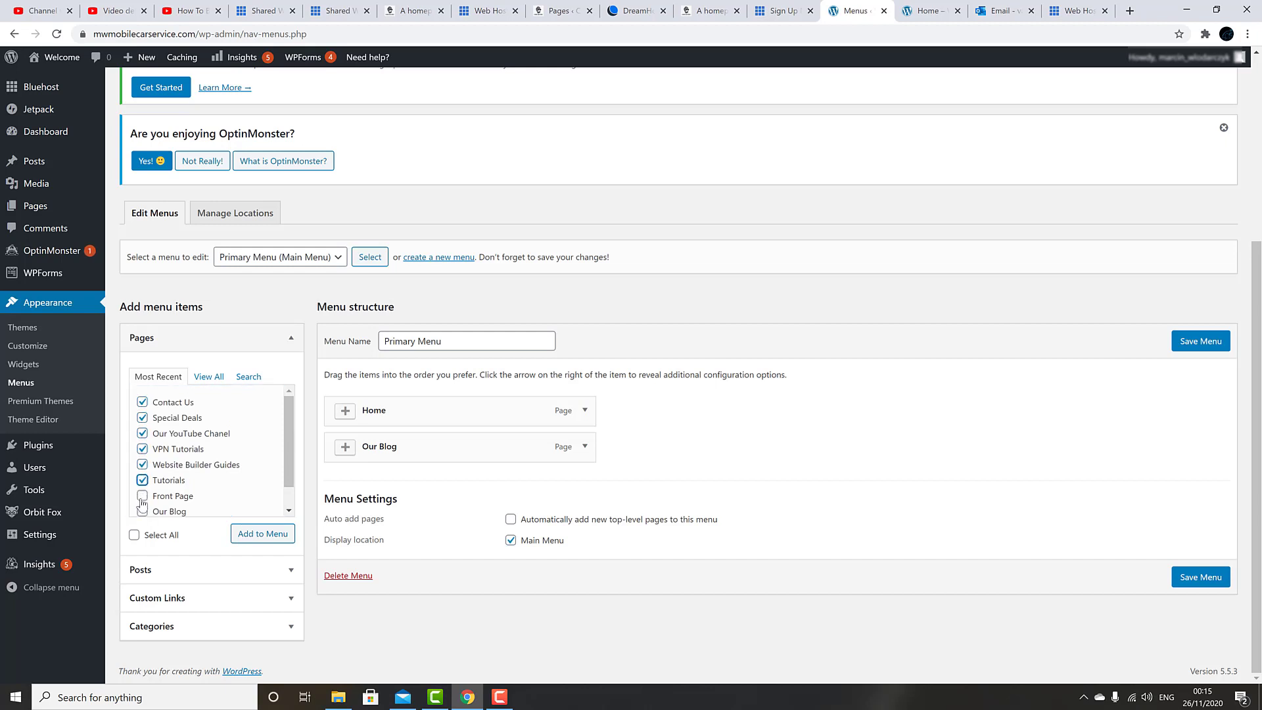
scroll(142, 506, down, 1)
click(263, 534)
Step: Move Tutorials directly below Home and nest Website Builder Guides and VPN Tutorials under it as sub items
scroll(679, 470, down, 2)
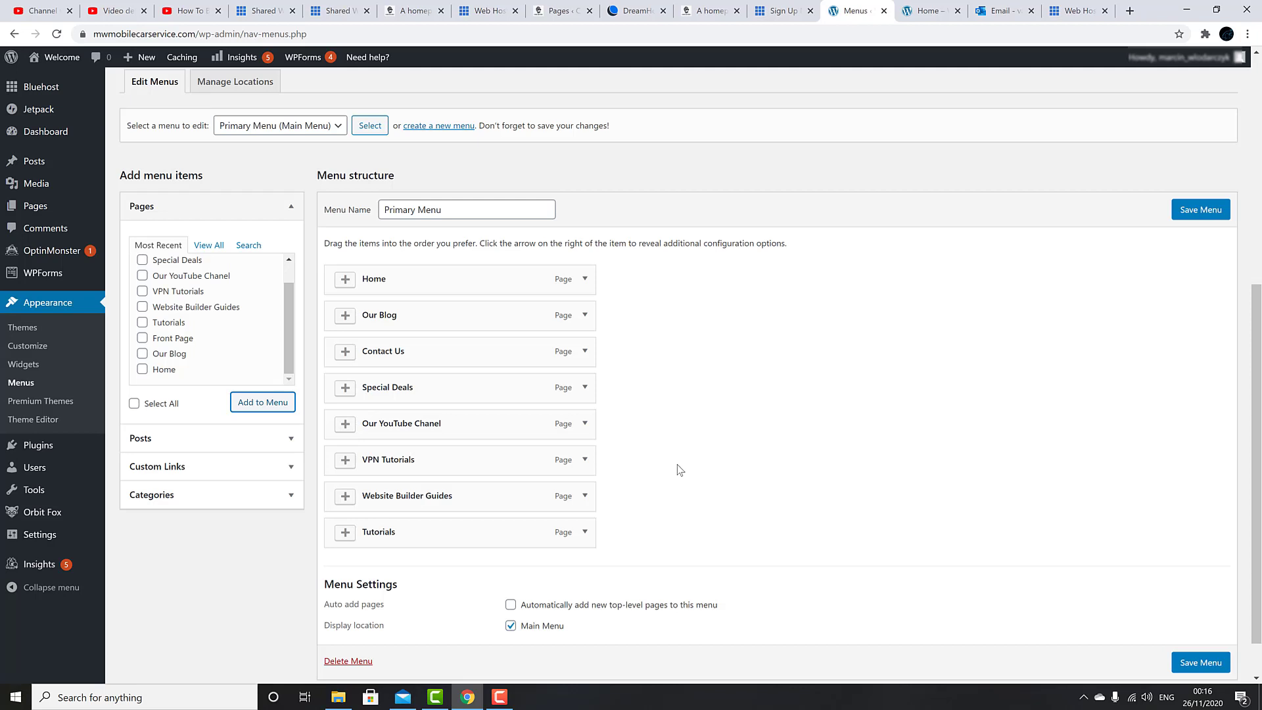
drag(460, 533, 467, 314)
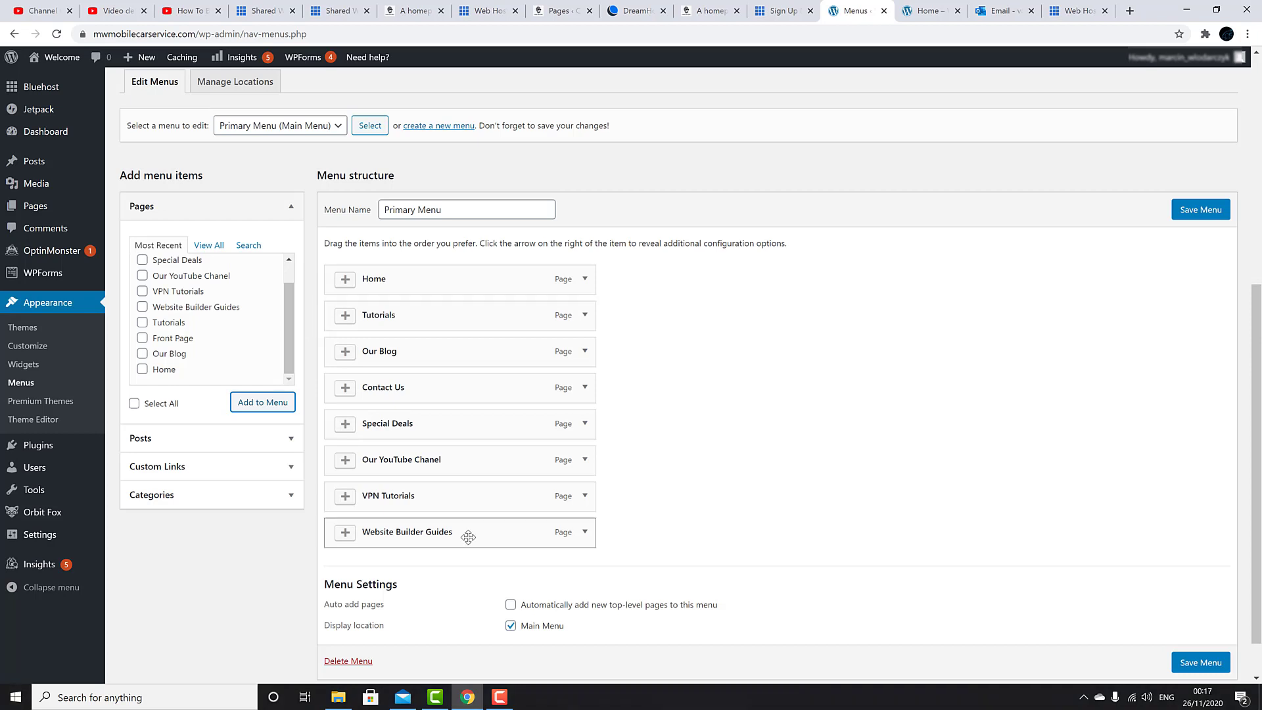
drag(468, 538, 506, 354)
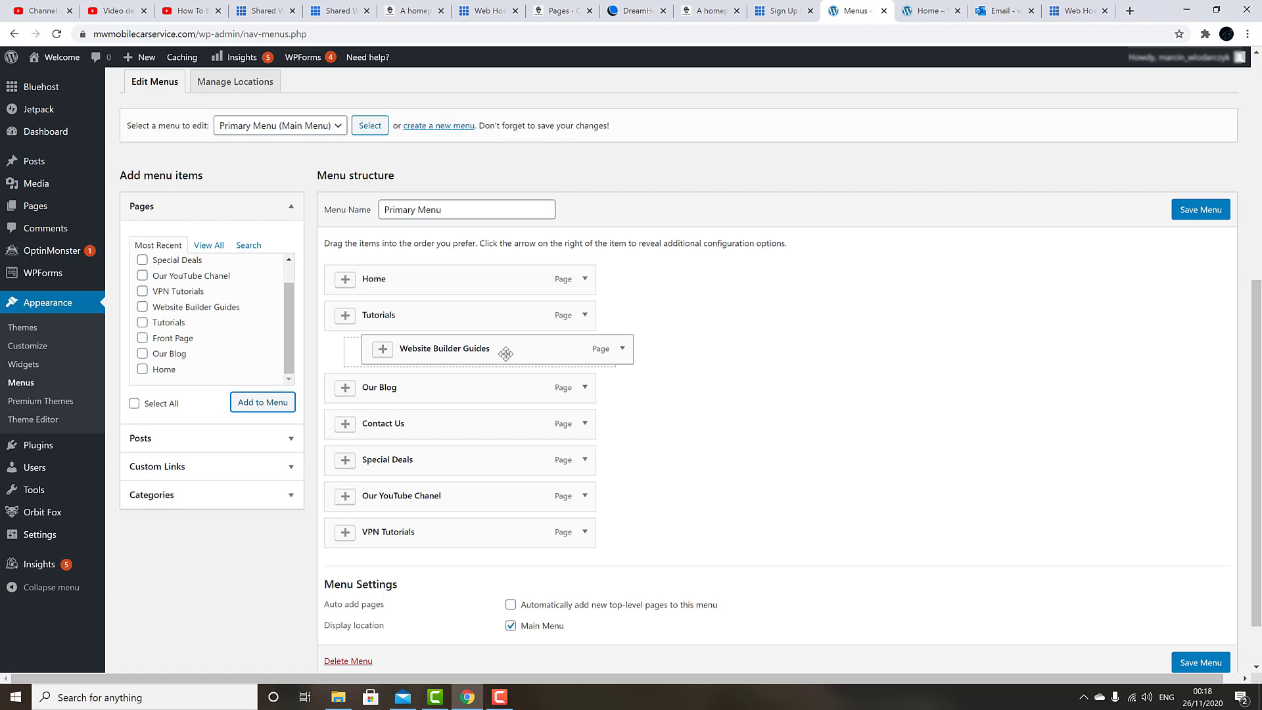
drag(505, 354, 509, 358)
drag(473, 533, 500, 399)
Step: Place Our YouTube Chanel and Special Deals between the Tutorials group and Our Blog, and save the Primary Menu
drag(448, 496, 427, 422)
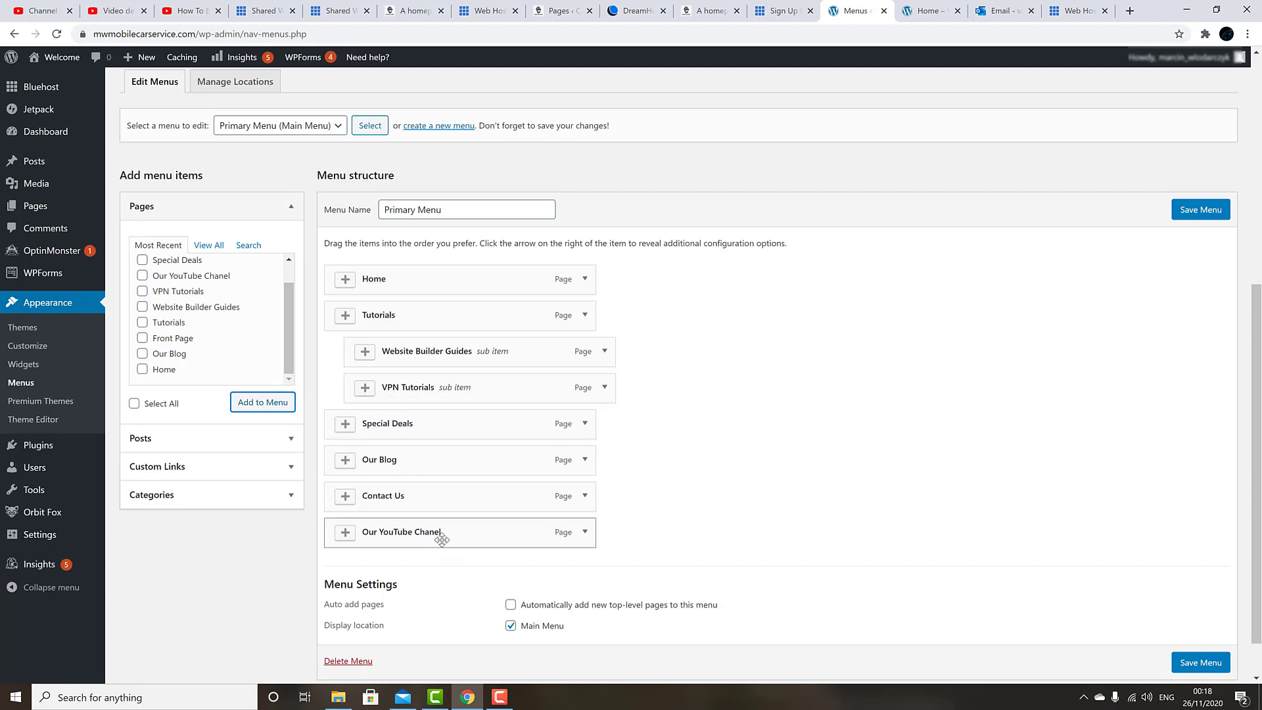
drag(435, 534, 328, 427)
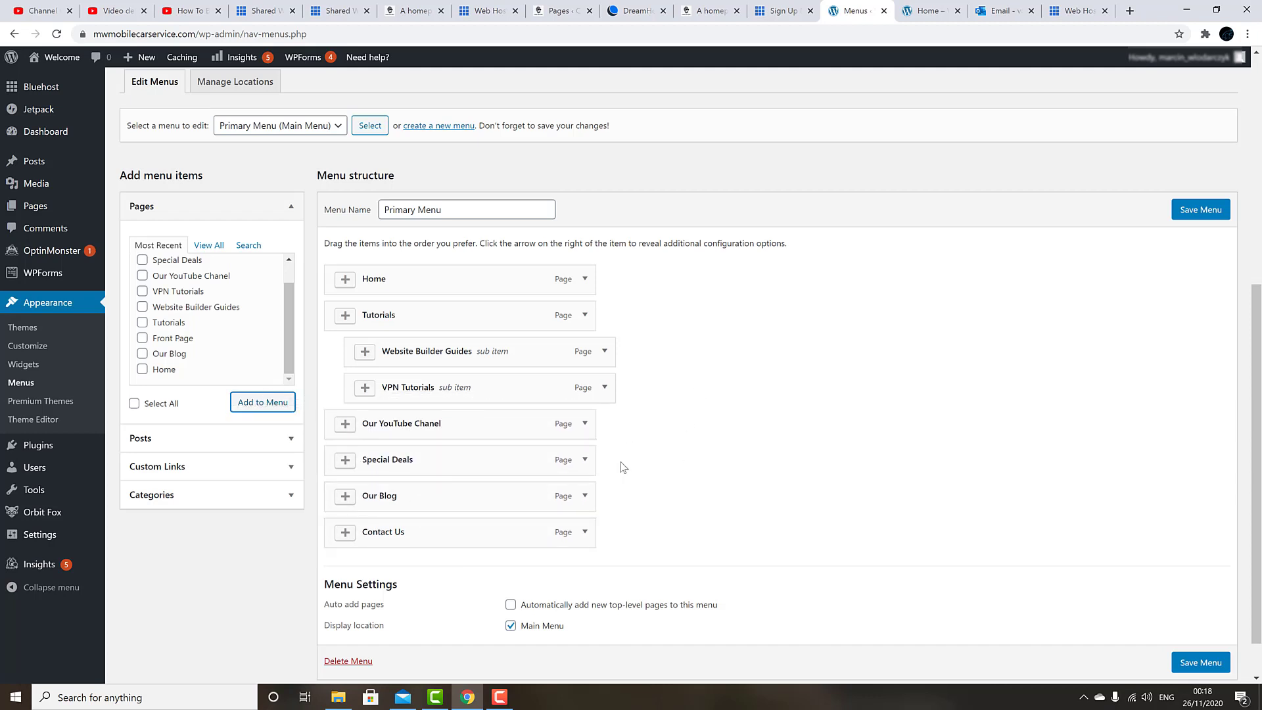
scroll(734, 460, down, 2)
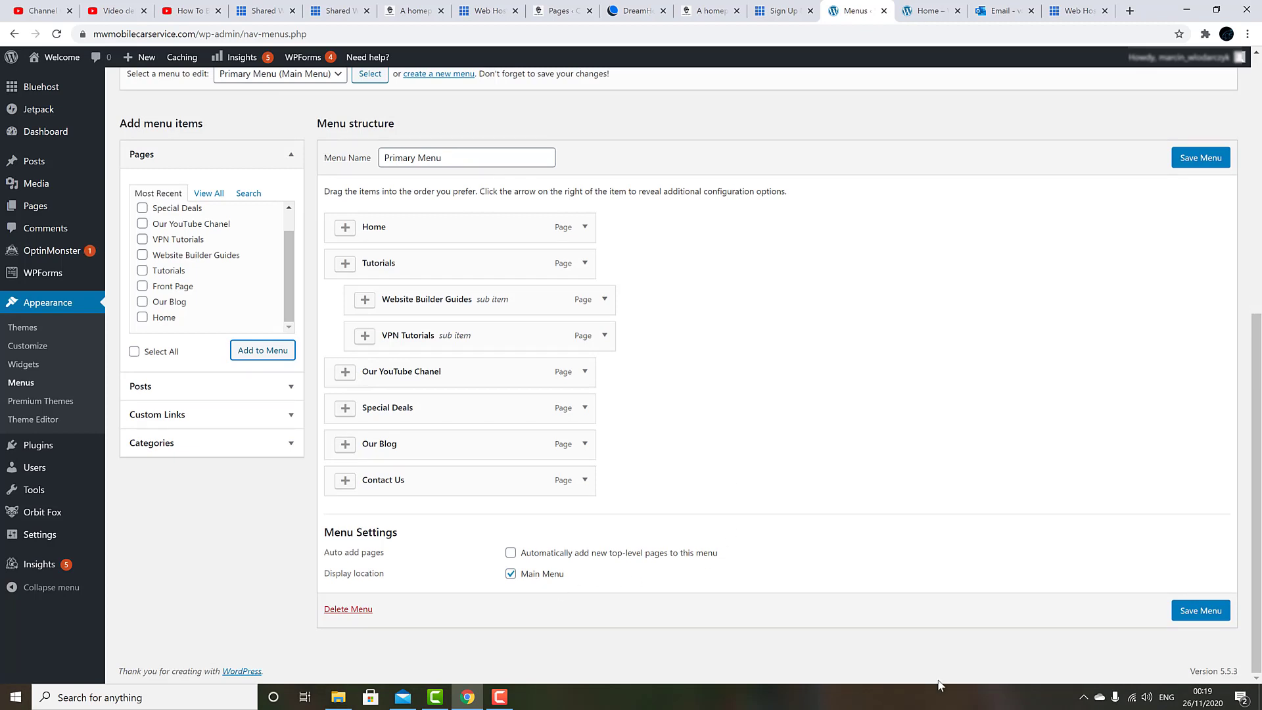
click(1190, 614)
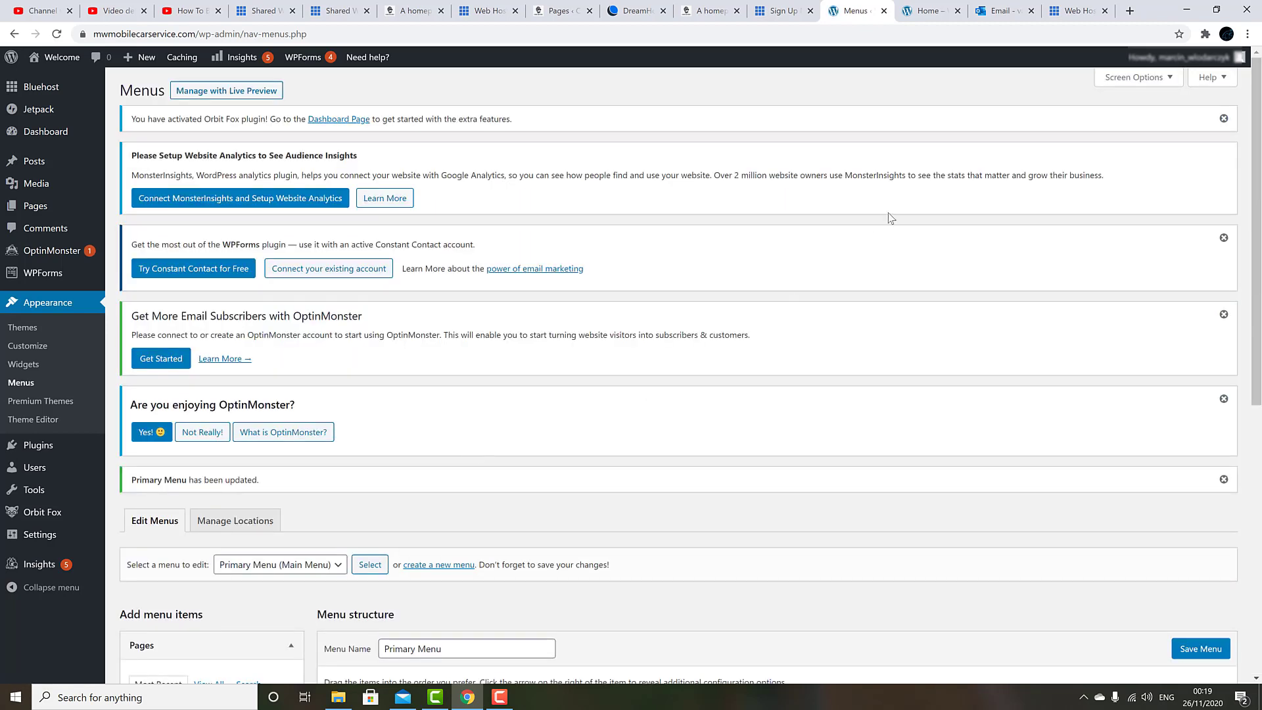
Step: Reload the site's home page and check the navigation menu, including the Tutorials item
click(933, 10)
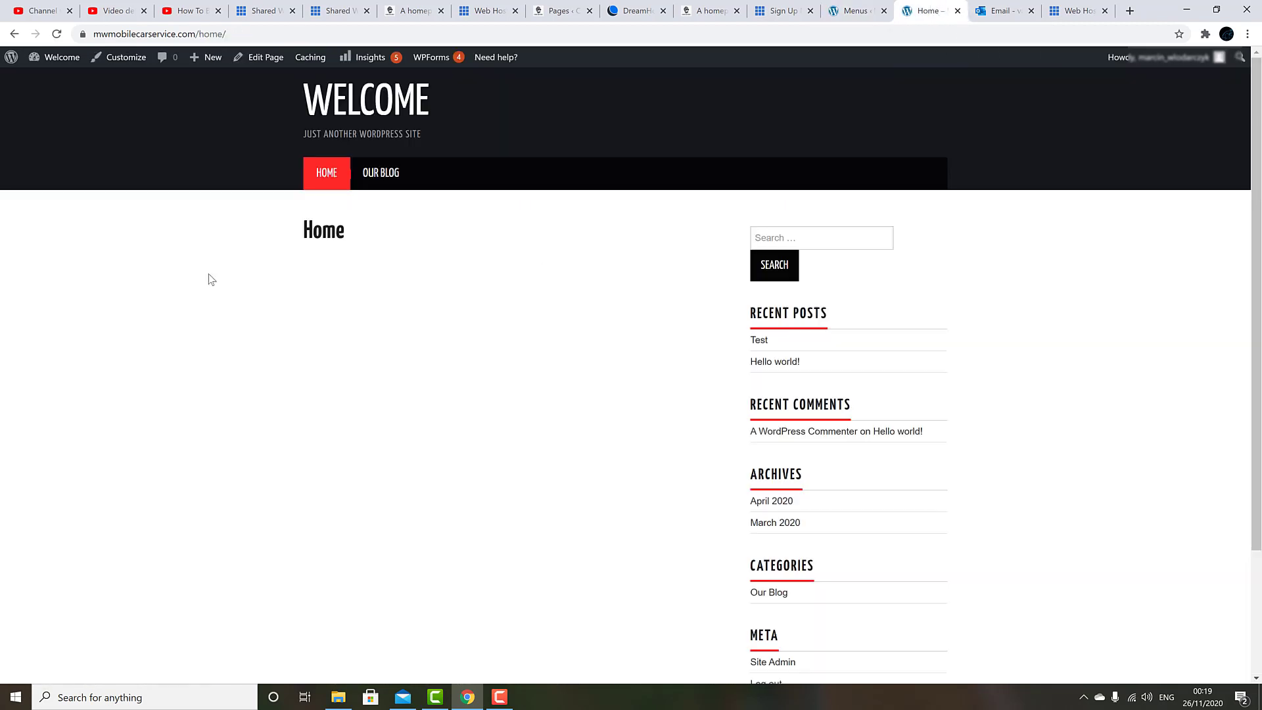
click(56, 34)
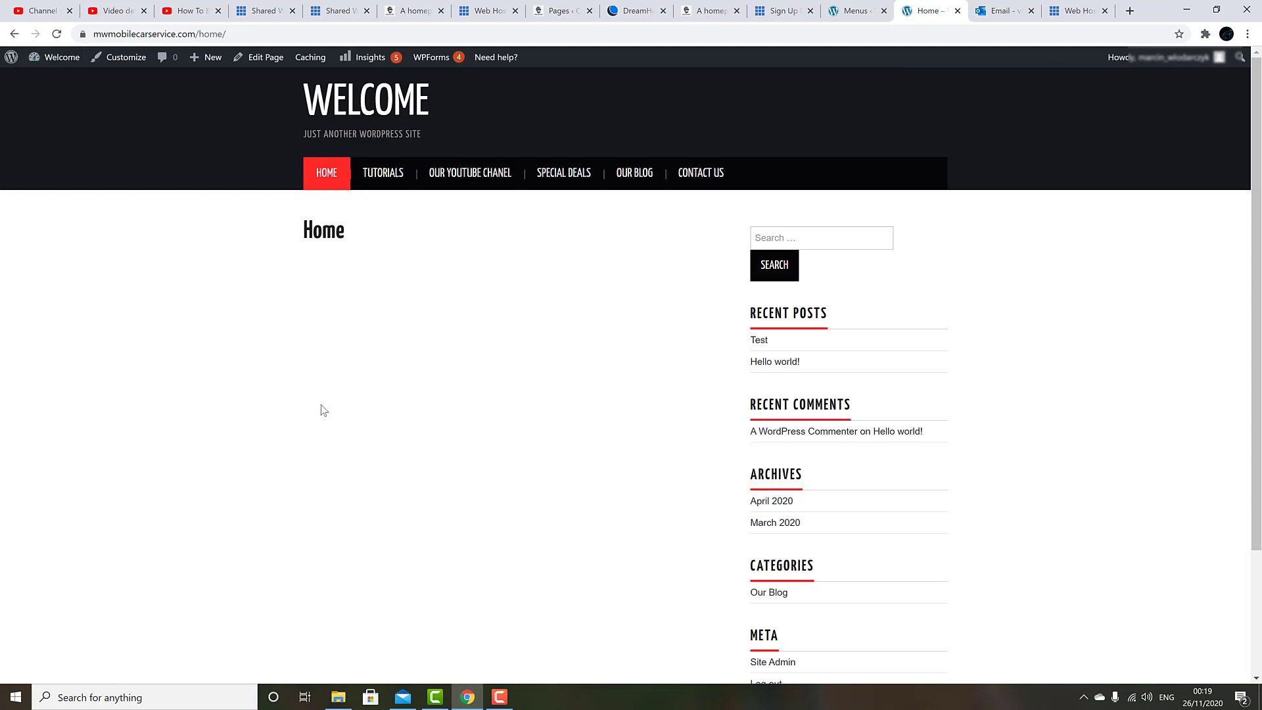
mouse_move(381, 173)
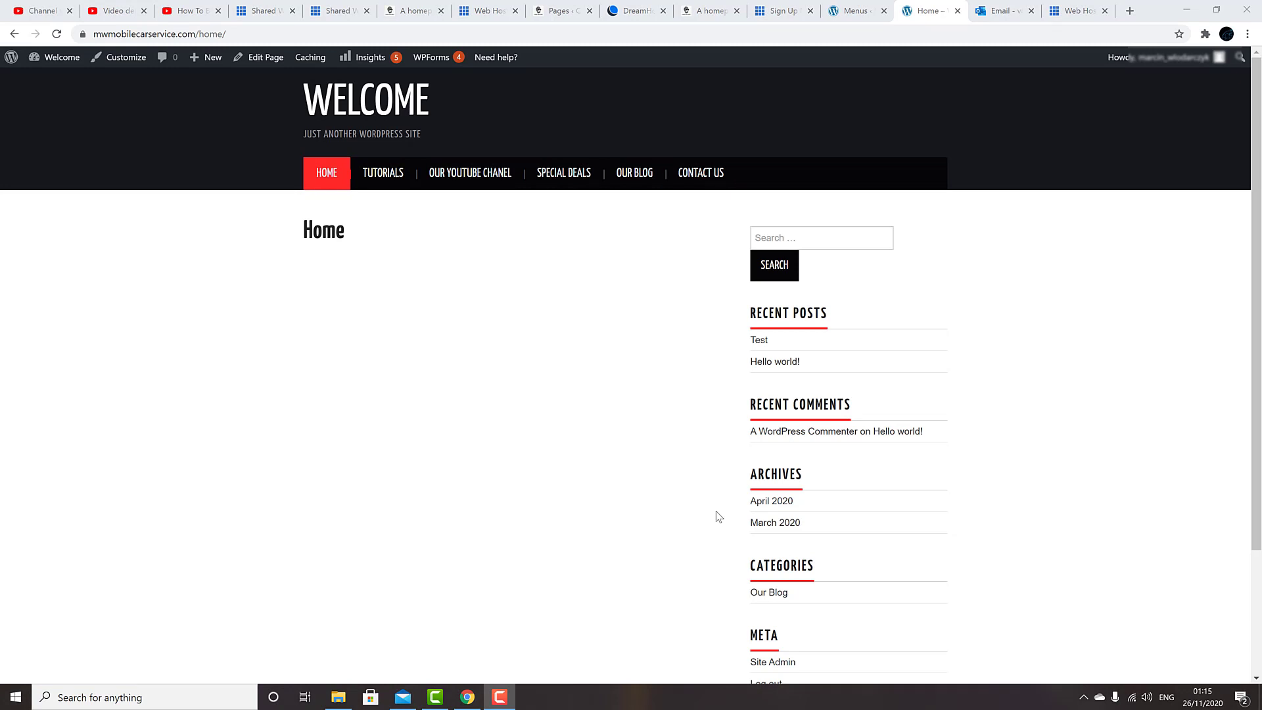
Step: Return to the dashboard and search for elementor among the plugins available to add
click(853, 17)
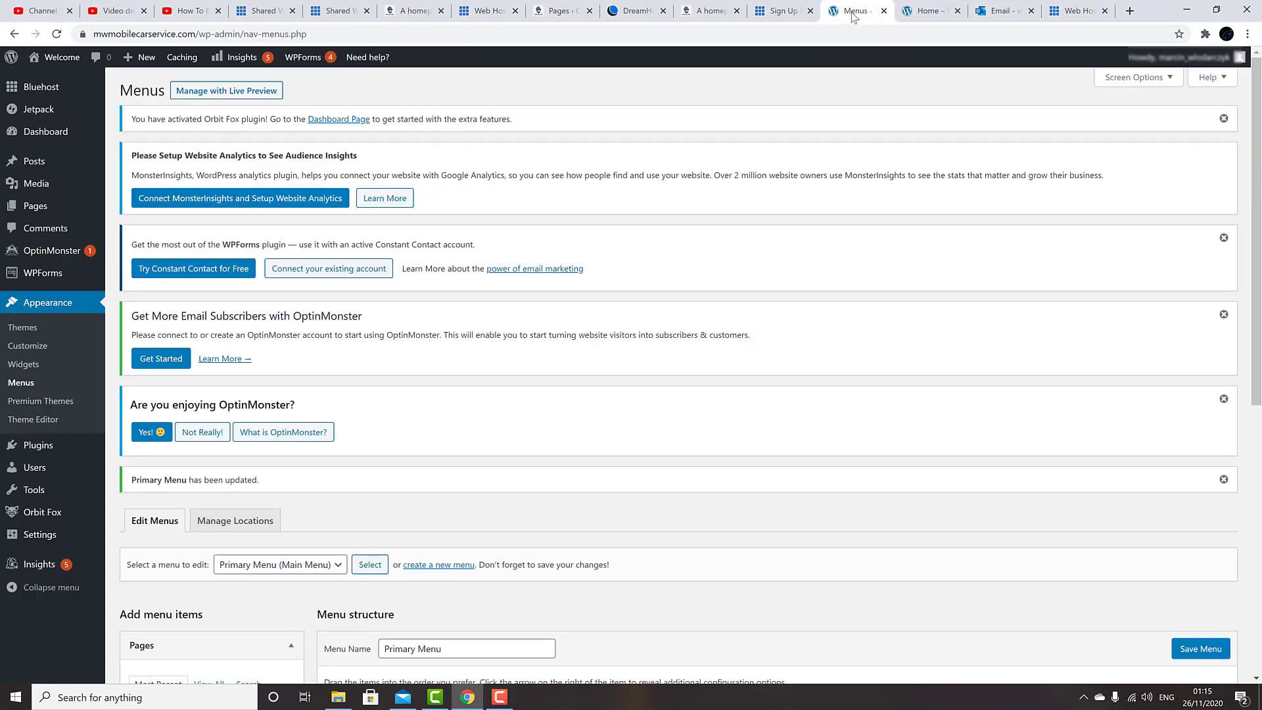
mouse_move(47, 452)
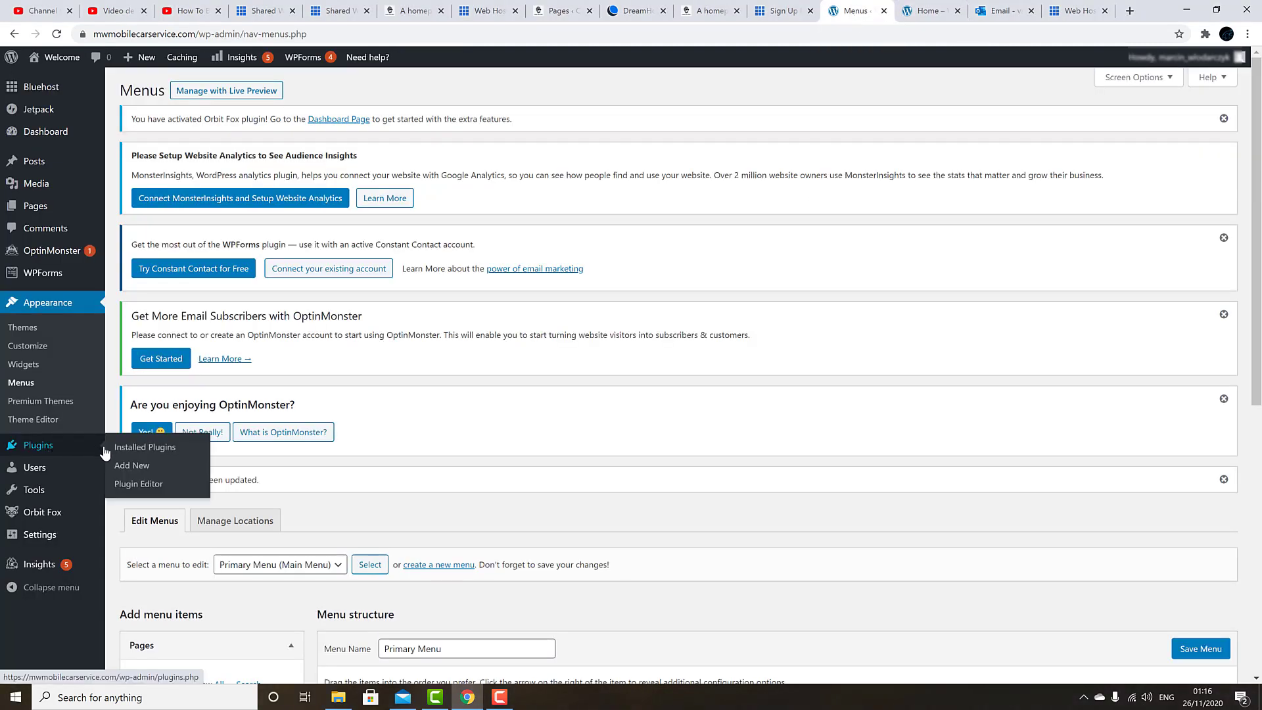
click(126, 471)
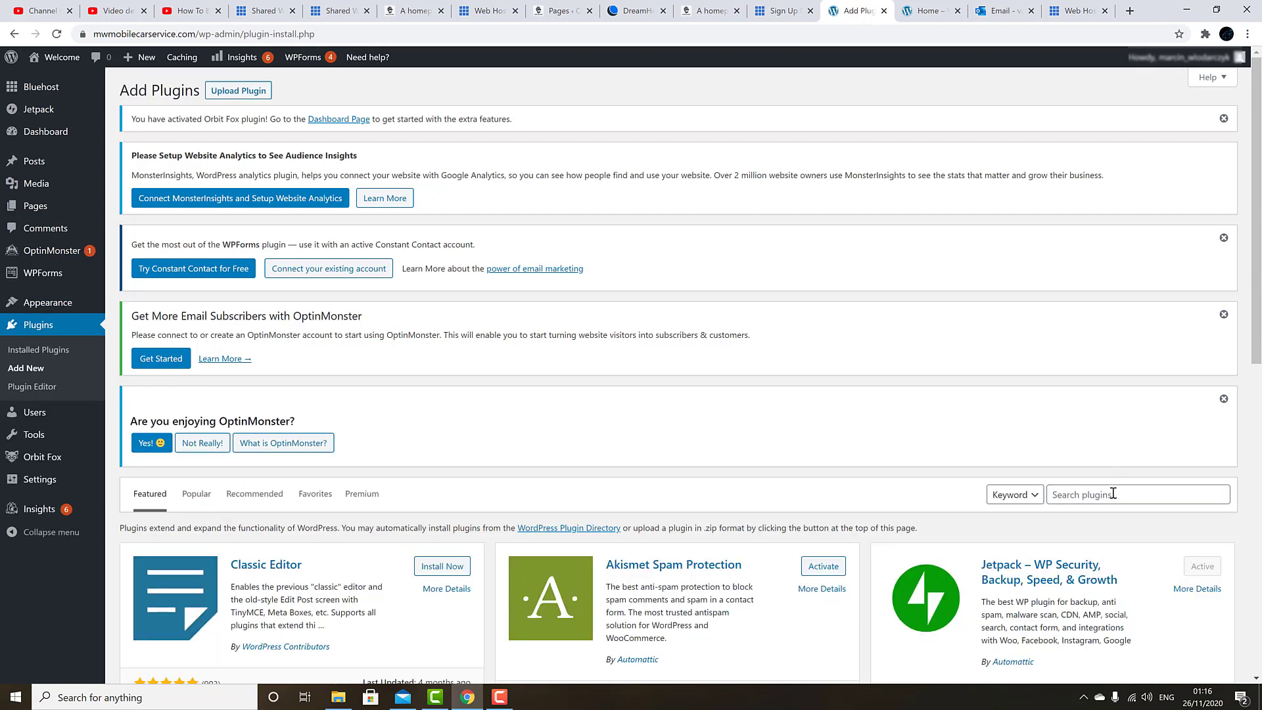
click(1112, 494)
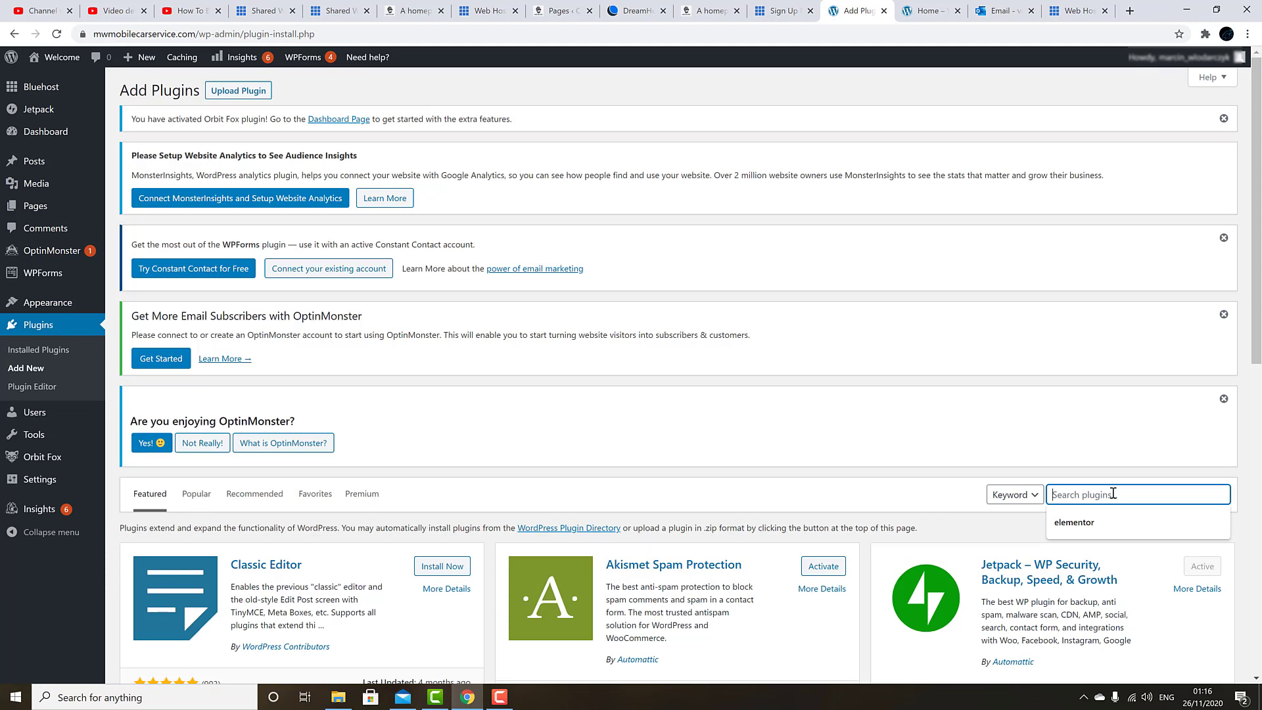
text(elementor)
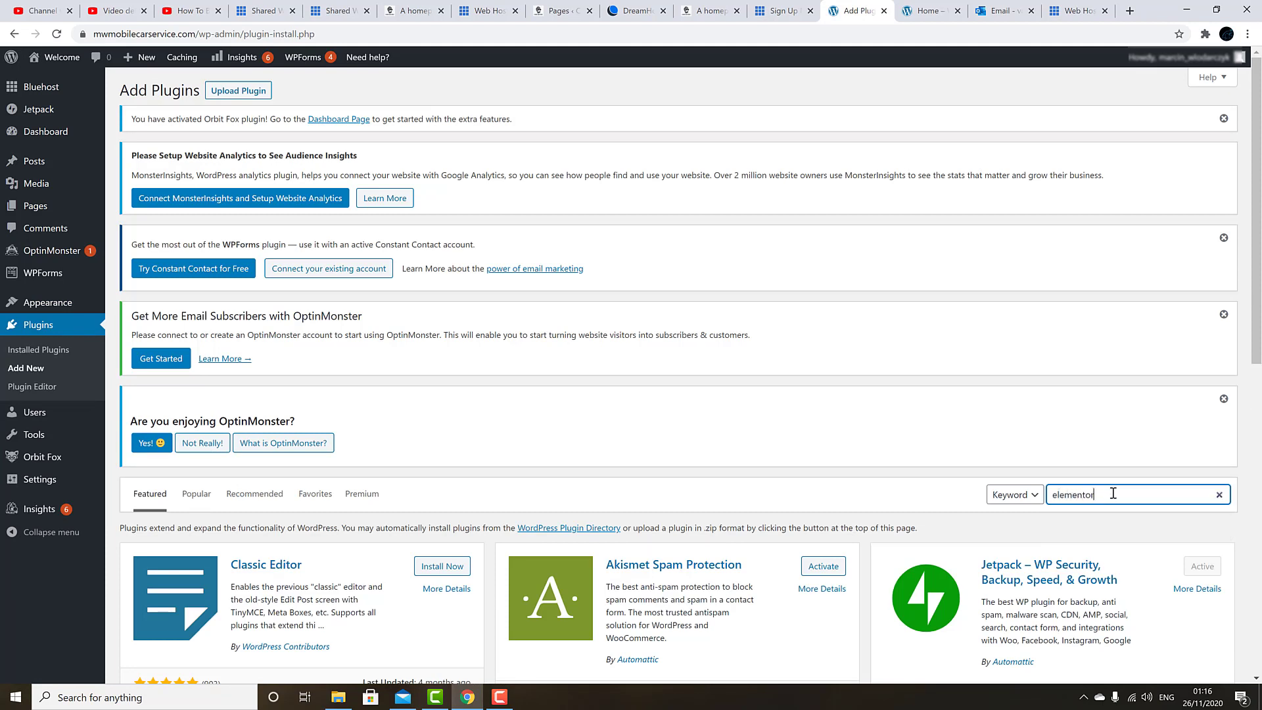
Step: Install and activate the Elementor Website Builder plugin
scroll(402, 393, down, 4)
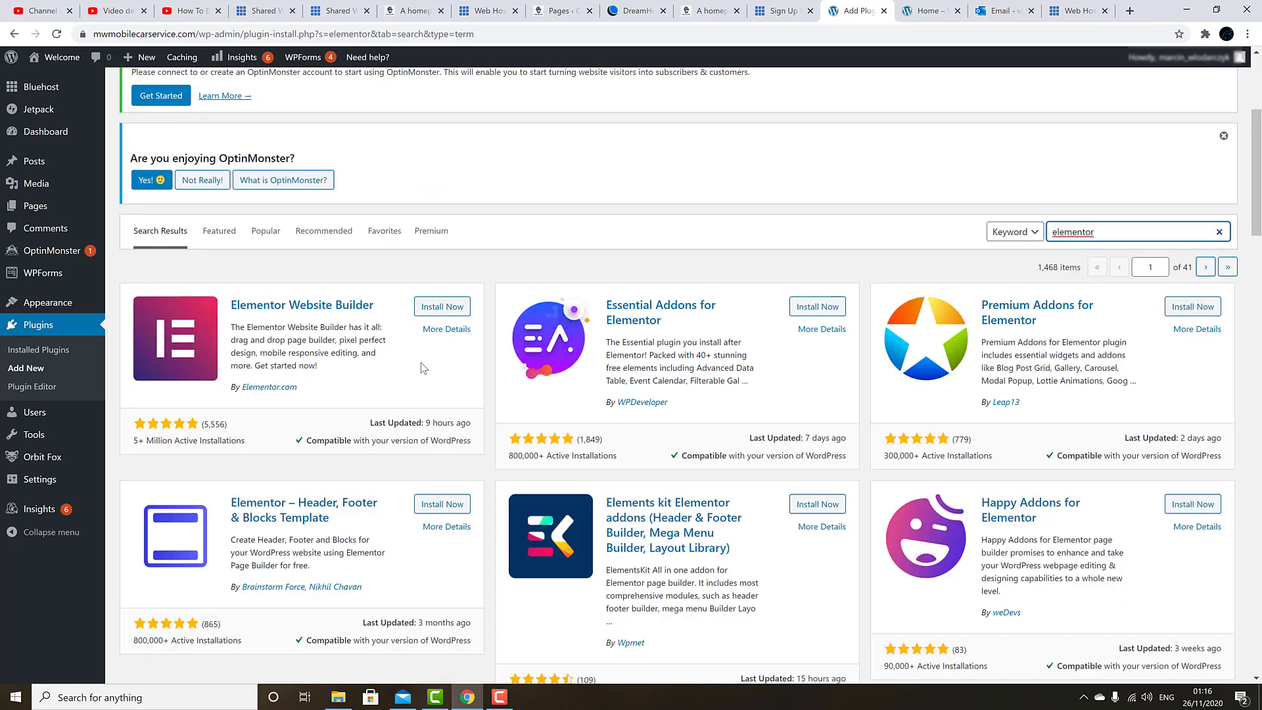
click(445, 309)
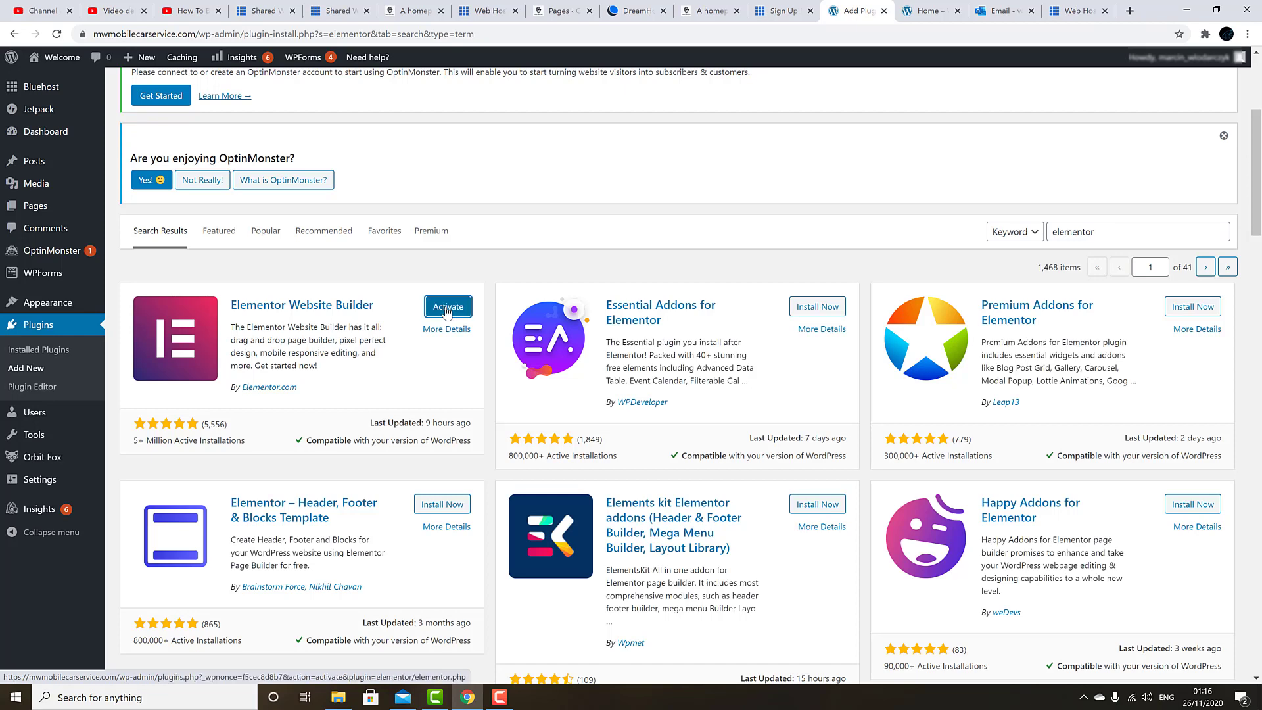
click(447, 307)
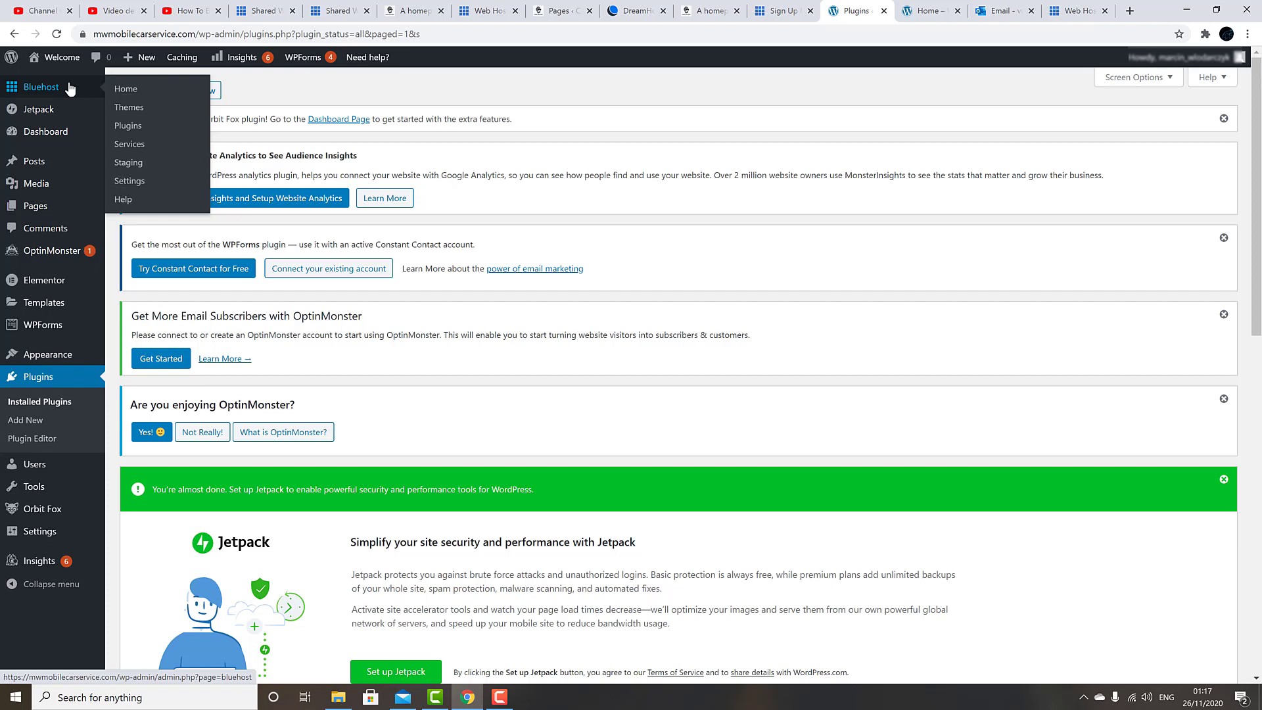
mouse_move(41, 284)
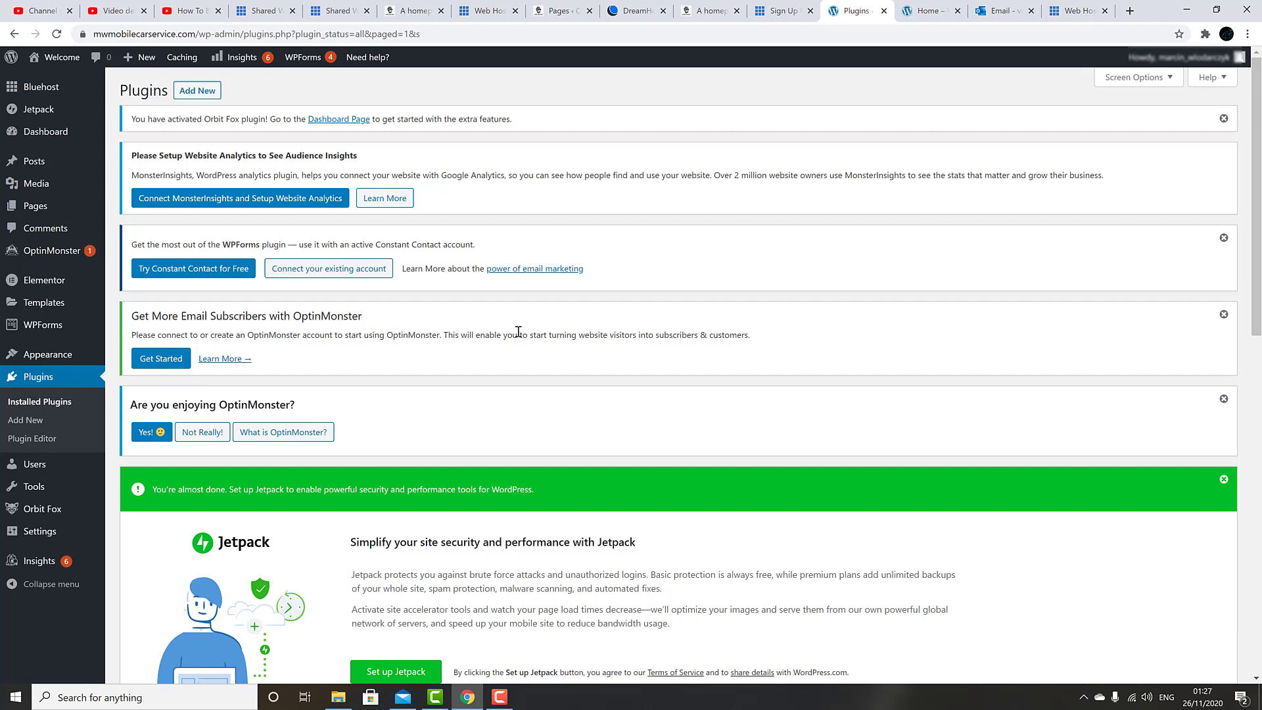
mouse_move(49, 61)
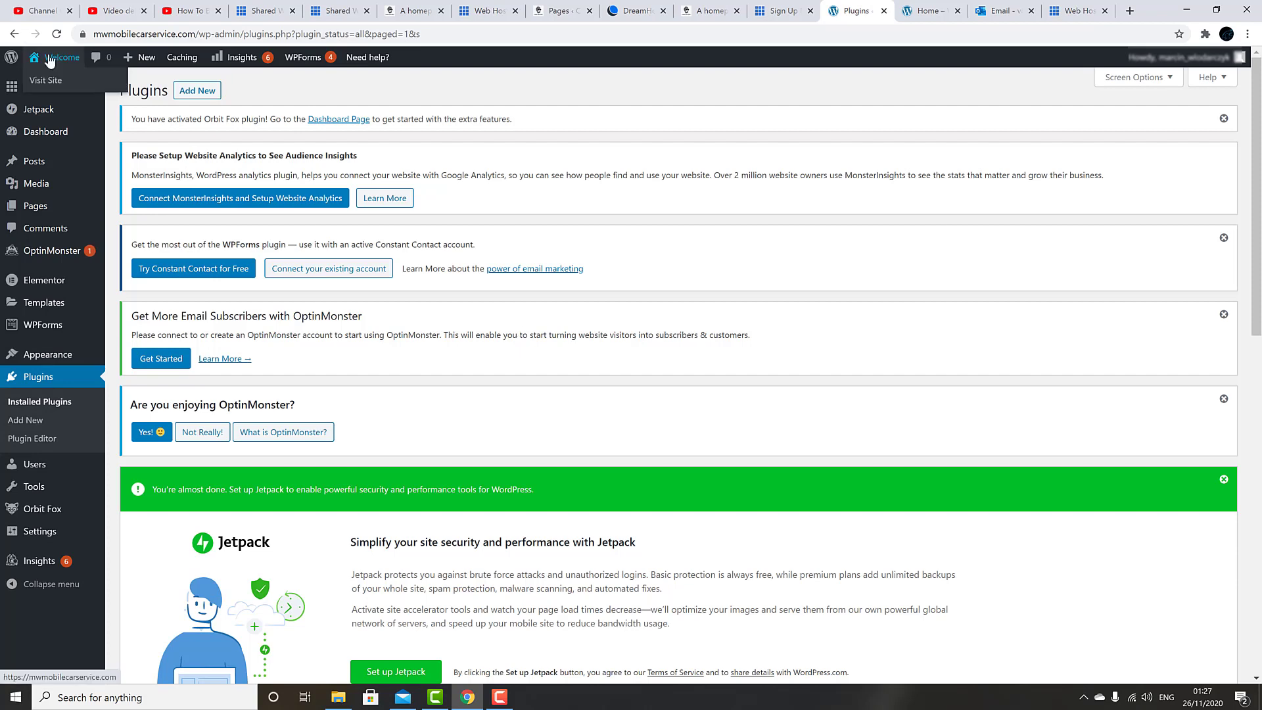
Step: Open the site's home page in a separate tab and start customizing the theme
right_click(50, 59)
click(61, 67)
key(ctrl+Tab)
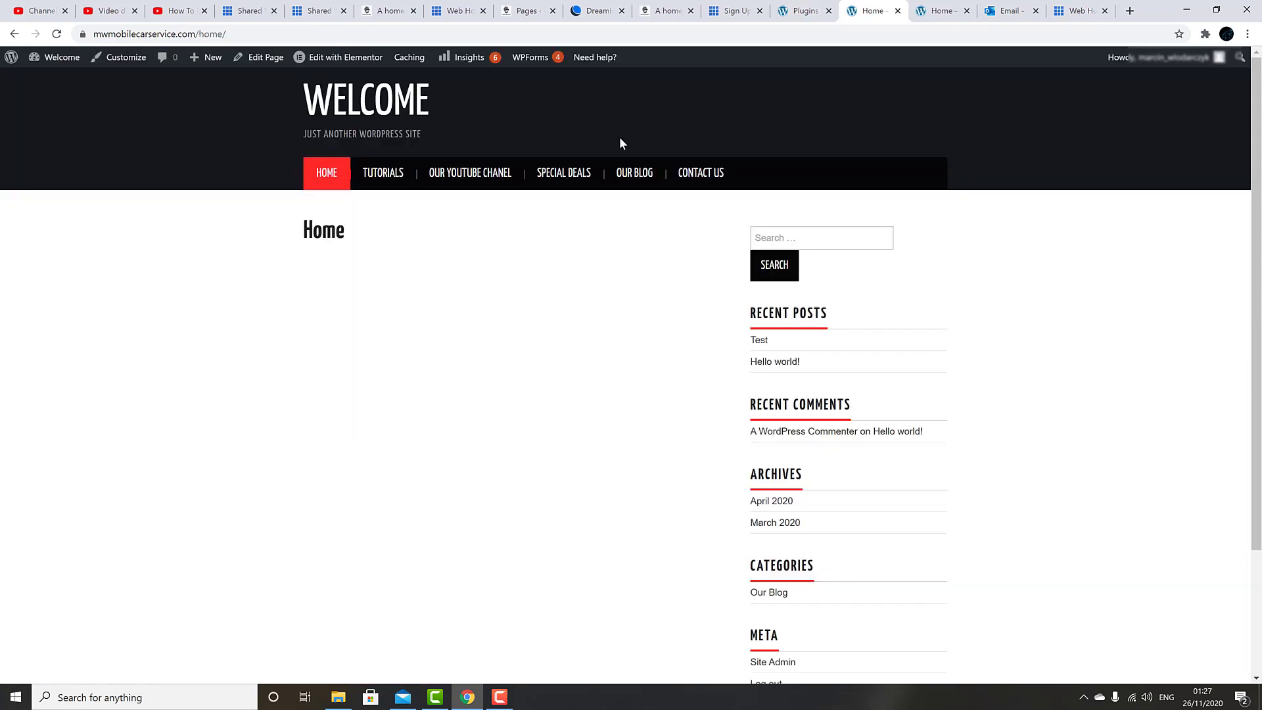
click(110, 62)
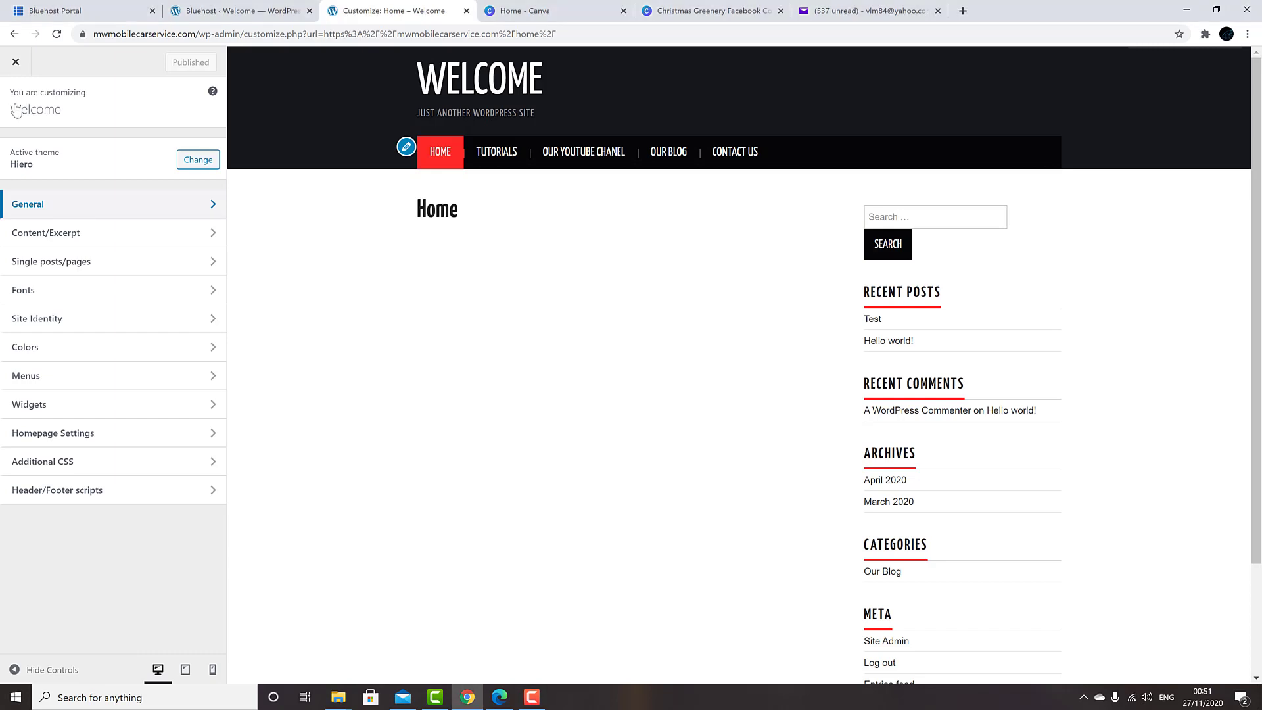
Step: Examine the theme's General, Fonts, Colors and sidebar Widgets customization settings
click(103, 217)
click(30, 107)
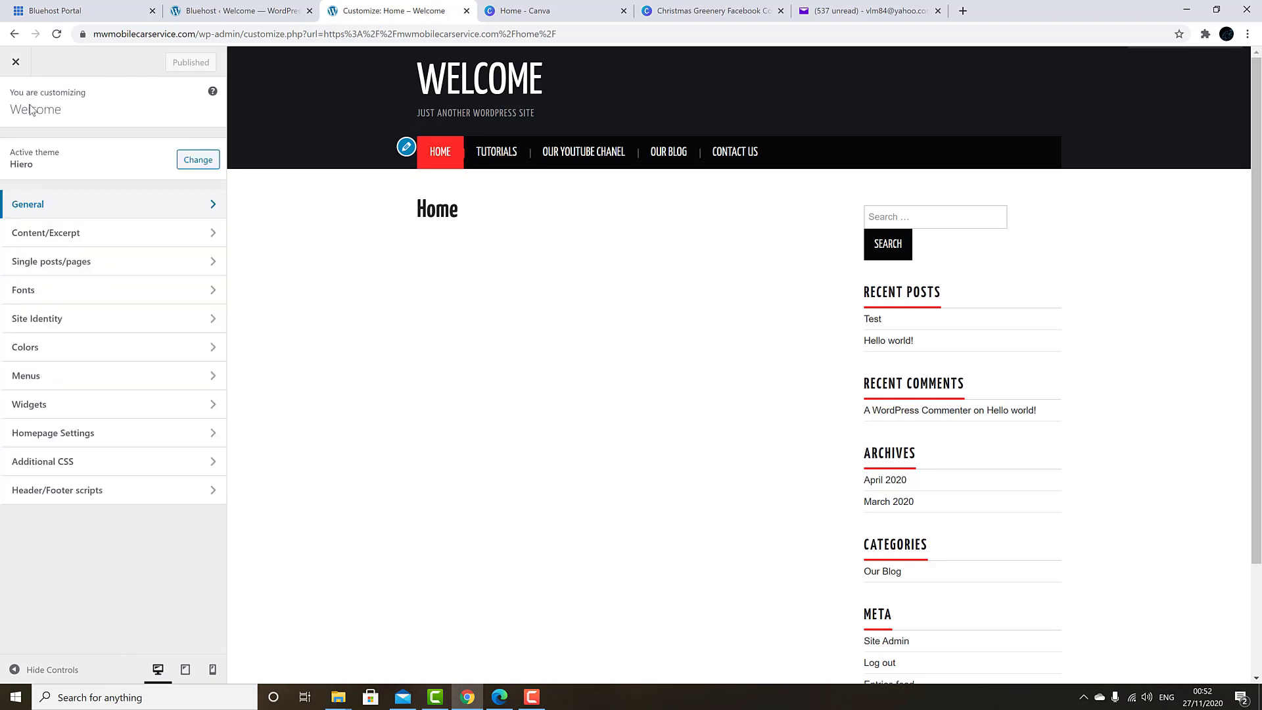
click(47, 290)
click(21, 106)
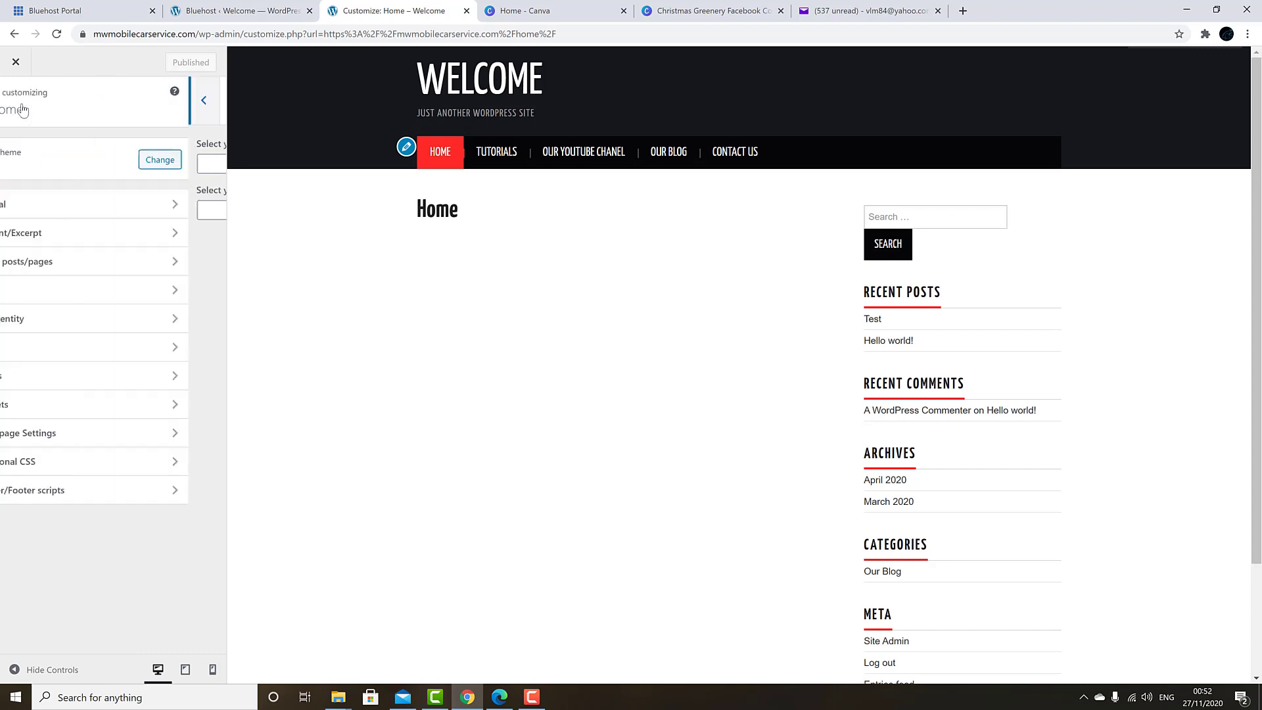
click(96, 352)
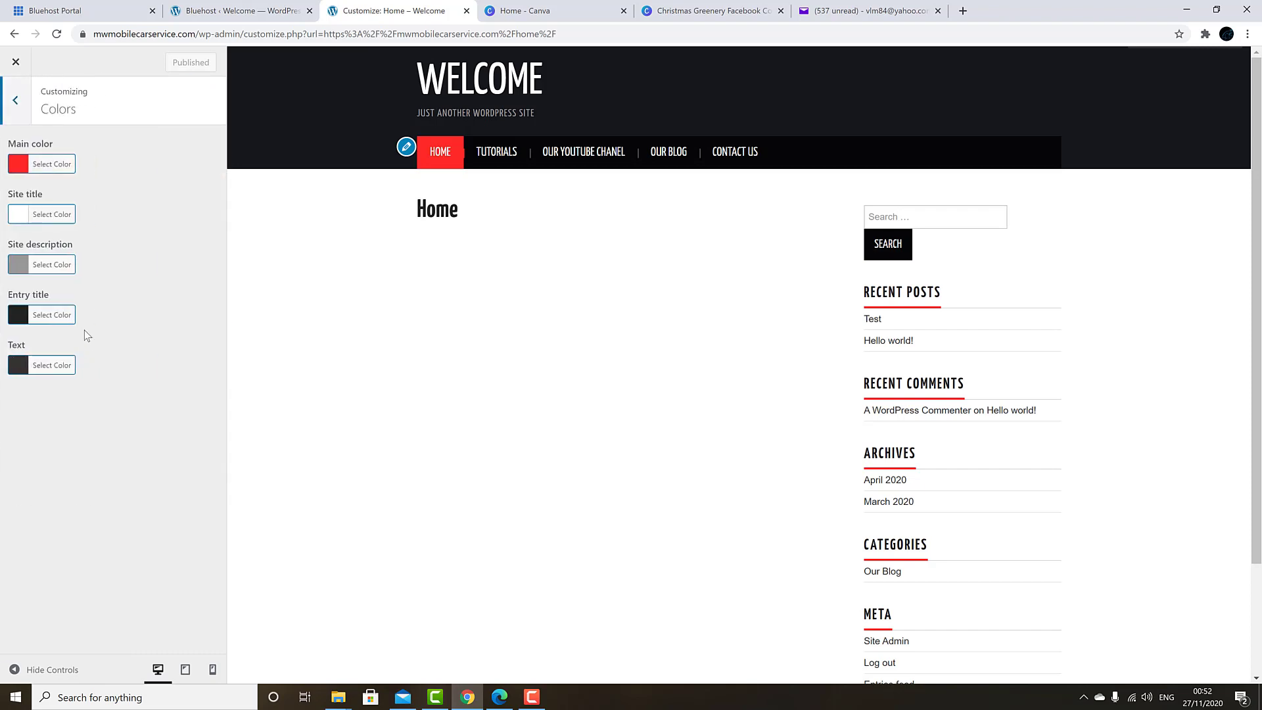
click(22, 113)
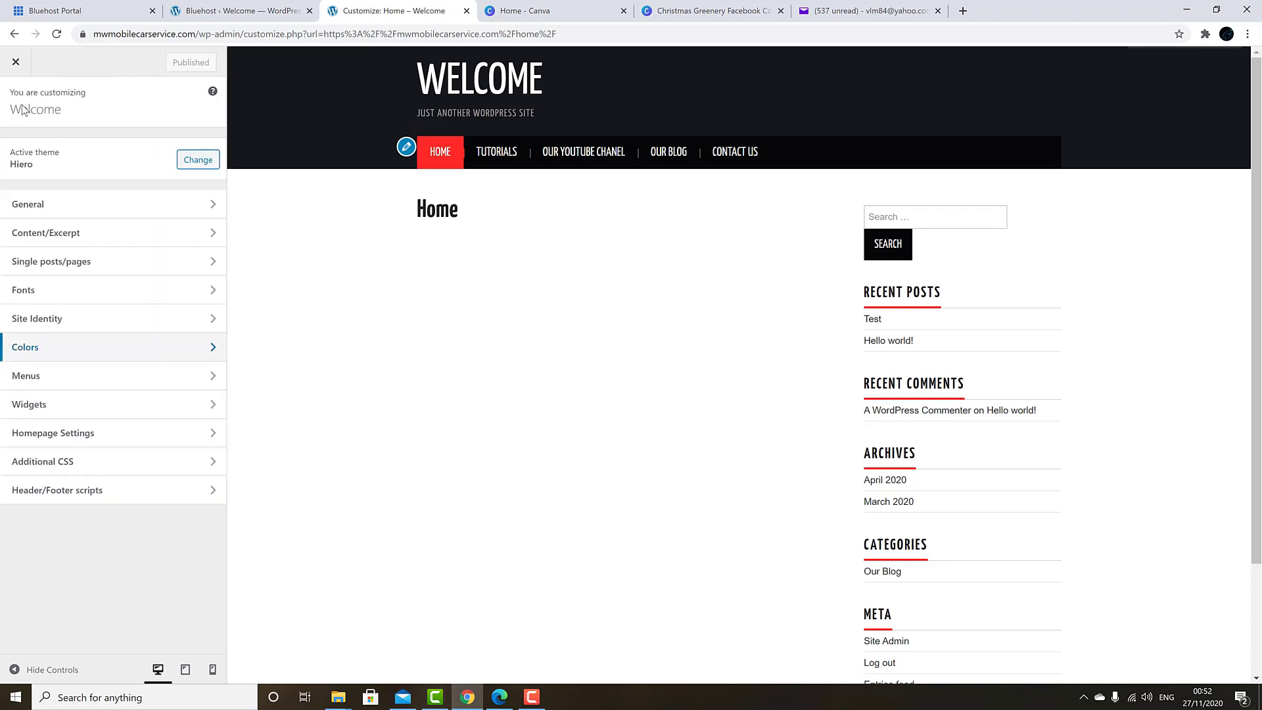
key(Tab)
key(Tab)
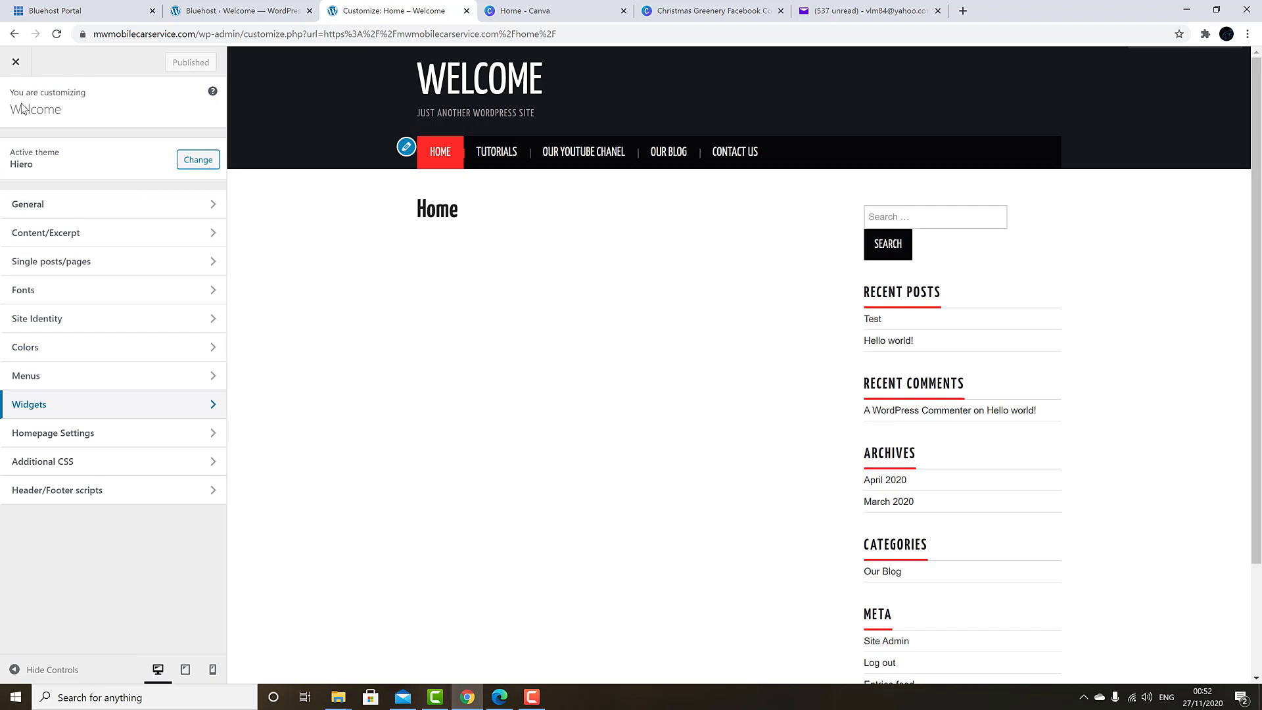
click(125, 407)
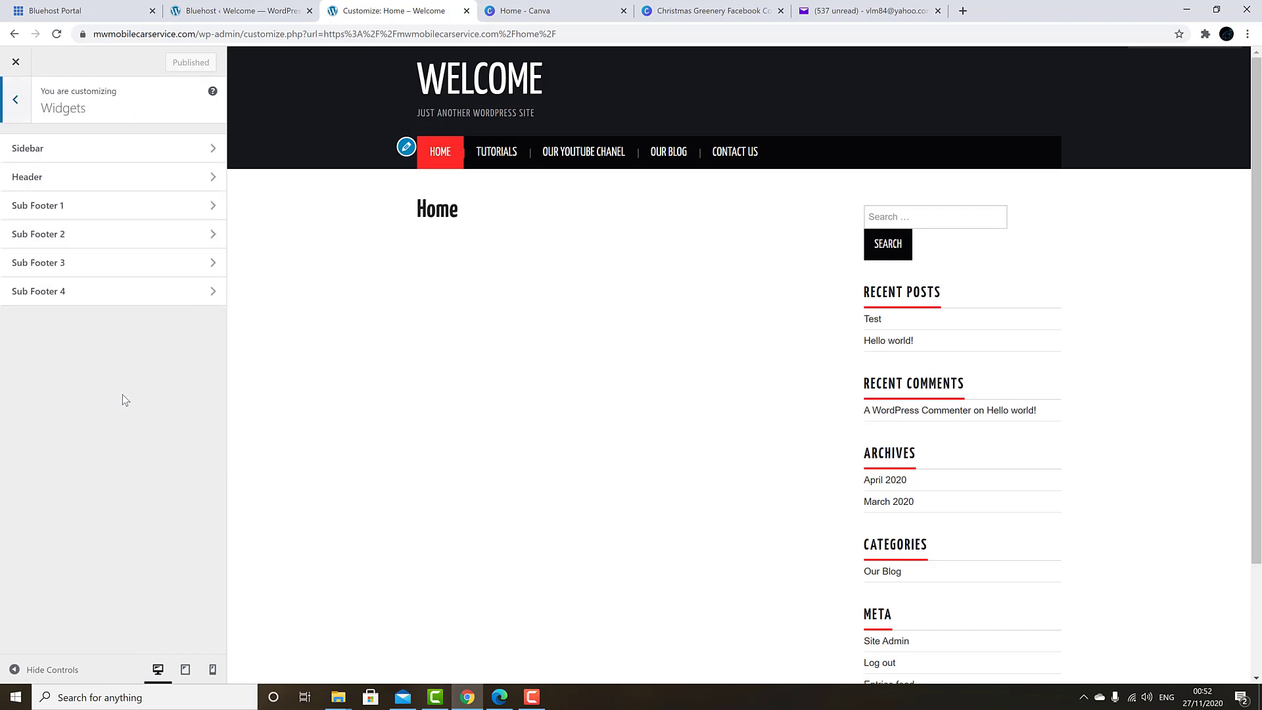
click(122, 150)
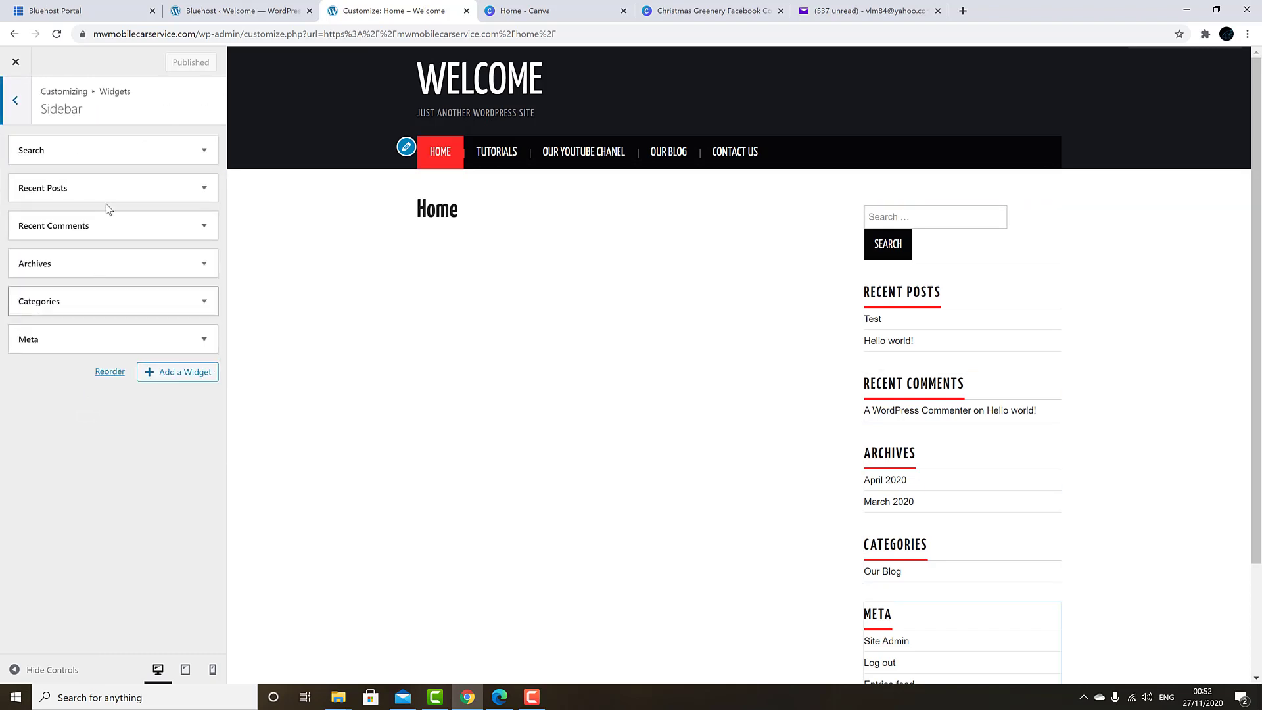
click(15, 102)
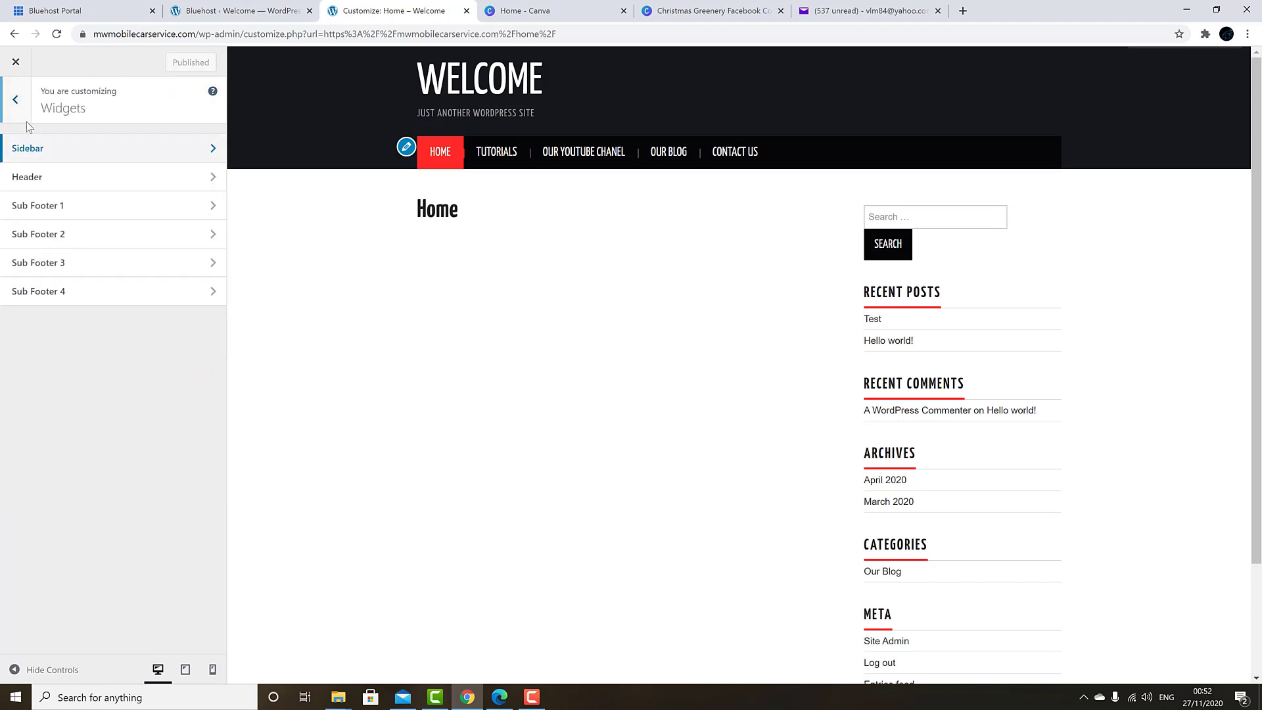
click(15, 102)
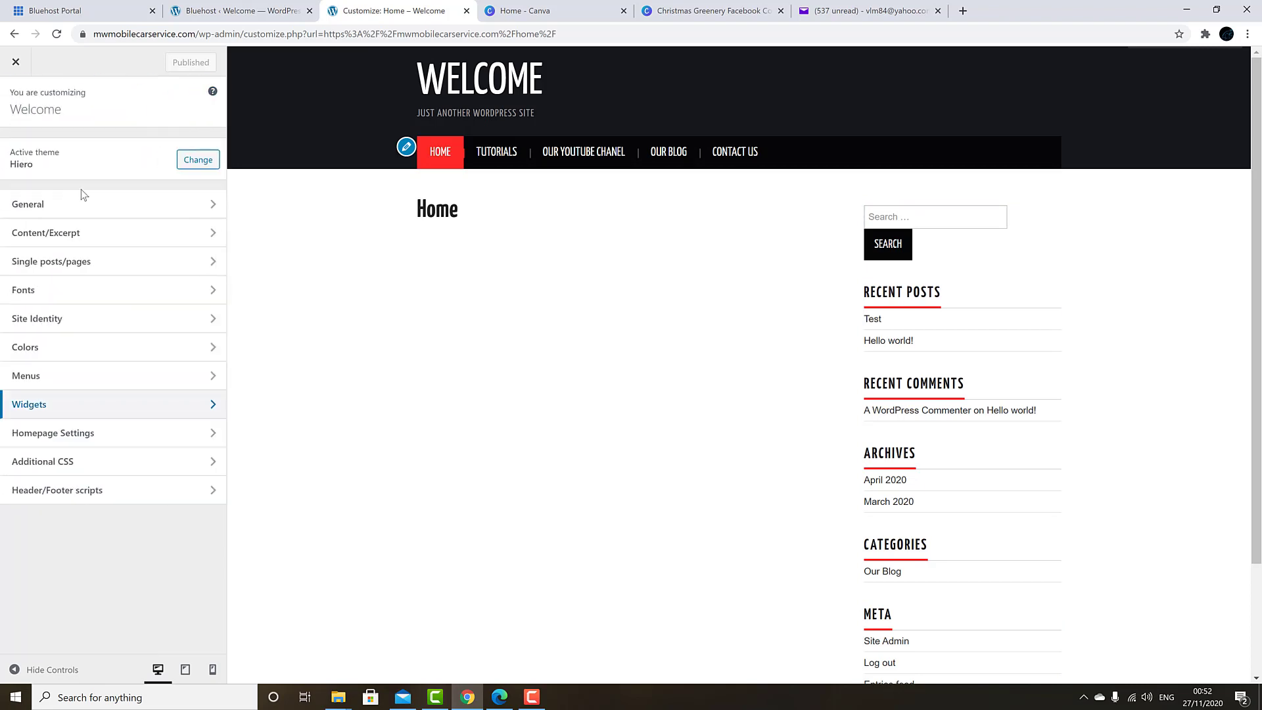
Step: Set the site title to Createyourspot.com and the tagline to website builder guide, and publish the changes
click(86, 318)
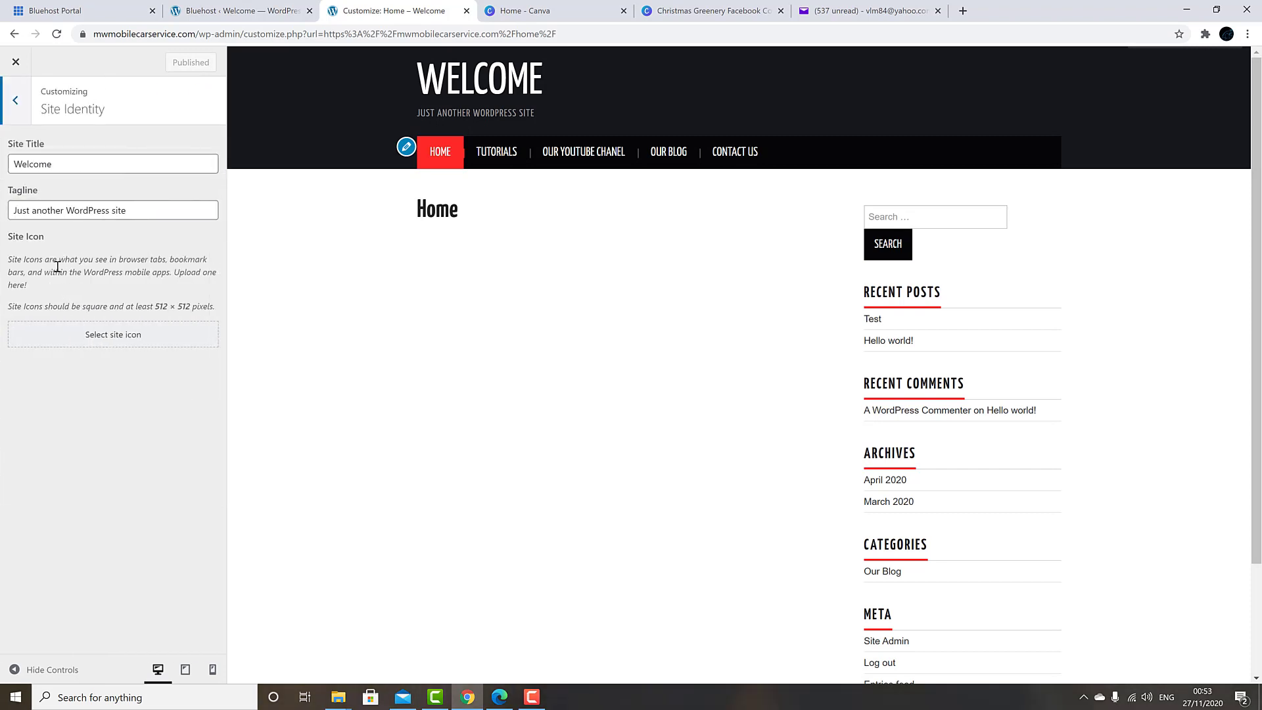
double_click(11, 164)
text(Createyourspot)
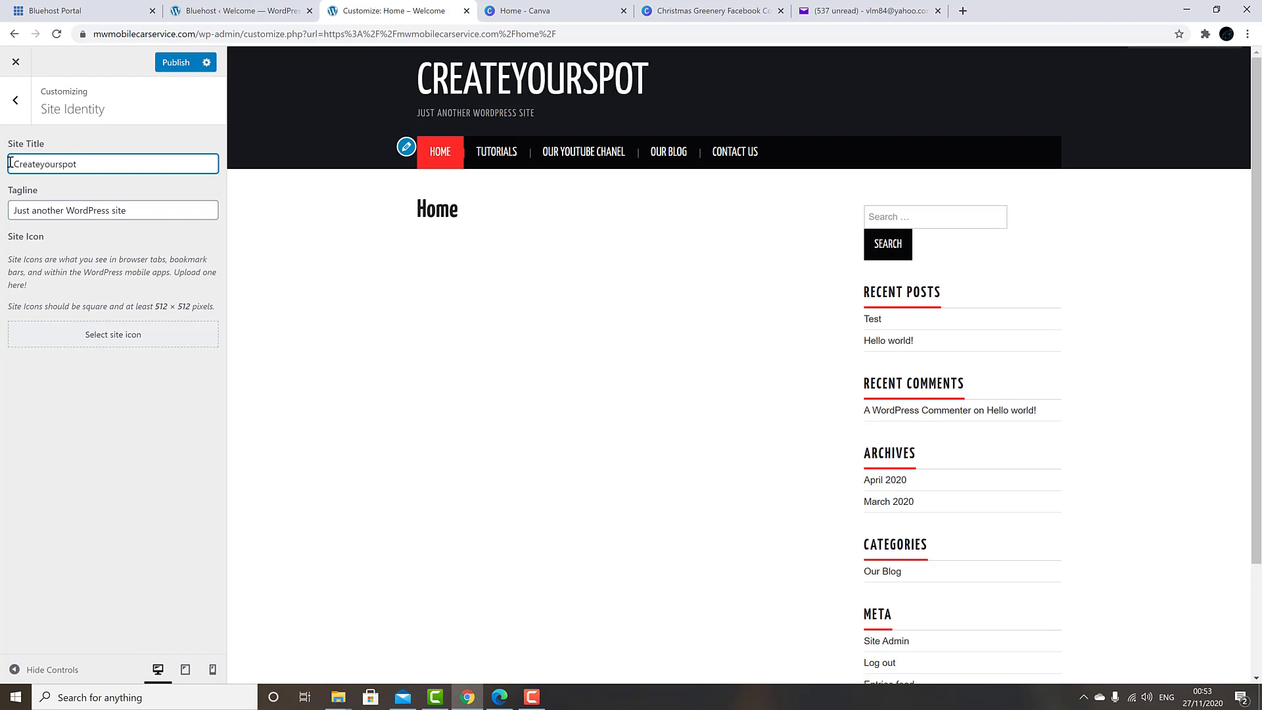
text(.com)
key(Tab)
text(website)
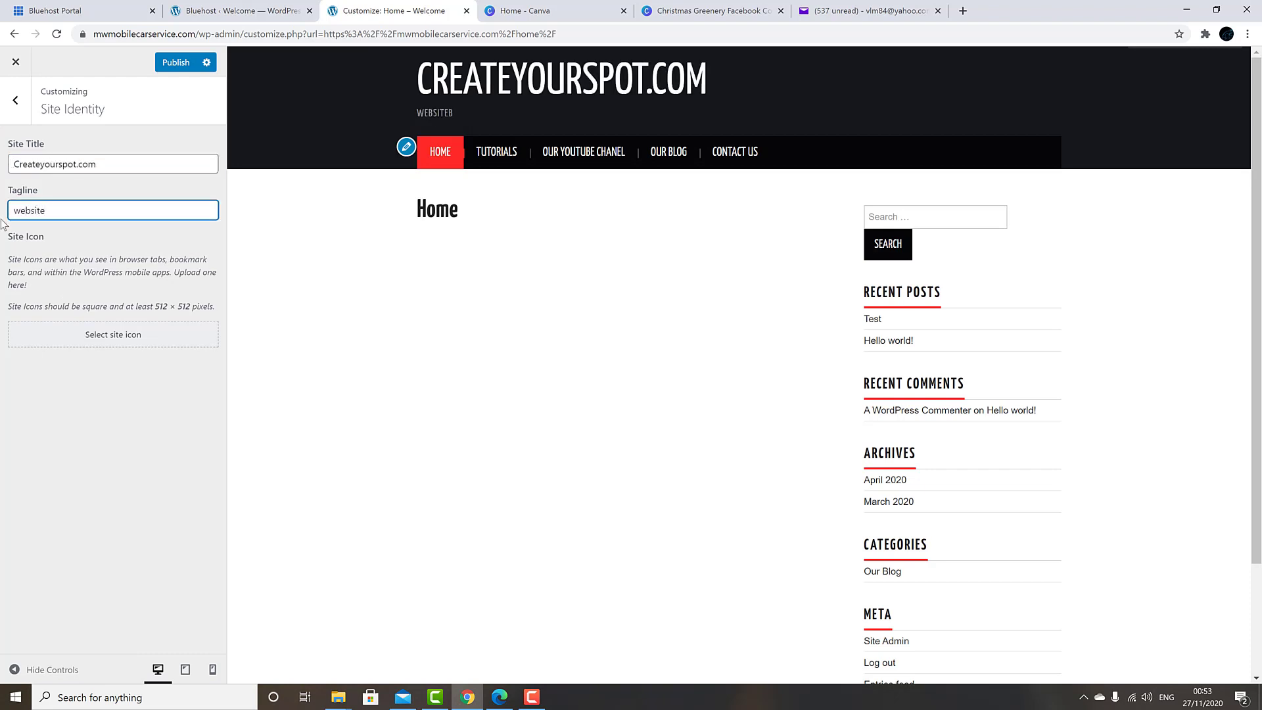
text( builder guide)
click(176, 64)
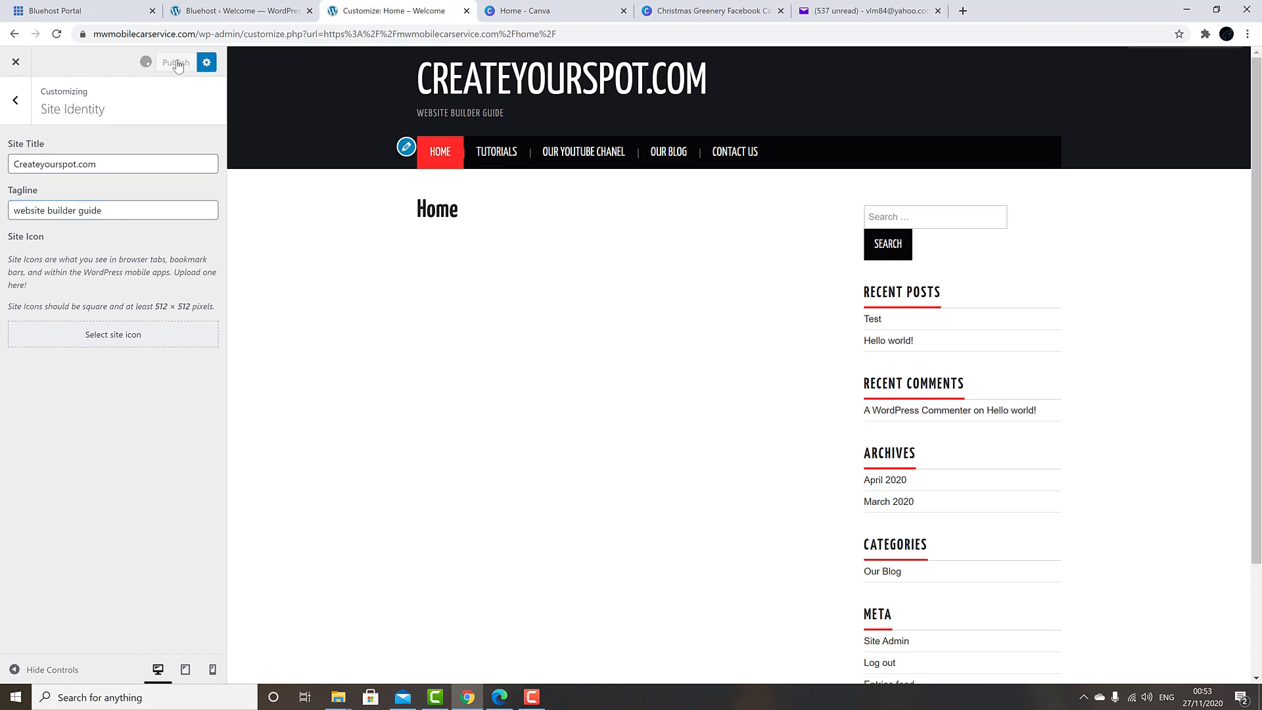
click(17, 102)
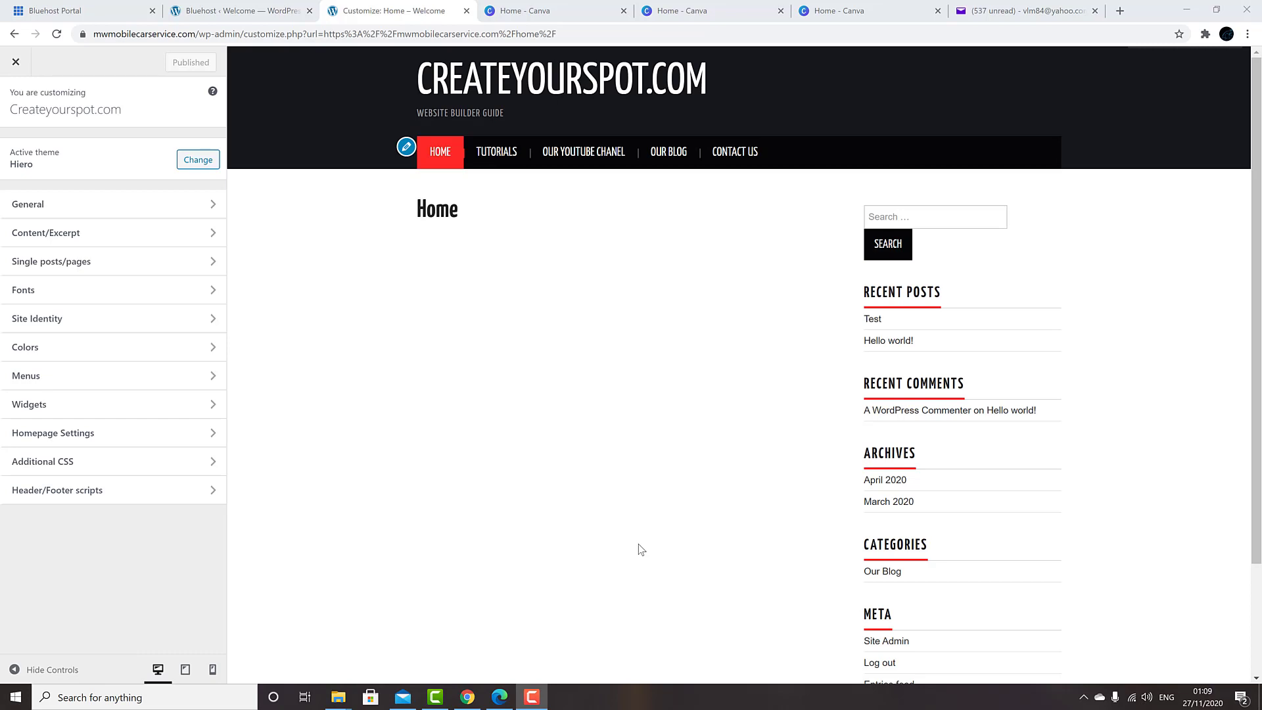
Step: Upload Black-and-Pink-Glitch-Gaming-Facebook-Cover-22 from the Desktop and use it as the site logo
click(197, 206)
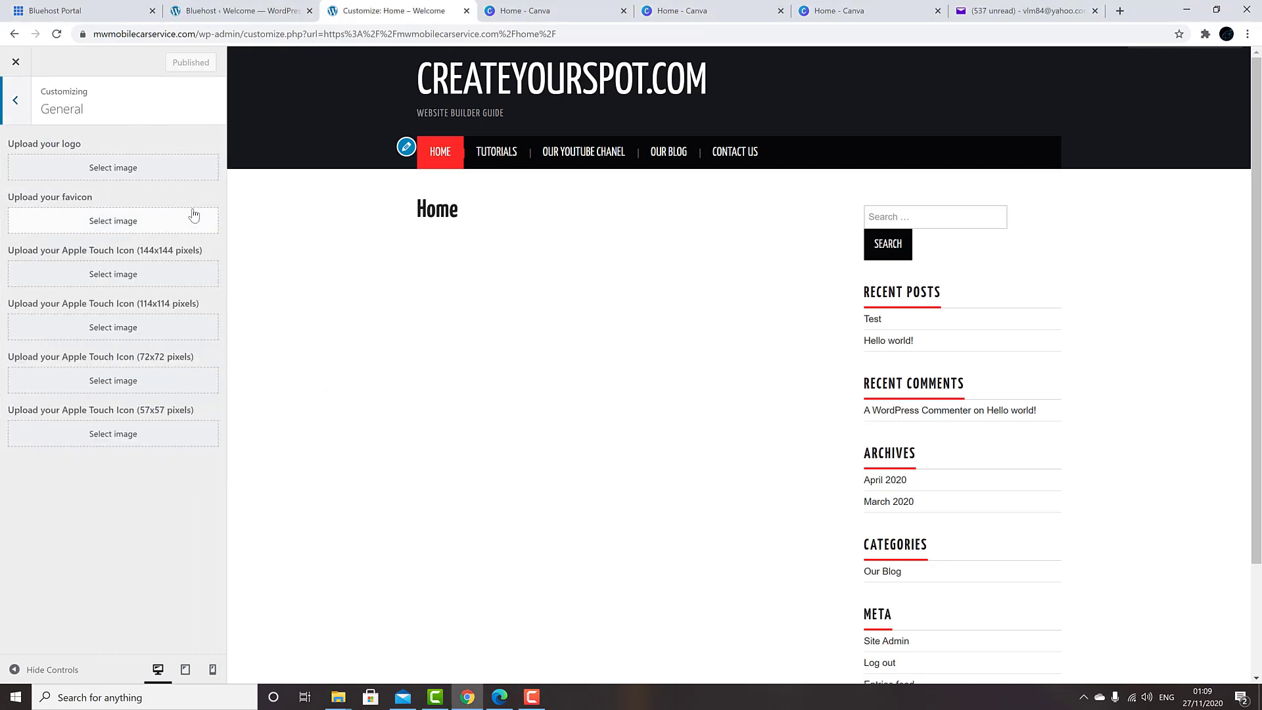
click(110, 173)
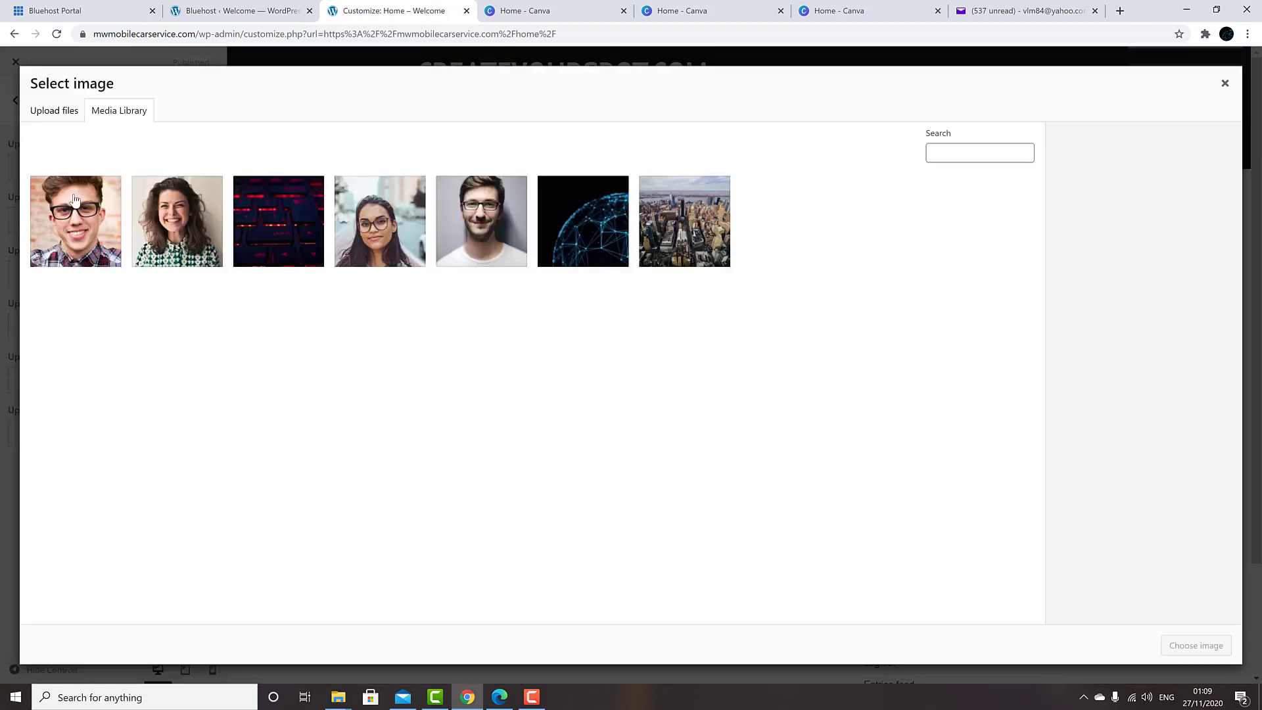
click(54, 111)
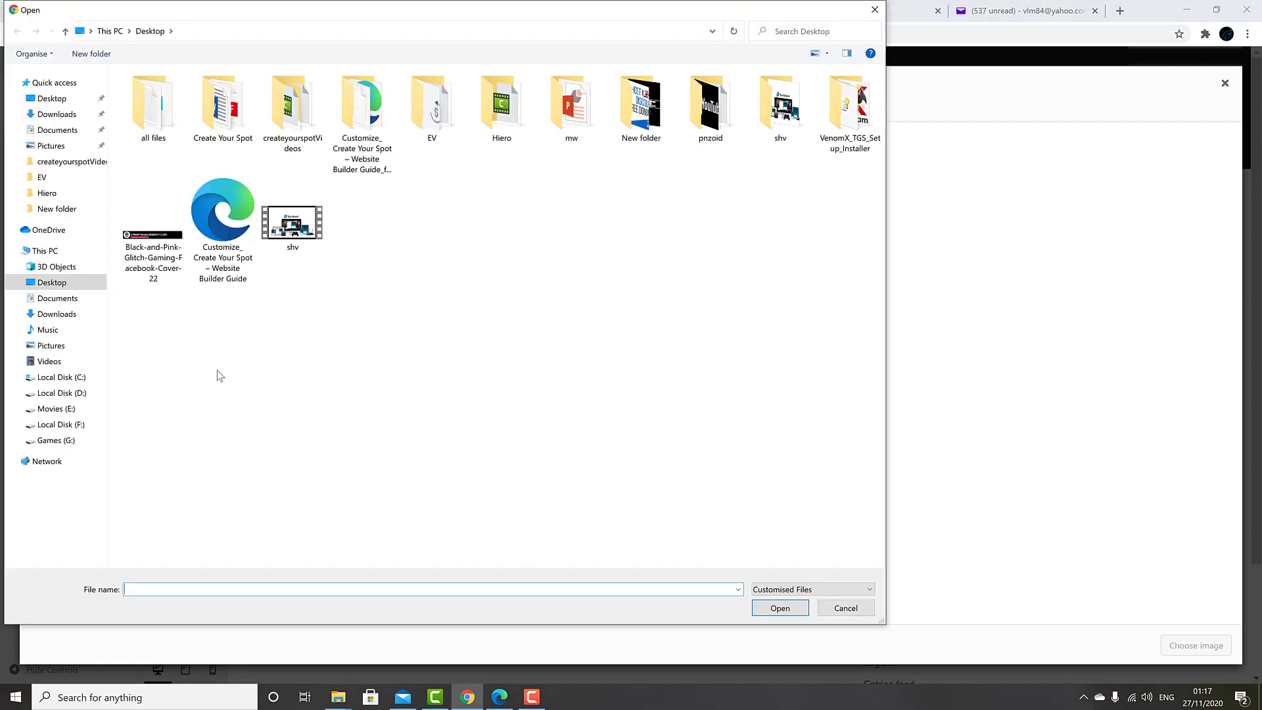
click(154, 249)
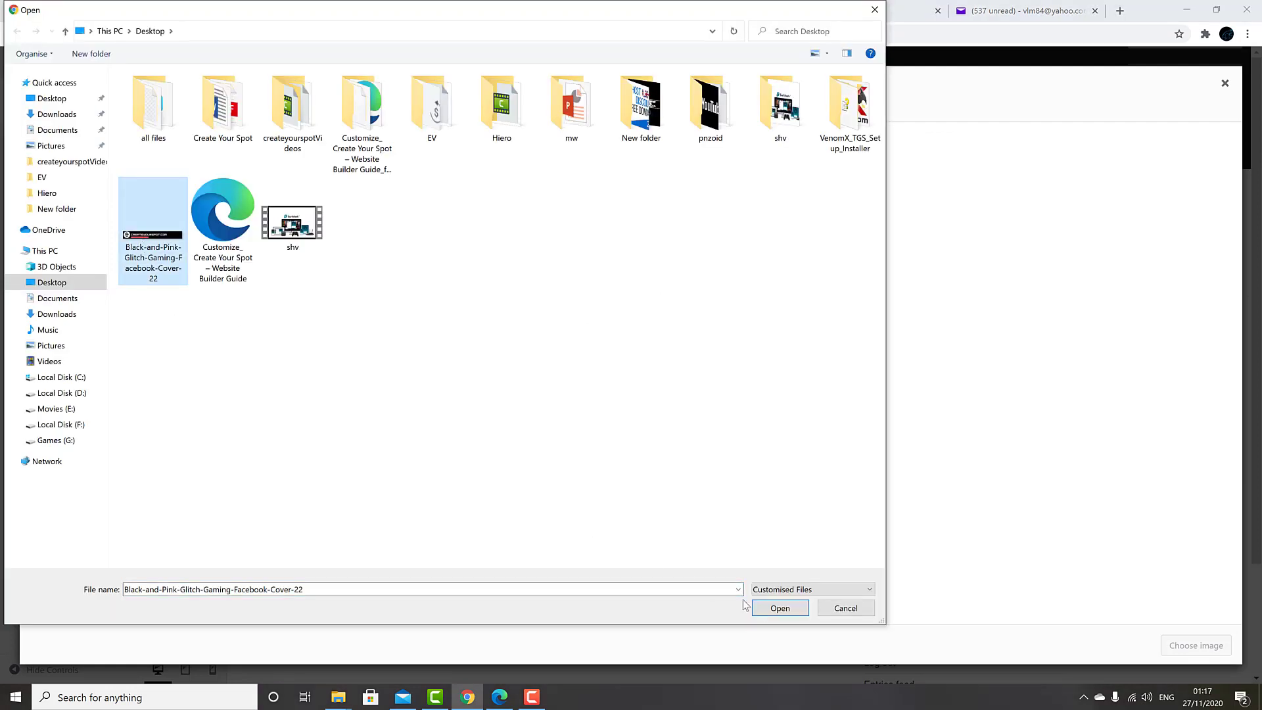
key(Return)
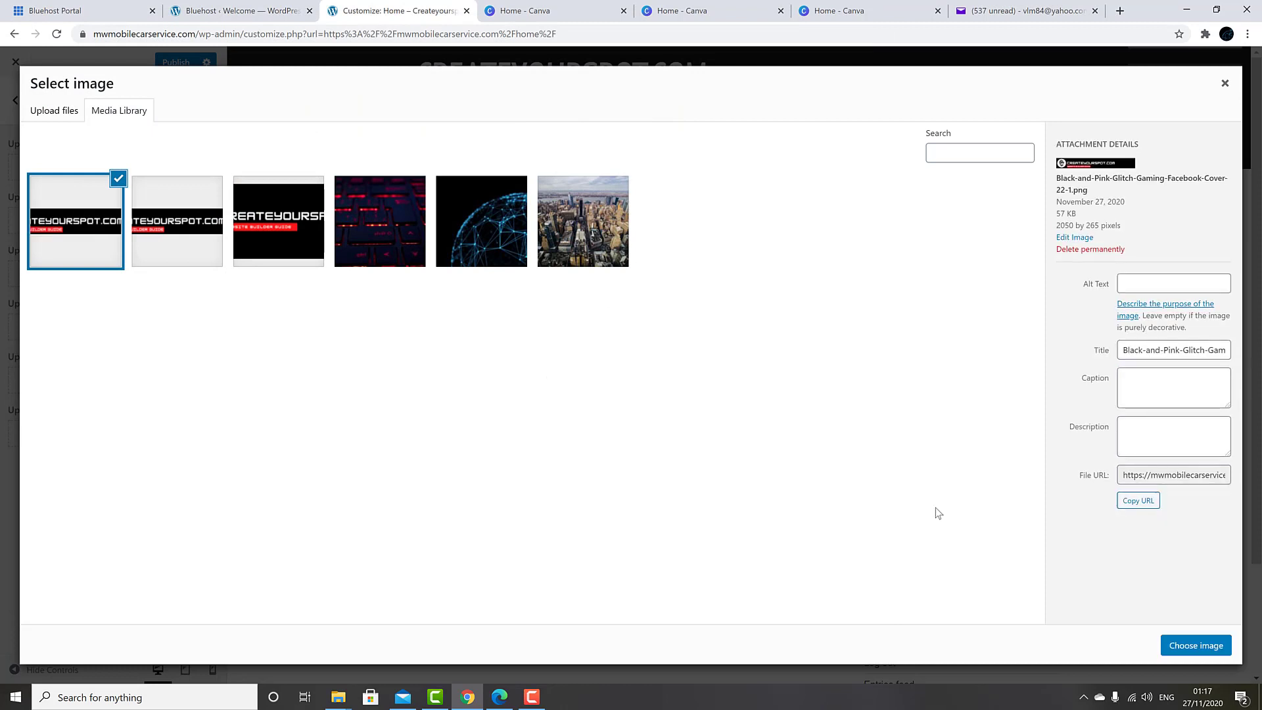
click(1196, 645)
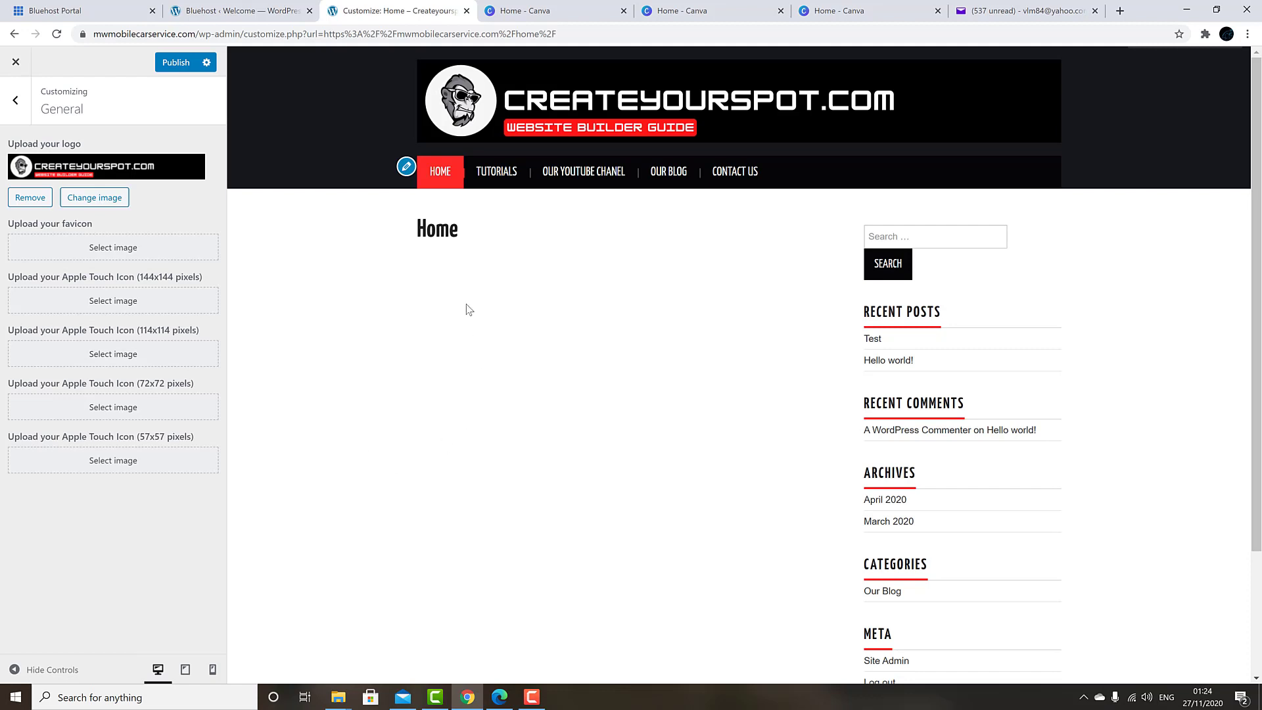
Step: Switch to Canva, replace the BLADEZONE 4 heading with CREATEYOURSPOT.COM, and widen its text box in both directions
click(532, 12)
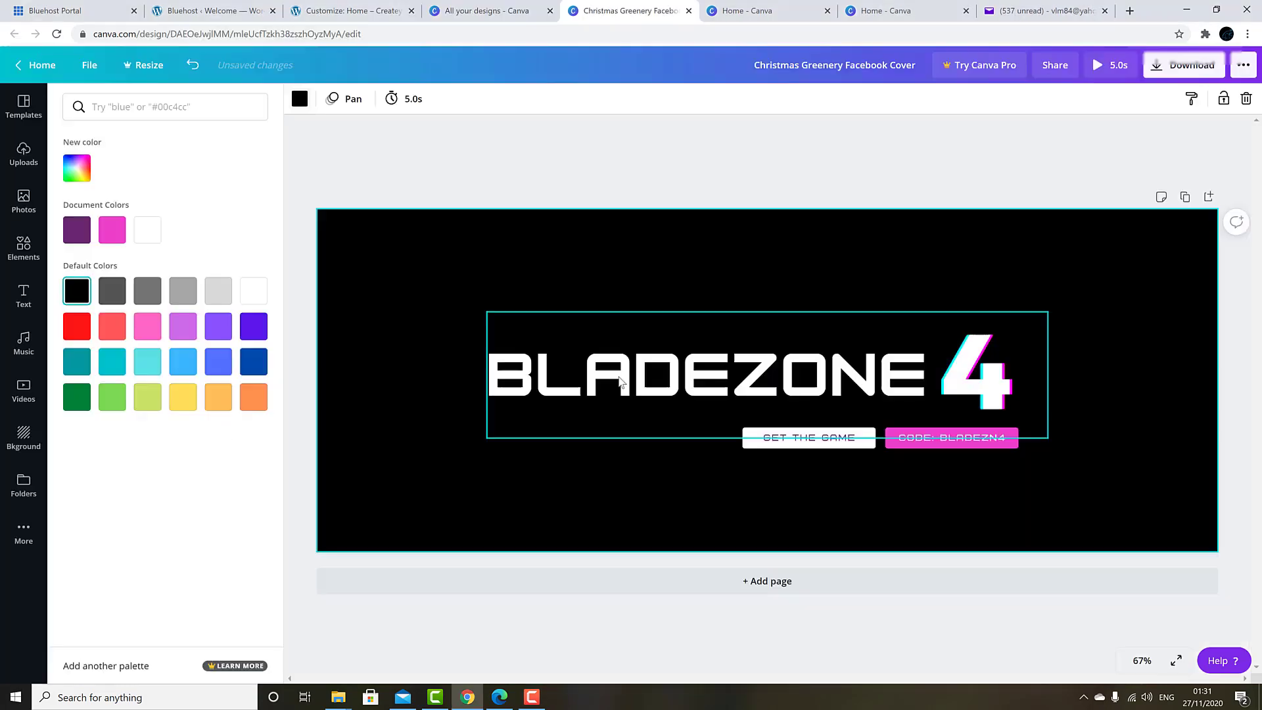
double_click(1016, 375)
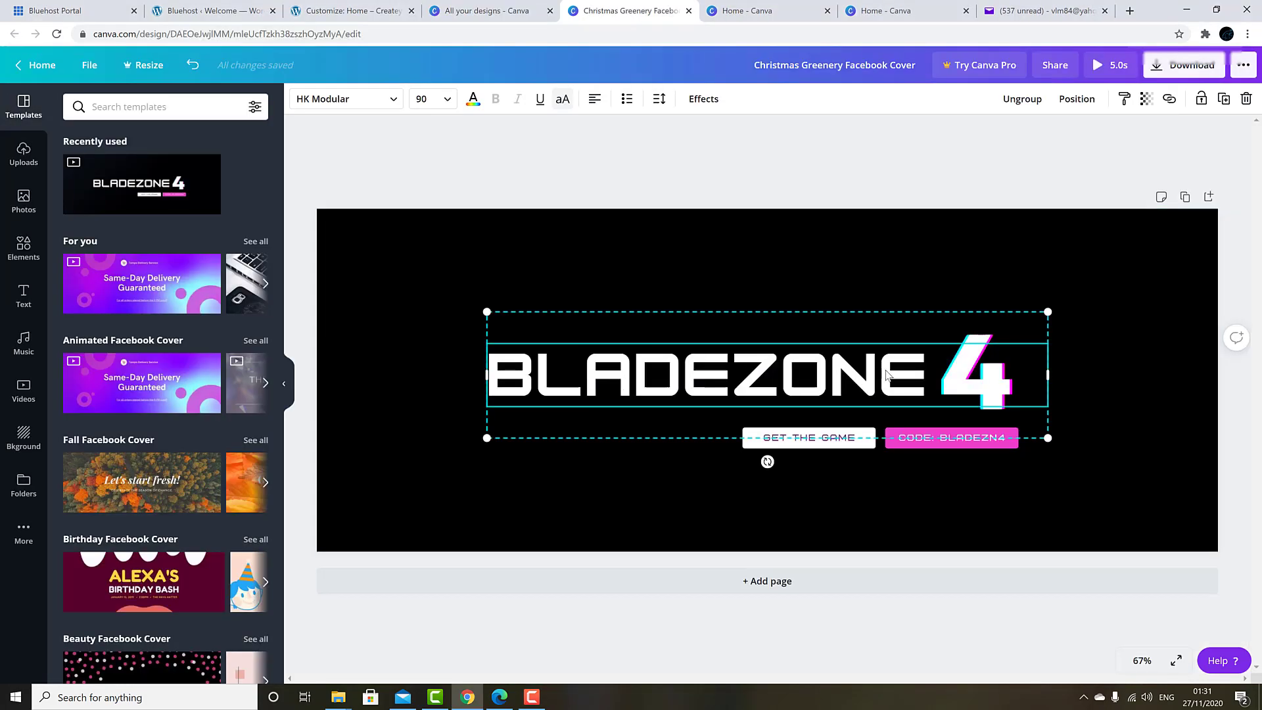
key(BackSpace)
drag(1016, 374, 487, 376)
text(CREATEYOURSPOT,COM)
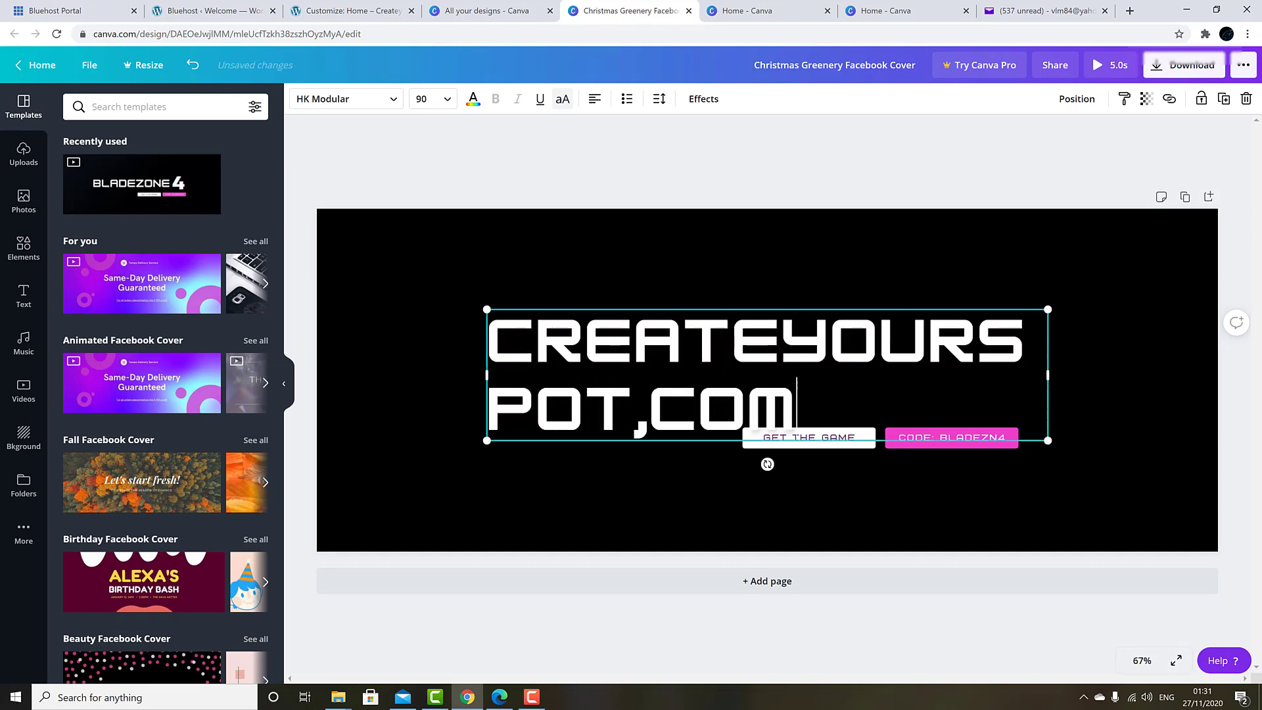
click(642, 428)
key(BackSpace)
text(.COM)
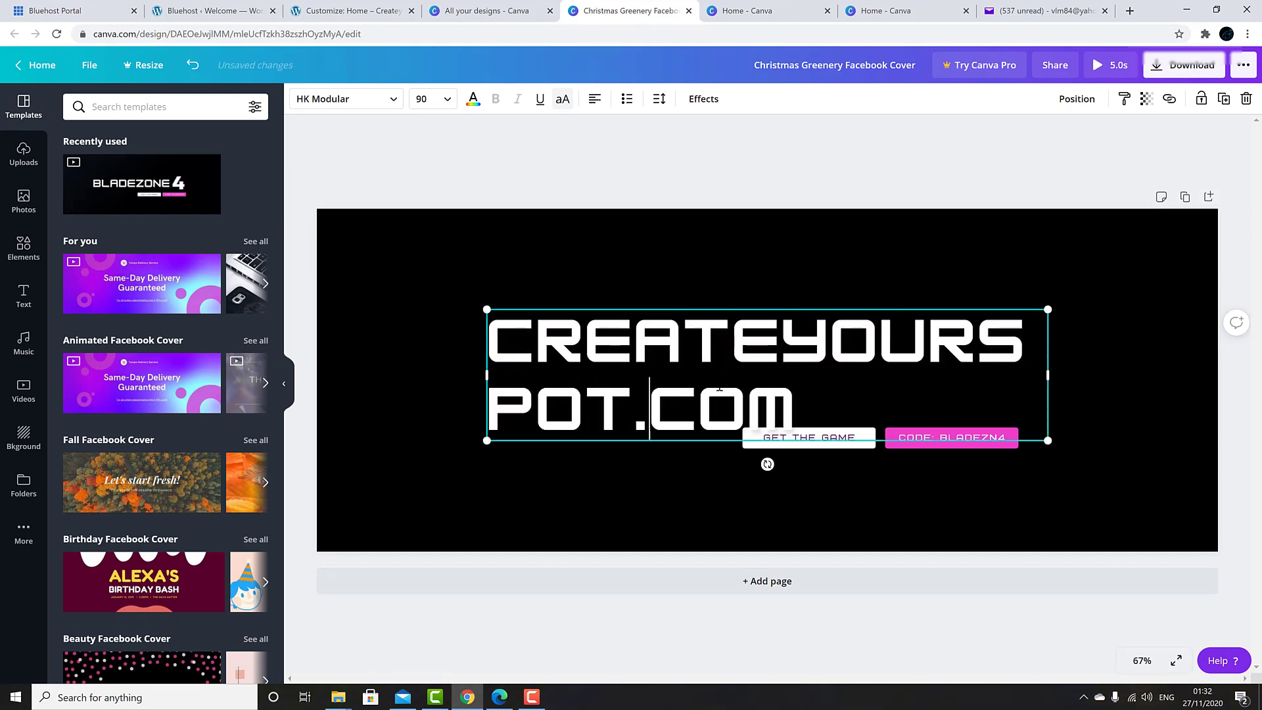
drag(486, 375, 366, 372)
drag(1048, 374, 1209, 372)
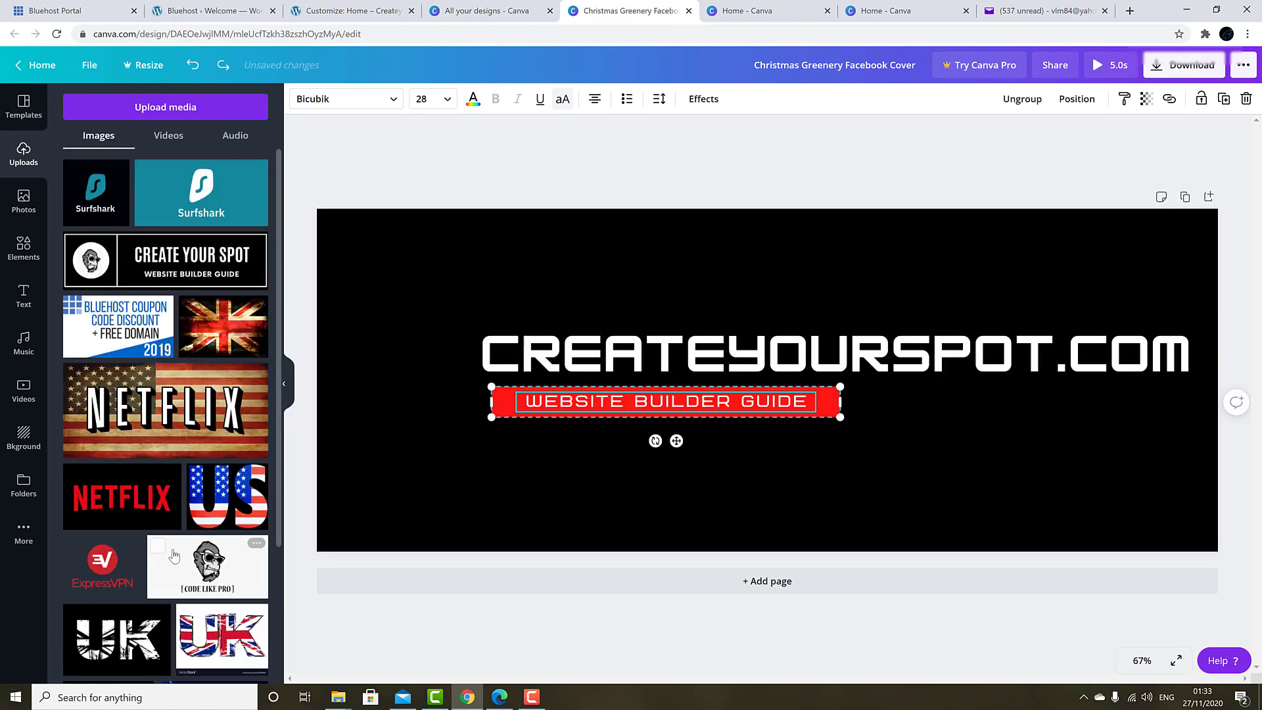
Step: Add the uploaded gorilla logo image and a circle shape to the banner below the CREATEYOURSPOT.COM title
drag(203, 565, 697, 447)
click(24, 247)
click(96, 458)
drag(739, 396, 669, 462)
Step: Bring the gorilla logo image forward in the stacking order so it lies above the circle
right_click(832, 465)
click(863, 508)
right_click(840, 488)
click(853, 561)
right_click(839, 494)
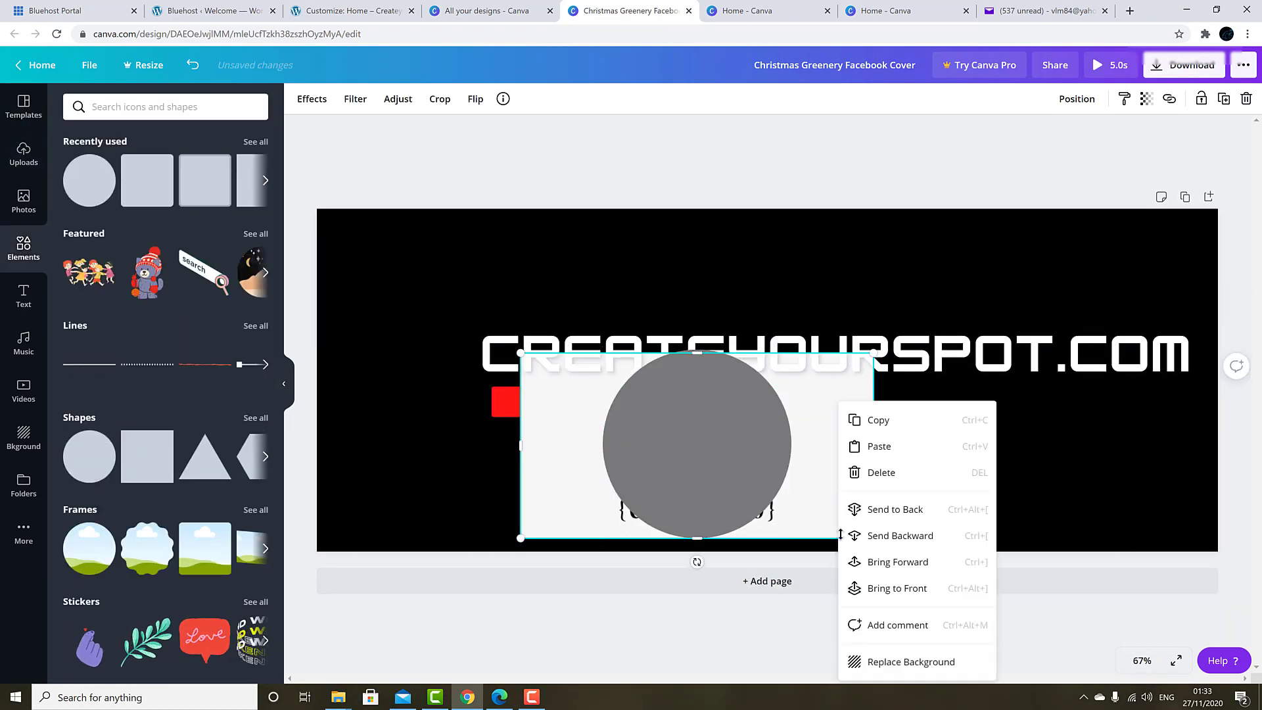
click(848, 561)
right_click(806, 494)
click(842, 561)
Step: Move the gorilla logo image and the circle to the banner's left end, with the circle behind the image
drag(838, 512, 559, 468)
drag(759, 495, 489, 450)
right_click(480, 449)
click(515, 533)
click(452, 407)
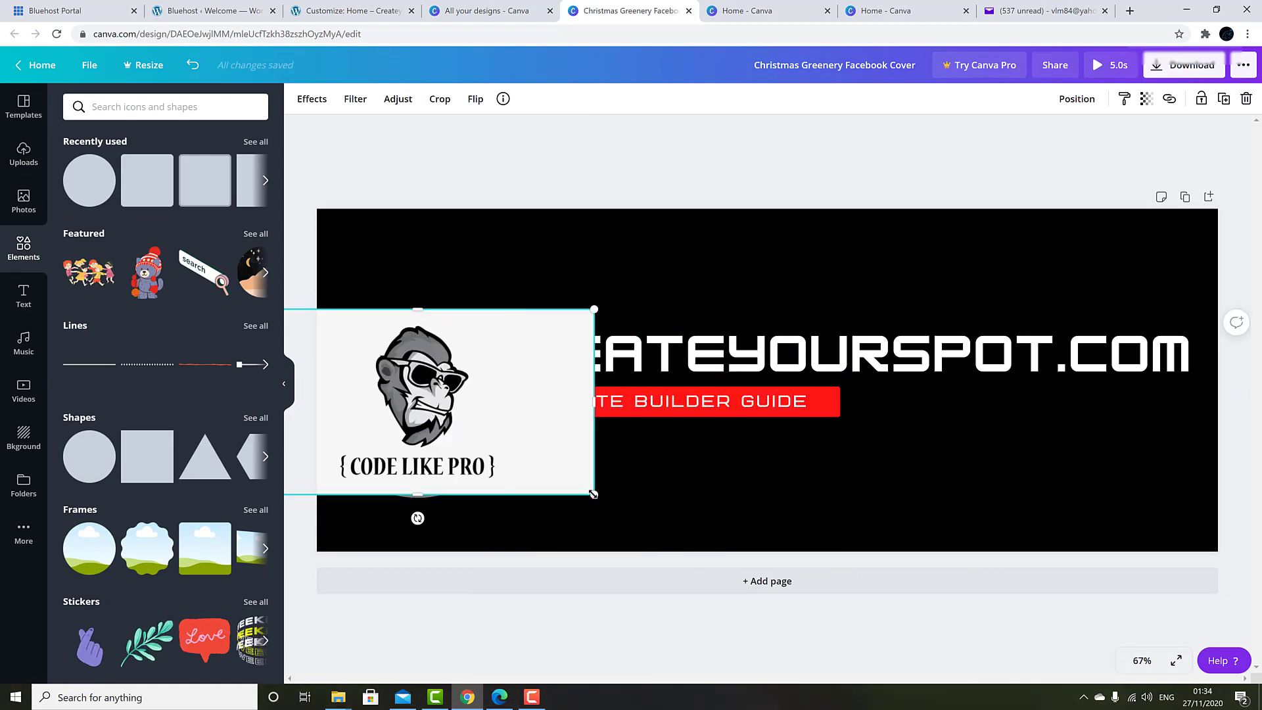
Step: Resize the gorilla logo image and crop it to the head, leaving out the CODE LIKE PRO text
drag(594, 494, 553, 454)
drag(330, 398, 418, 403)
drag(550, 398, 496, 398)
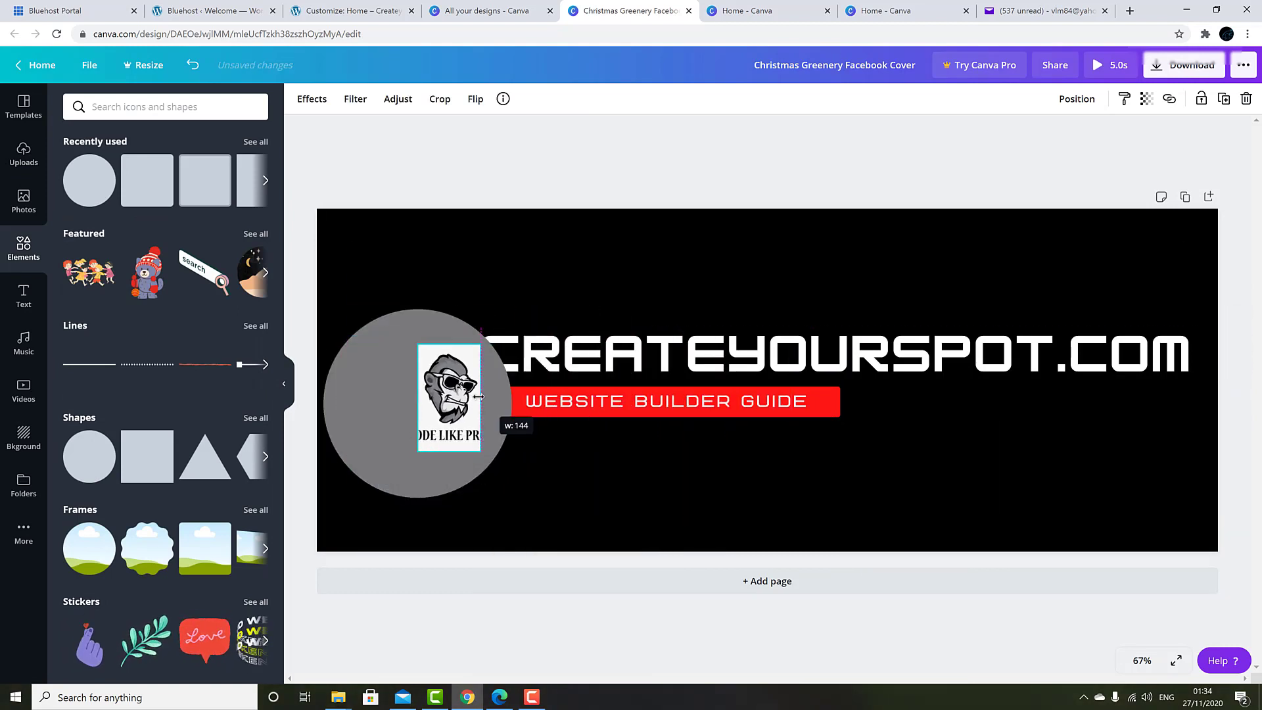
drag(495, 451, 467, 430)
Step: Recolor the circle off-white to match the logo image's background and centre the gorilla head inside it
click(490, 423)
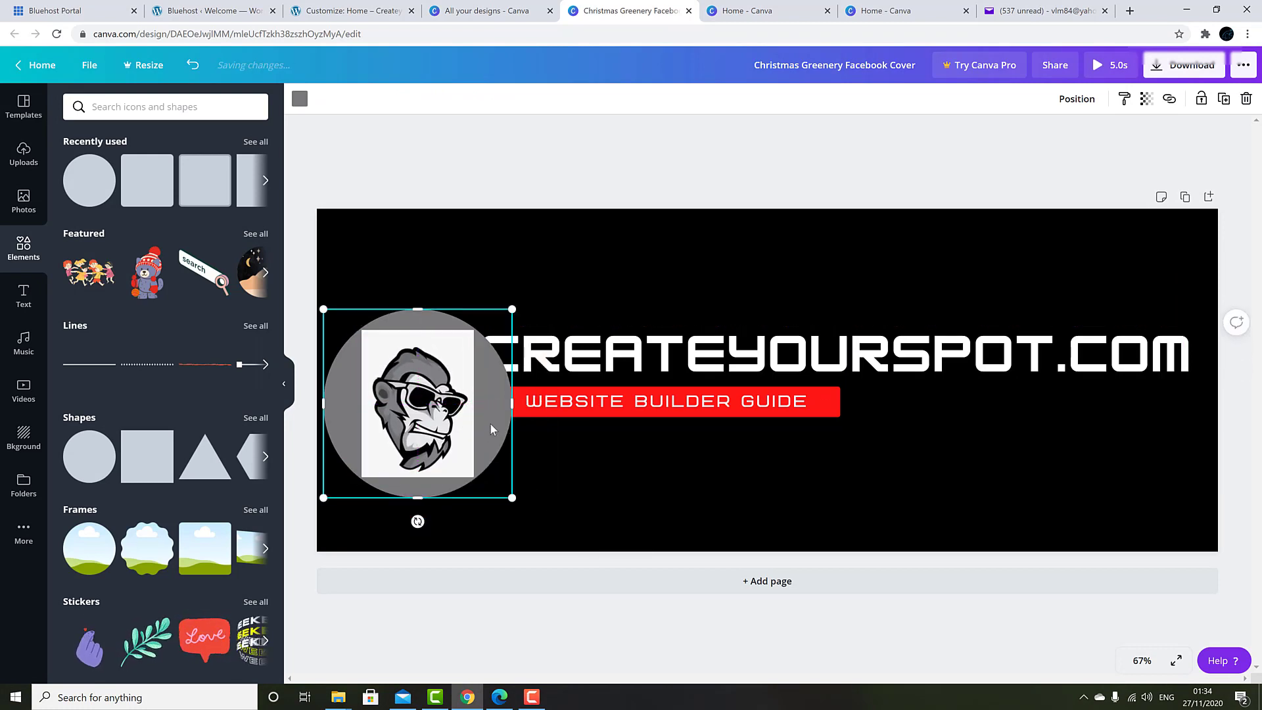
right_click(490, 424)
click(299, 100)
click(112, 290)
click(394, 368)
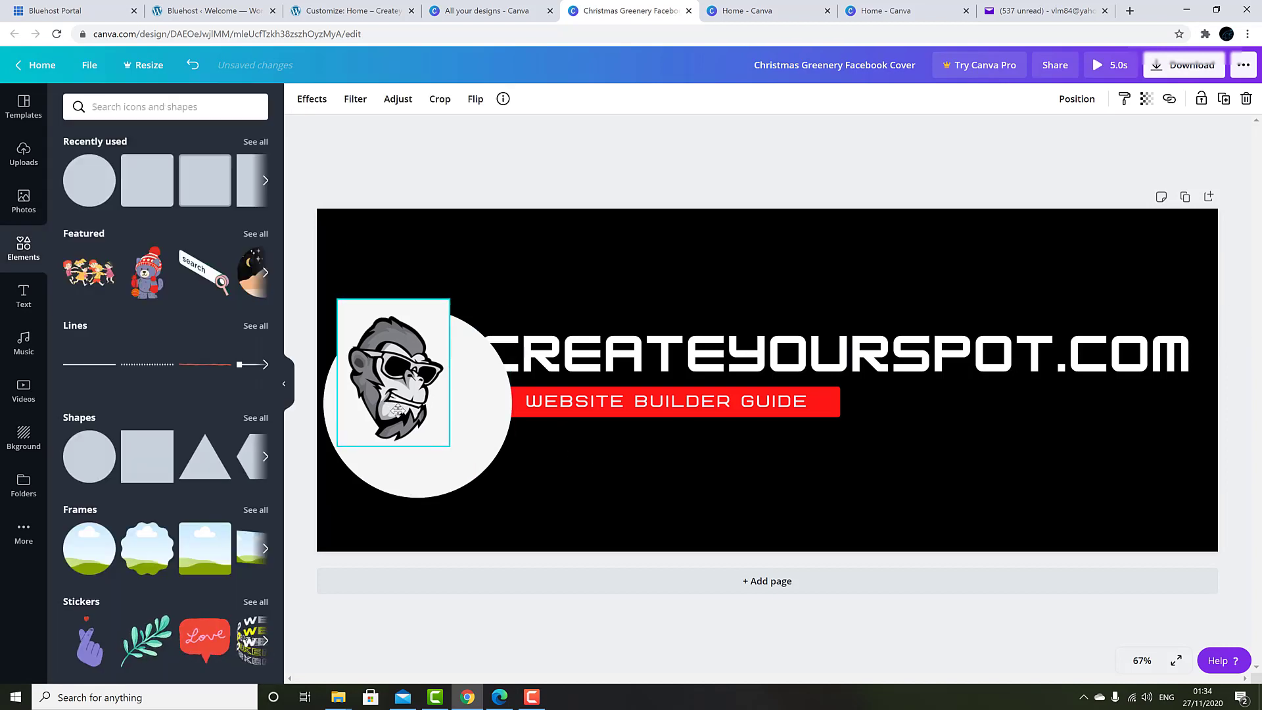
drag(323, 310, 324, 311)
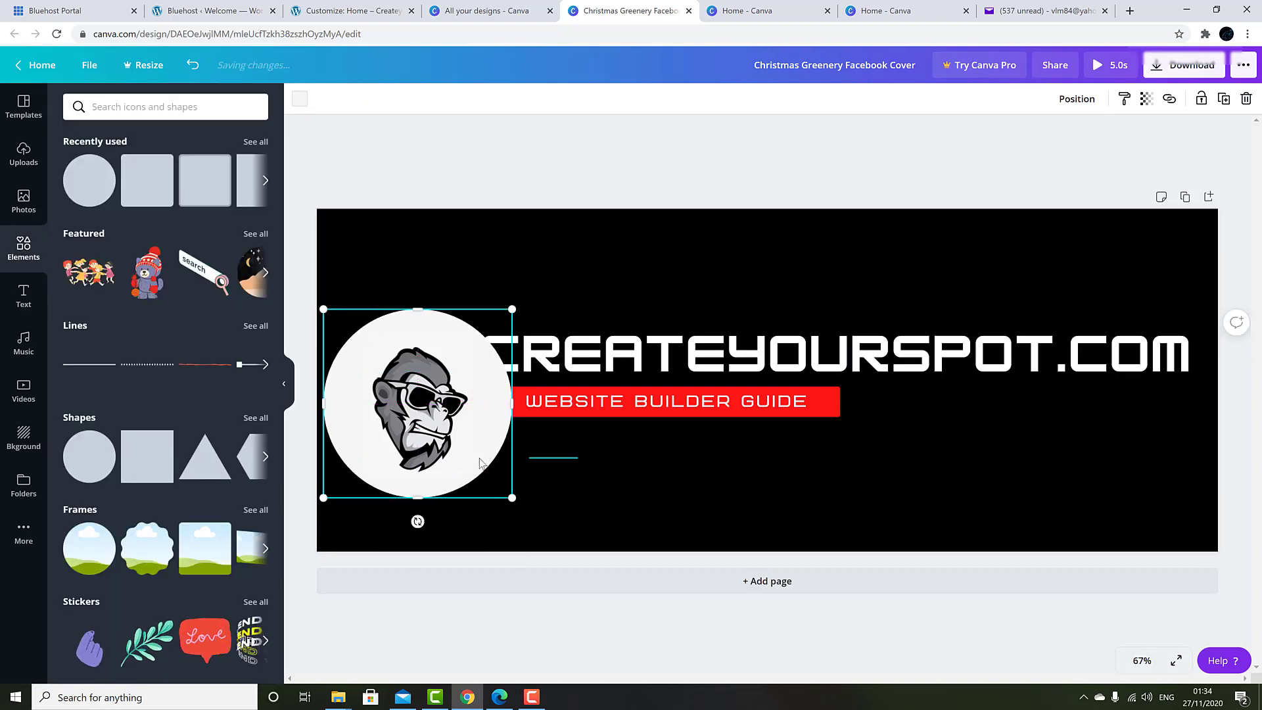
Step: Select the circle and gorilla head together, shrink them, and place them just left of the CREATEYOURSPOT.COM title
shift+click(422, 435)
right_click(423, 435)
click(464, 659)
drag(512, 498, 480, 465)
drag(401, 388, 398, 359)
click(855, 487)
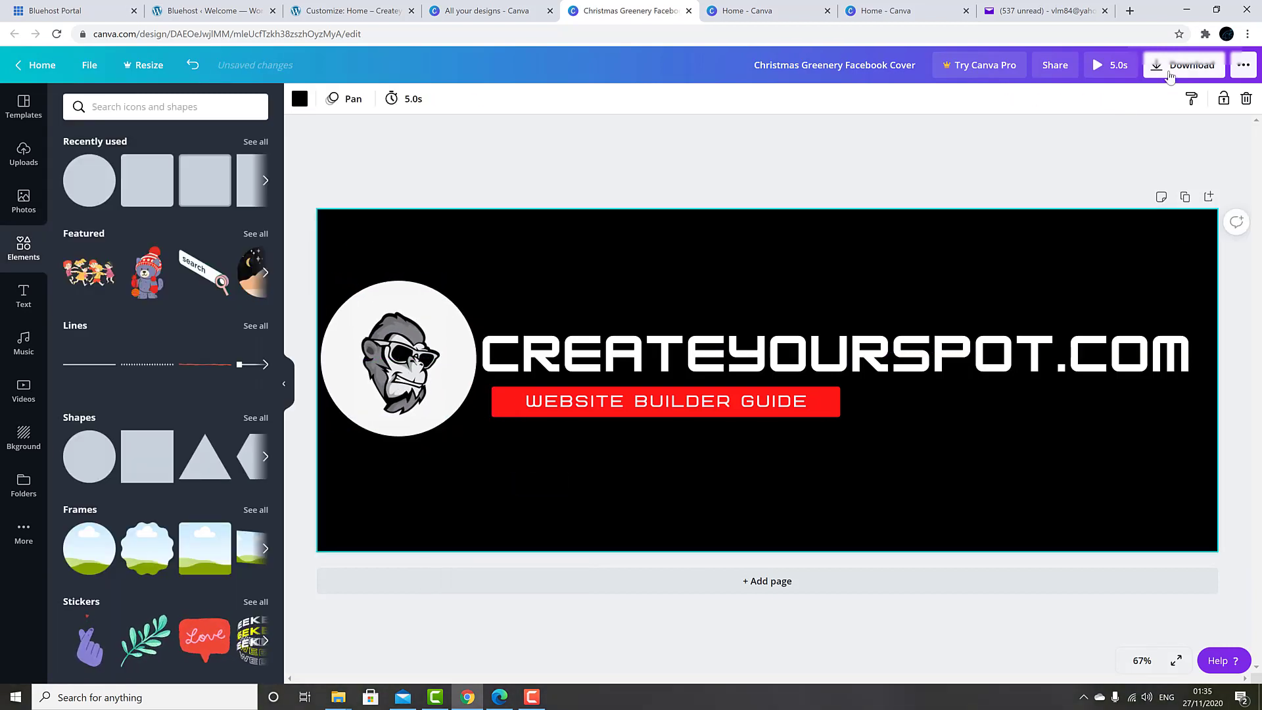
Step: Download the finished logo banner as a JPG image and open the downloaded file
click(1183, 65)
click(1234, 153)
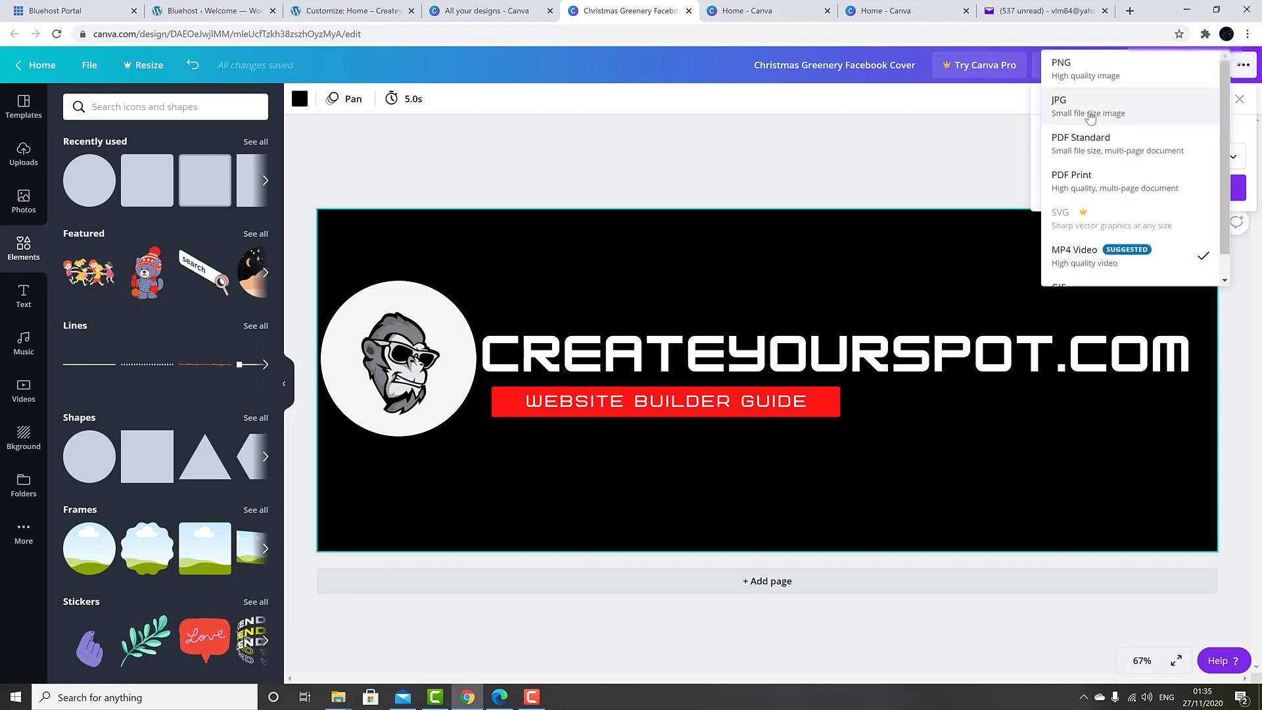
click(1078, 102)
click(1144, 279)
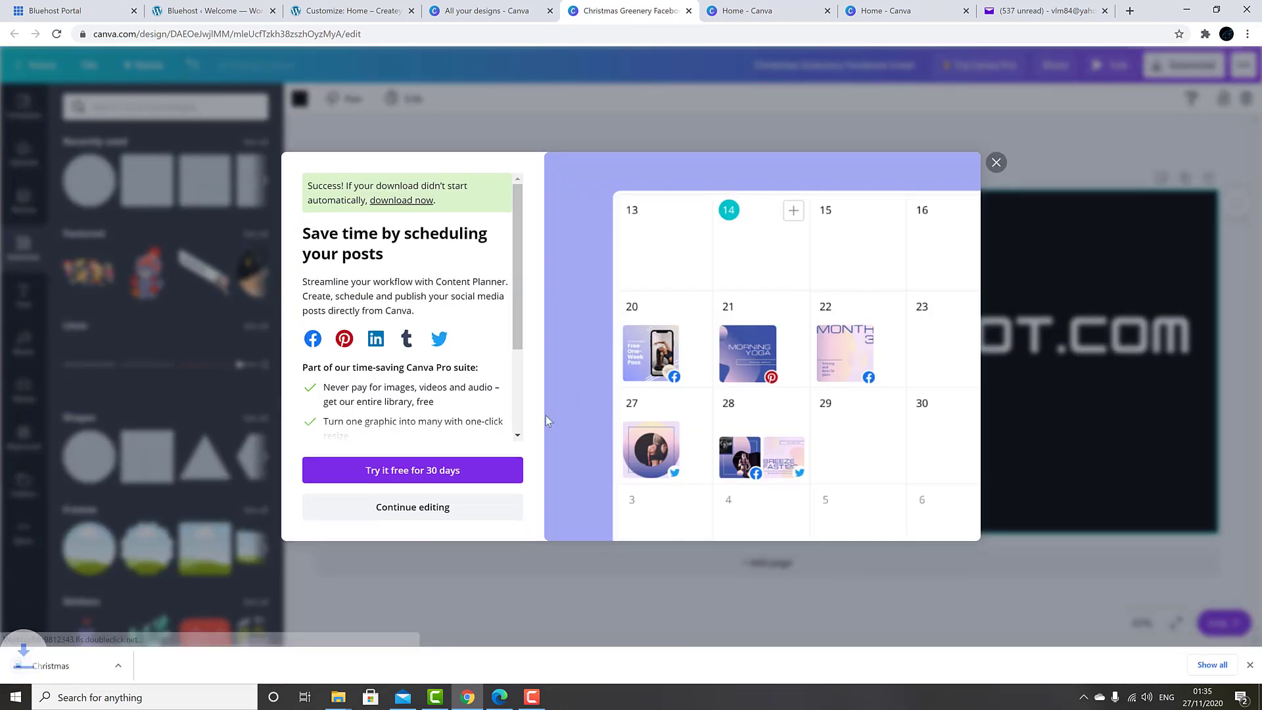
click(100, 661)
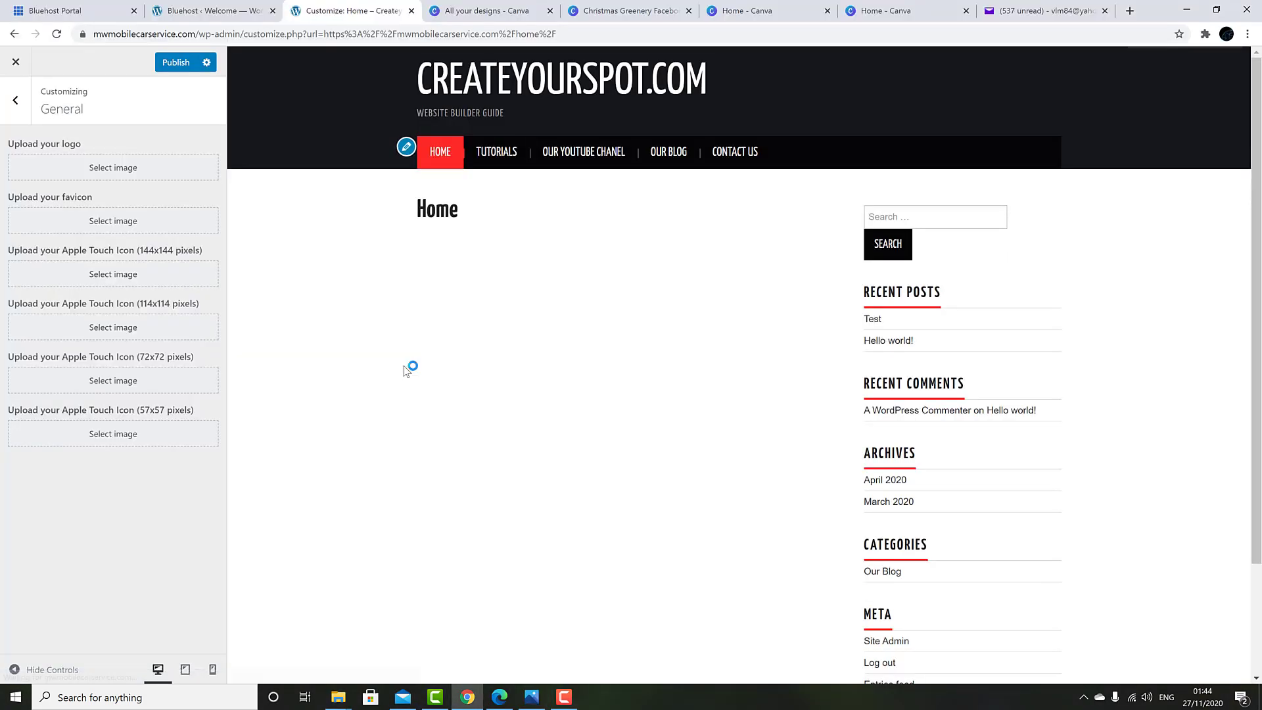
Step: Set the site's logo to the newest CREATEYOURSPOT.COM banner with the gorilla head from the WordPress media library
click(124, 168)
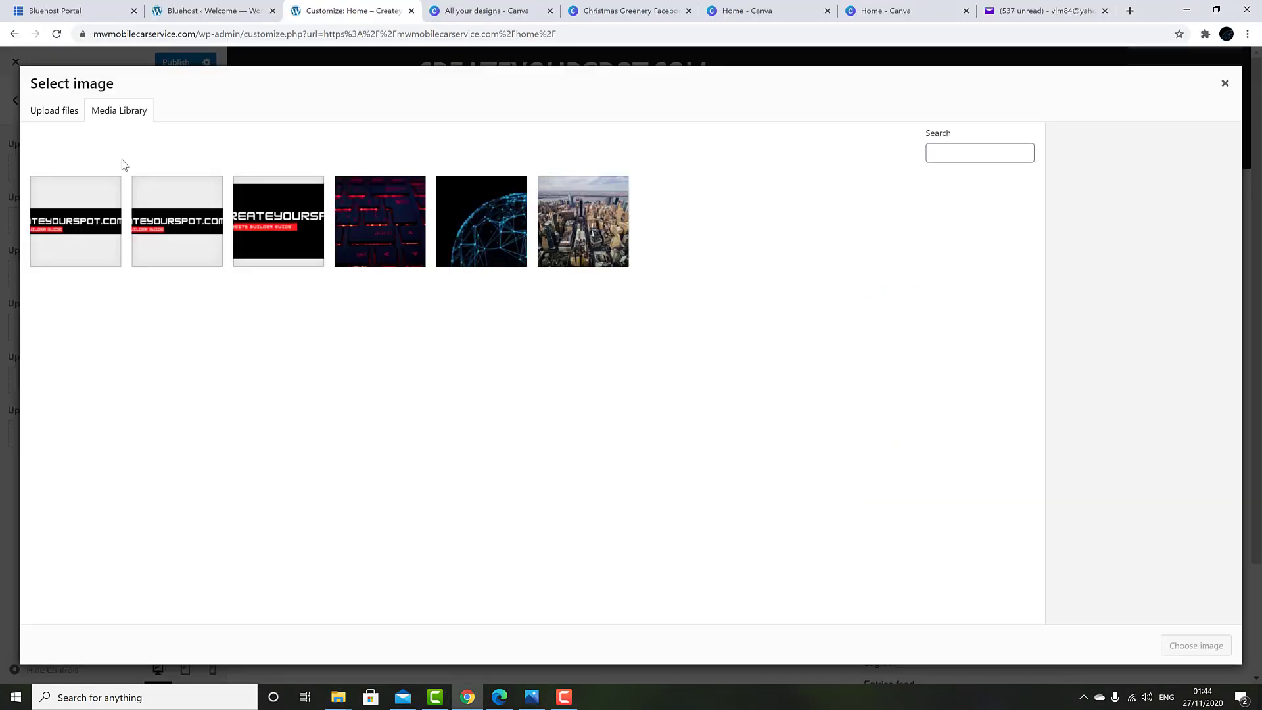
click(92, 227)
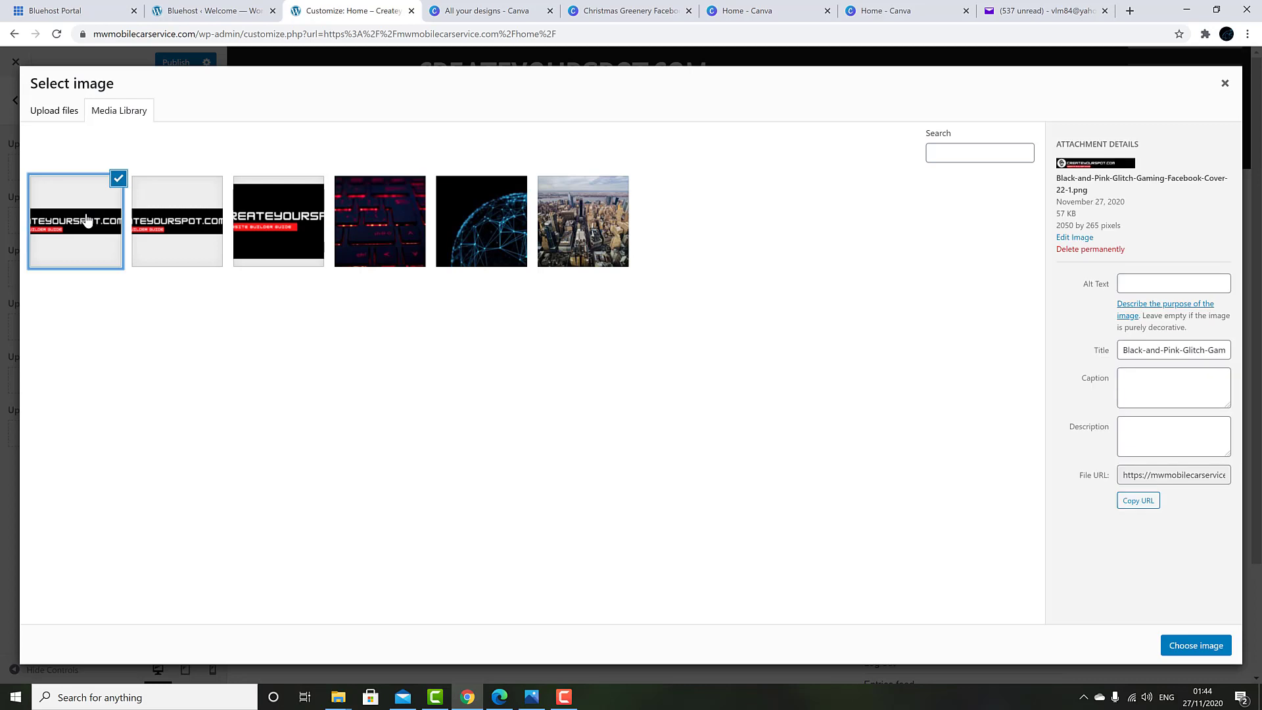
click(1197, 644)
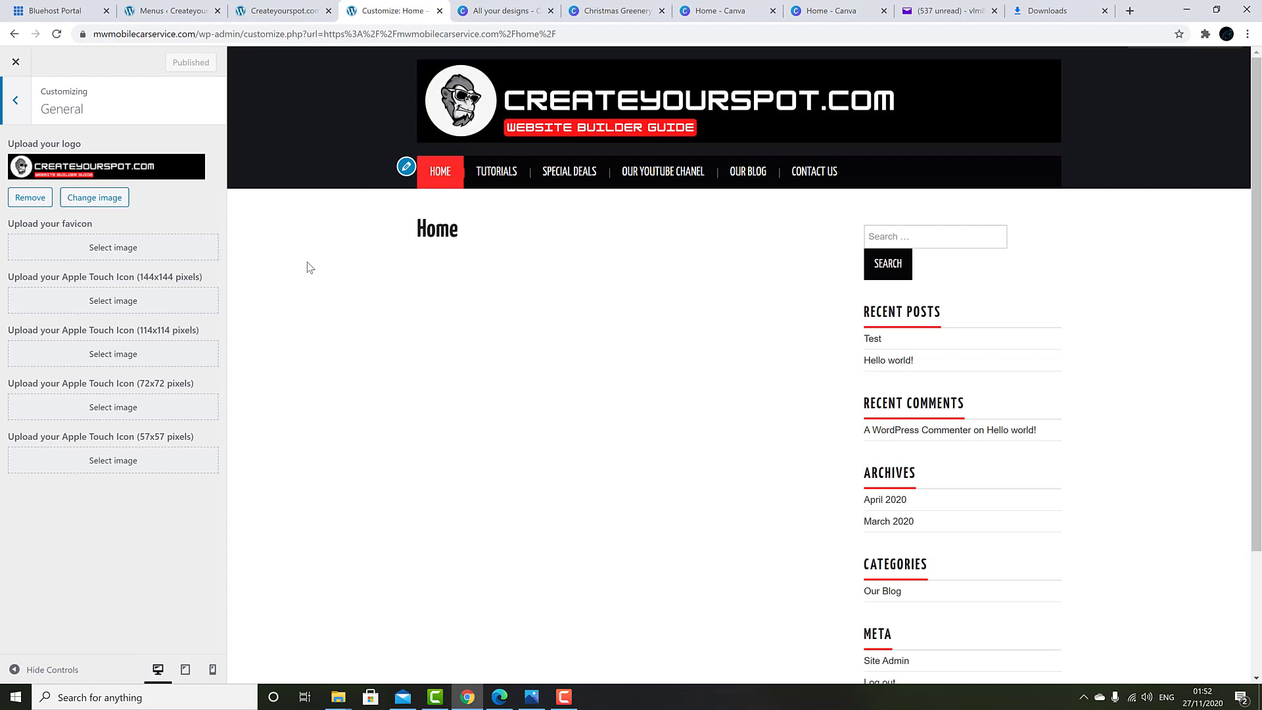
Step: Try several green and blue shades as the theme's main color, and restore the default color
click(20, 110)
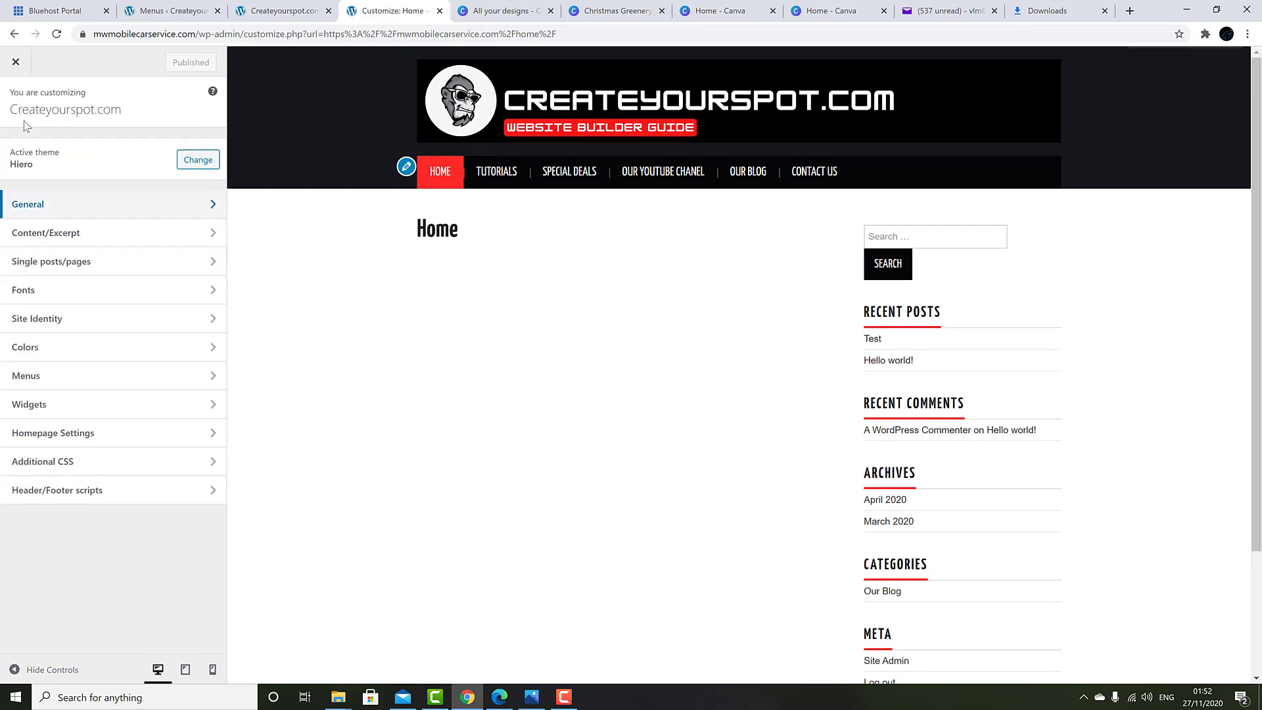
click(70, 347)
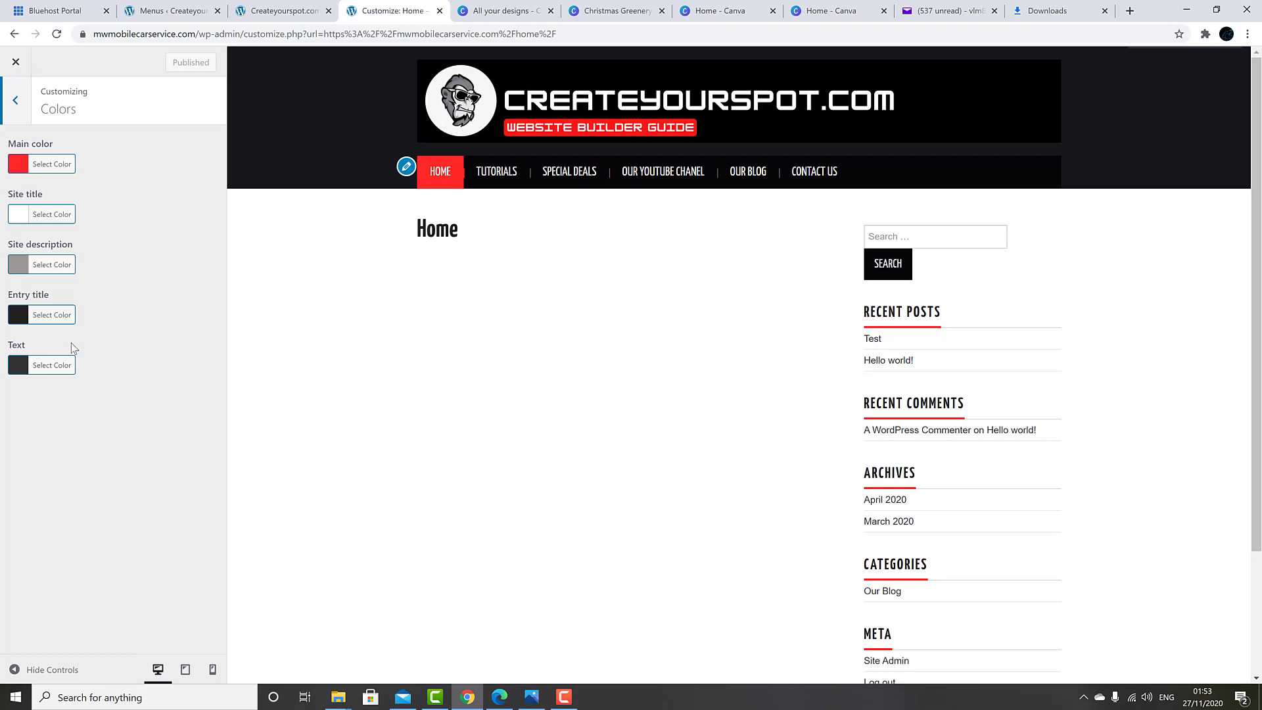
click(44, 166)
click(64, 216)
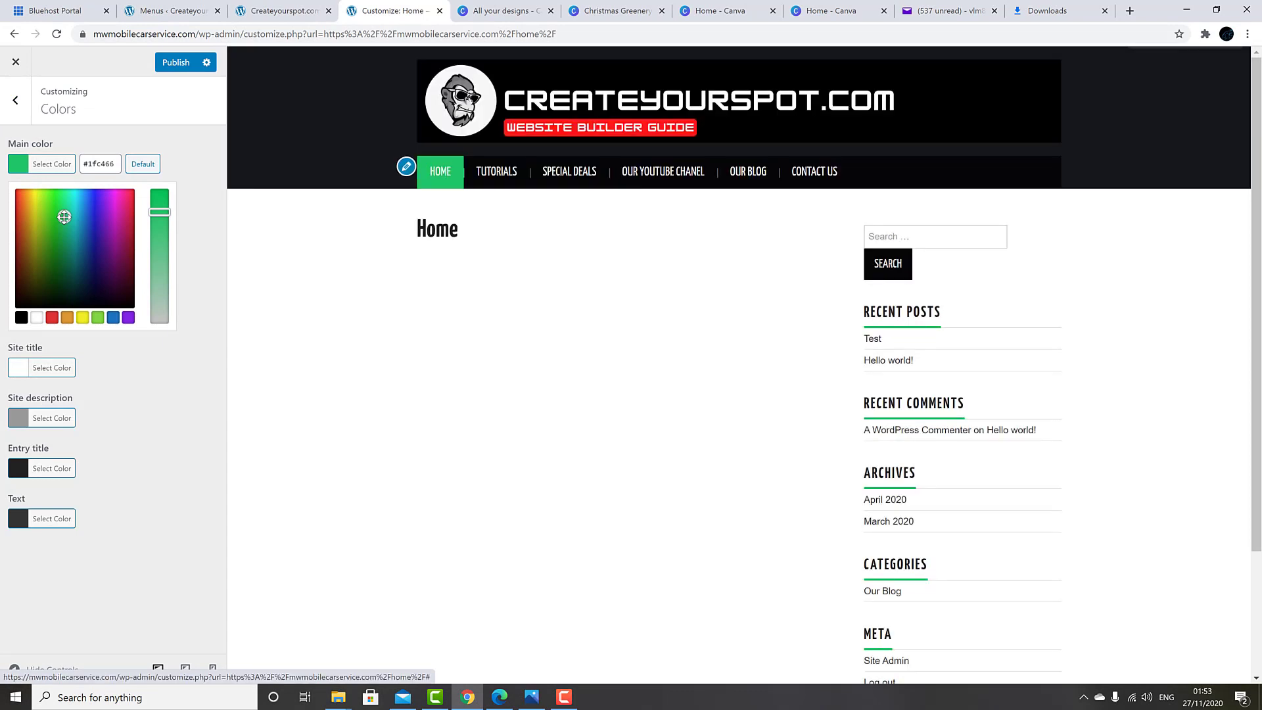
click(63, 247)
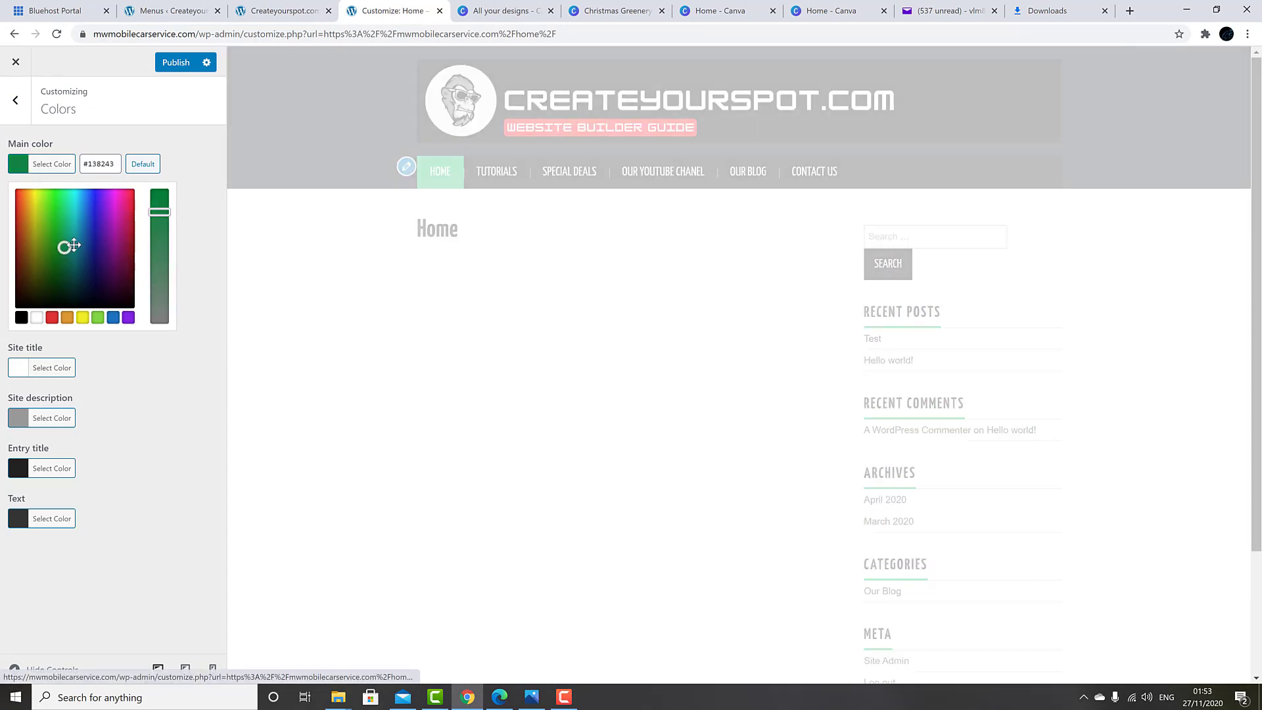
click(79, 206)
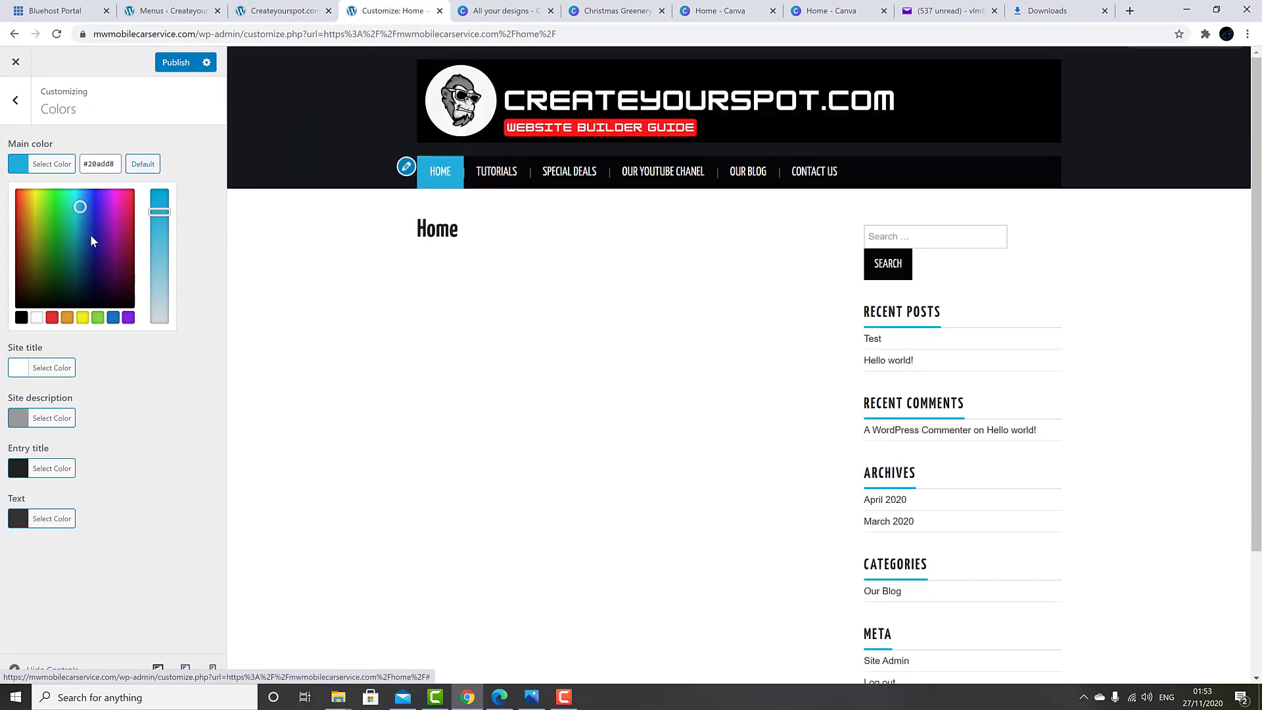
click(91, 236)
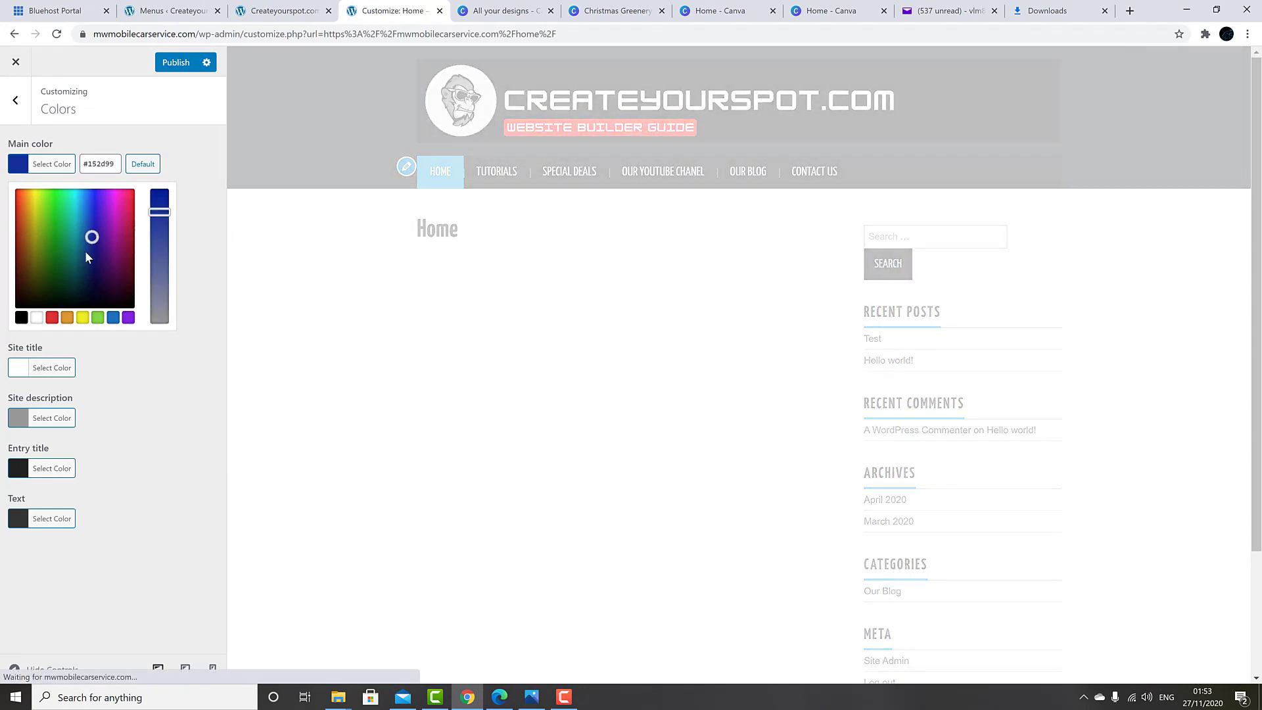
click(83, 211)
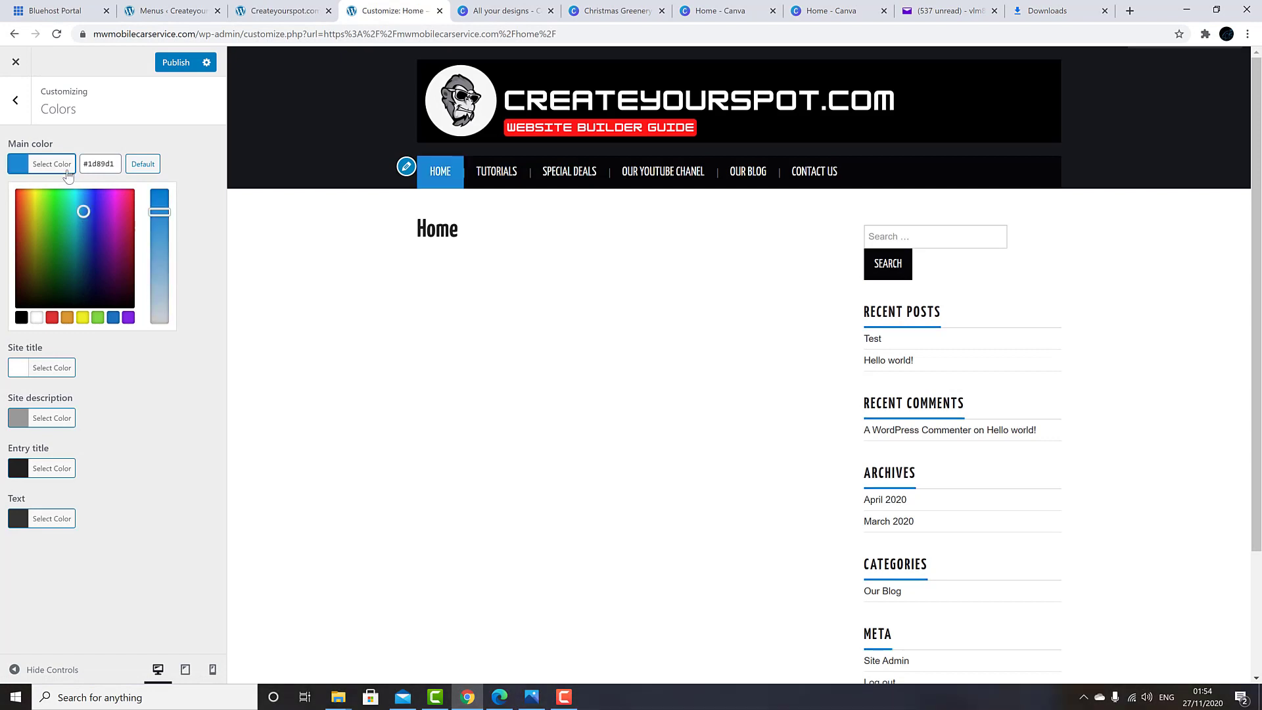
click(144, 164)
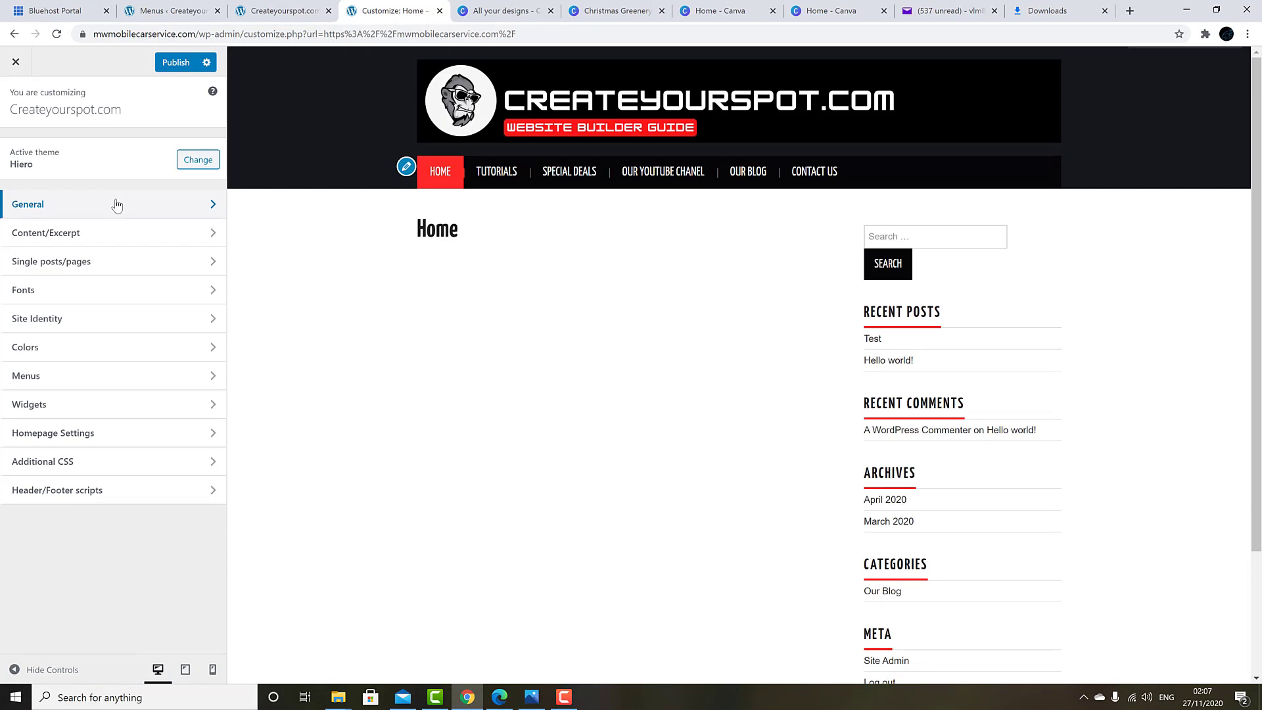
Step: Set the theme's headings font to PT Sans and its body font to Droid Serif
click(125, 288)
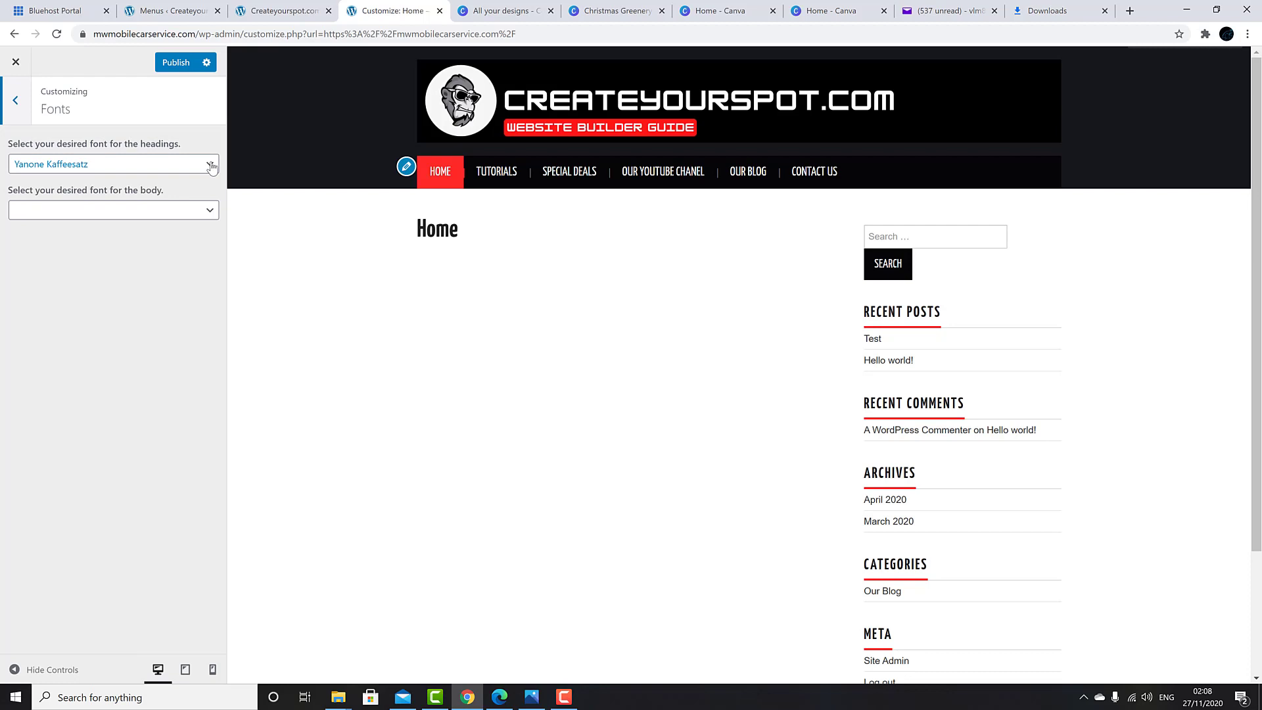
click(211, 167)
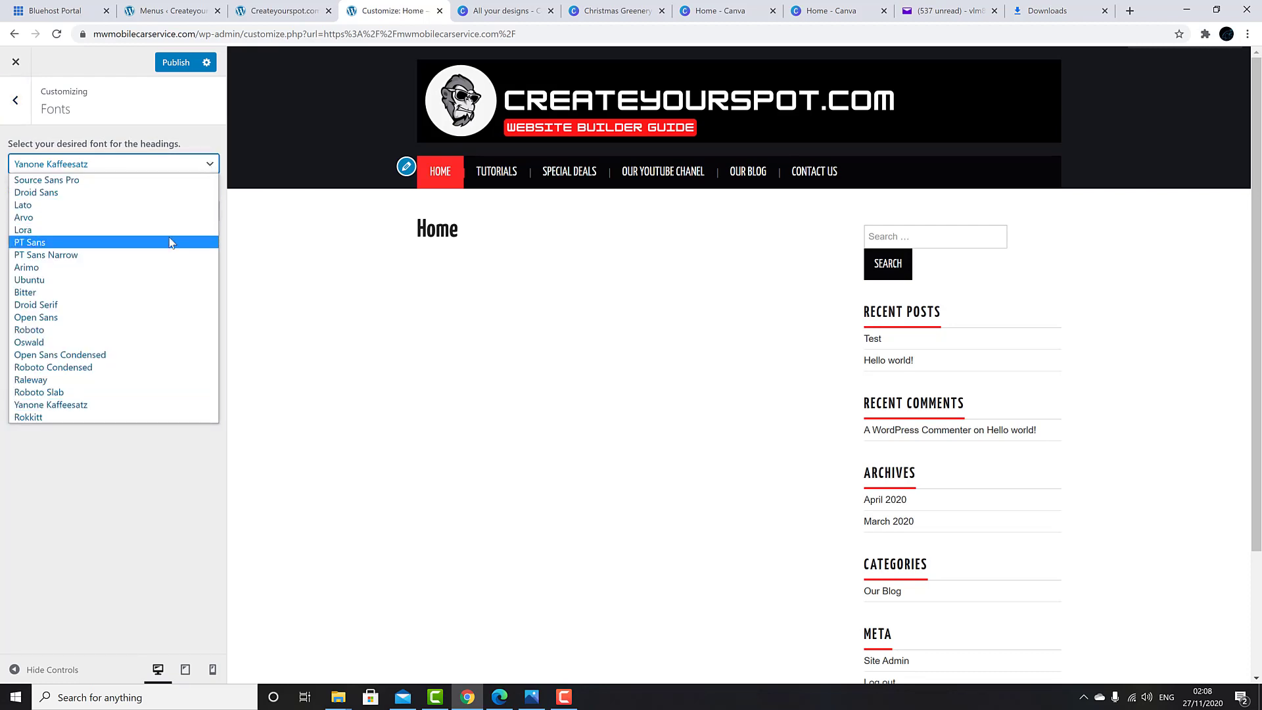
click(169, 243)
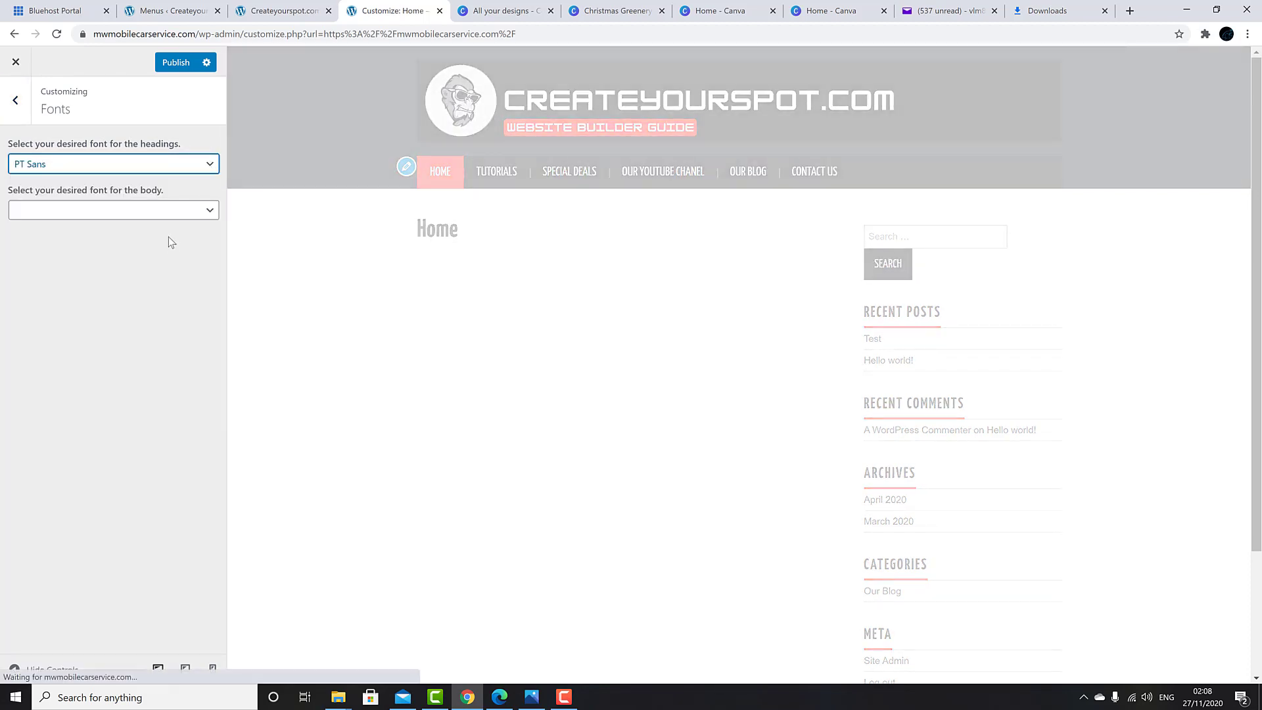
click(197, 214)
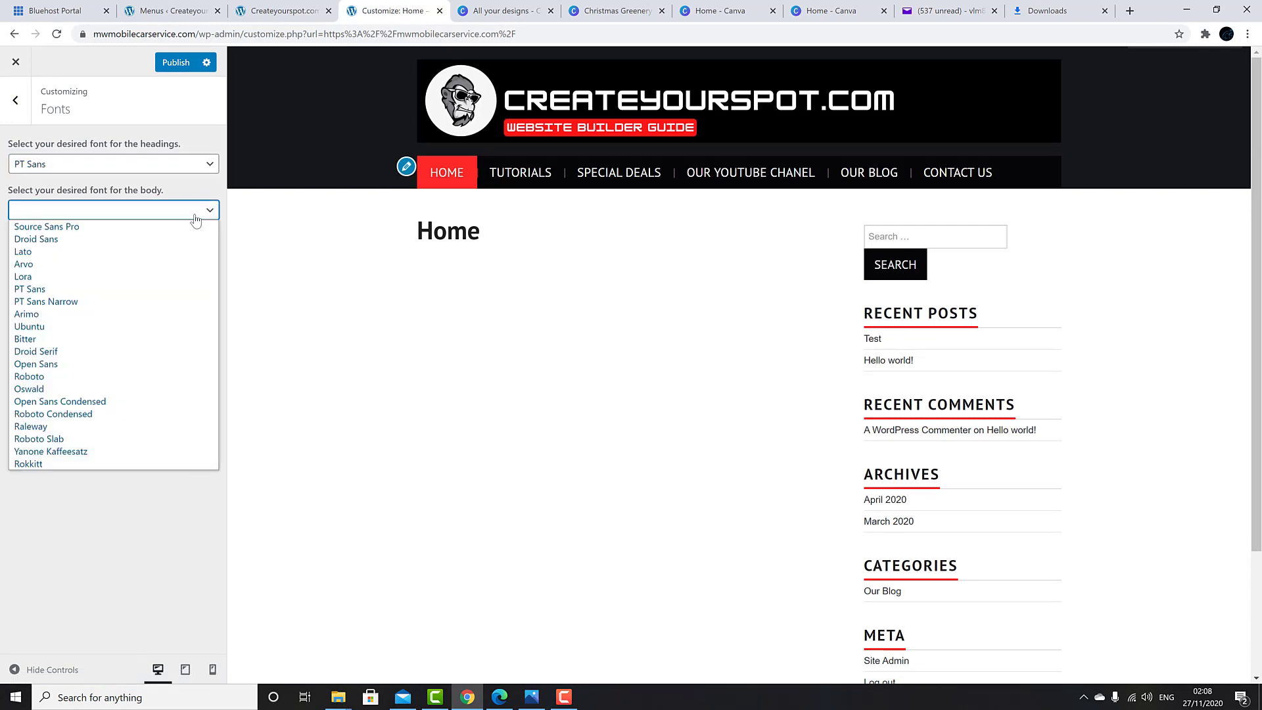
click(145, 351)
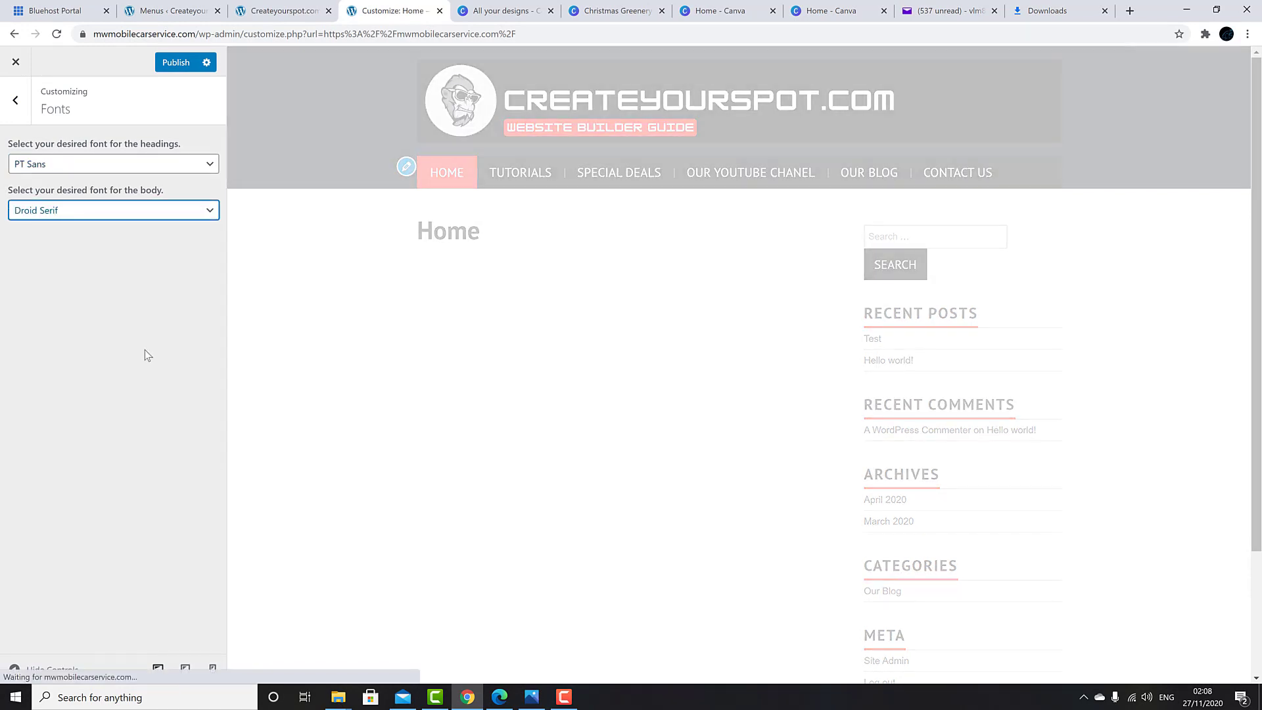
Step: Change the theme's body font to Source Sans Pro and its headings font to Yanone Kaffeesatz
click(209, 211)
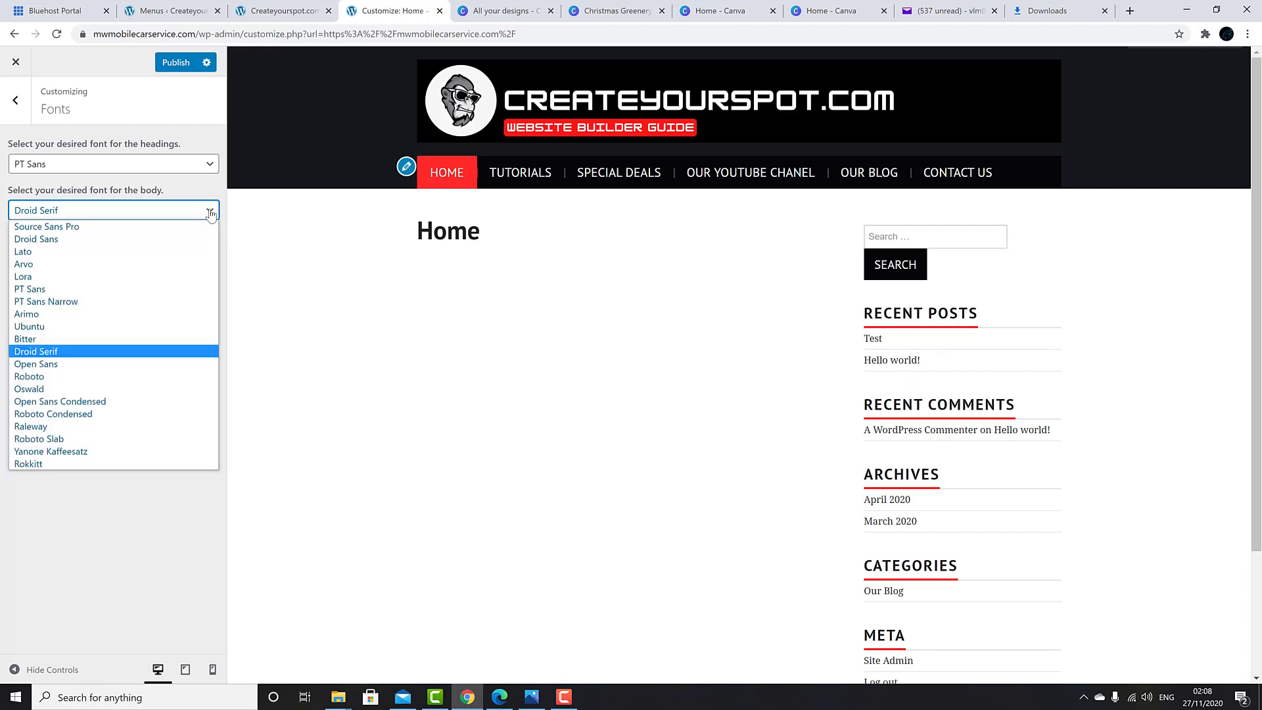
click(189, 227)
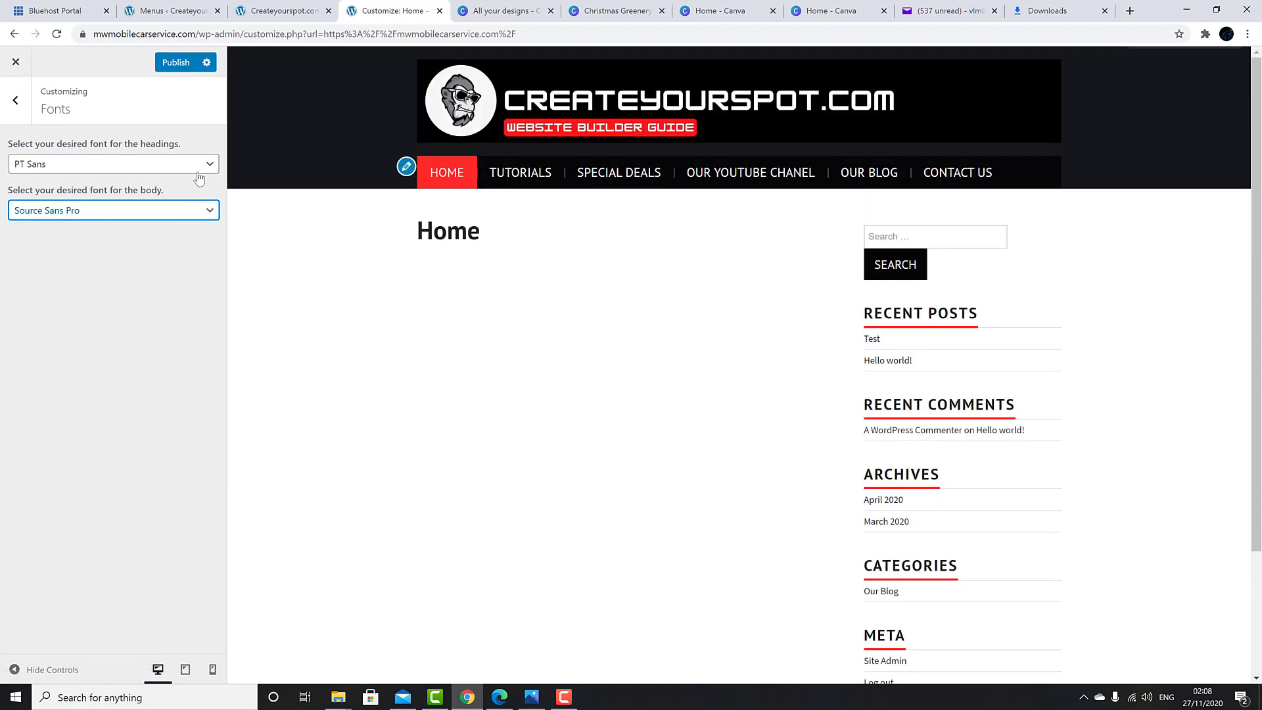
click(196, 169)
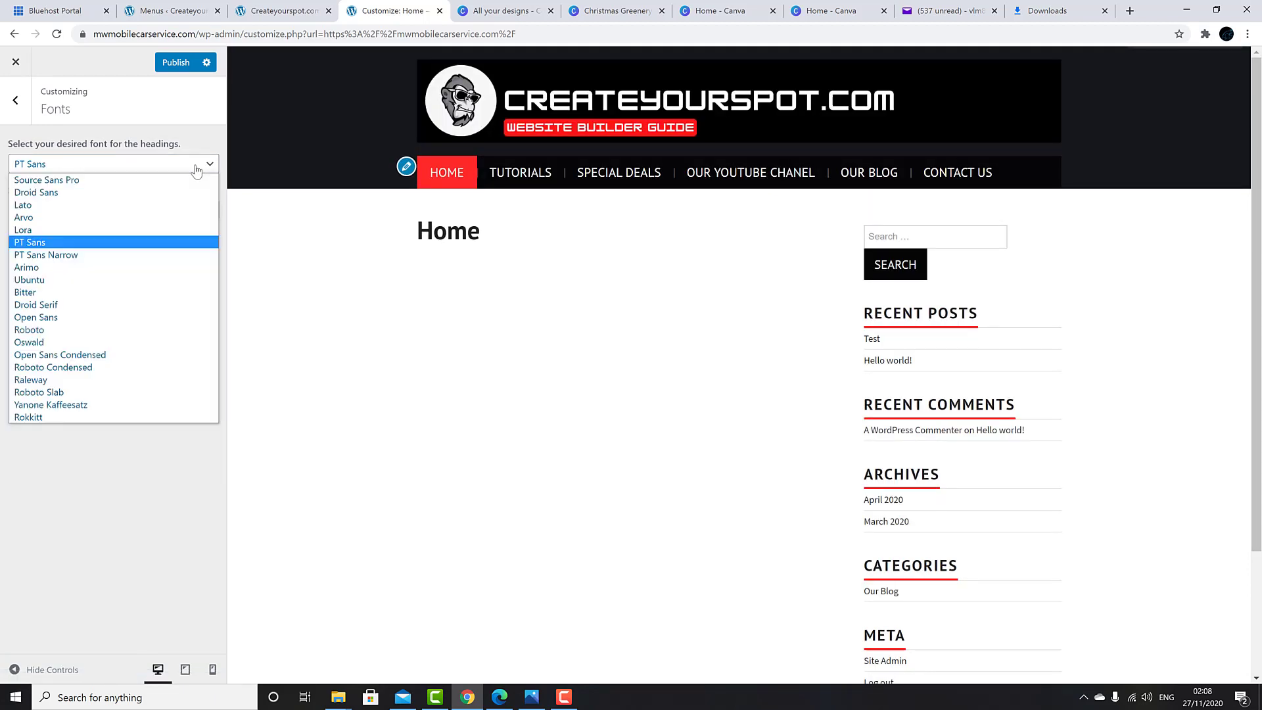
click(128, 408)
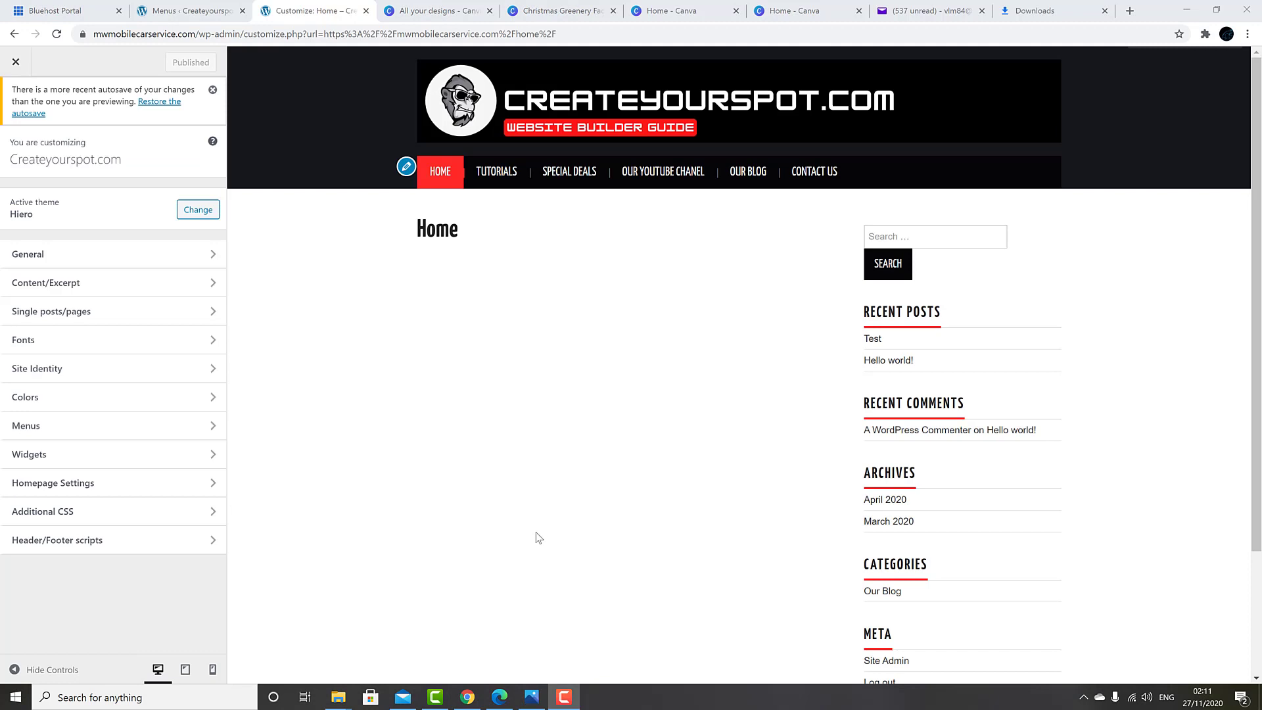
Step: Open the Home page for editing in Elementor and add a two-column section with a one-third and a two-thirds column
click(15, 61)
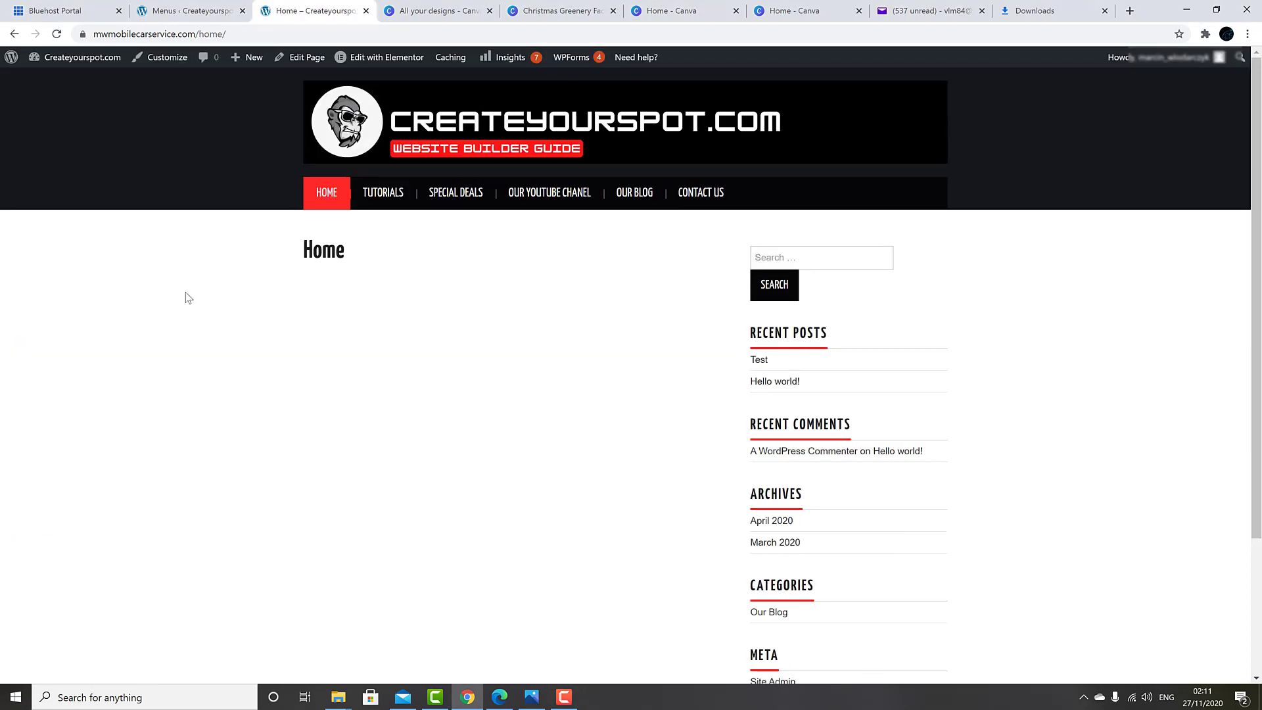
click(381, 59)
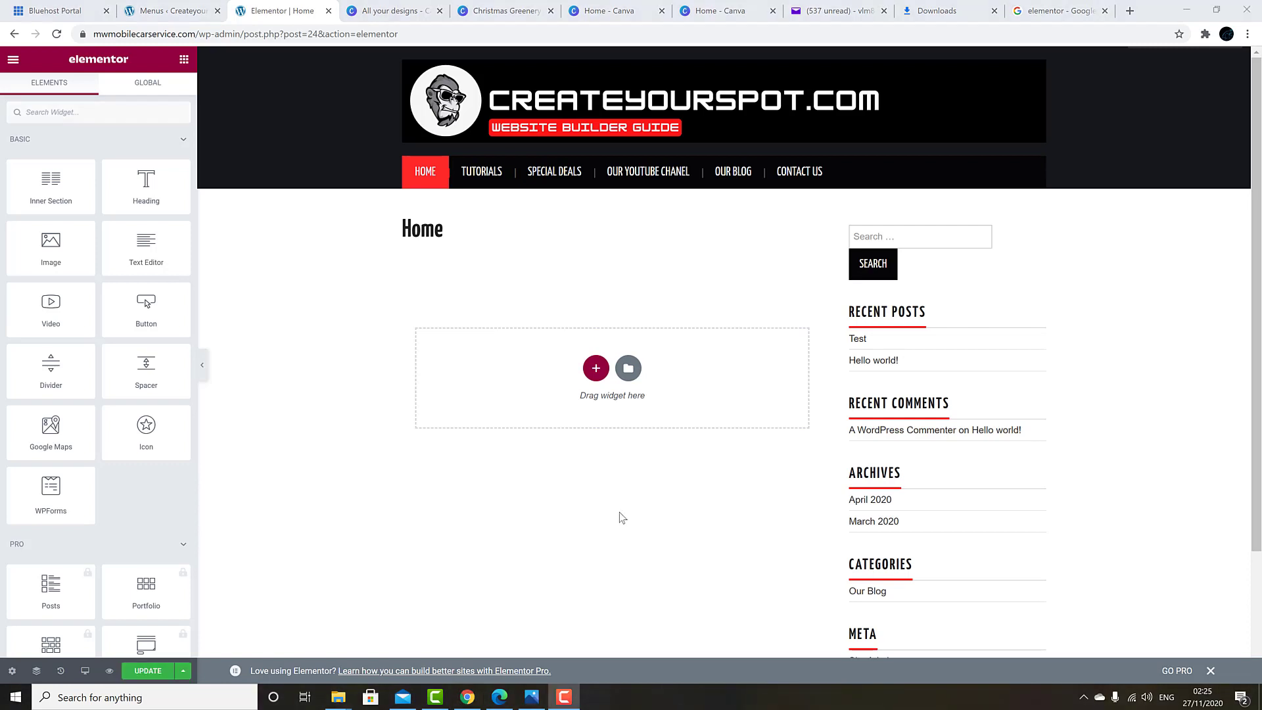
click(596, 368)
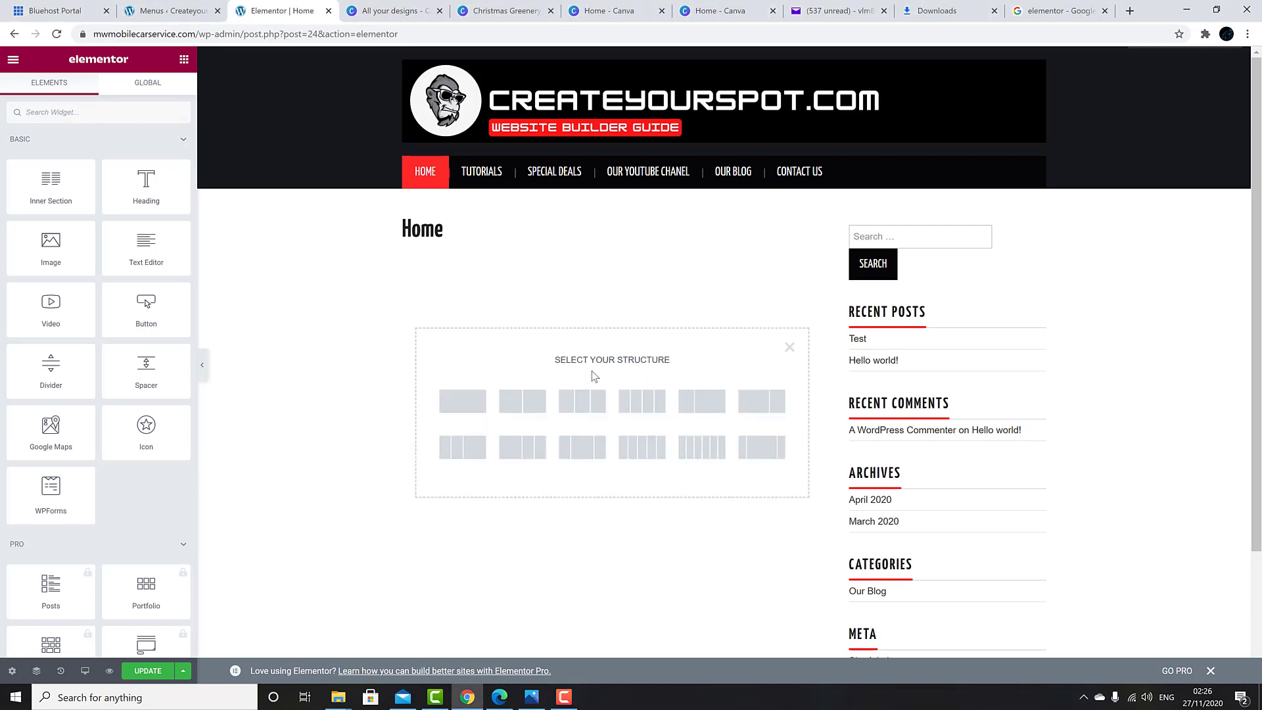
click(693, 405)
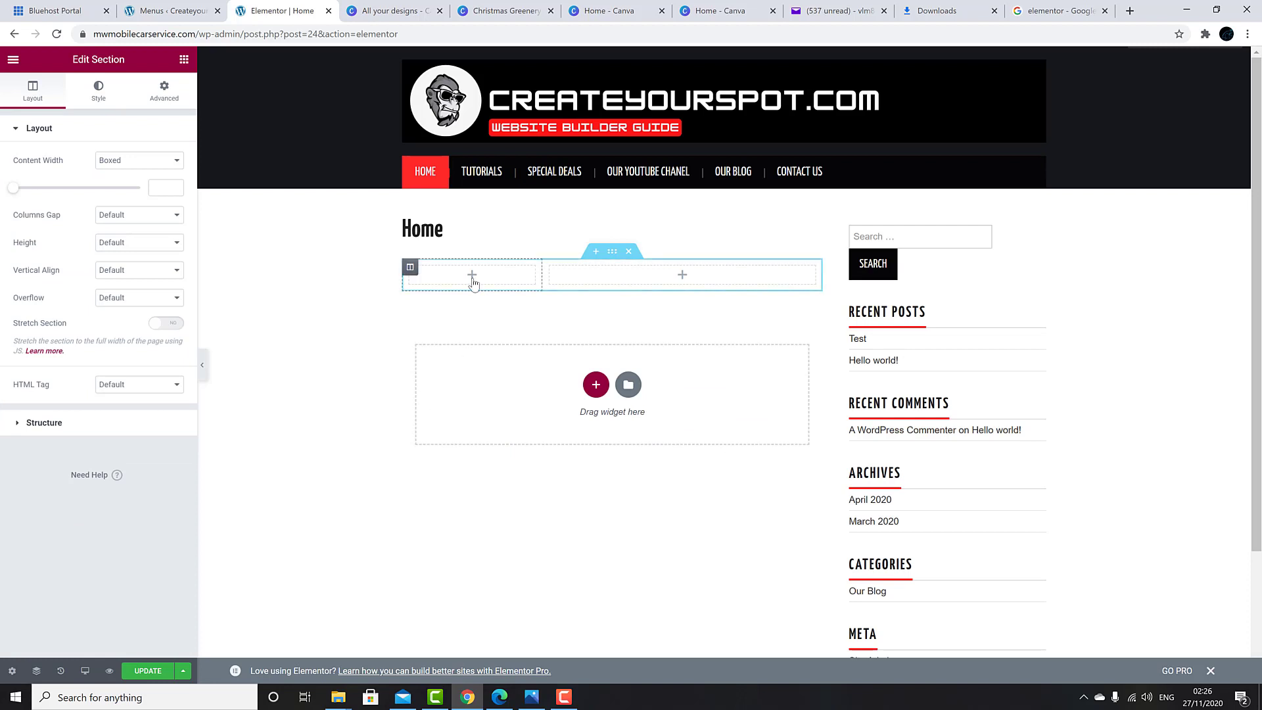
Step: Add an Image widget to the section's narrow column and insert the CODE LIKE PRO gorilla image from the media library
click(472, 280)
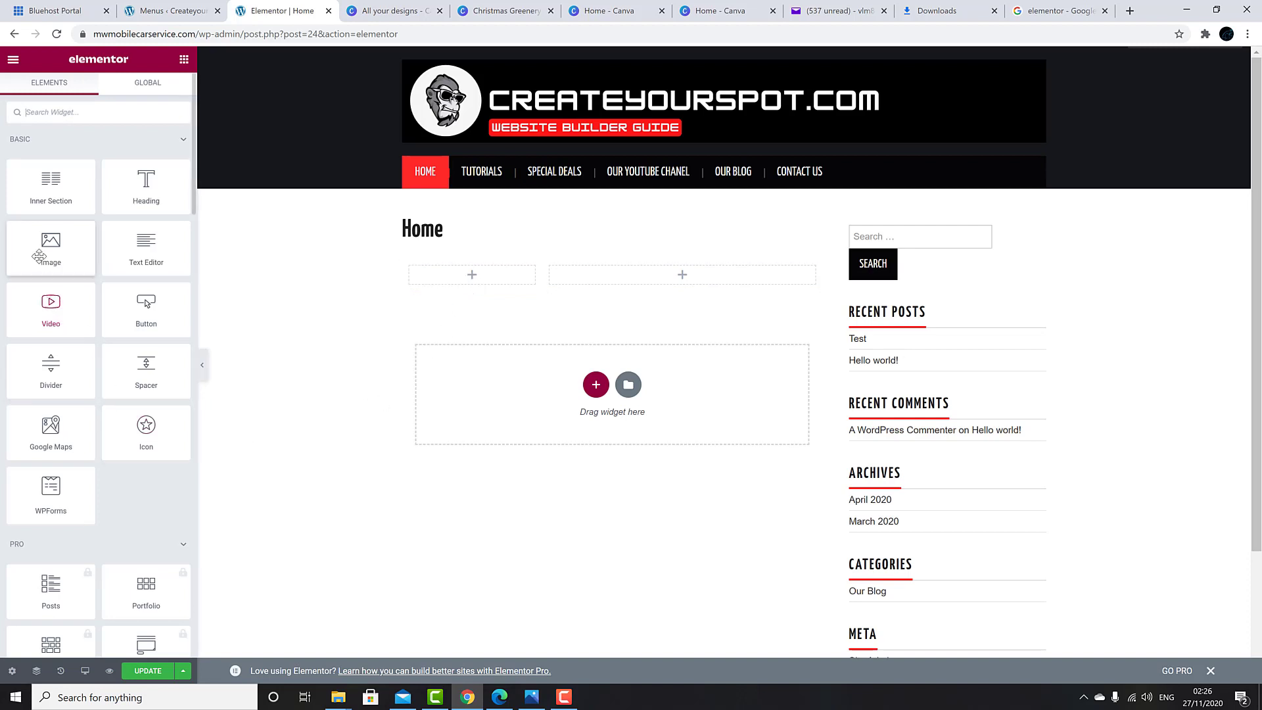
drag(39, 256, 462, 277)
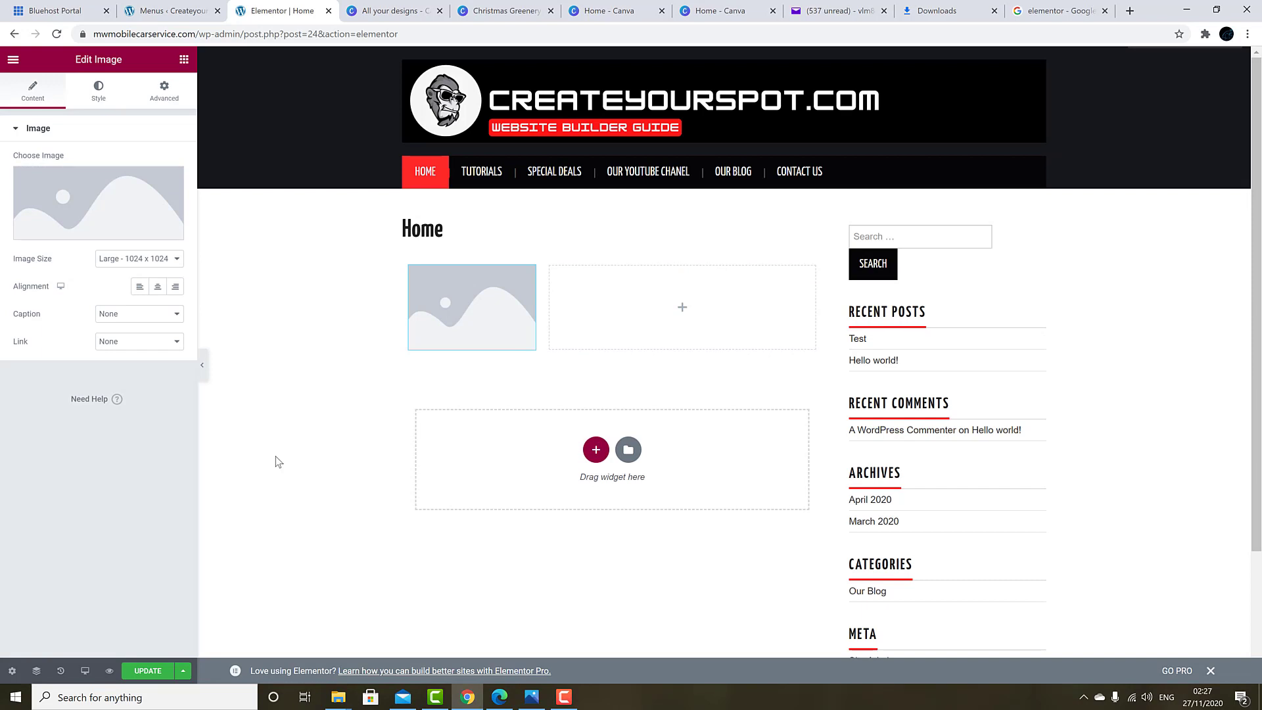
click(100, 193)
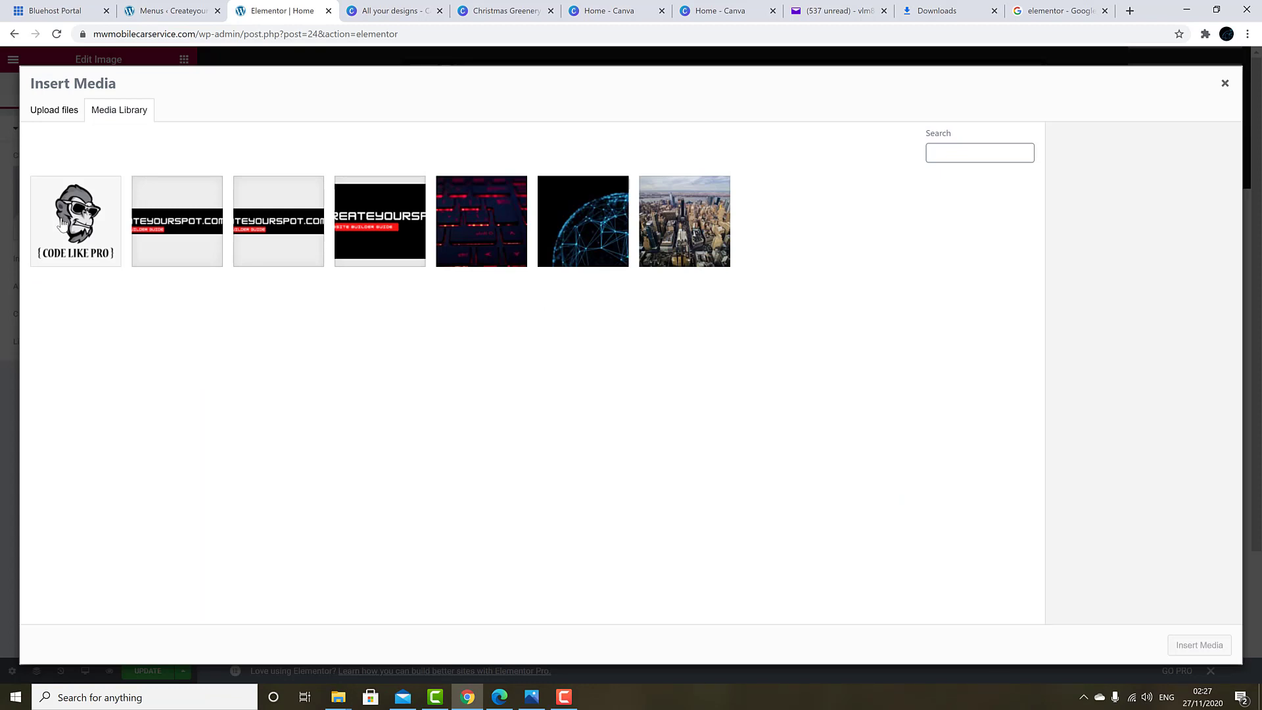
click(61, 222)
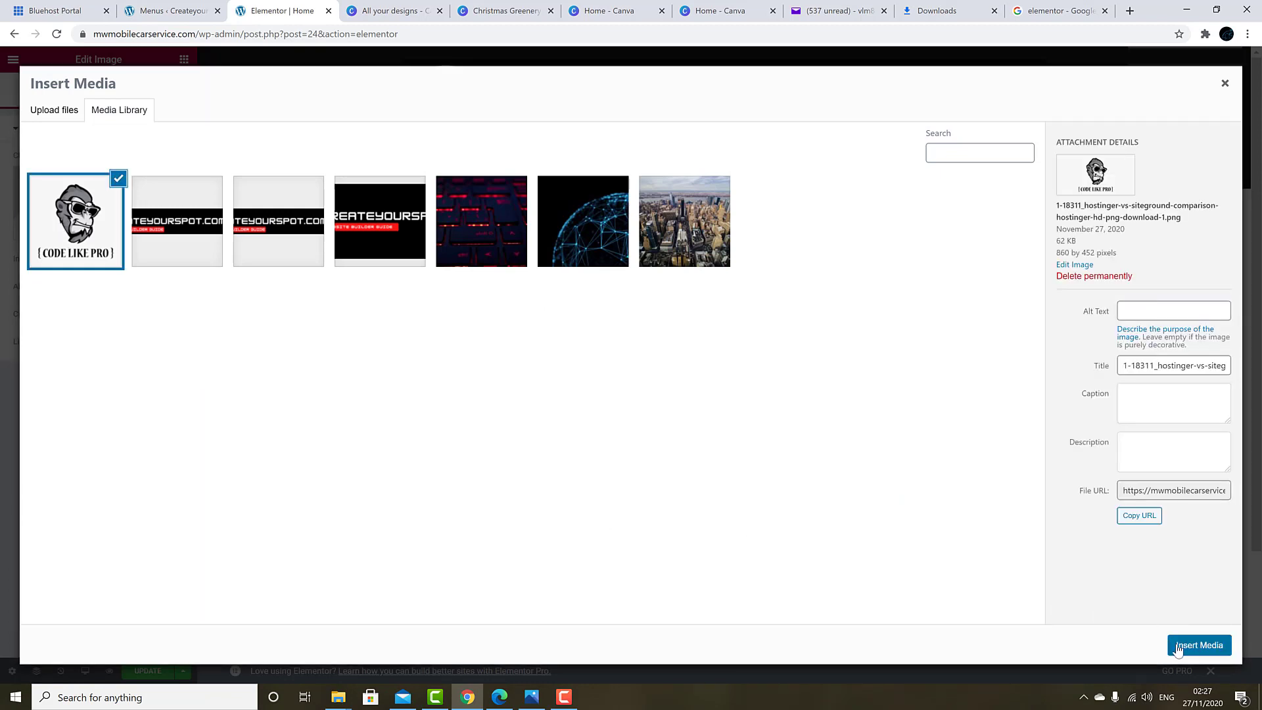
click(1199, 644)
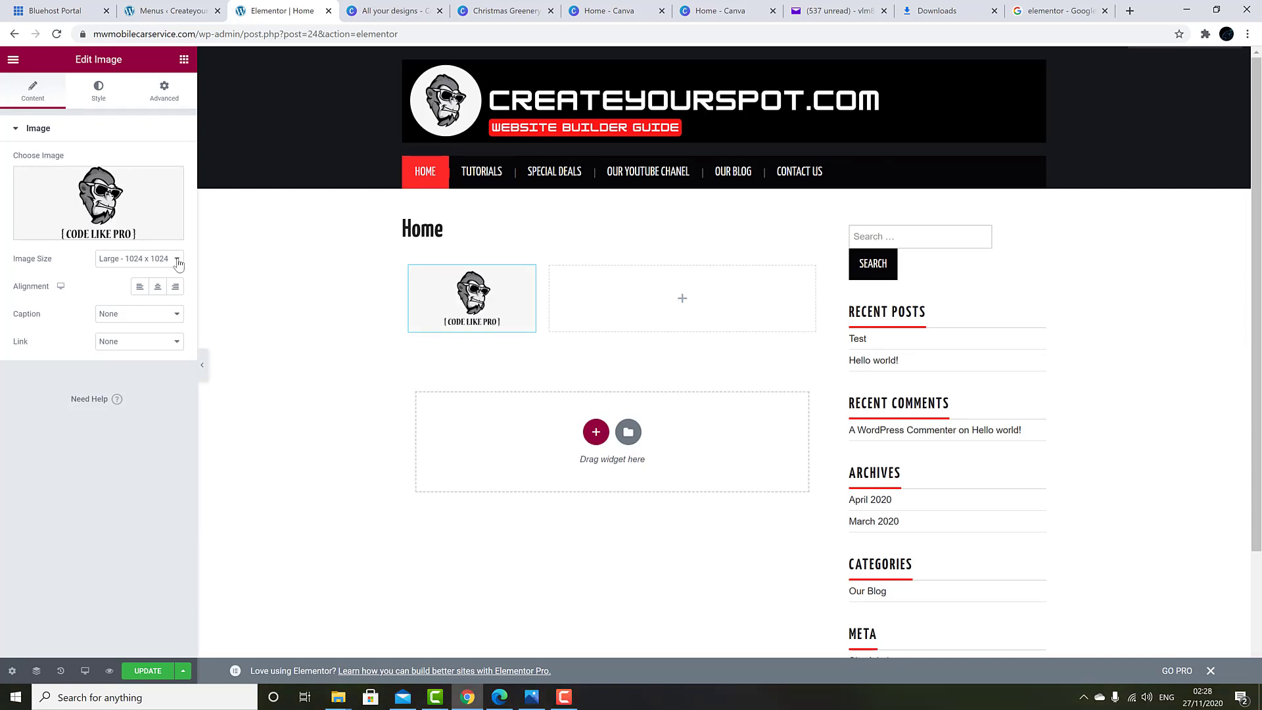
Step: Try the medium sizes on the gorilla image and set its image size to Thumbnail - 150 x 150
click(178, 264)
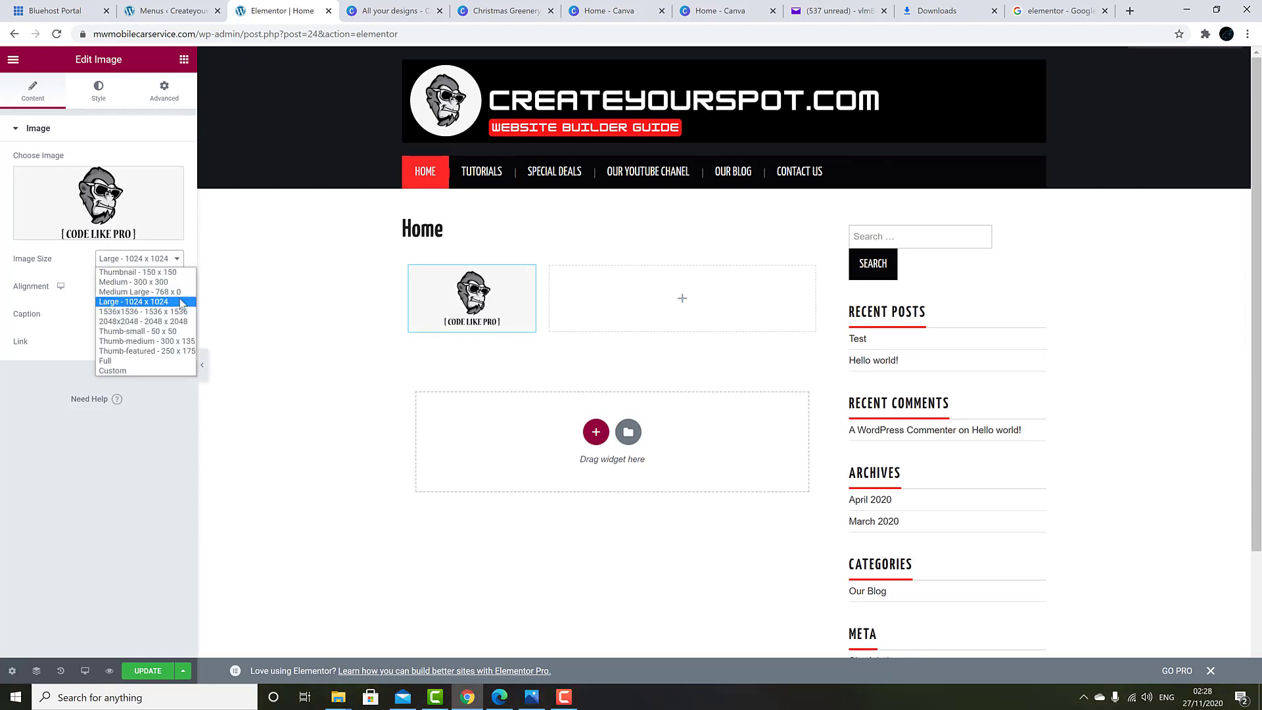
click(173, 292)
click(156, 258)
click(134, 281)
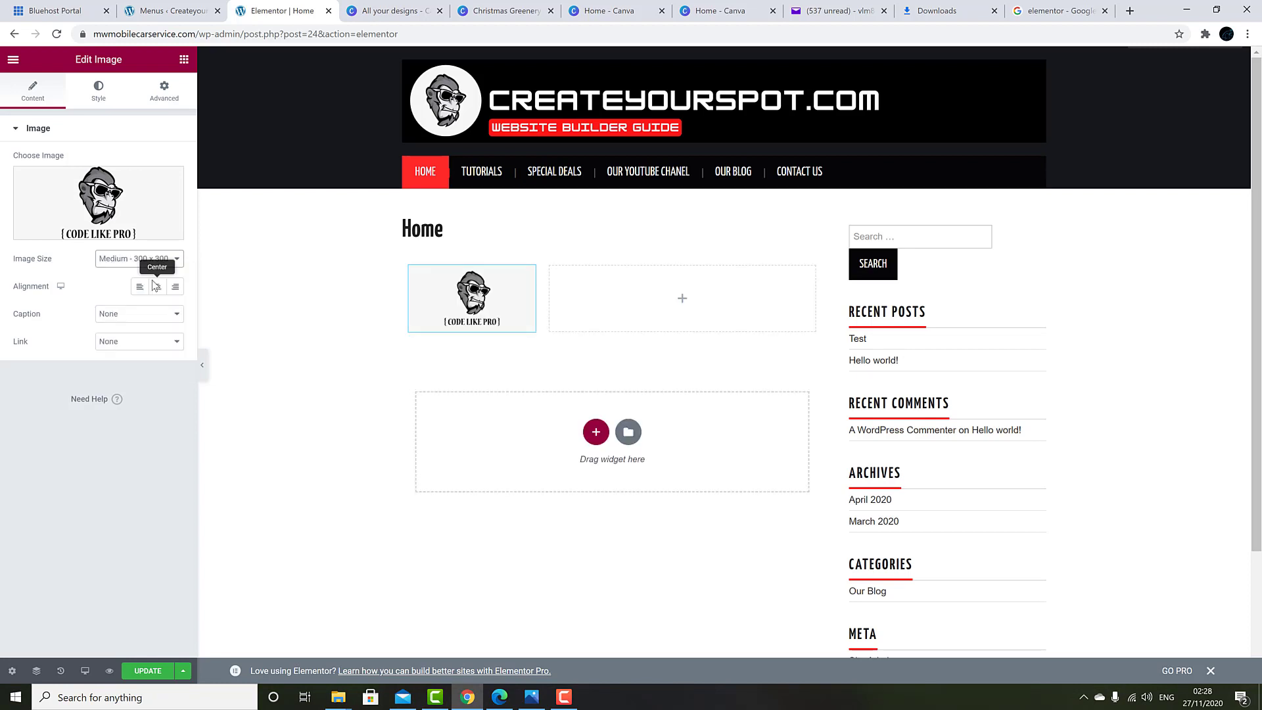
click(158, 263)
click(157, 271)
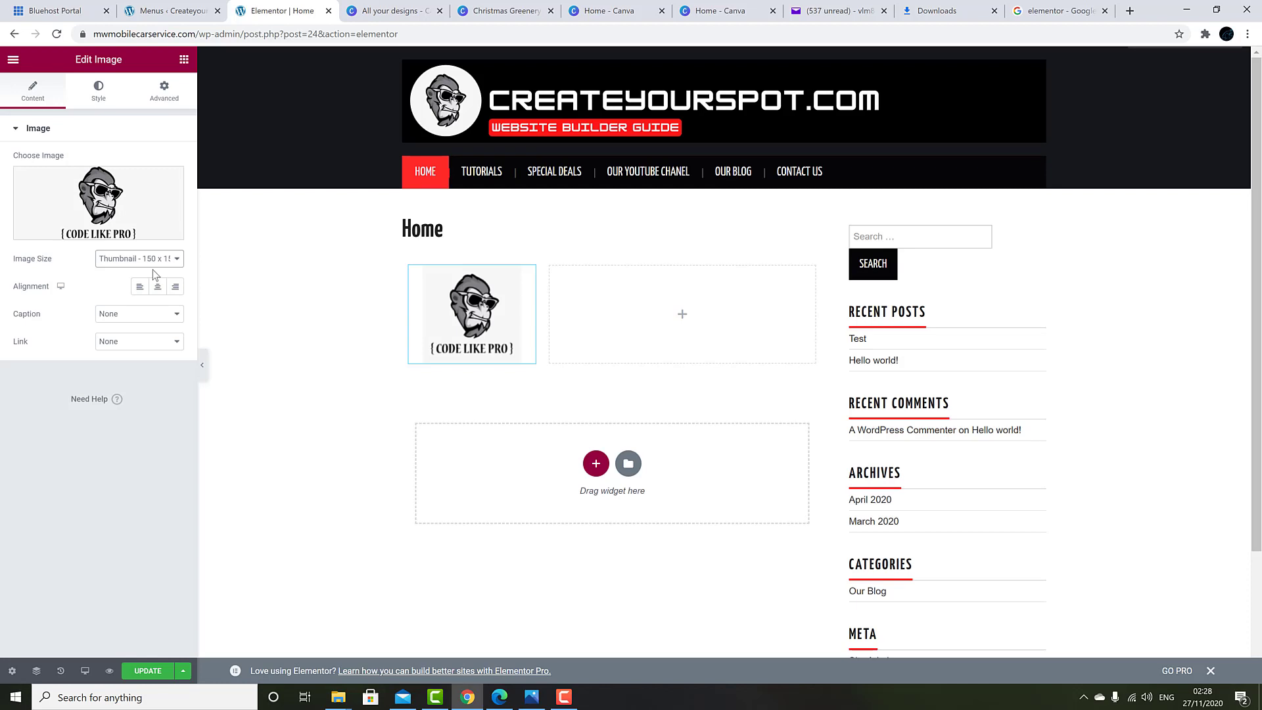
Step: Left-align the gorilla image and add a Text Editor widget to the empty two-thirds column beside it
click(140, 286)
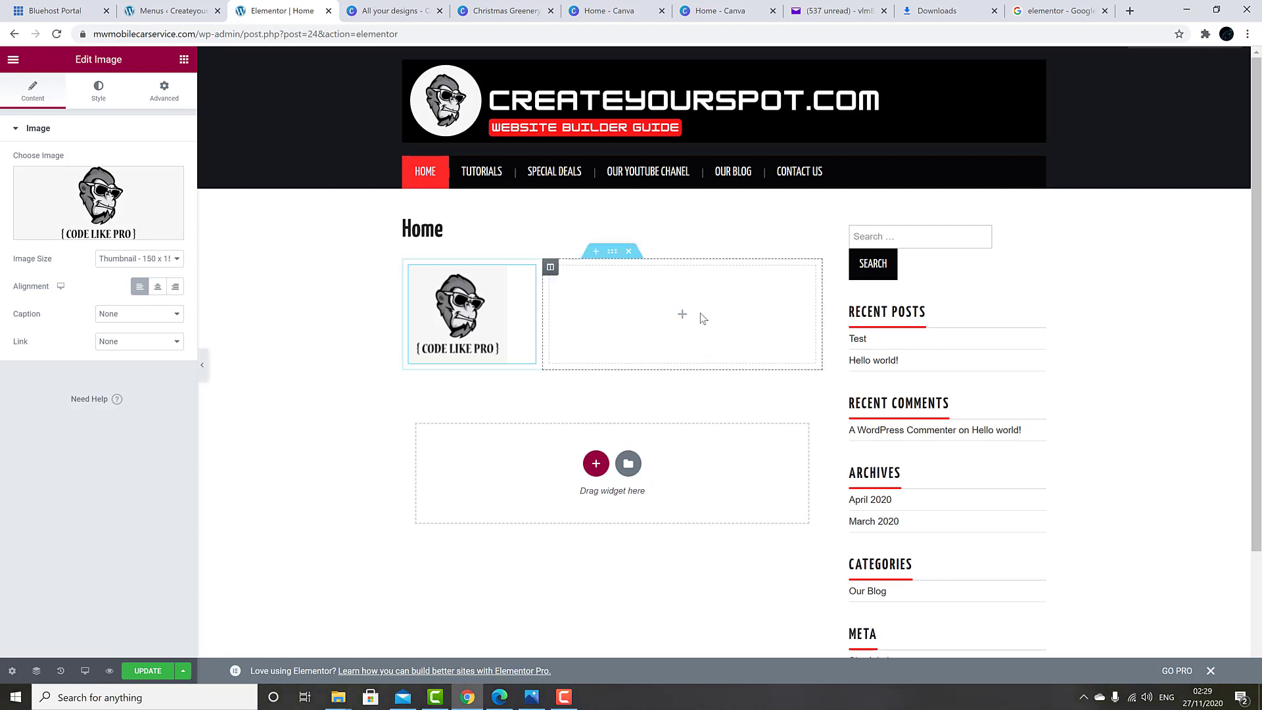
click(682, 315)
drag(148, 246, 676, 310)
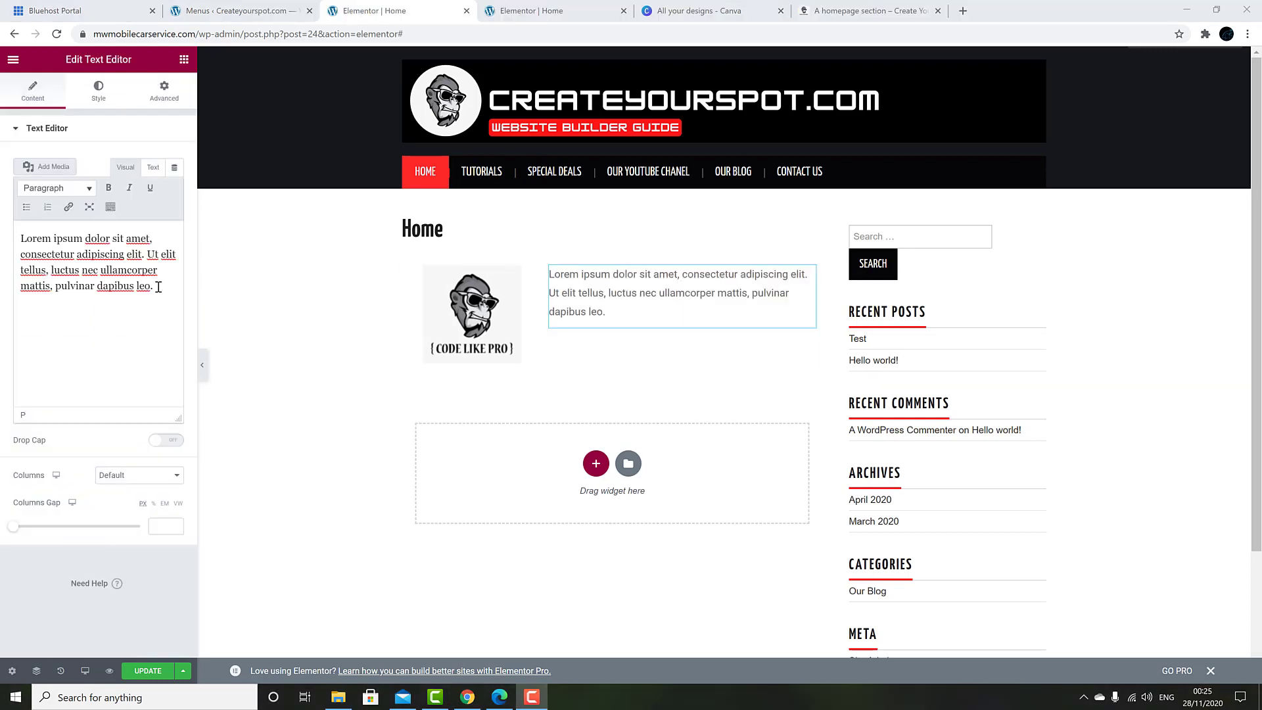
Step: Replace the Text Editor widget's placeholder paragraph with "Type your text here"
drag(159, 284, 21, 240)
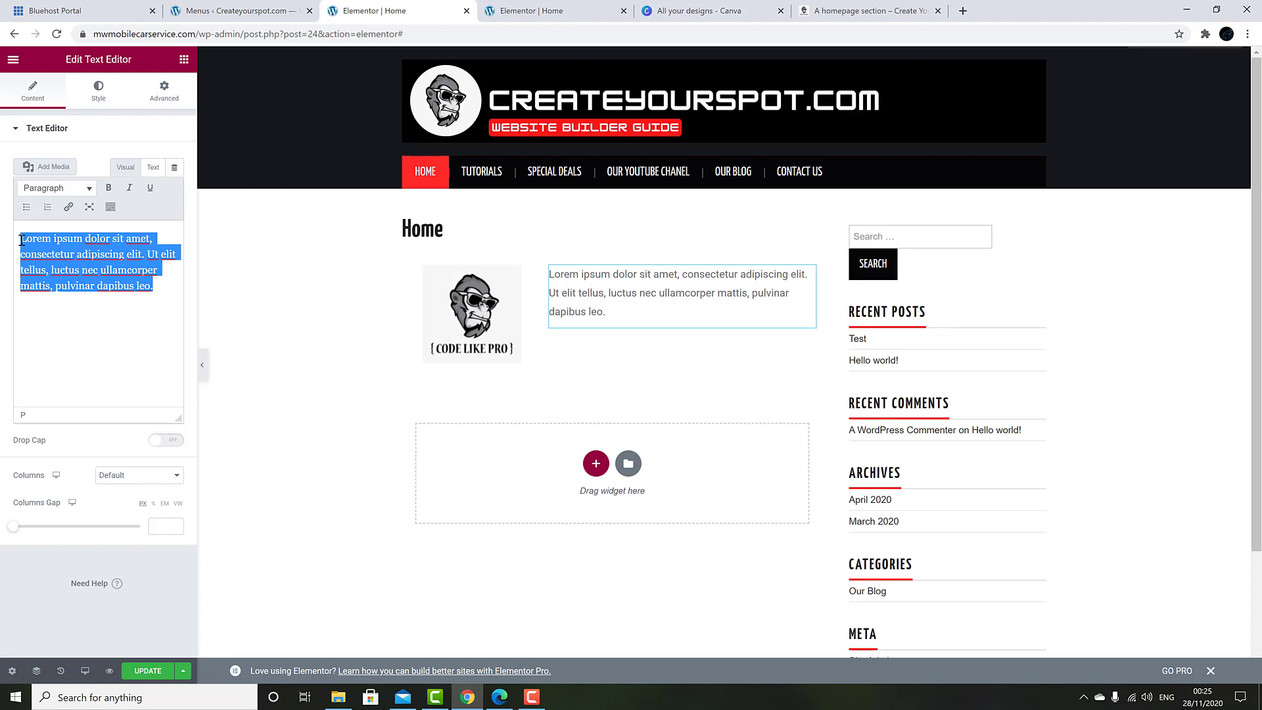
text(Typr )
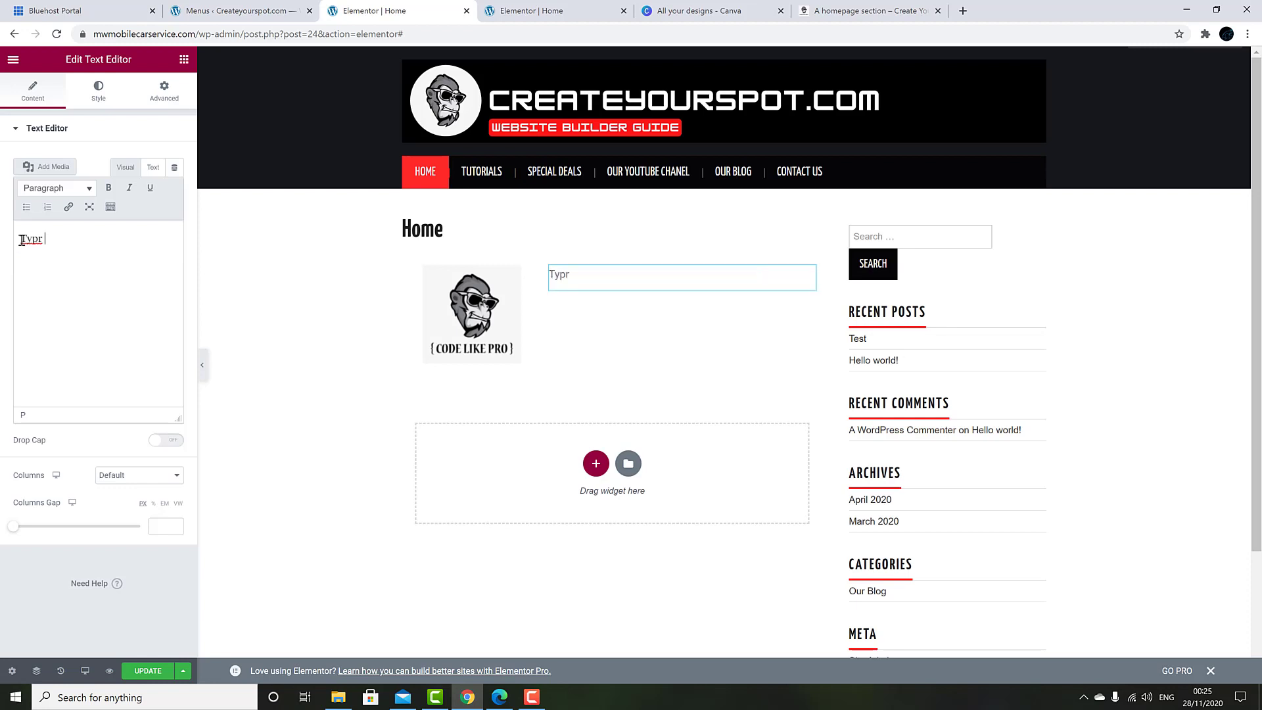
text(your text here)
right_click(23, 239)
click(39, 247)
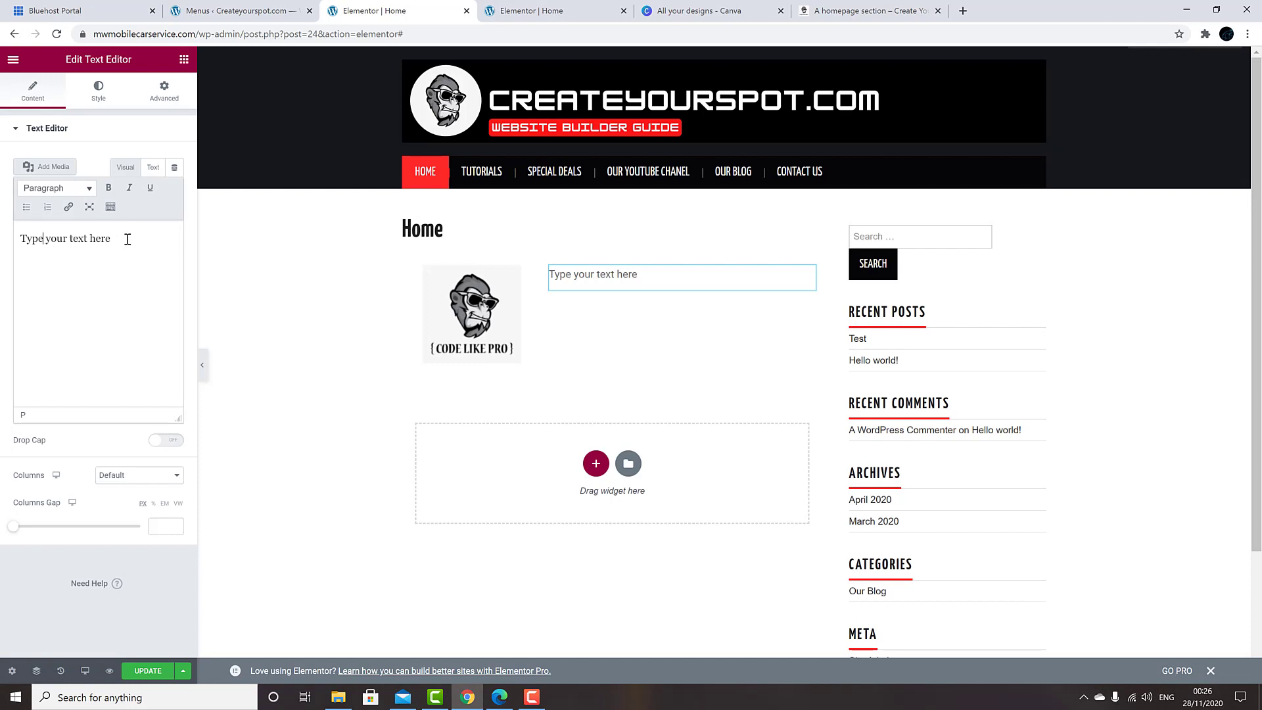
Step: Replace the whole widget text with the copied welcome paragraph introducing createyourspot.com
drag(128, 239, 20, 239)
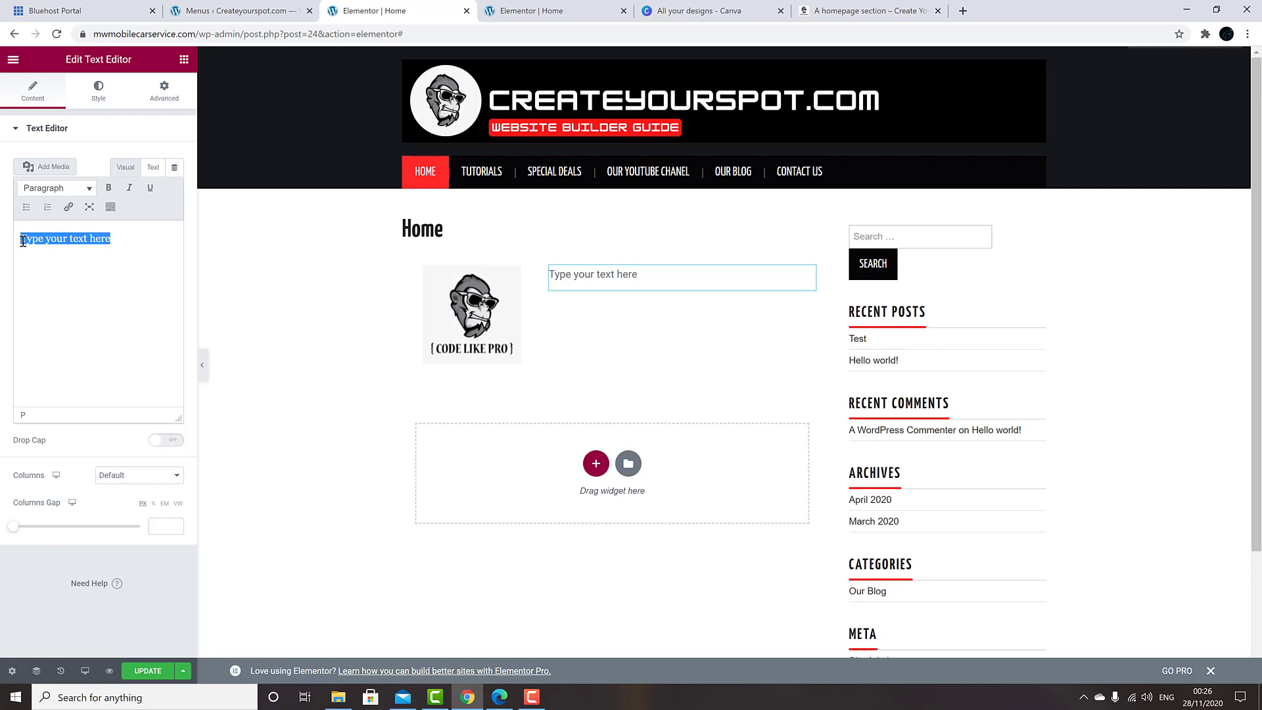
right_click(23, 240)
click(56, 306)
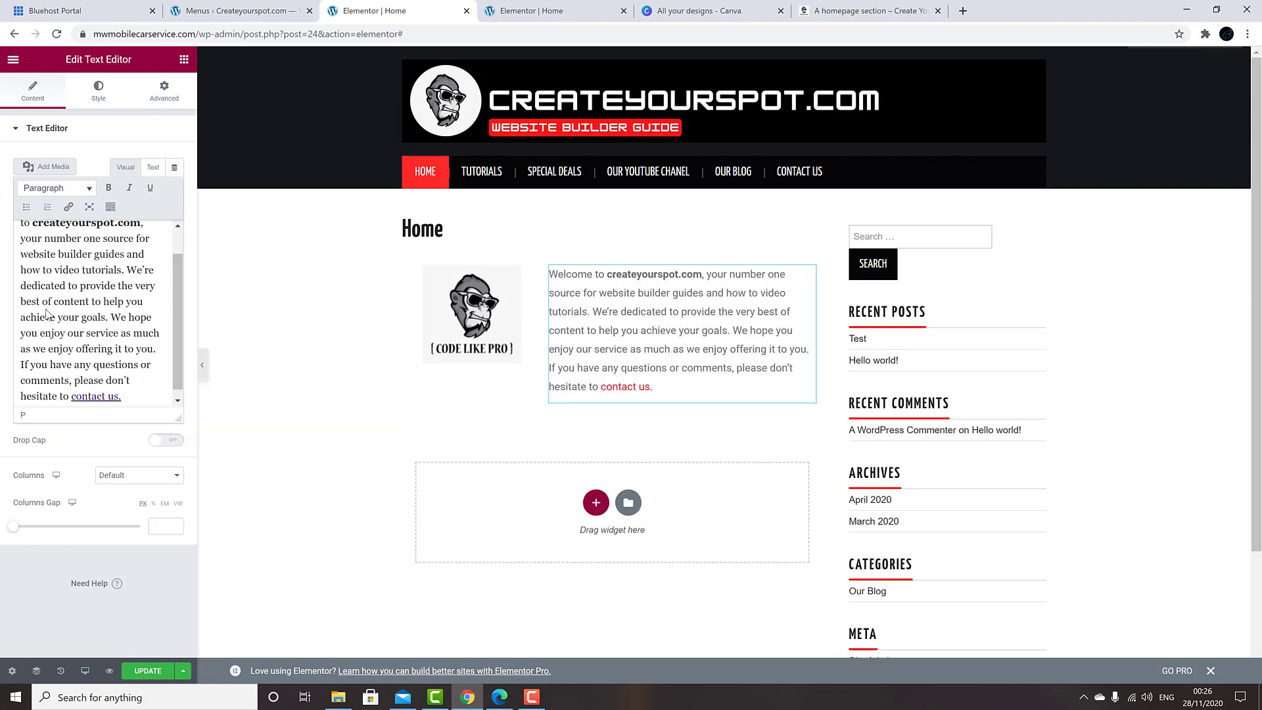
scroll(146, 381, up, 2)
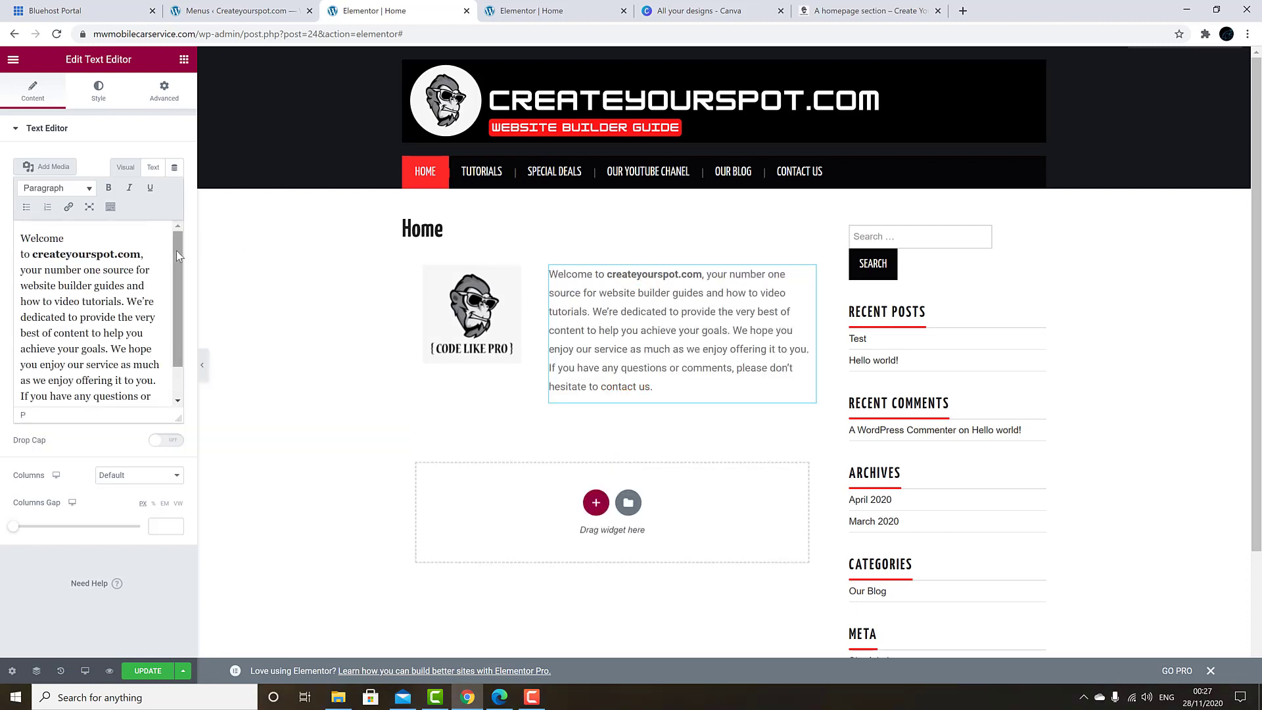
Step: Try the Heading 1, Heading 4 and Heading 6 formats on the welcome text and return it to Paragraph
click(89, 189)
click(77, 237)
click(89, 188)
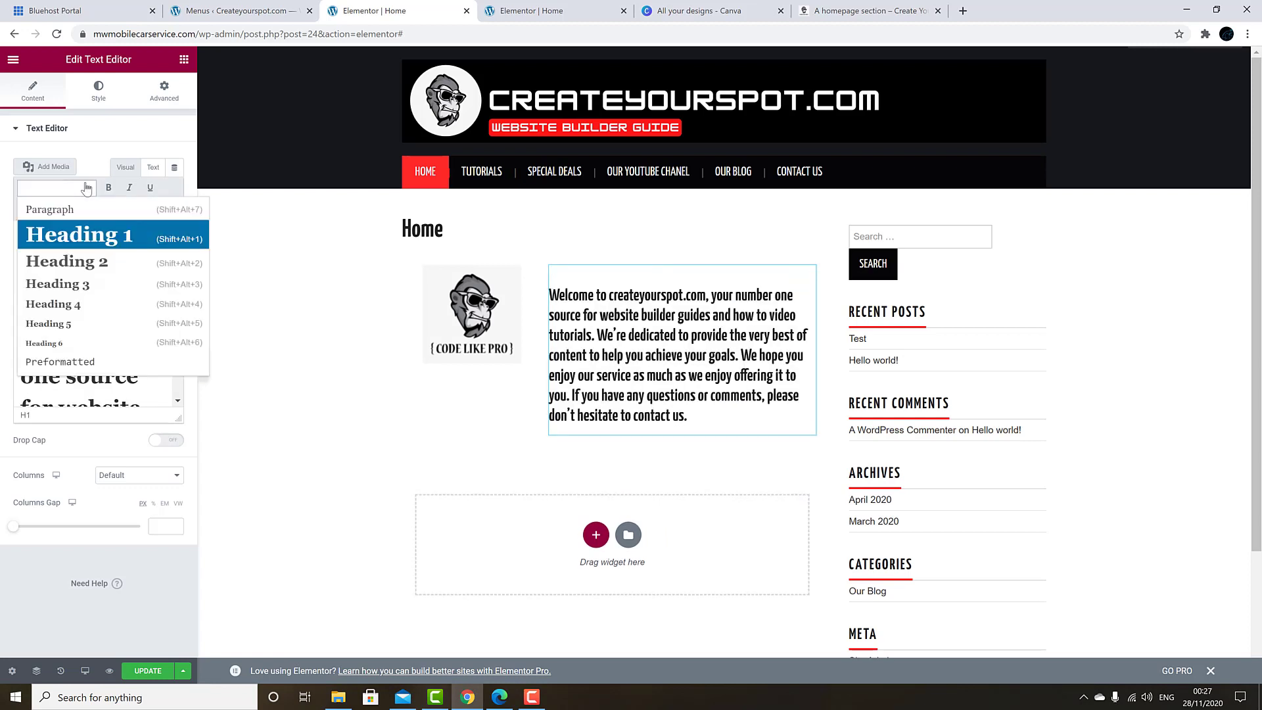
click(67, 304)
click(91, 188)
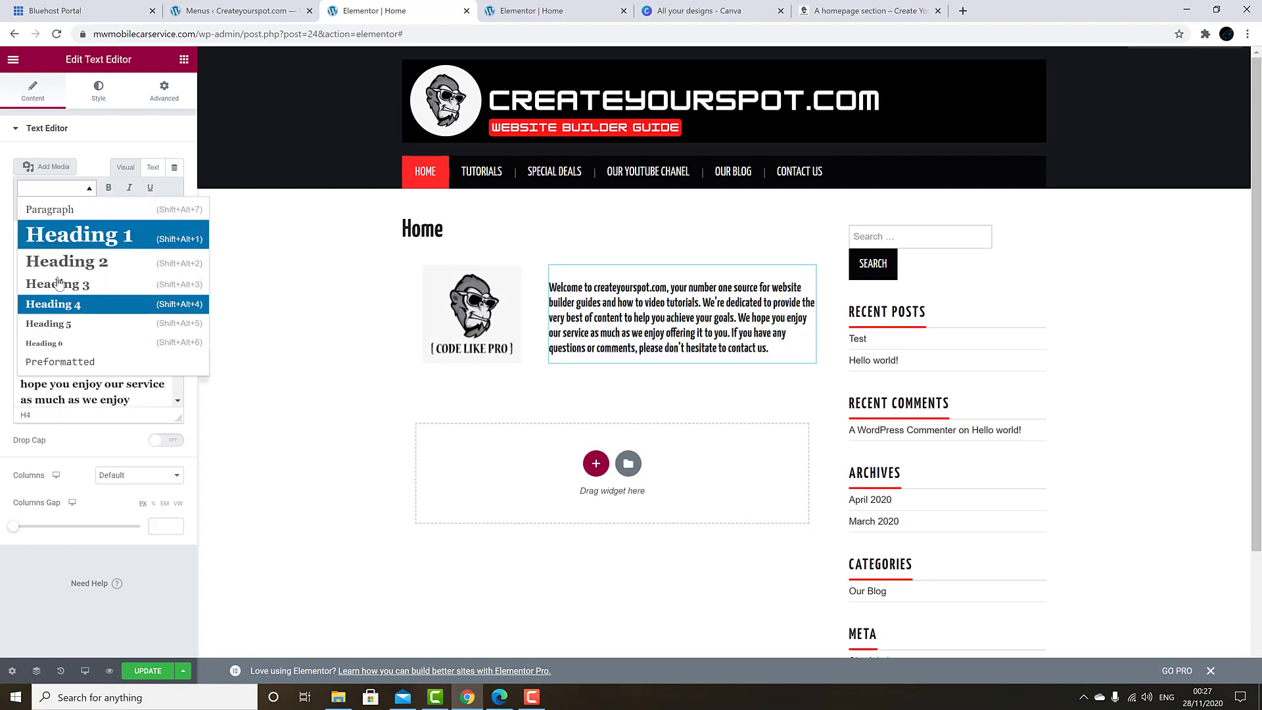
click(44, 342)
click(89, 189)
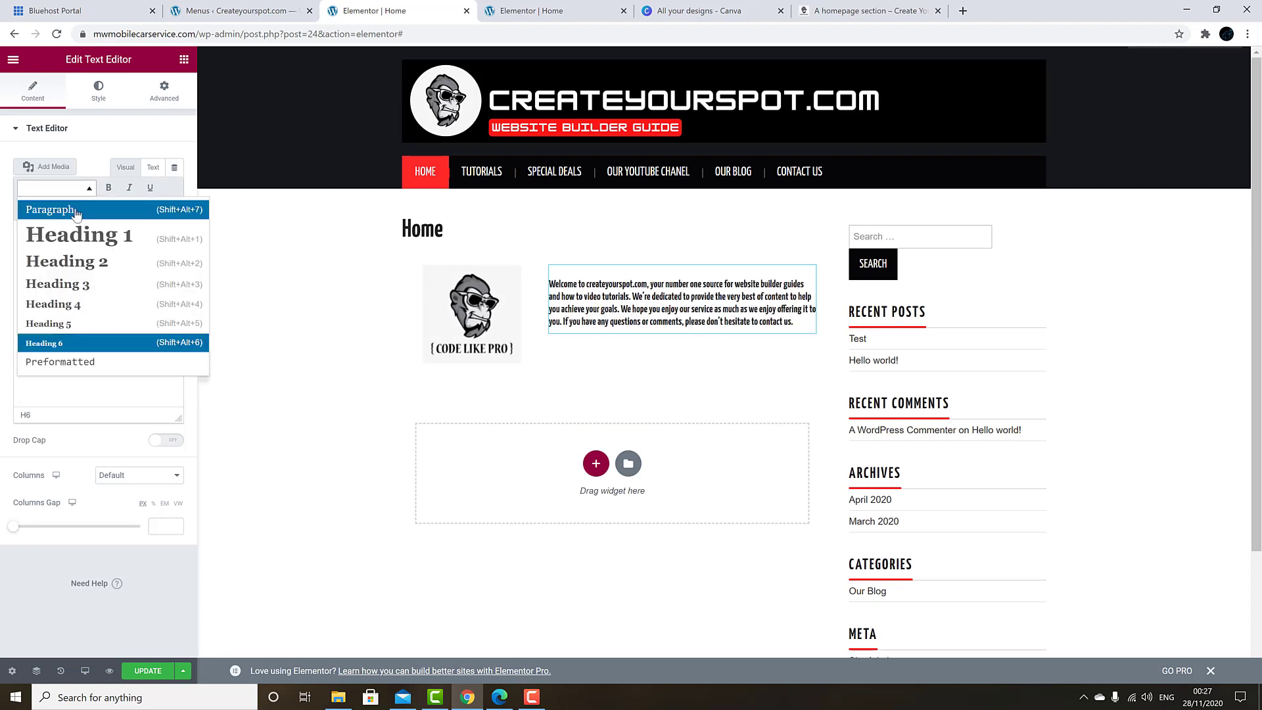
click(46, 206)
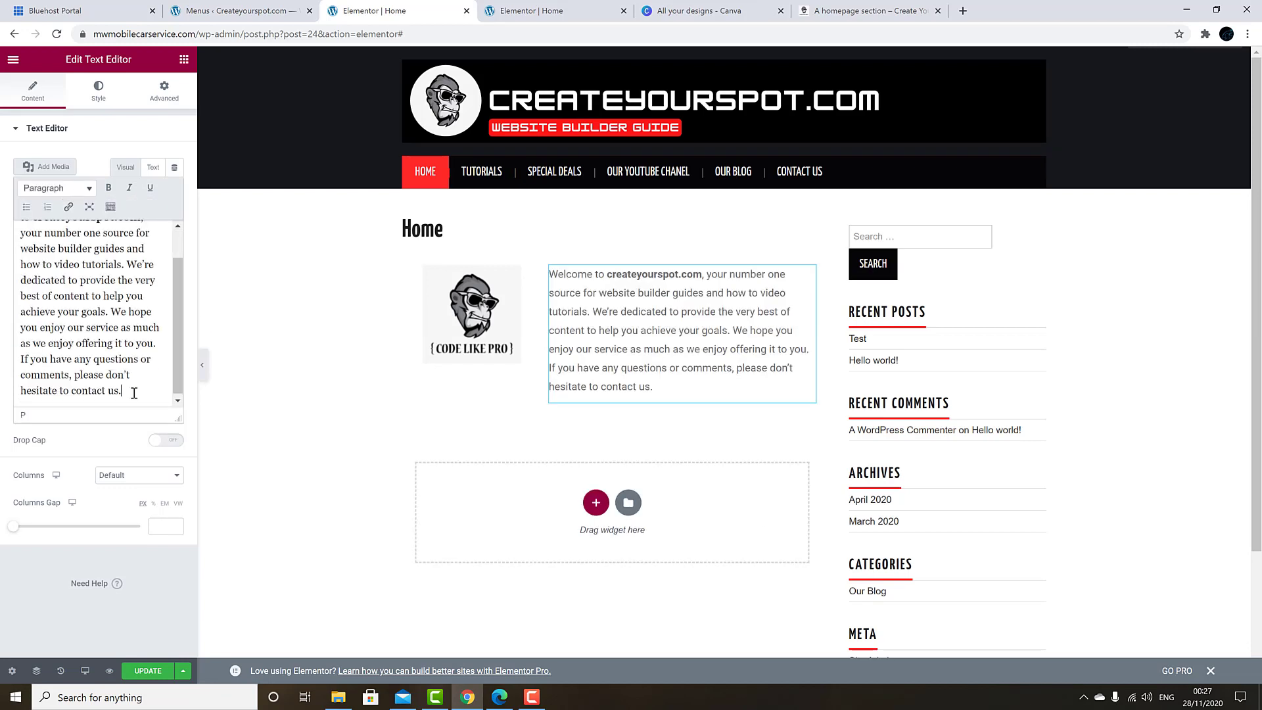
drag(134, 392, 71, 392)
click(68, 207)
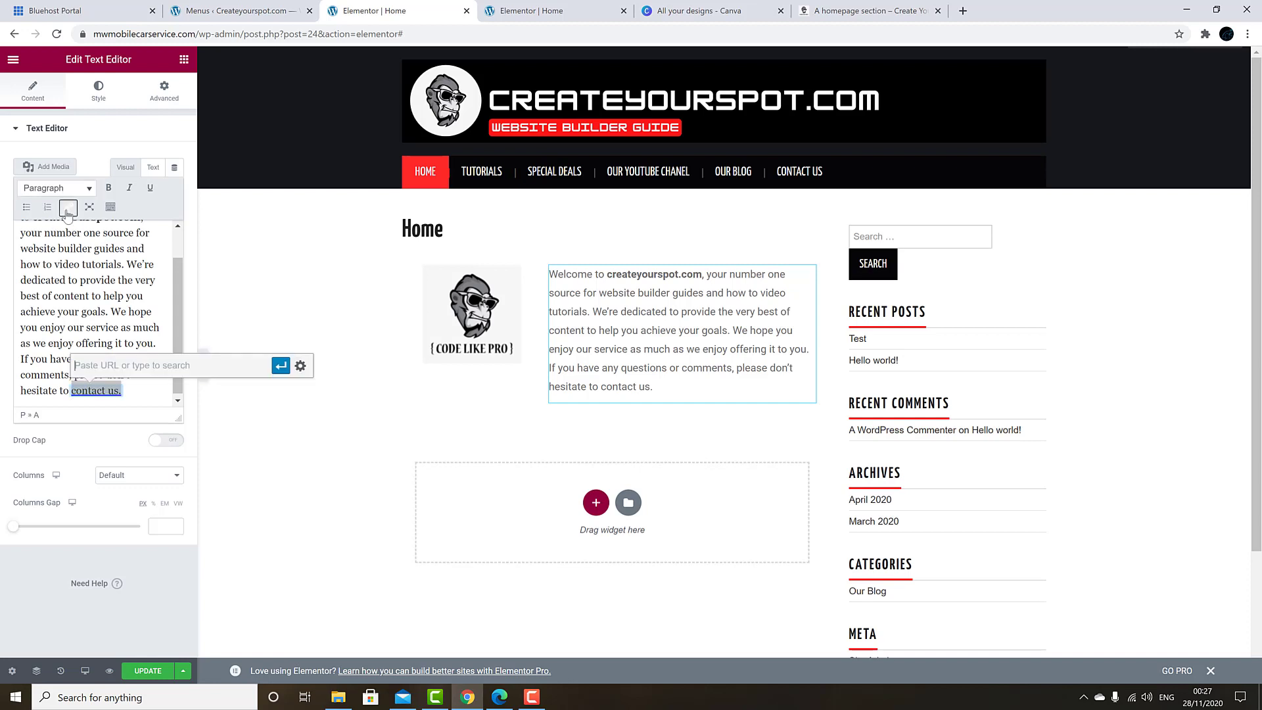
right_click(147, 363)
click(183, 463)
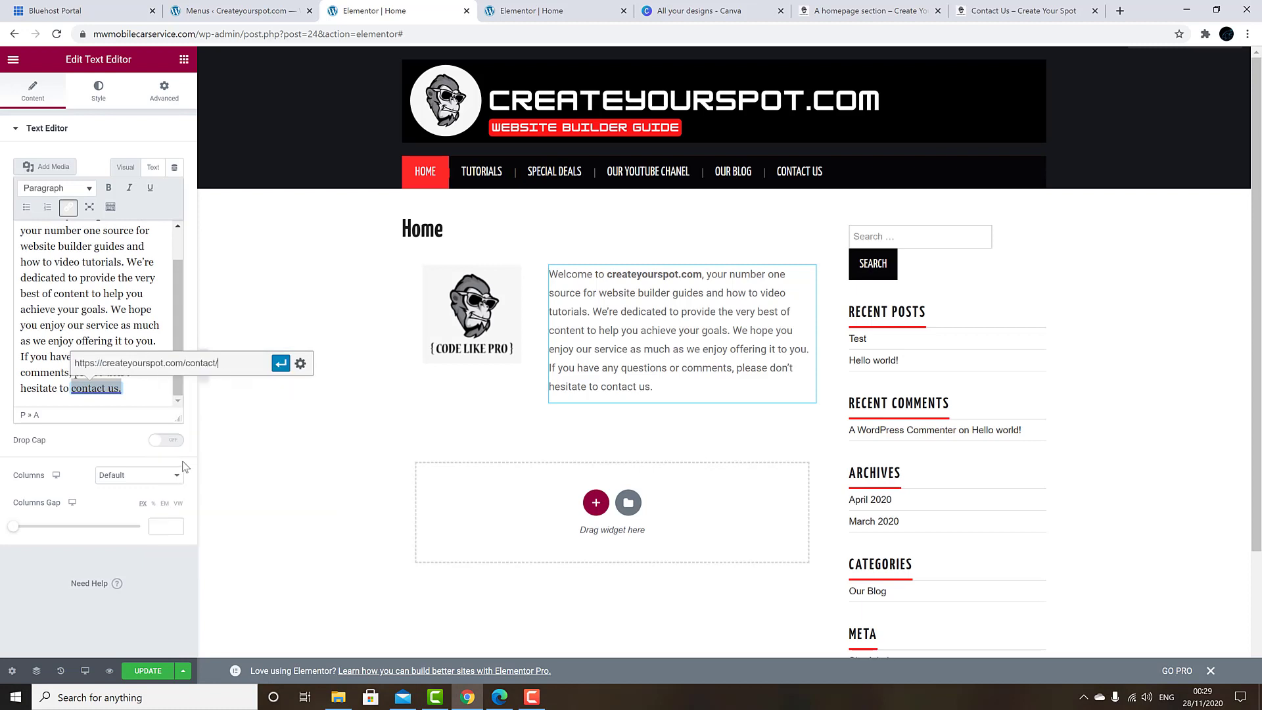
click(281, 362)
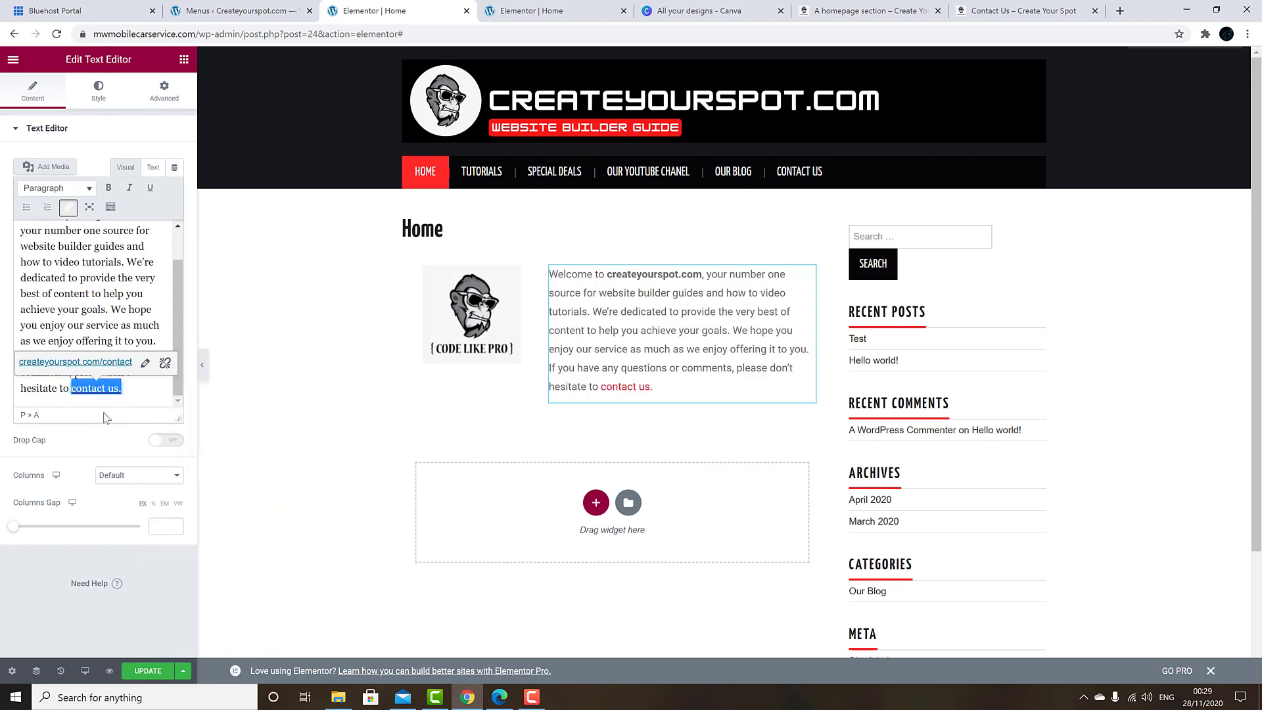
click(115, 363)
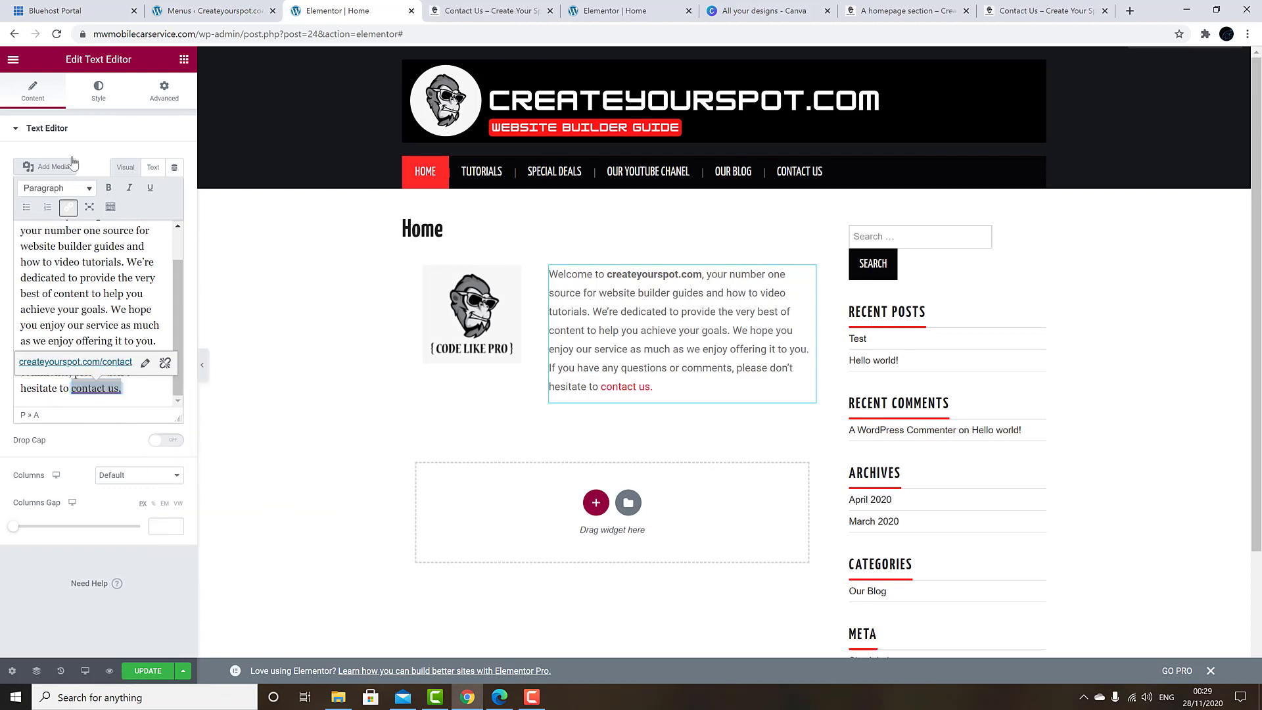
Step: Set the welcome text's typography family to Yanone Kaffeesatz
click(96, 94)
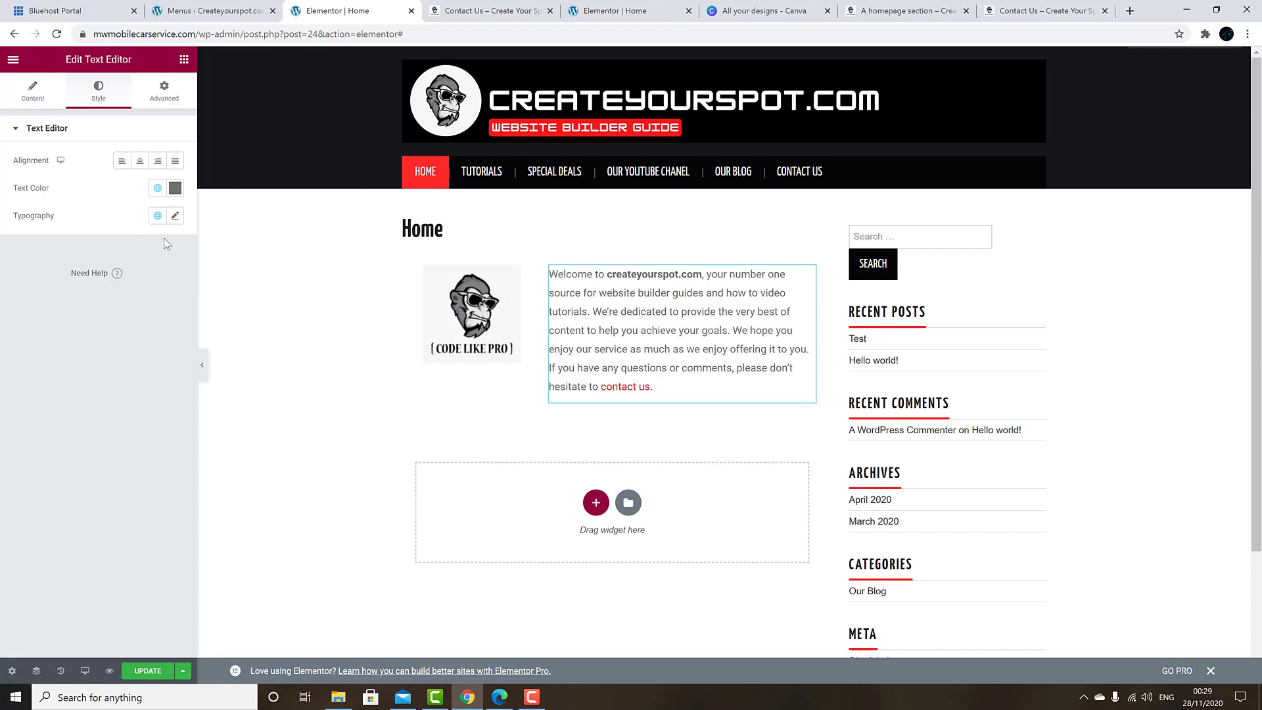
click(175, 215)
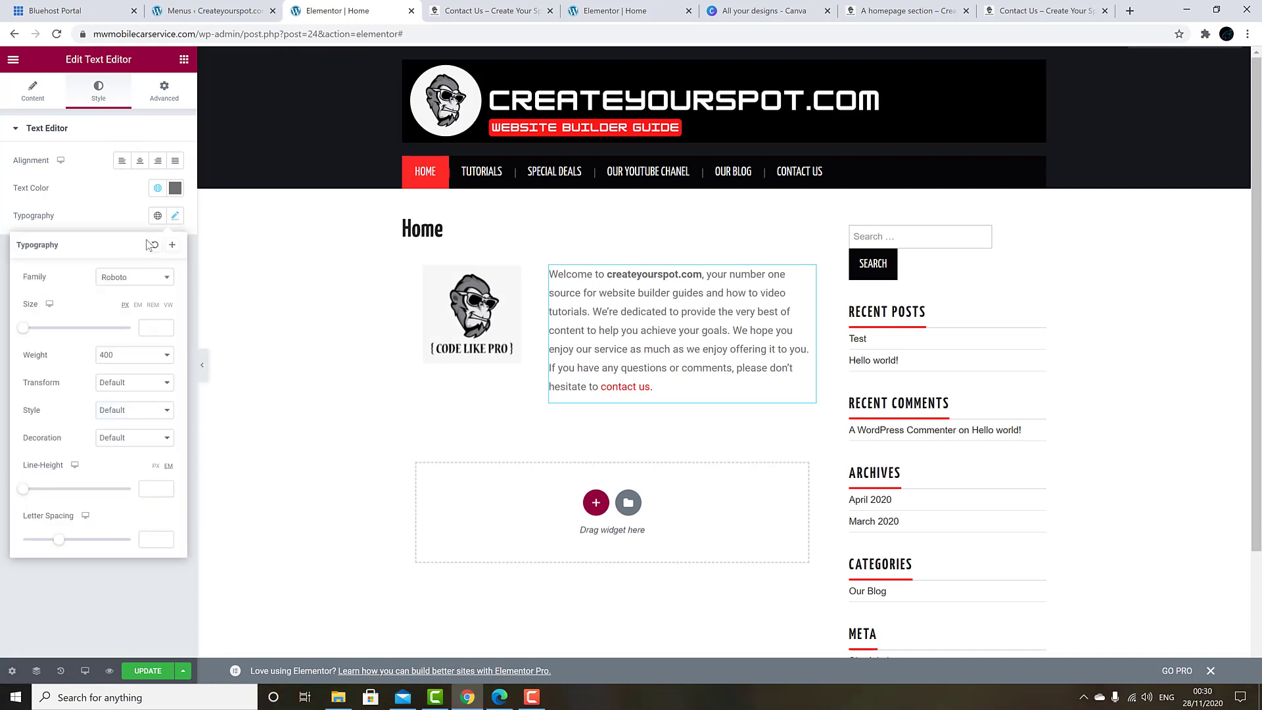
click(132, 278)
text(yan)
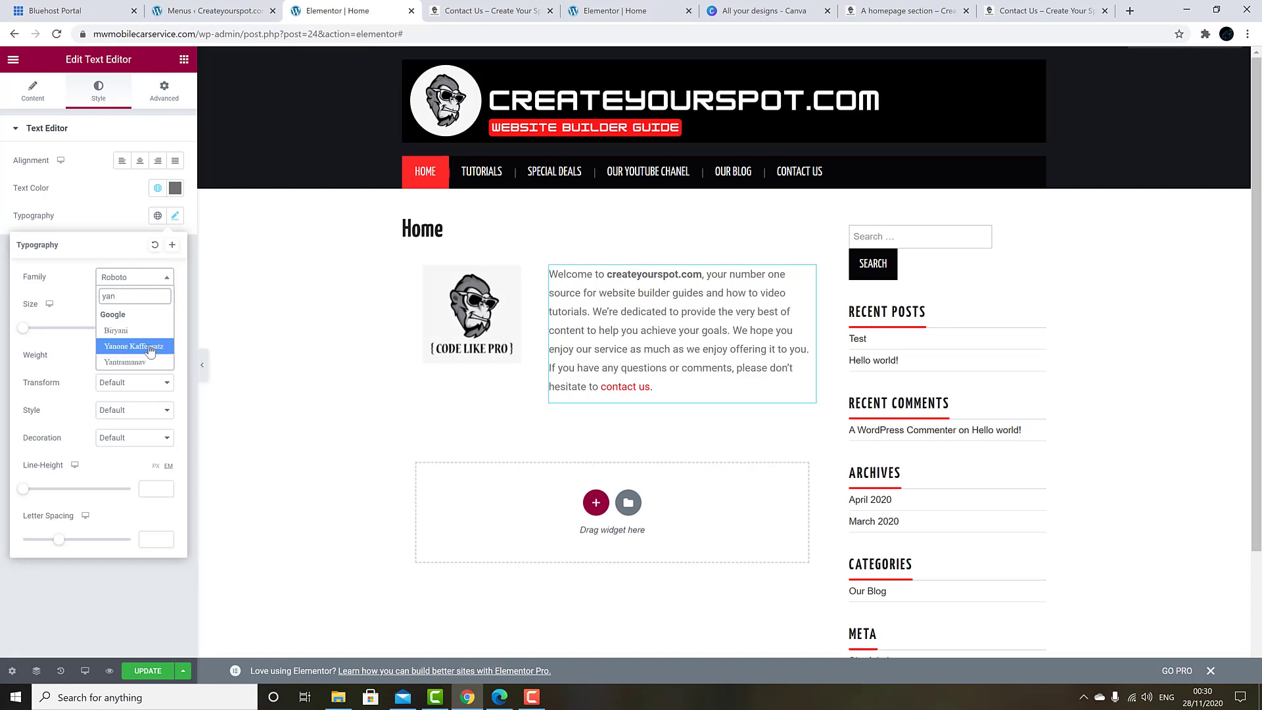
click(150, 351)
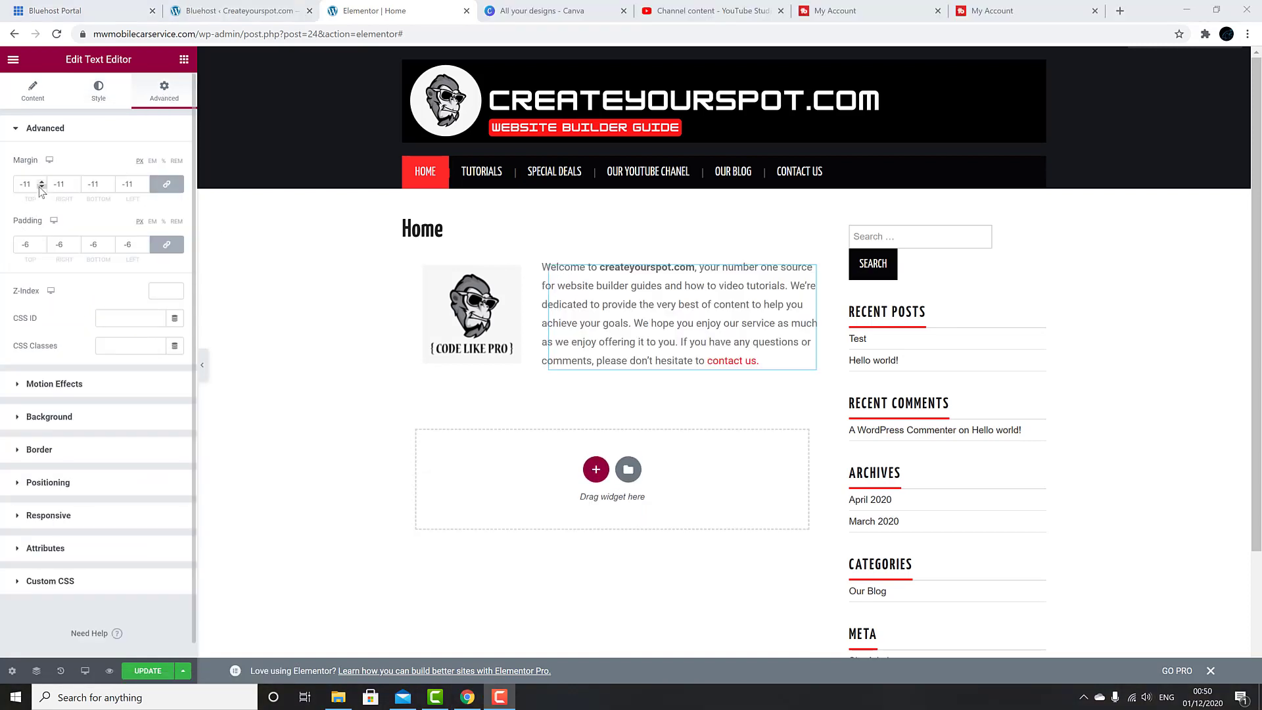
Step: Try smaller negative margins on the welcome text, and set both its padding and its margin to 0 on all sides
click(41, 182)
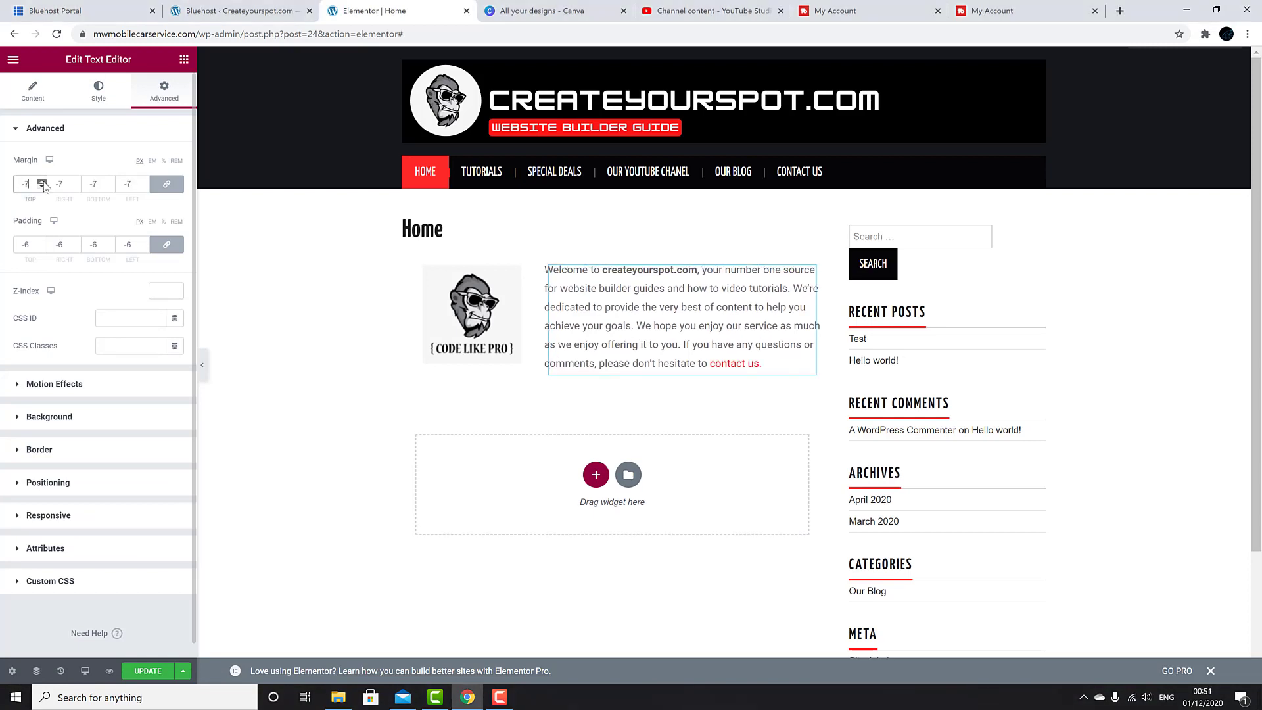
click(42, 247)
drag(42, 244, 8, 249)
text(0)
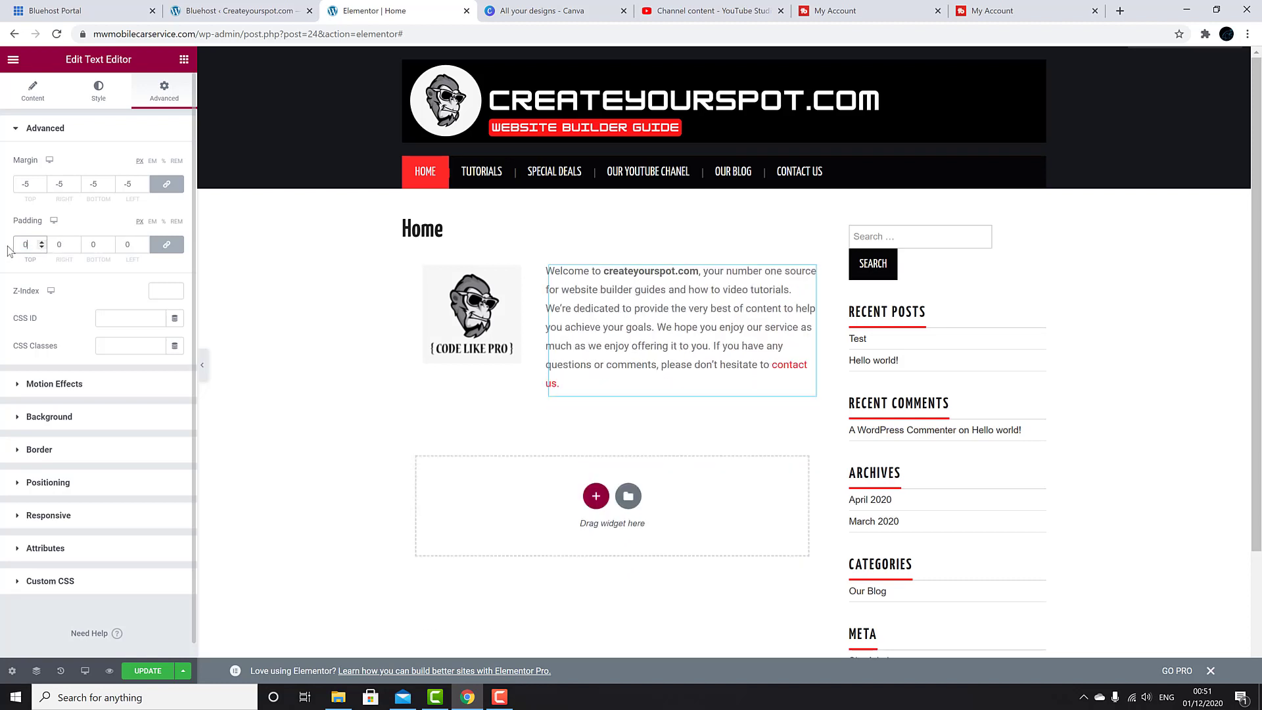
drag(34, 184, 12, 189)
text(0)
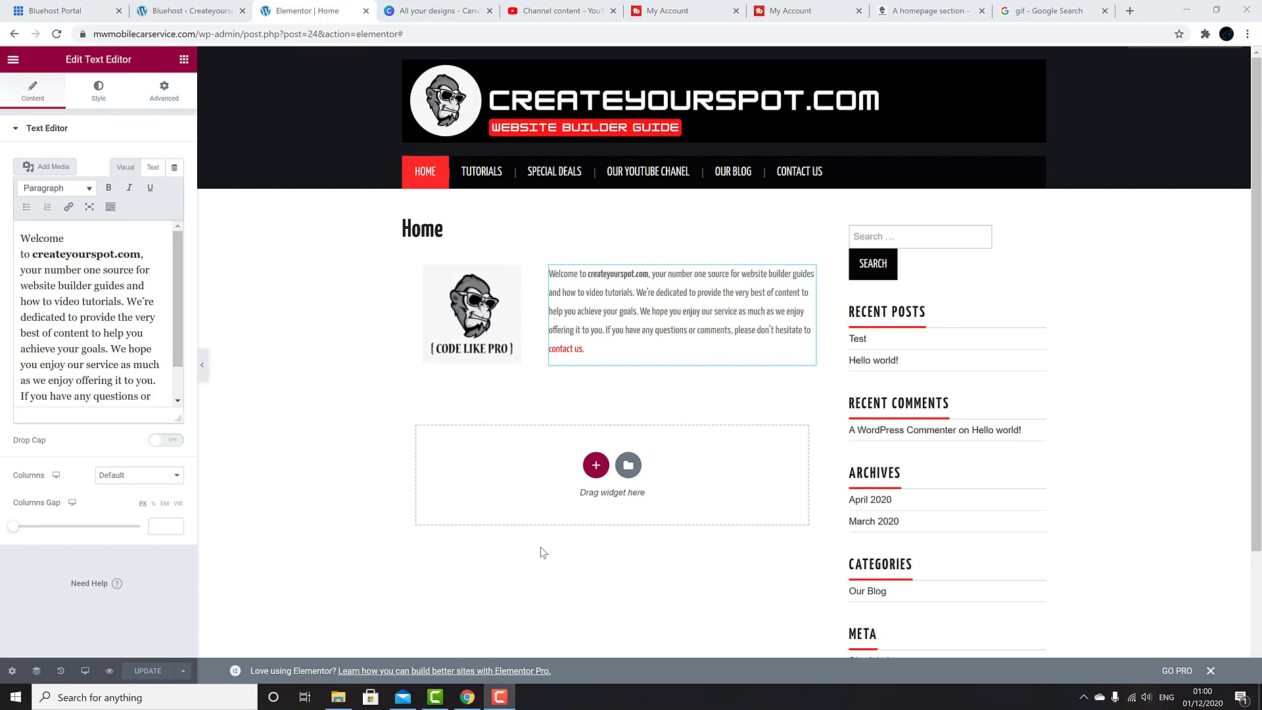
Step: Add a single-column section below the welcome text with a Heading widget titled "Hosting Coupons & Latest Deals"
click(595, 465)
click(442, 496)
drag(145, 186, 617, 376)
text(Hos)
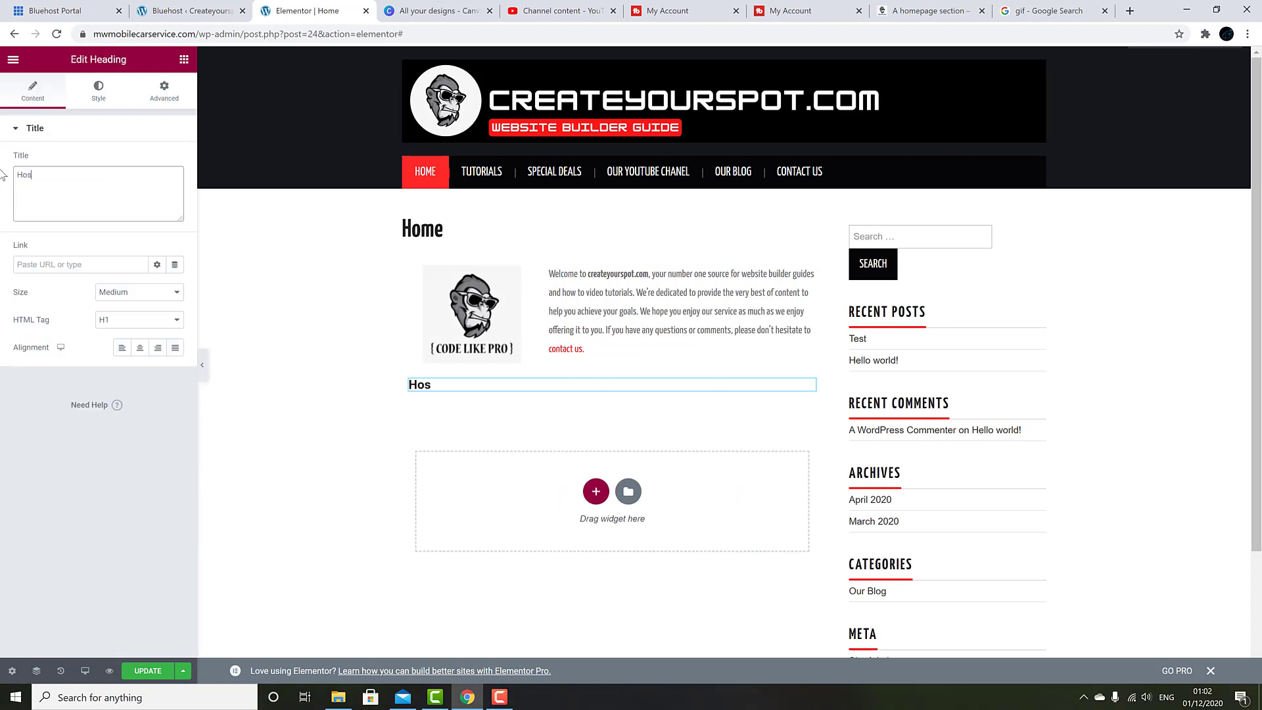
text(ting Coupons A)
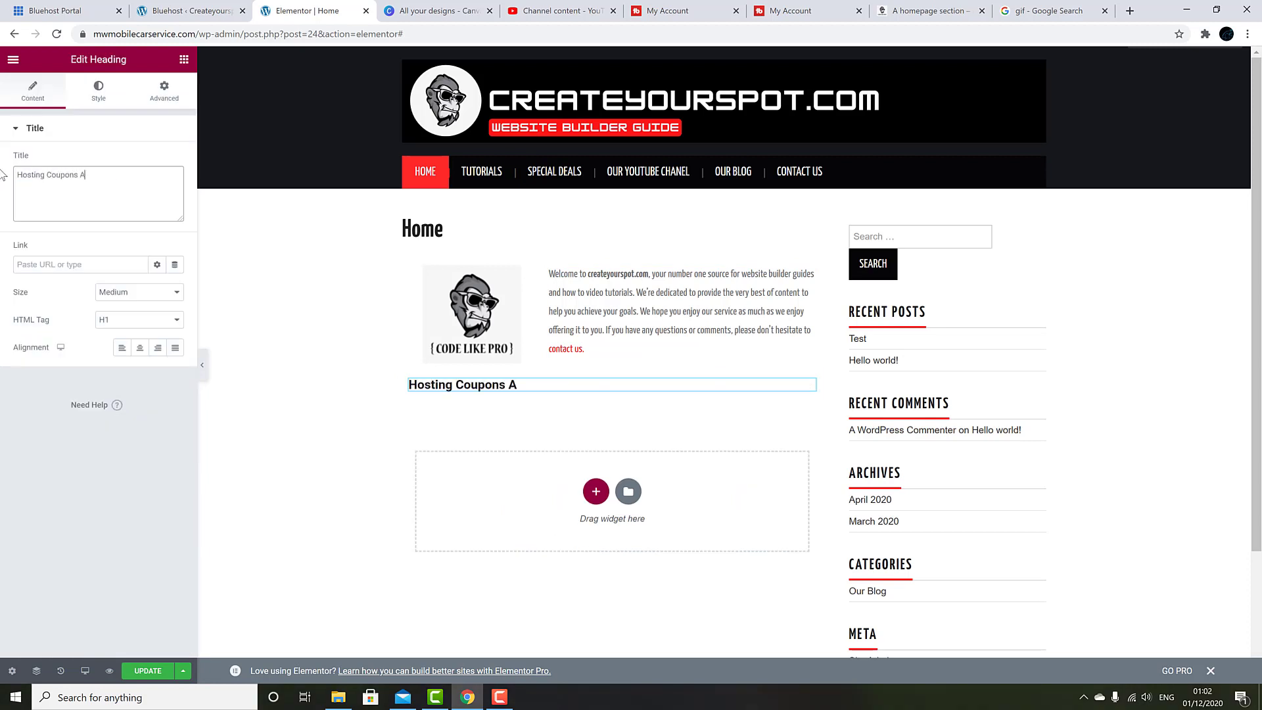
key(BackSpace)
key(BackSpace)
text(& Latest Deals)
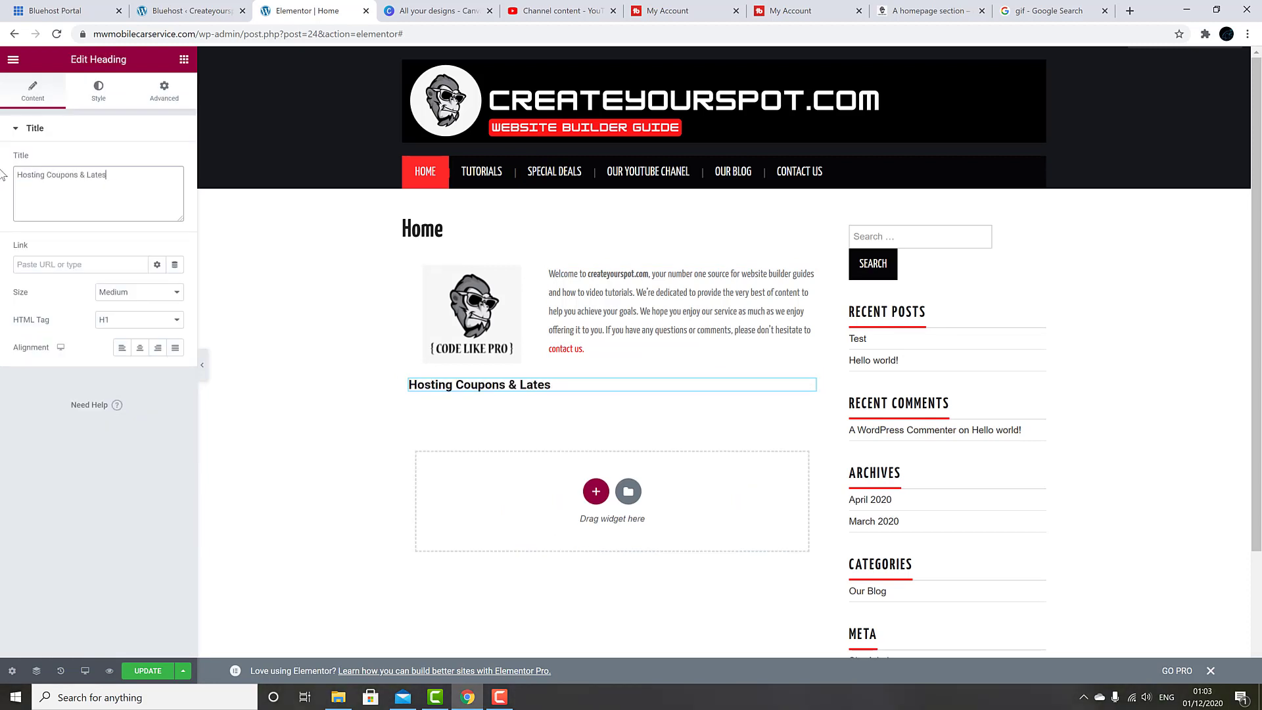
Step: Choose a larger size for the "Hosting Coupons & Latest Deals" heading and set its font family to Yanone Kaffeesatz
click(178, 296)
click(167, 344)
click(98, 91)
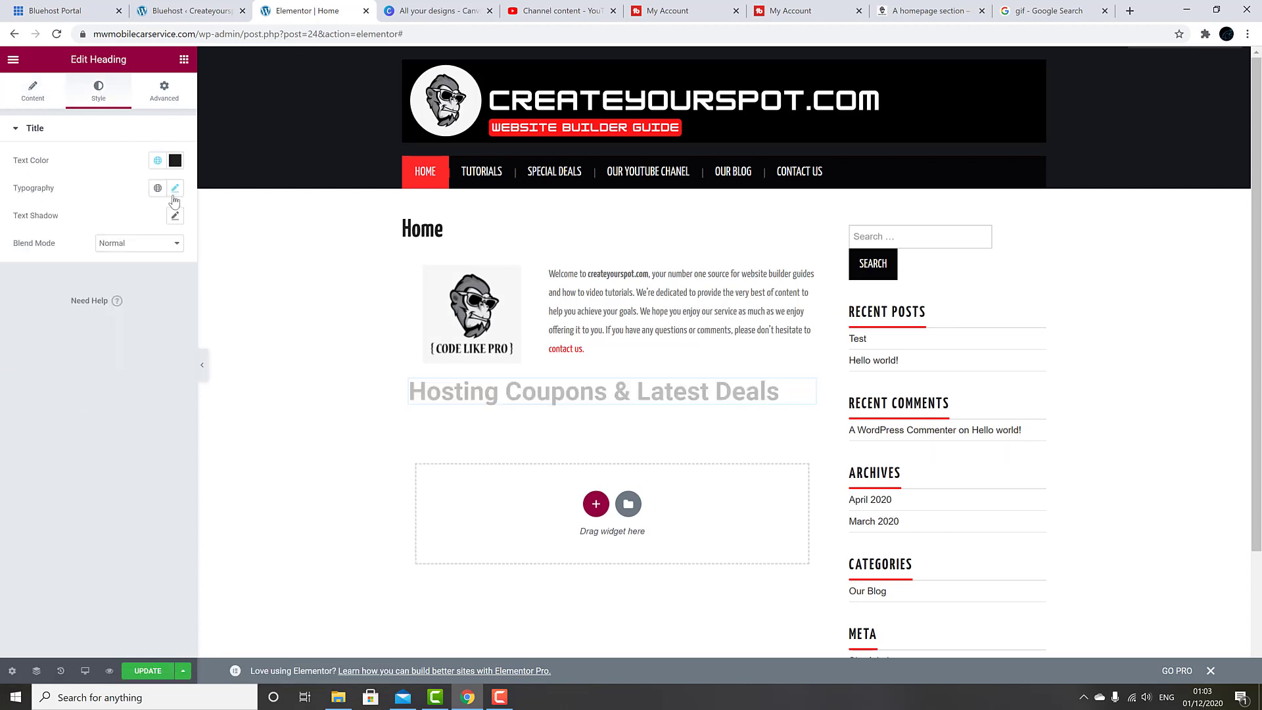
click(175, 188)
click(167, 250)
text(ya)
scroll(119, 362, down, 2)
click(138, 370)
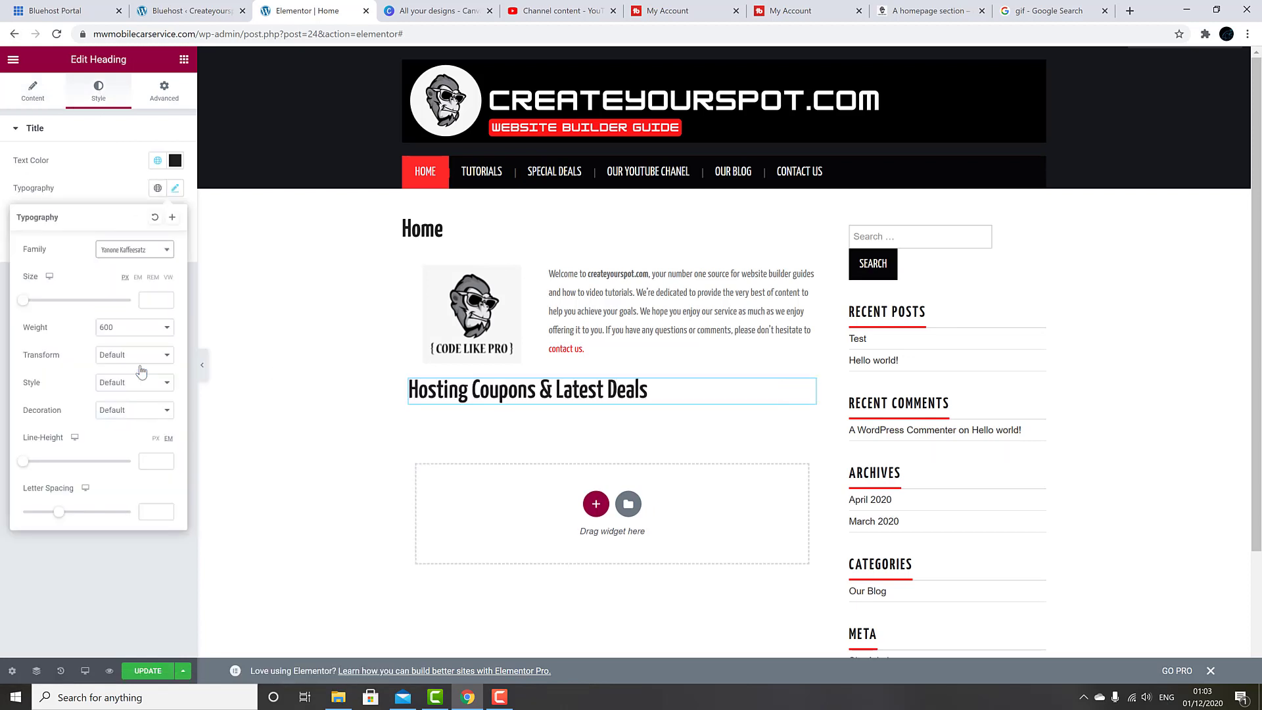
click(214, 364)
Step: Add a one-third and two-thirds column section below the heading and insert wordpress-graphic-GIF-1.gif in an Image widget in the narrow column
click(596, 504)
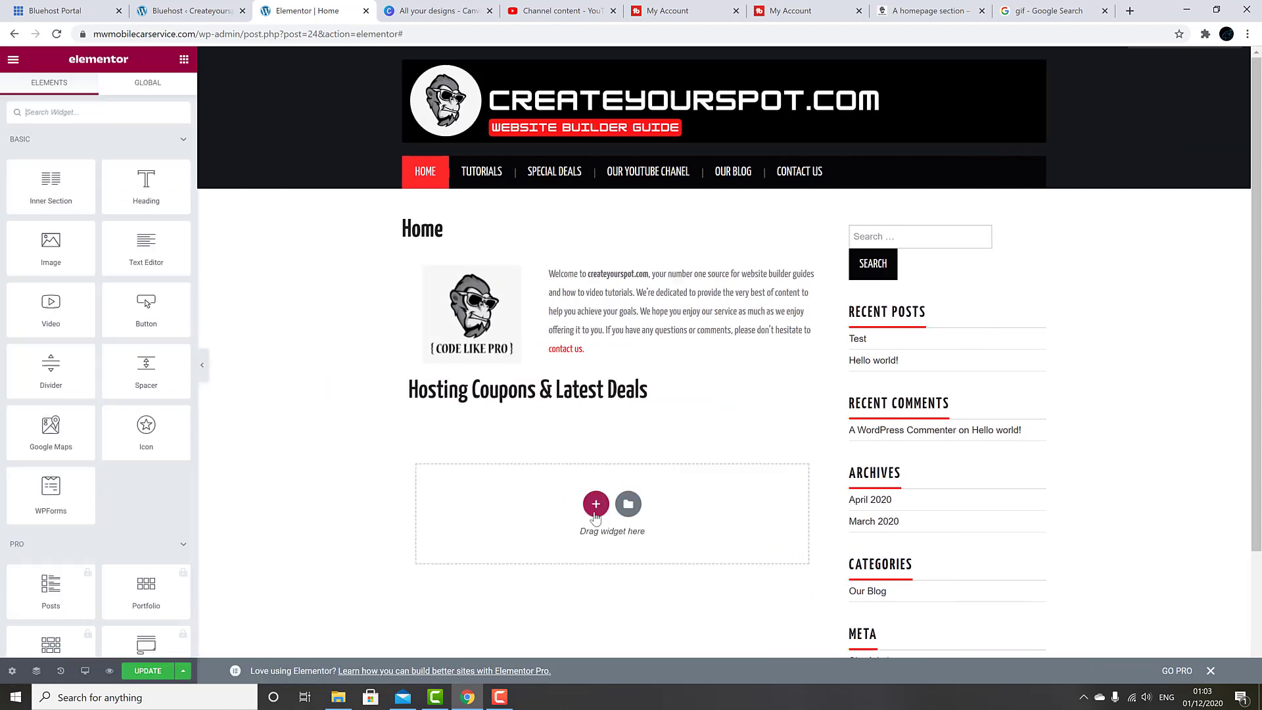
click(694, 540)
click(472, 431)
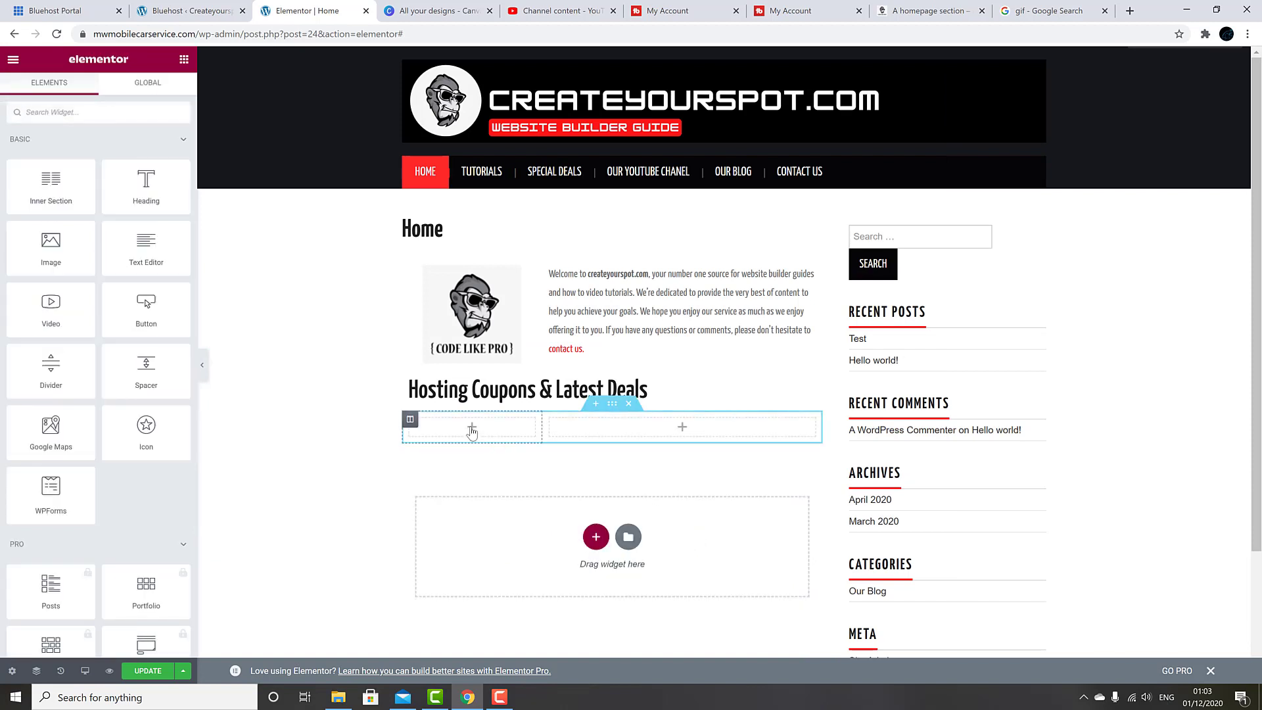
drag(73, 274, 448, 429)
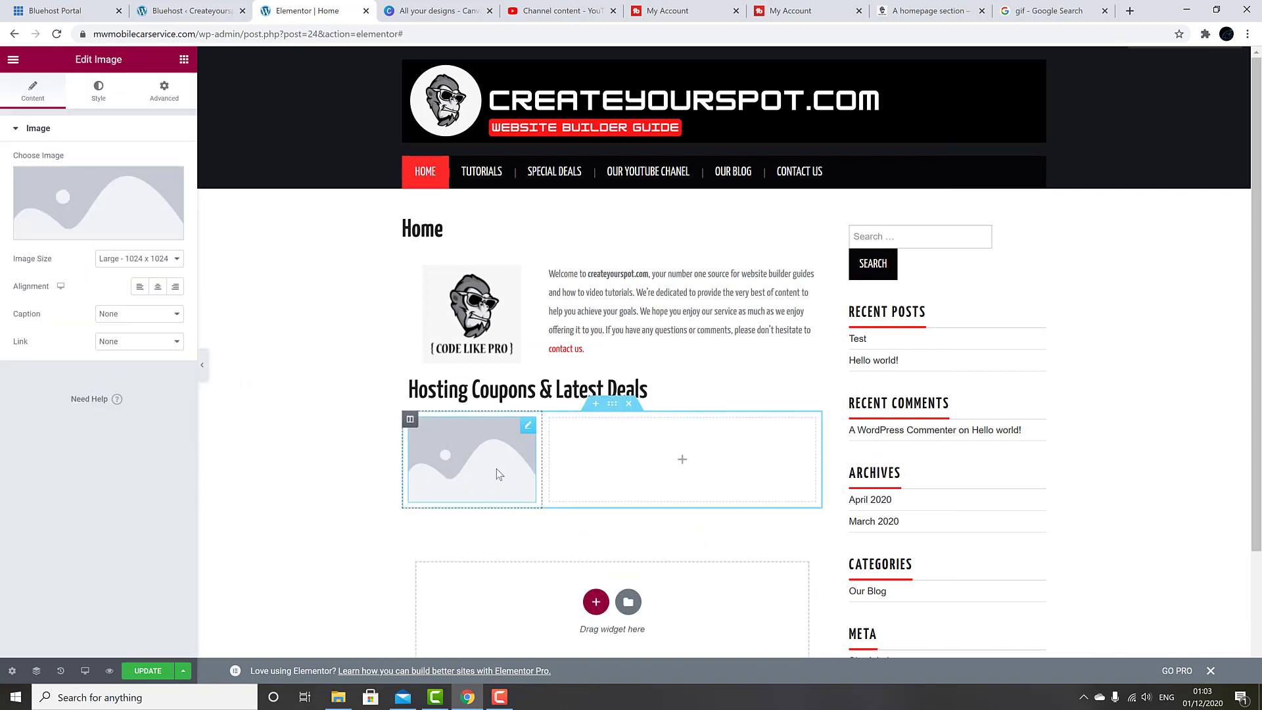
click(143, 244)
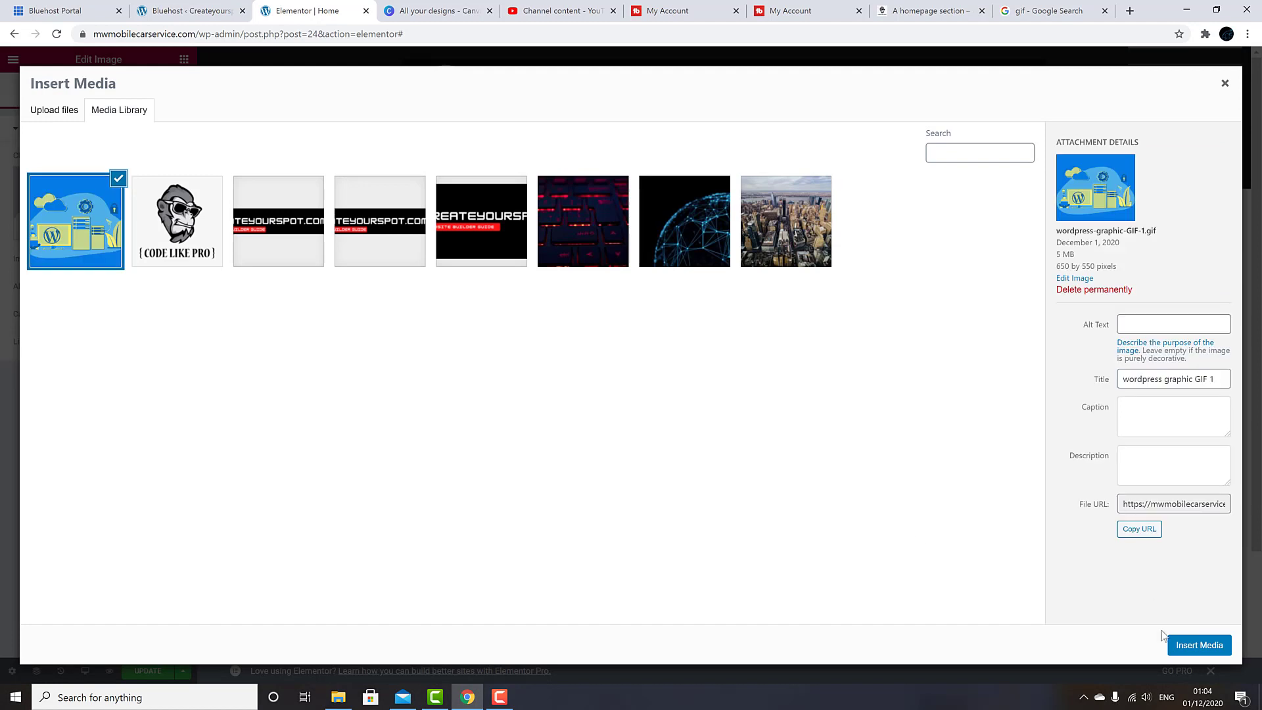
click(1186, 650)
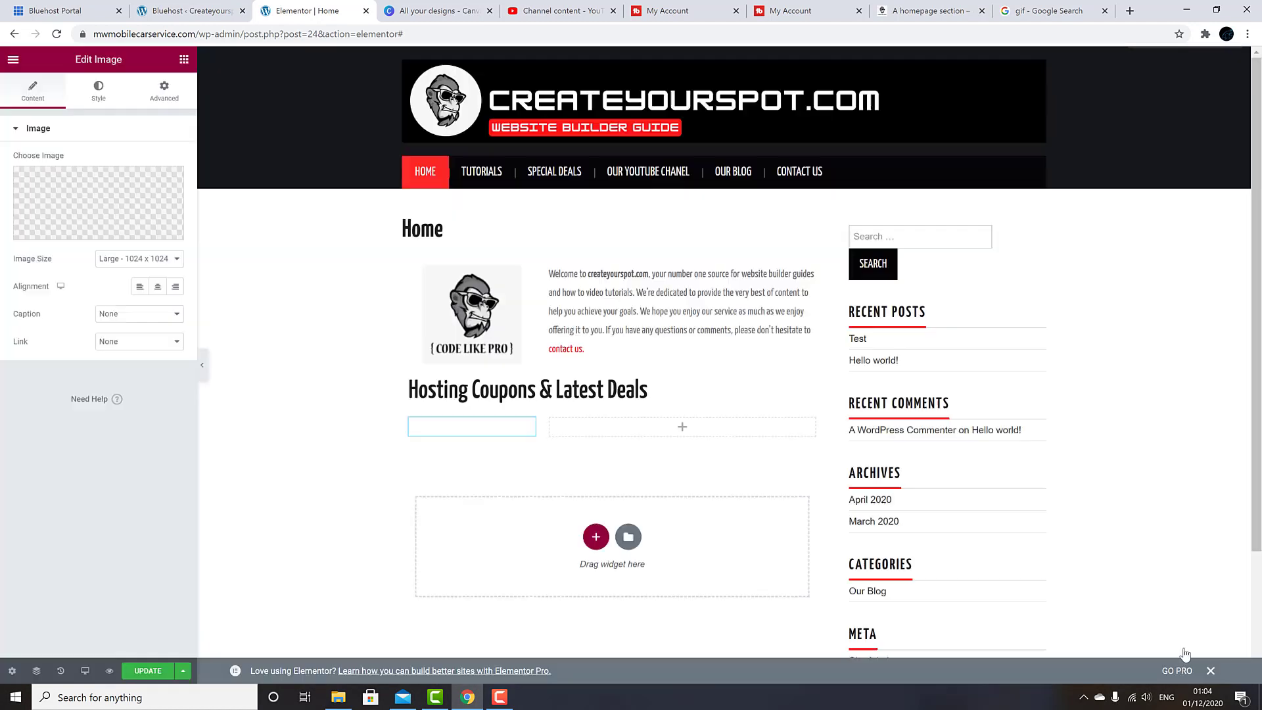
Step: Add a Text Editor widget to the wide column beside the WordPress GIF
click(499, 698)
click(756, 539)
click(683, 470)
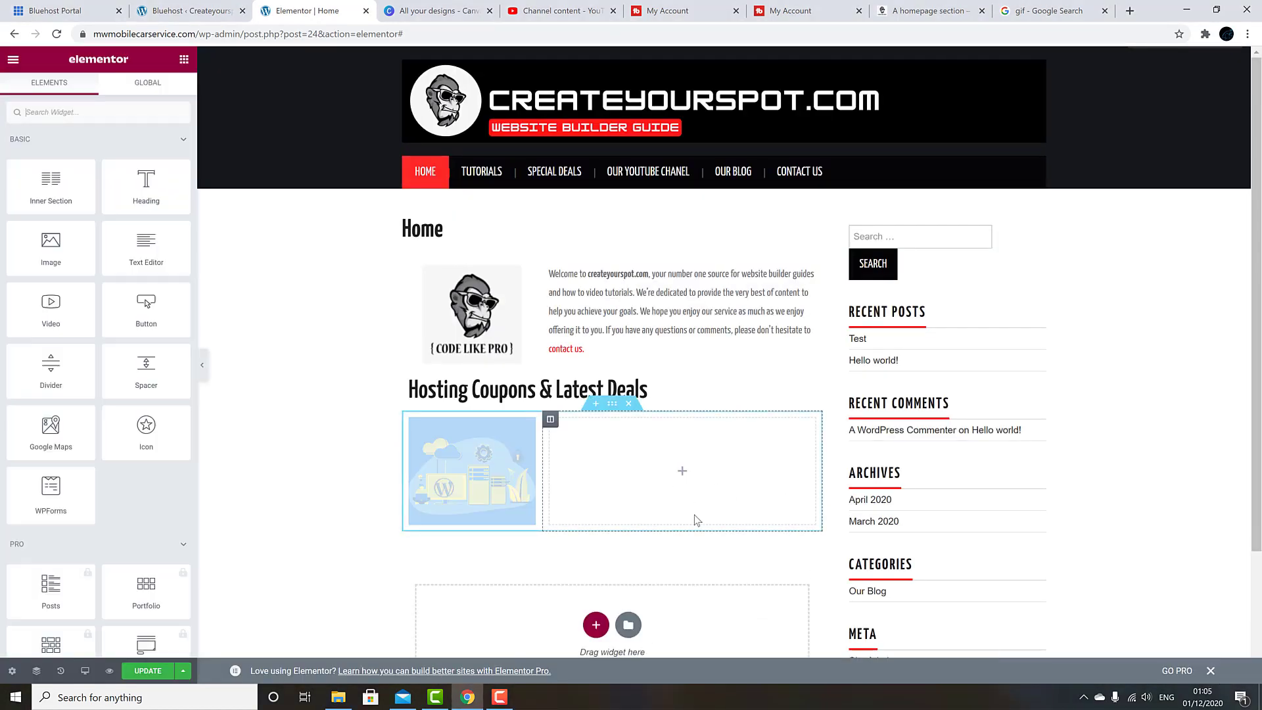
drag(146, 250, 676, 521)
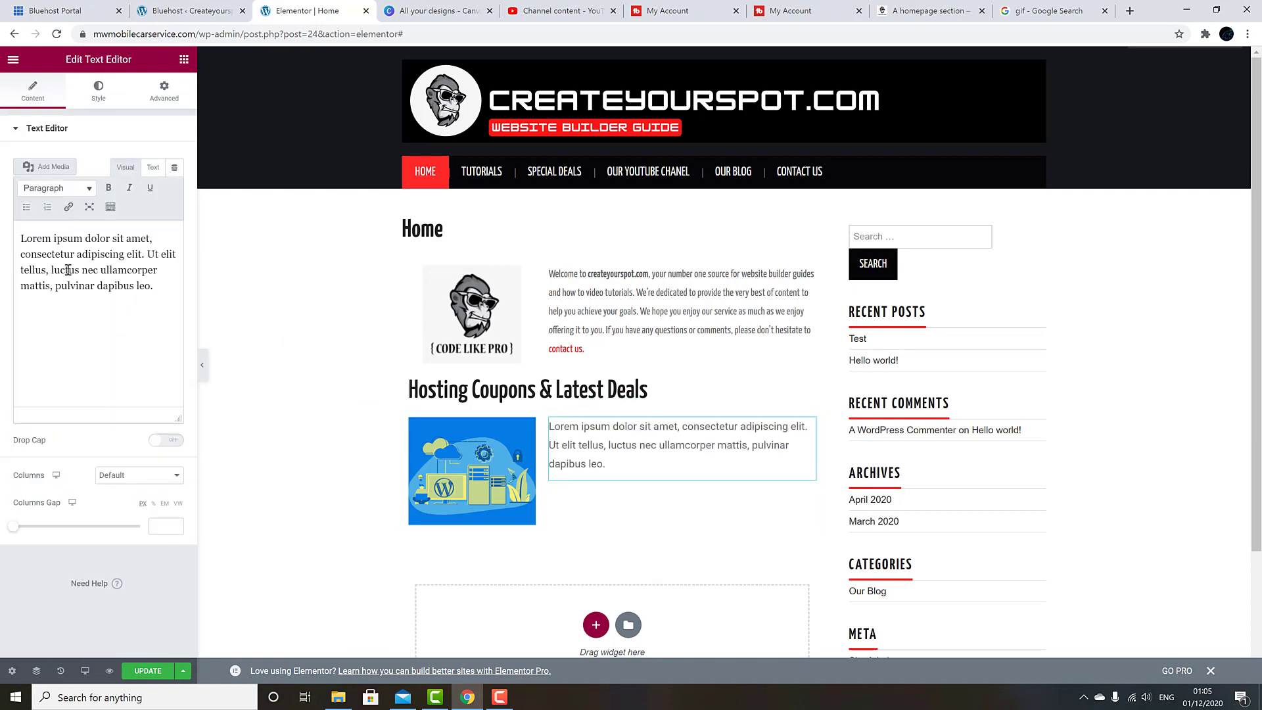
Step: Replace the placeholder text beside the WordPress GIF with the copied paragraph beginning "Years of close relationship with the top hosting companies"
click(161, 289)
drag(161, 289, 21, 238)
right_click(40, 237)
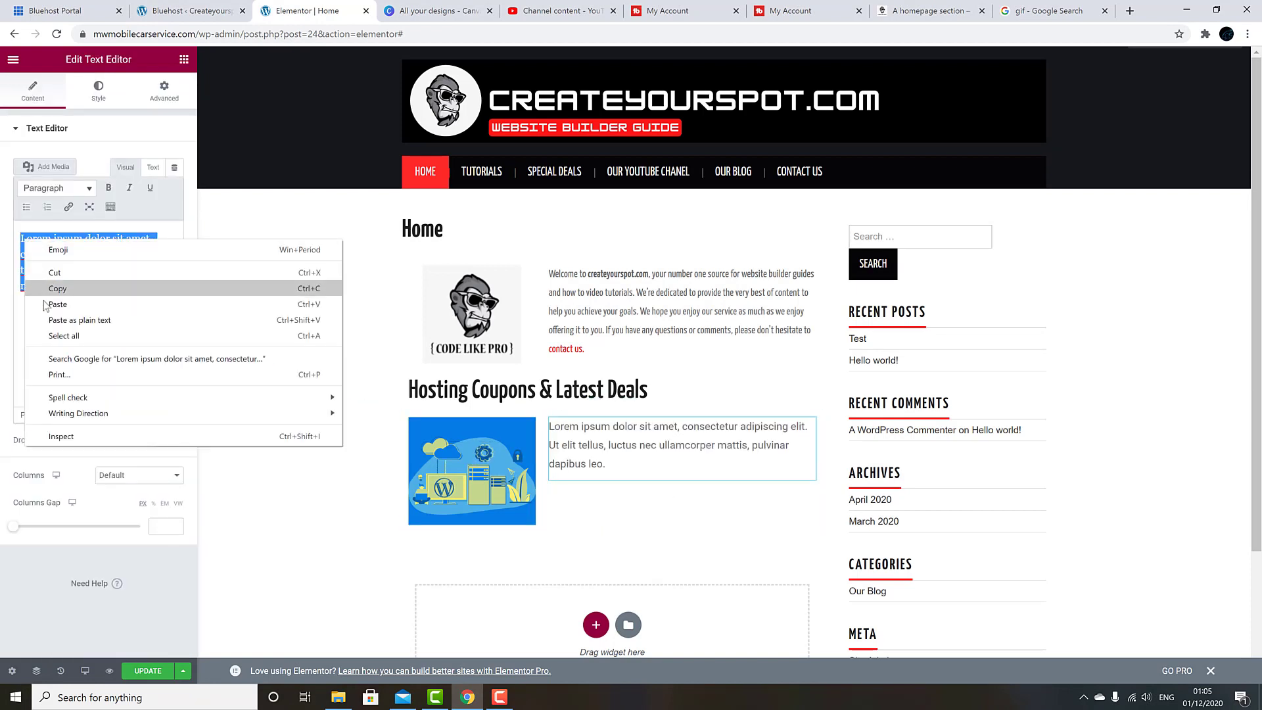
click(45, 305)
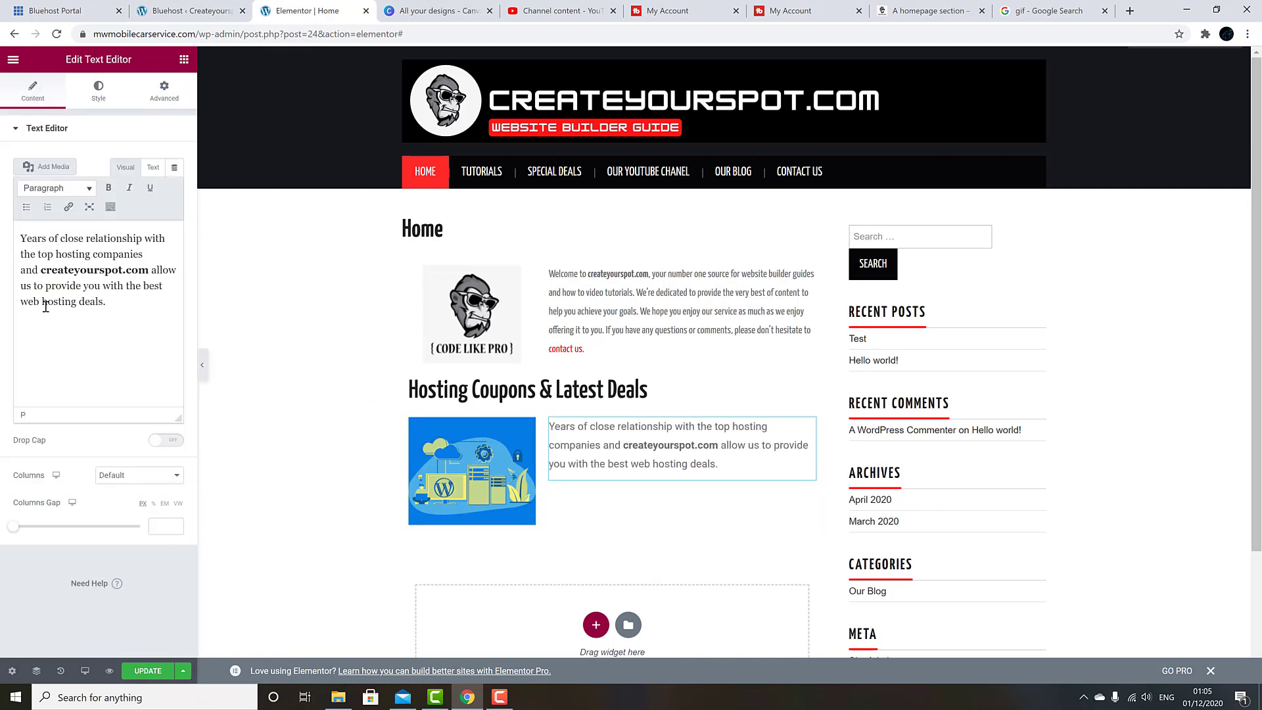
Step: Copy the style of the welcome paragraph and apply it to the hosting deals paragraph
click(667, 304)
right_click(667, 303)
drag(657, 303, 639, 444)
right_click(639, 445)
click(670, 533)
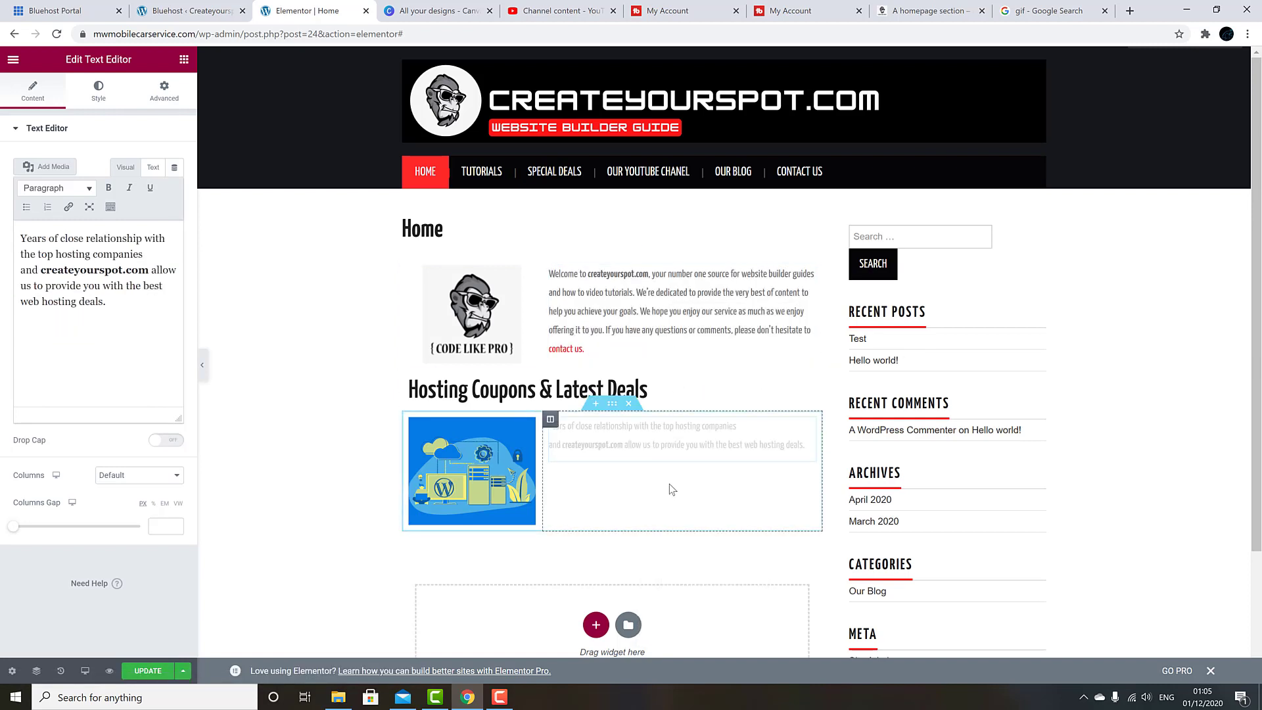
Step: Add a Heading widget below the hosting deals paragraph and title it "Learn More Here..."
drag(146, 187, 613, 454)
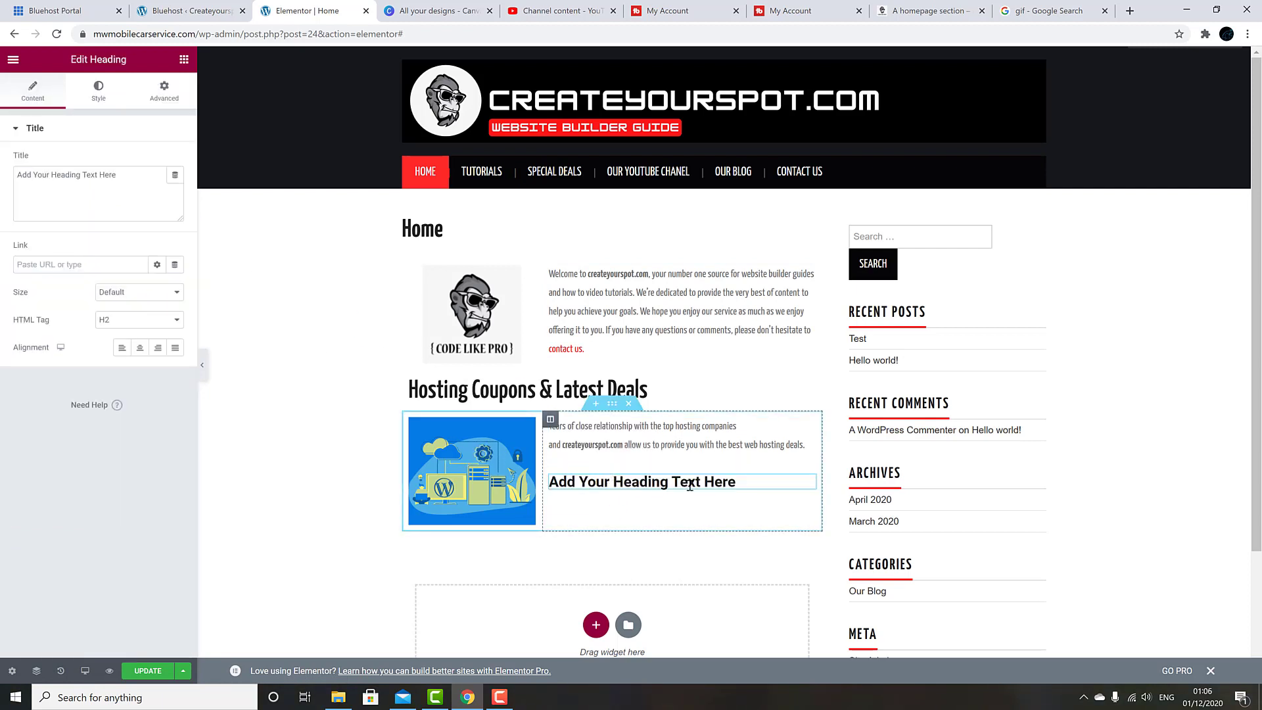
drag(746, 480, 542, 494)
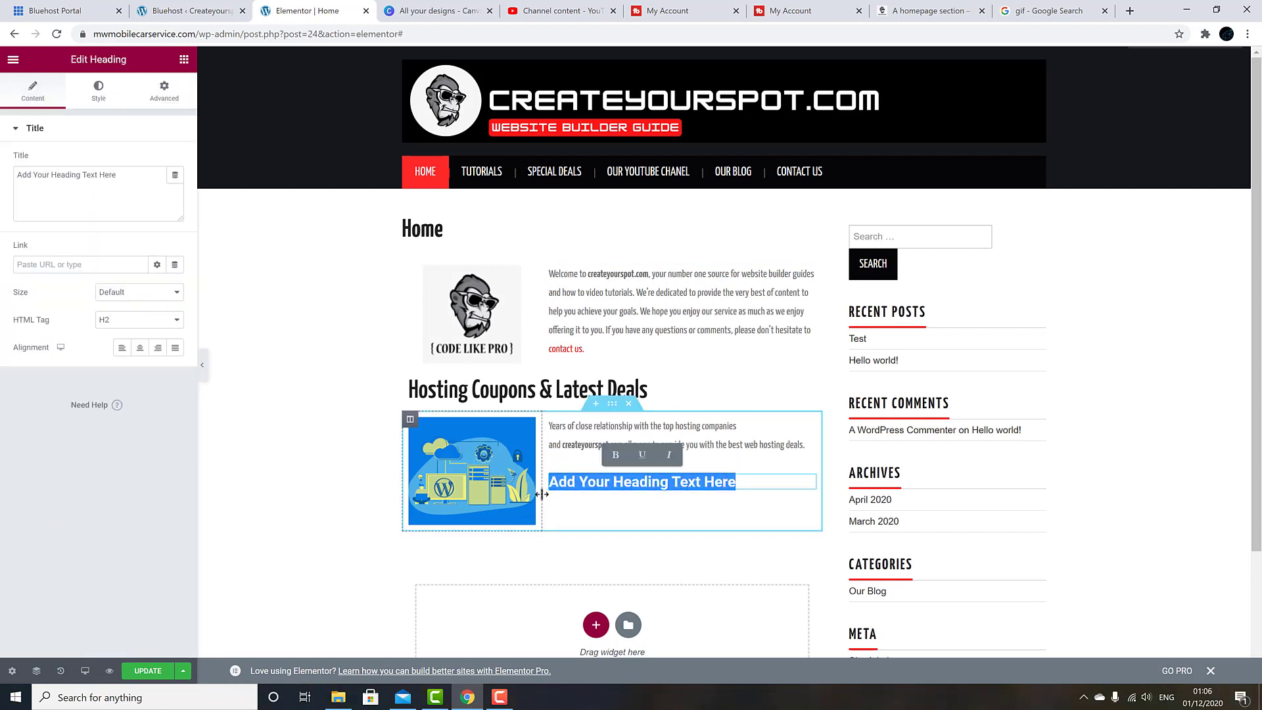
text(Learn)
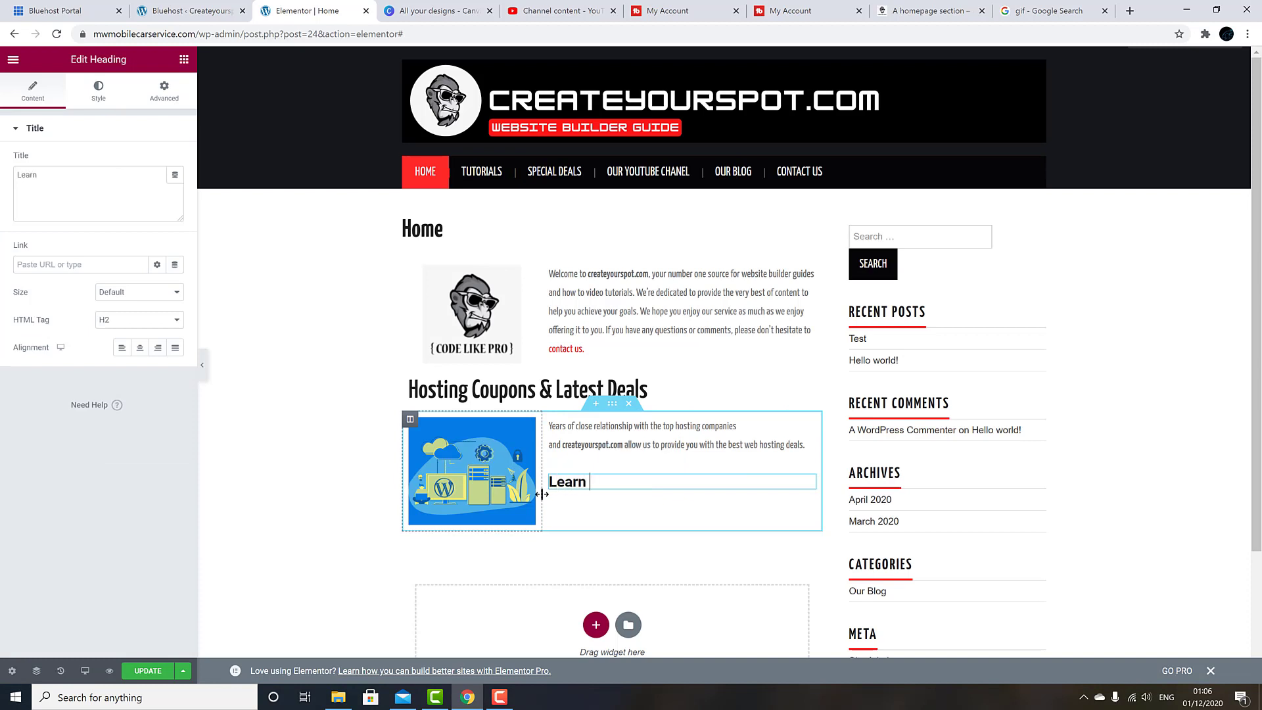
text( More Here)
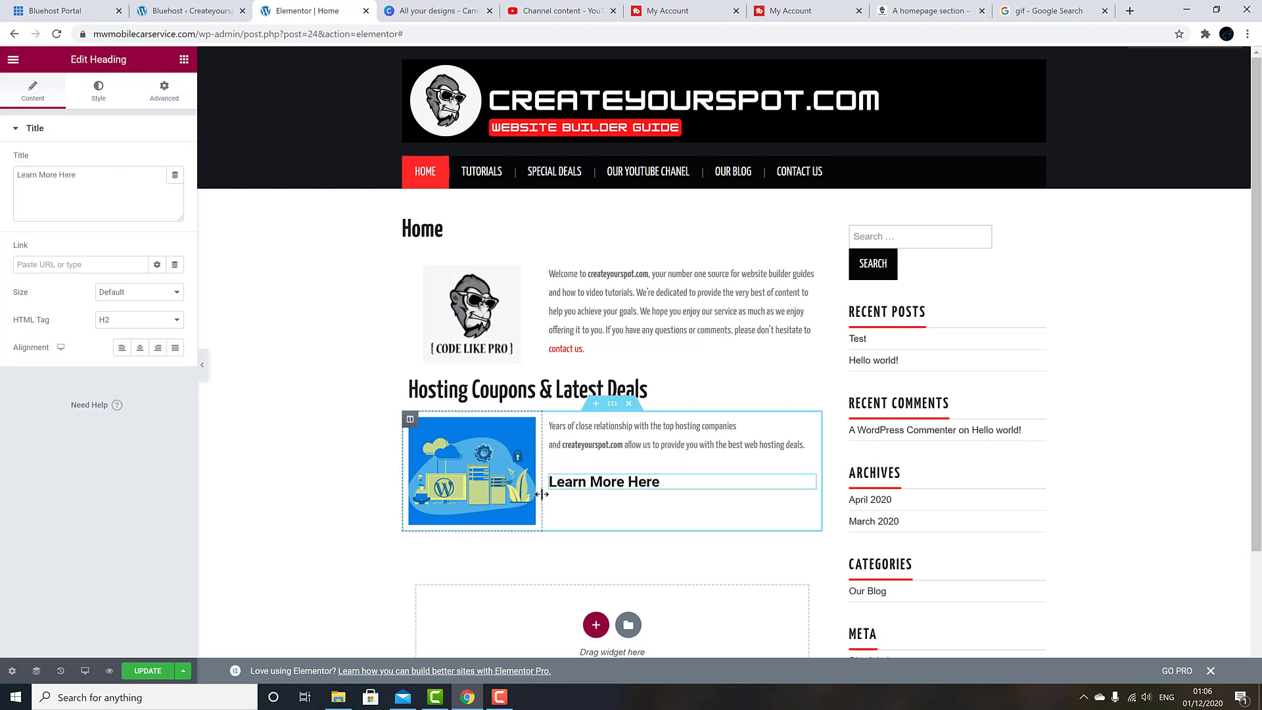
text(...)
Step: Copy the style of the "Hosting Coupons & Latest Deals" heading onto the "Learn More Here..." heading
right_click(544, 388)
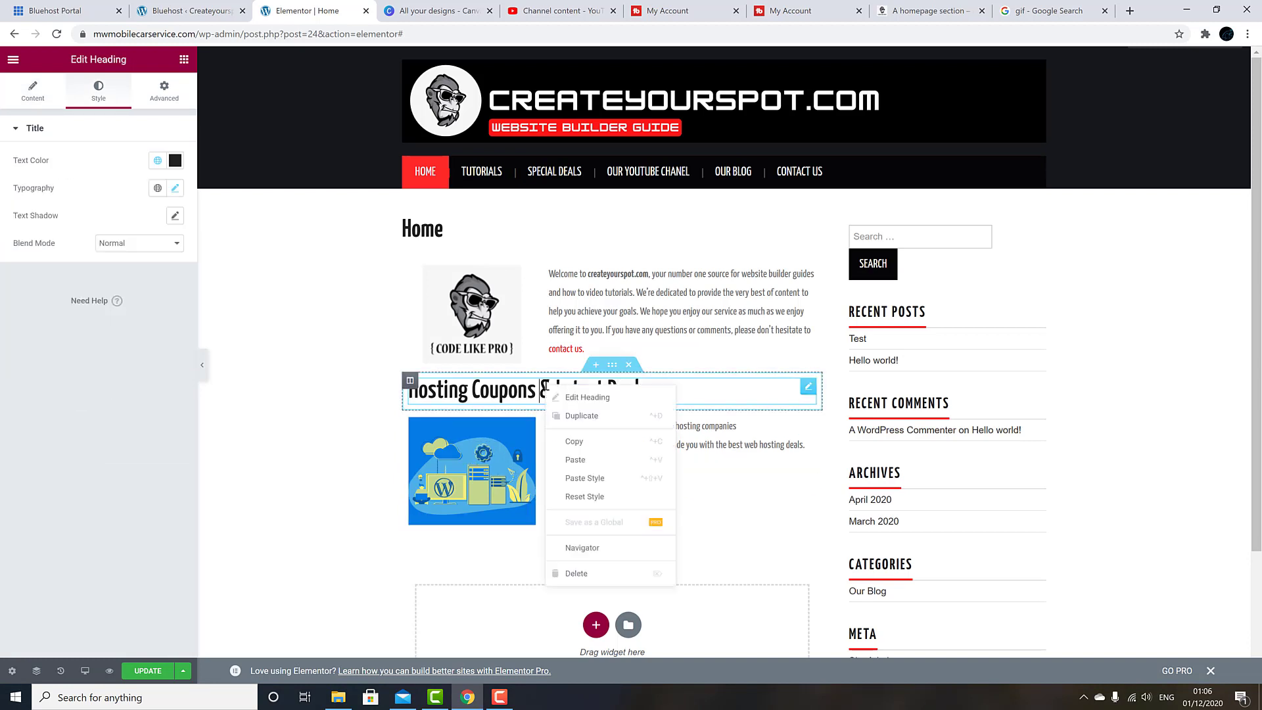
click(577, 442)
right_click(612, 480)
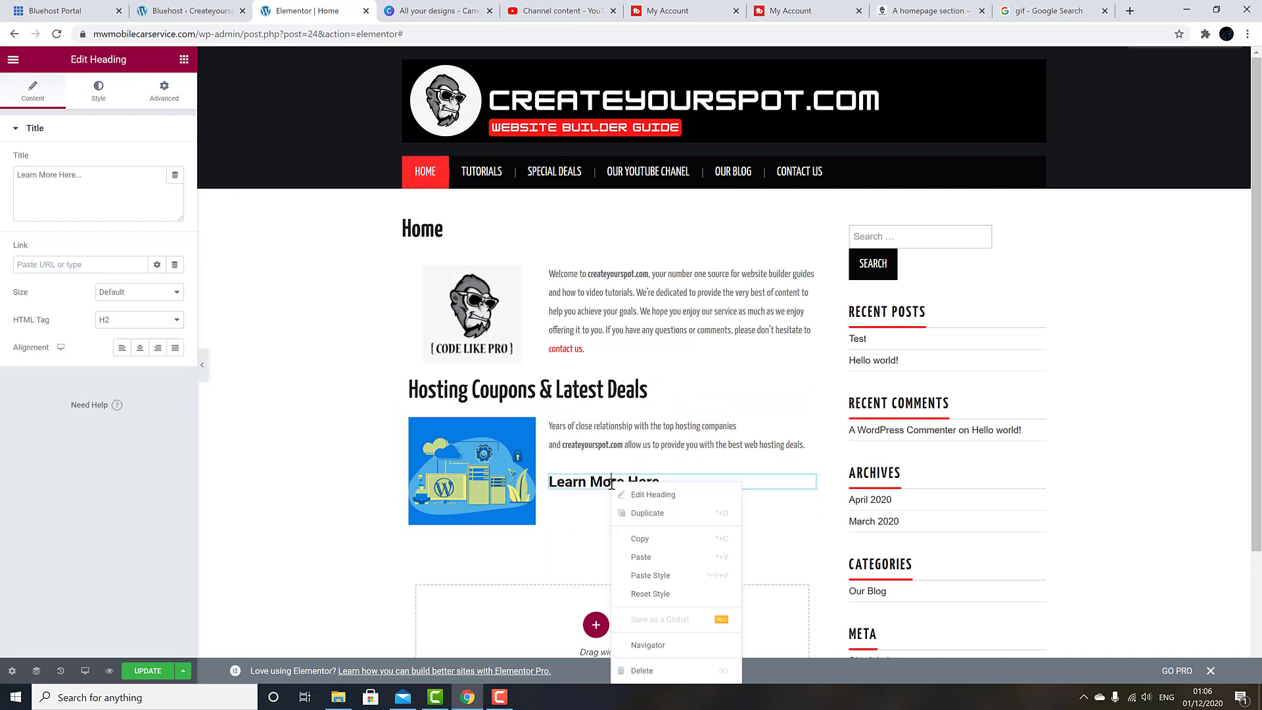
click(642, 576)
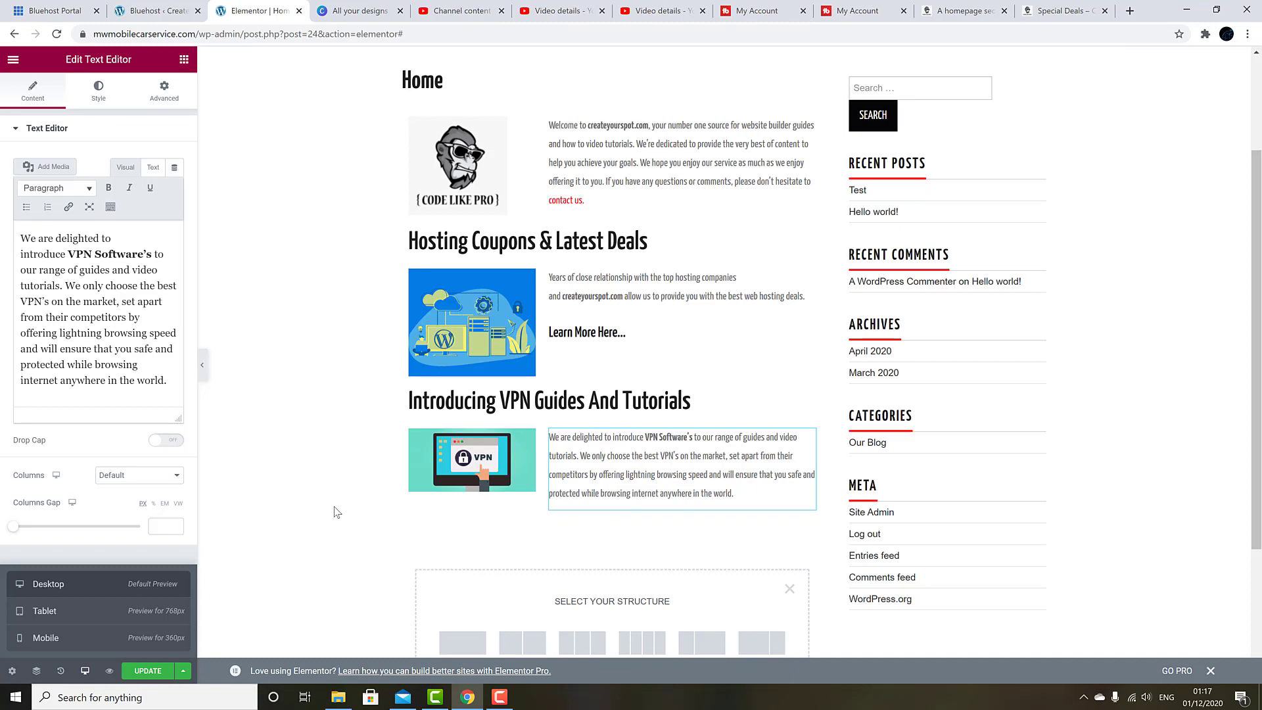
Step: Save the page and add a single-column section with a Heading widget below the VPN guides section
key(ctrl+s)
scroll(254, 536, down, 3)
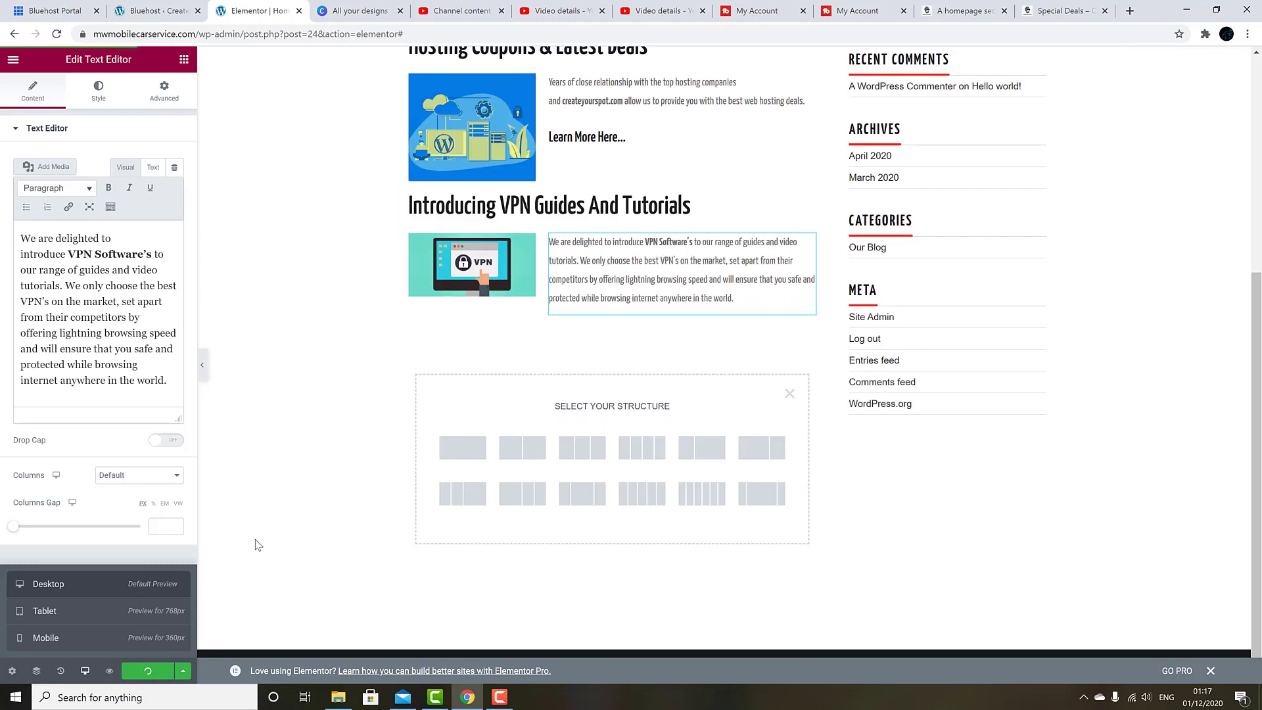
click(485, 453)
drag(146, 188, 595, 372)
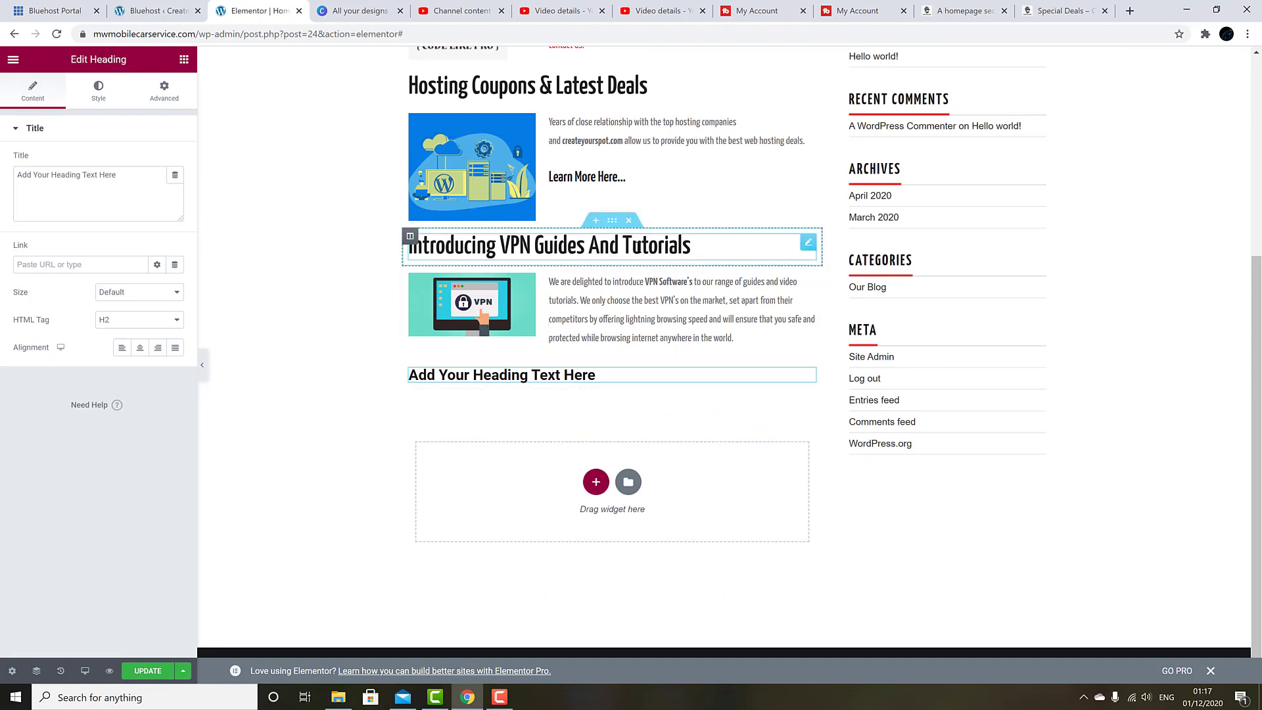
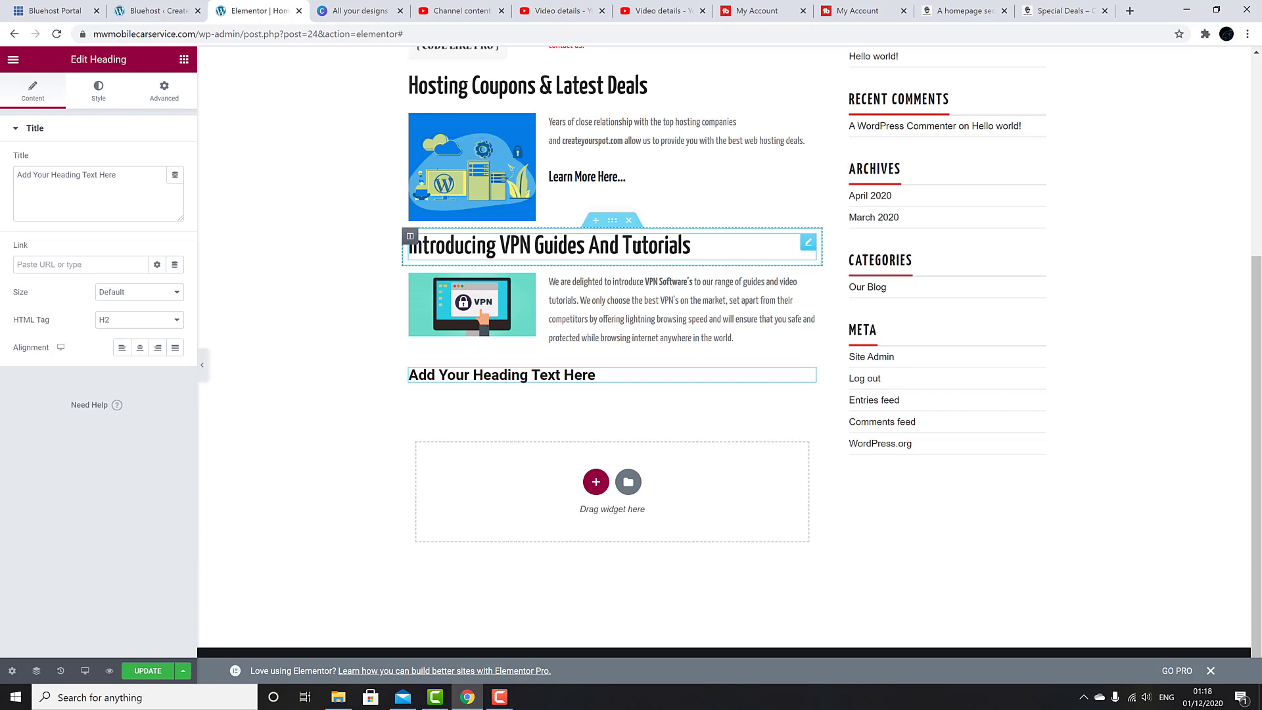
Step: Apply the "Introducing VPN Guides And Tutorials" heading's style to the new placeholder heading and set its size to XL
right_click(637, 247)
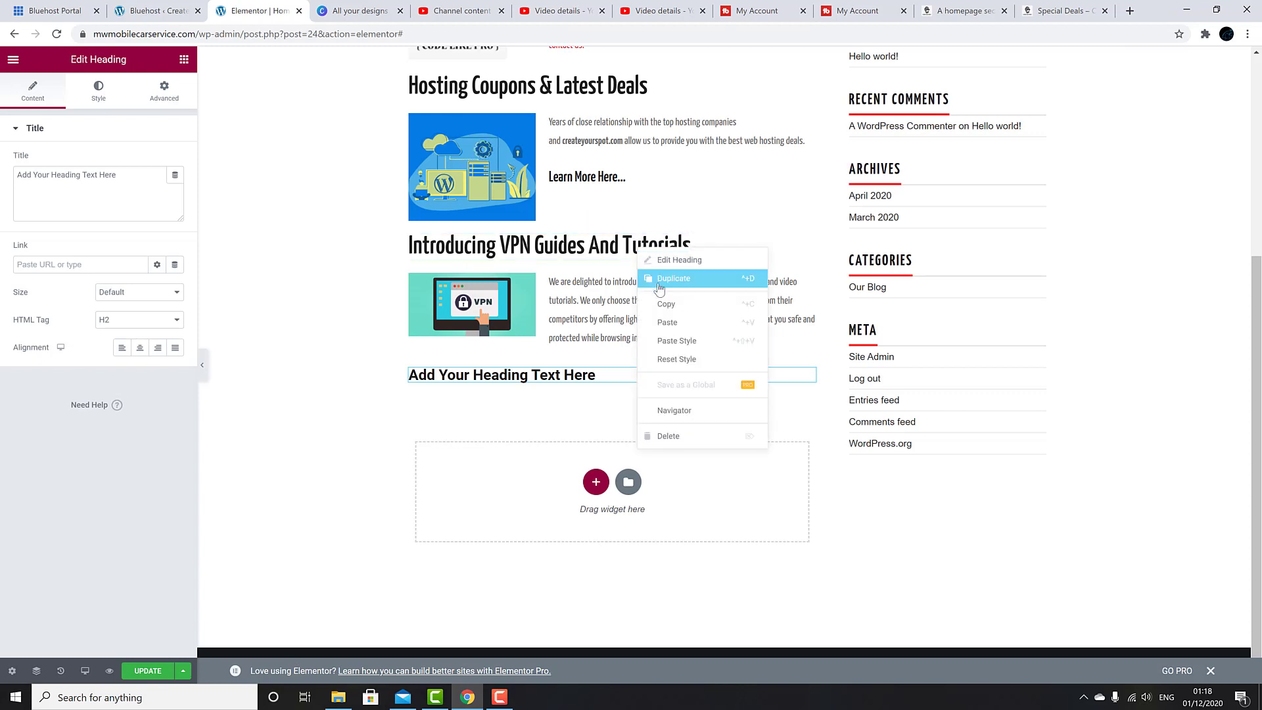
click(664, 304)
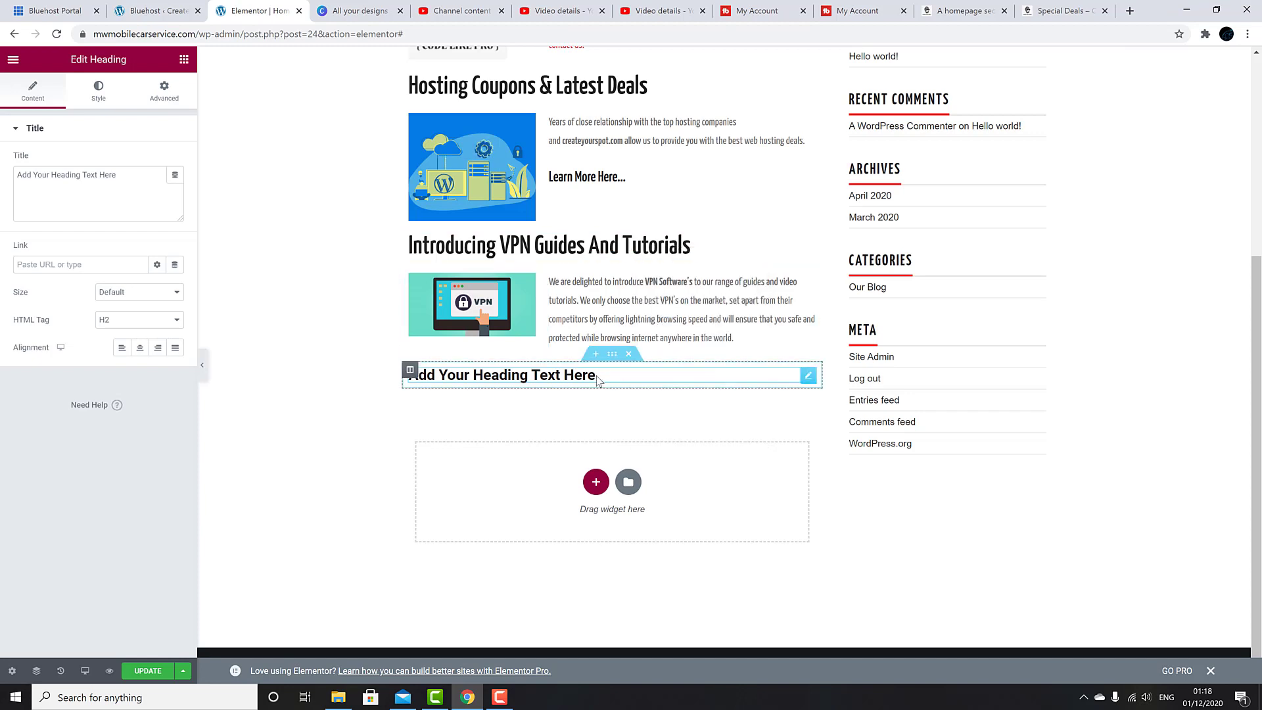
right_click(602, 376)
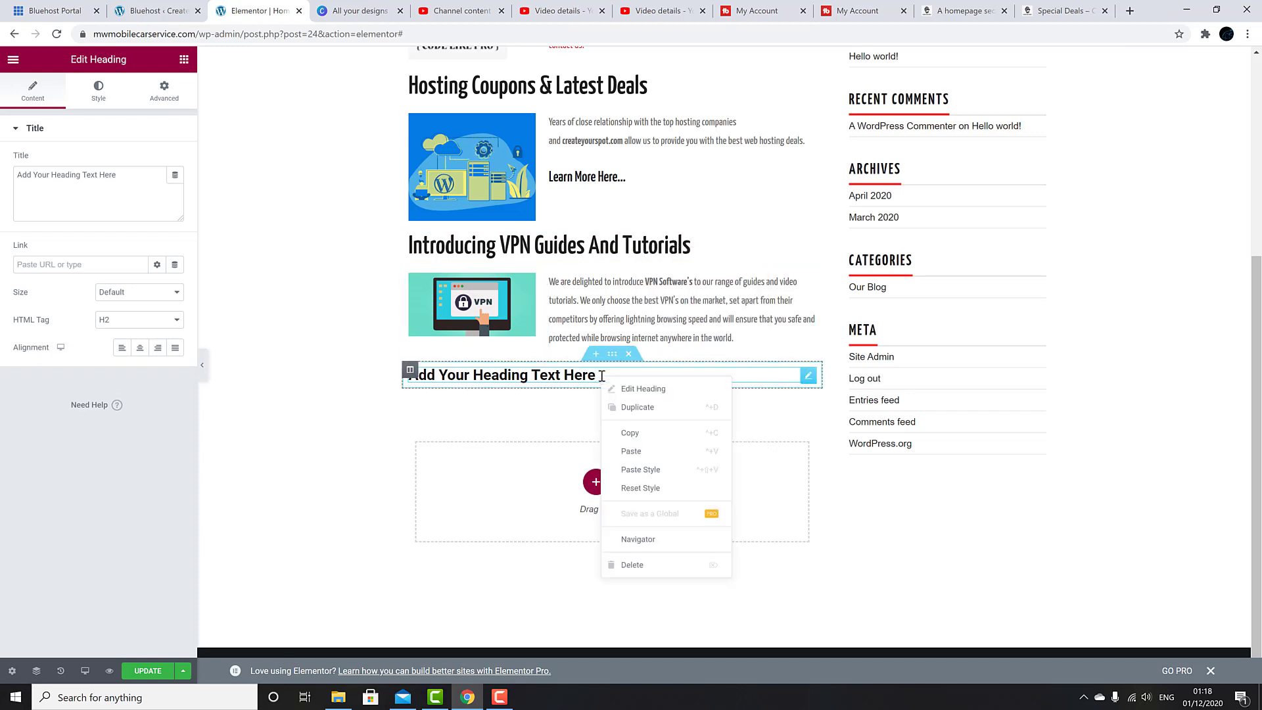
click(639, 469)
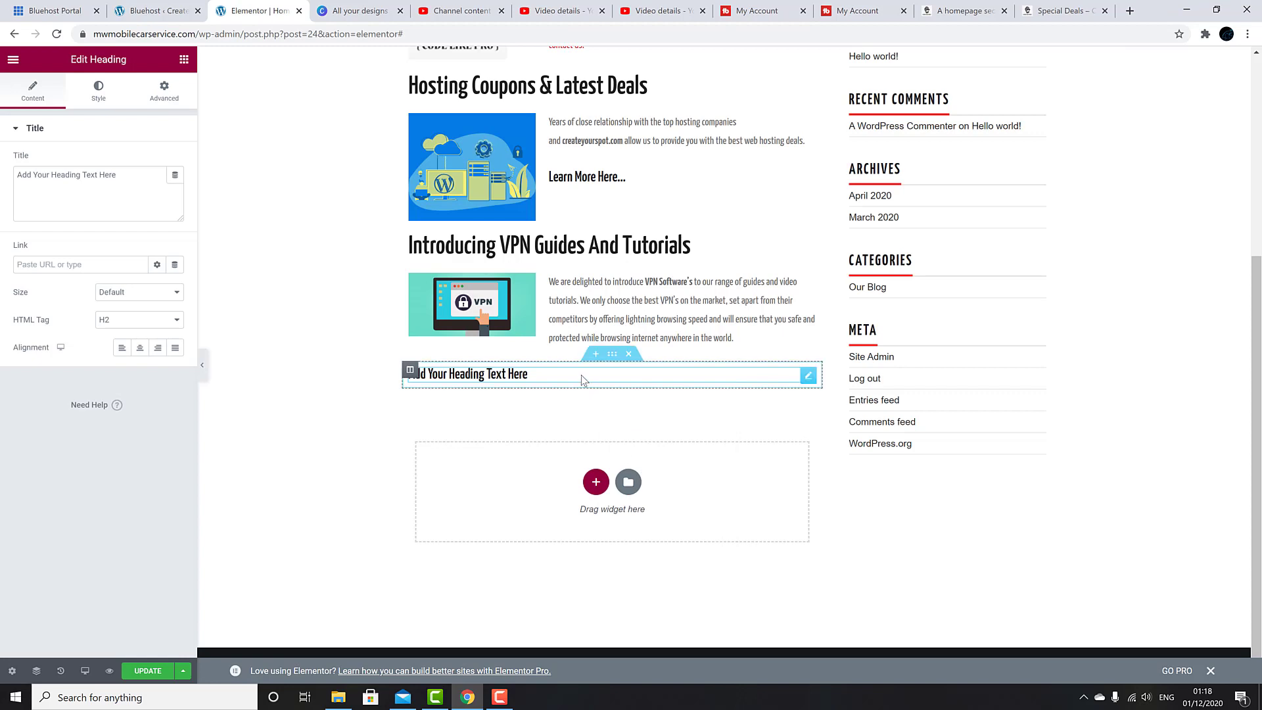
click(139, 292)
click(141, 343)
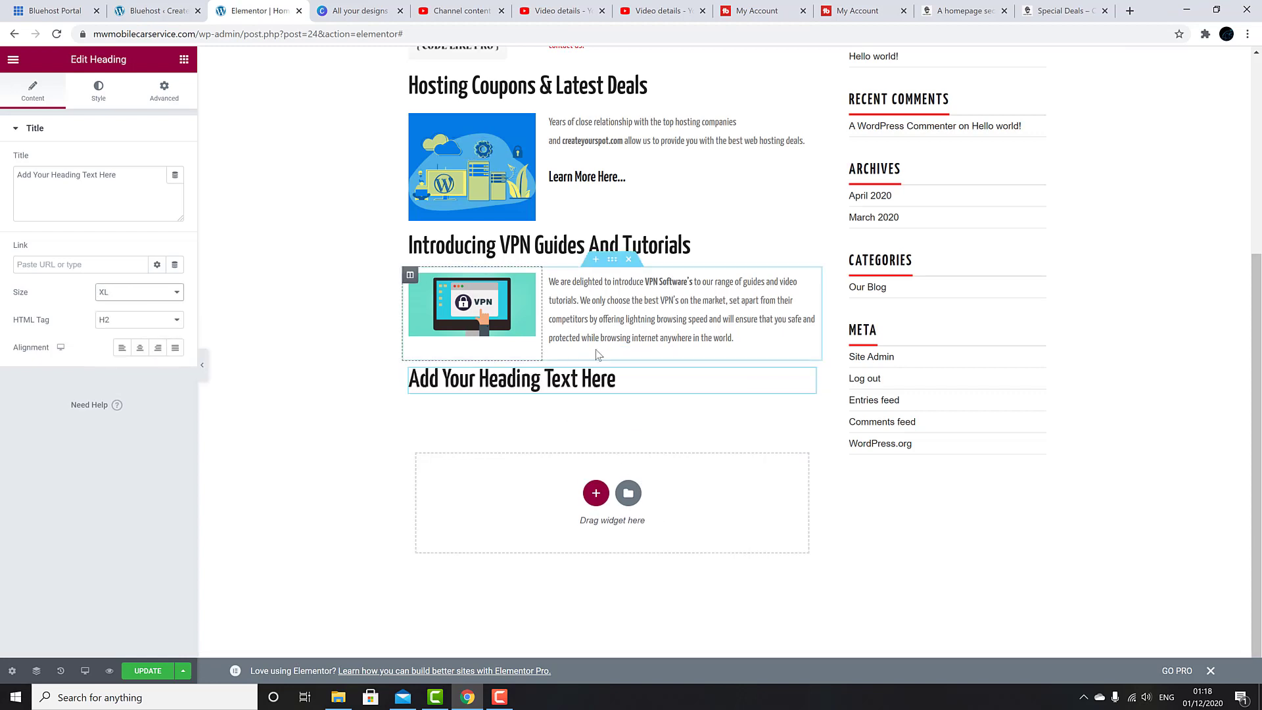
Step: Change the new heading's title to "Latest Video Tutorials"
drag(642, 379, 410, 382)
key(BackSpace)
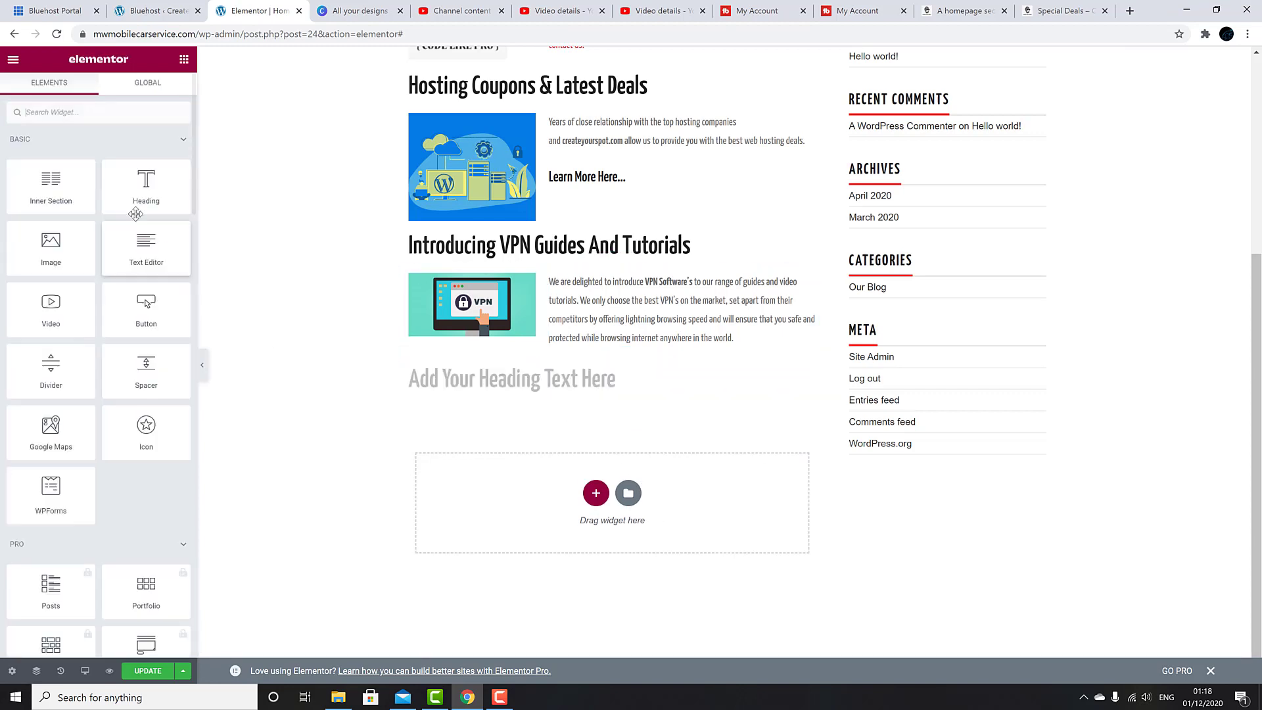
click(411, 382)
drag(117, 175, 2, 188)
text(L)
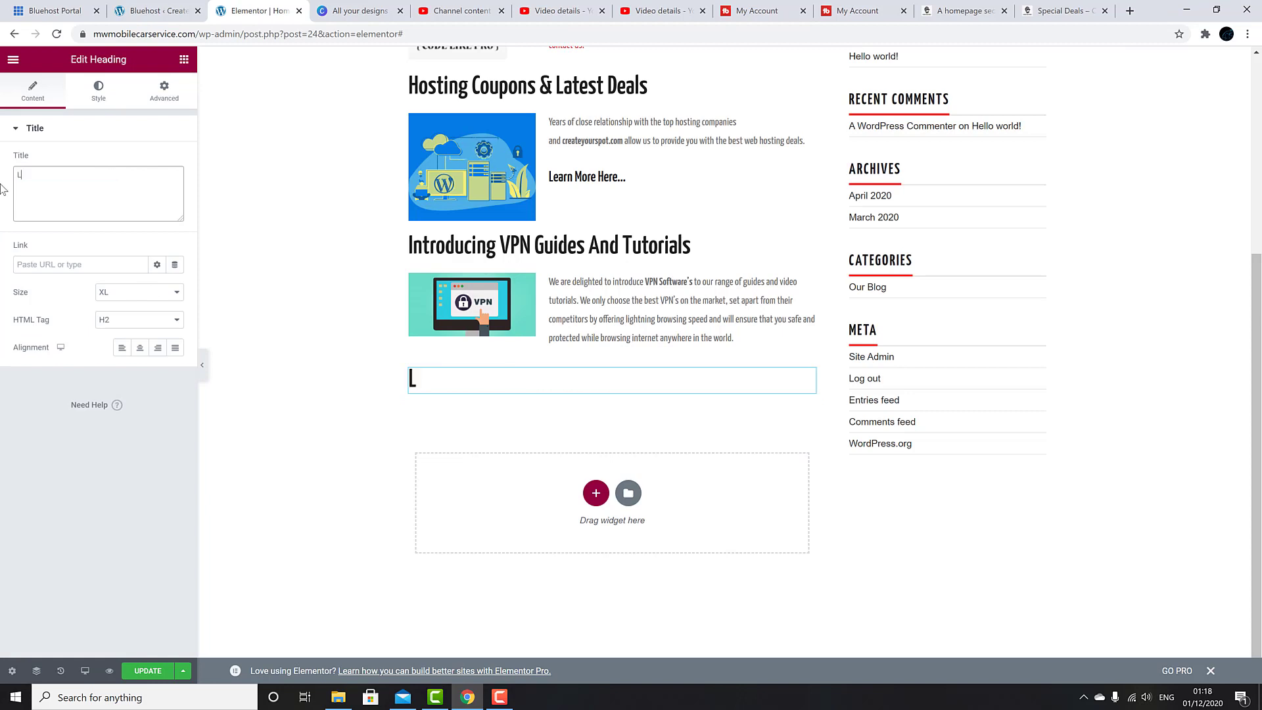
text(atest Videos)
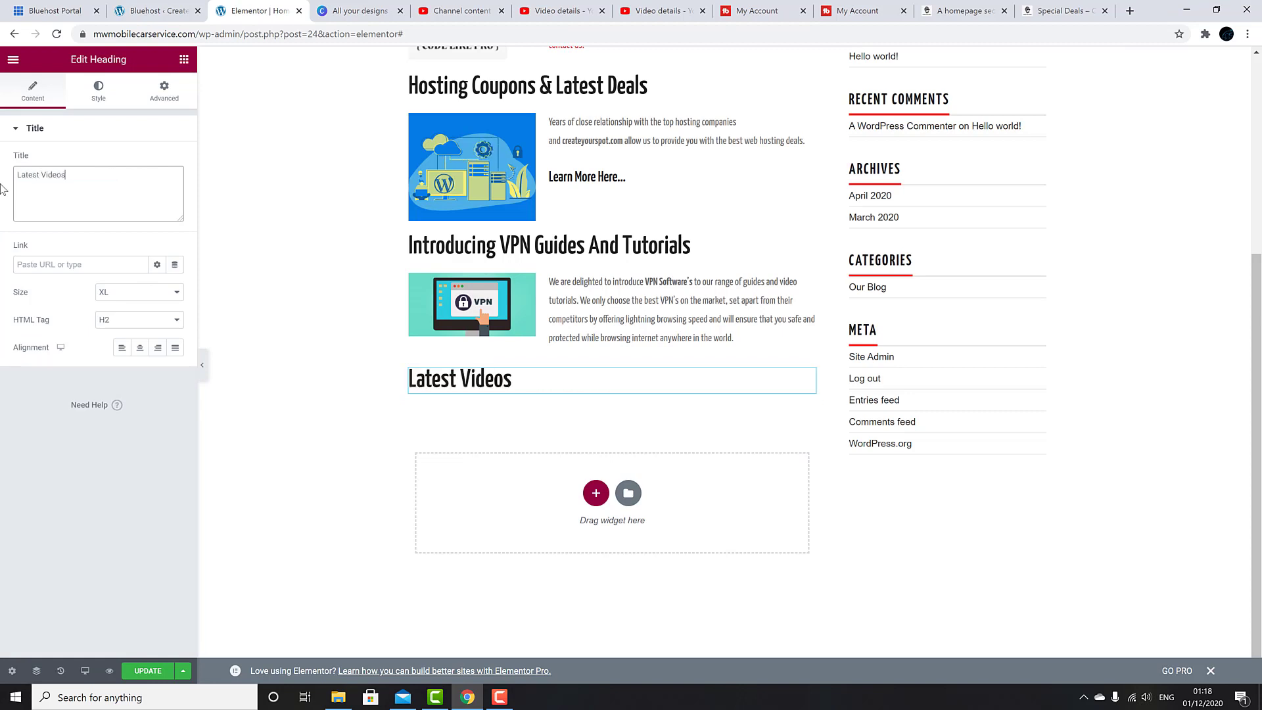
click(529, 379)
key(BackSpace)
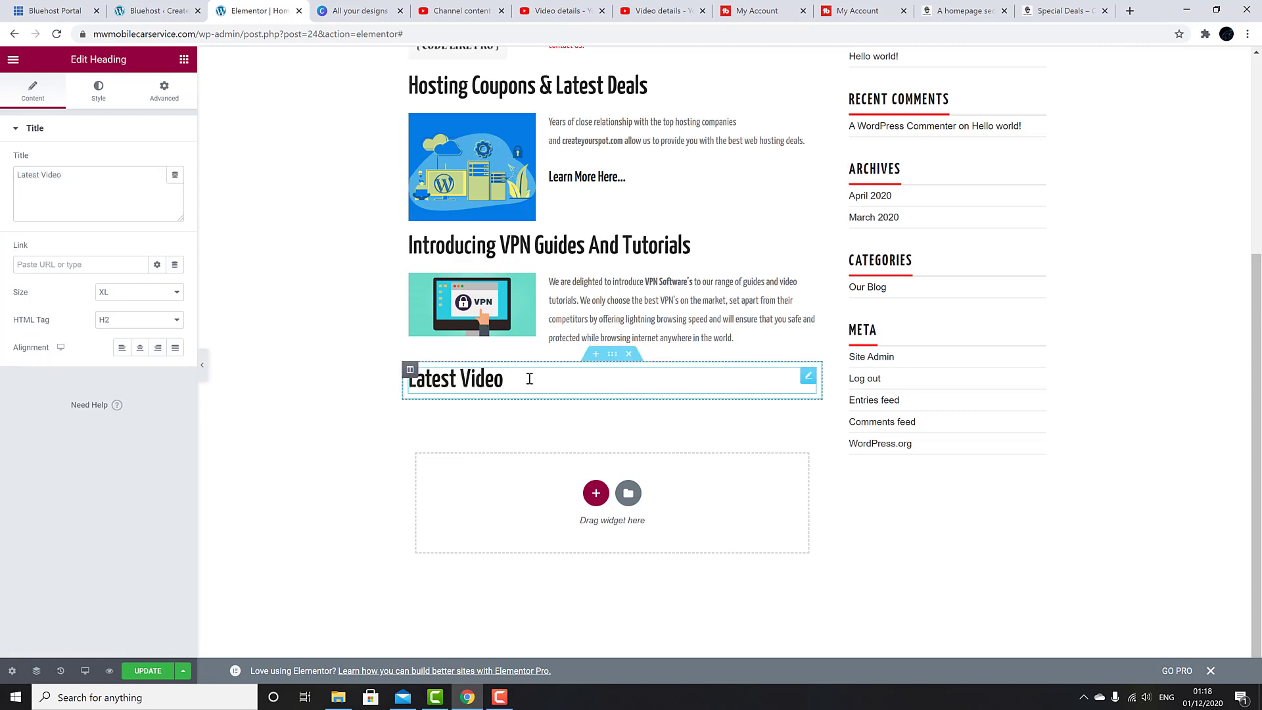
text(Tutorials)
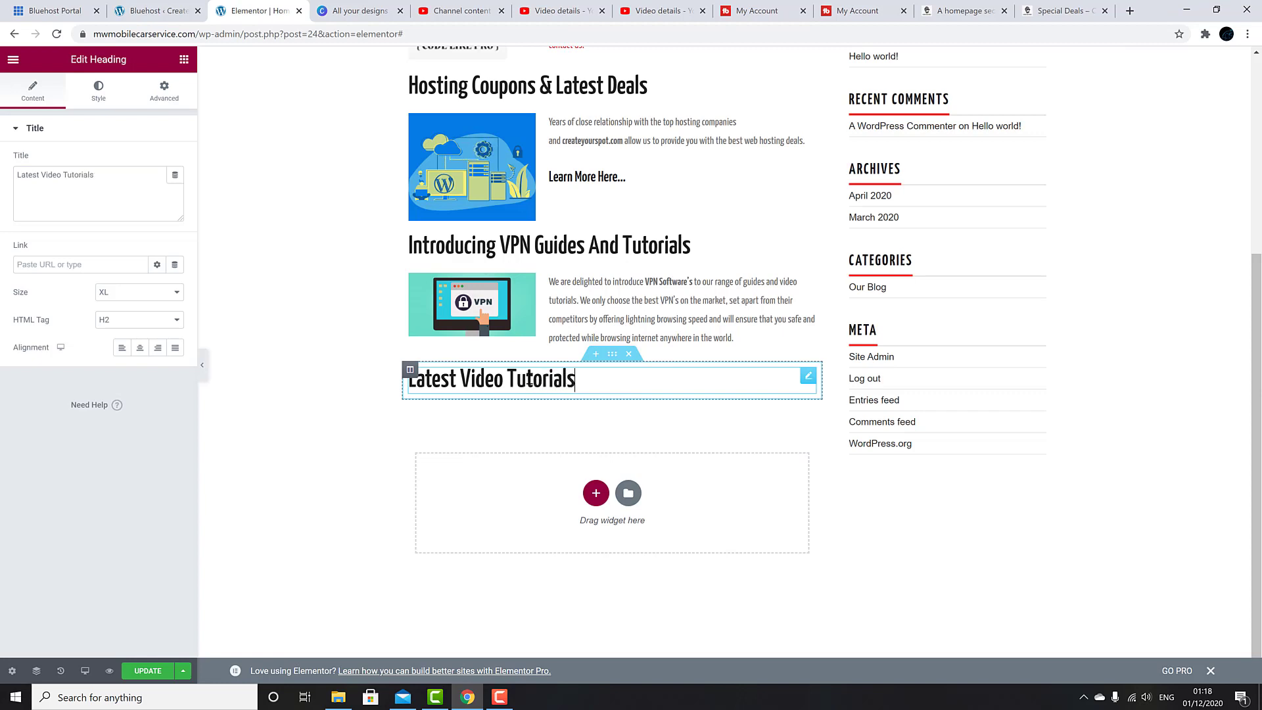
Step: Add a section with two equal columns below the "Latest Video Tutorials" heading and insert a Video widget in the first column
click(596, 493)
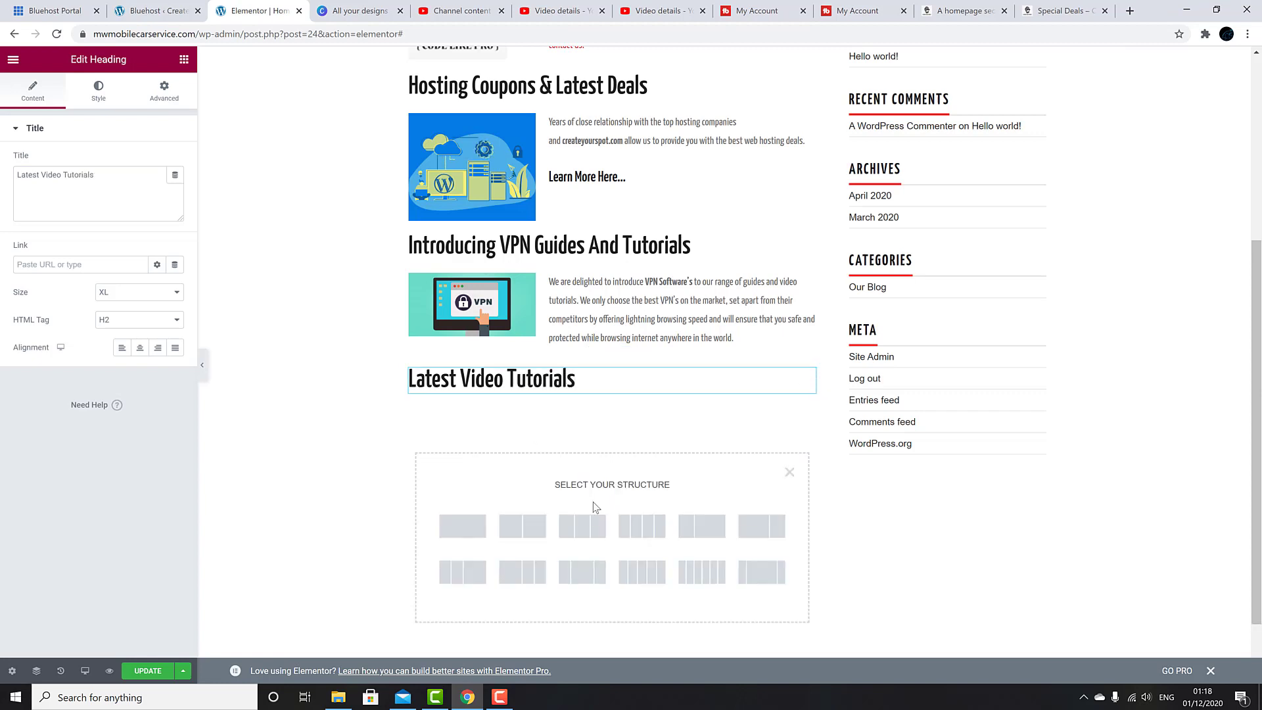
click(526, 533)
click(507, 416)
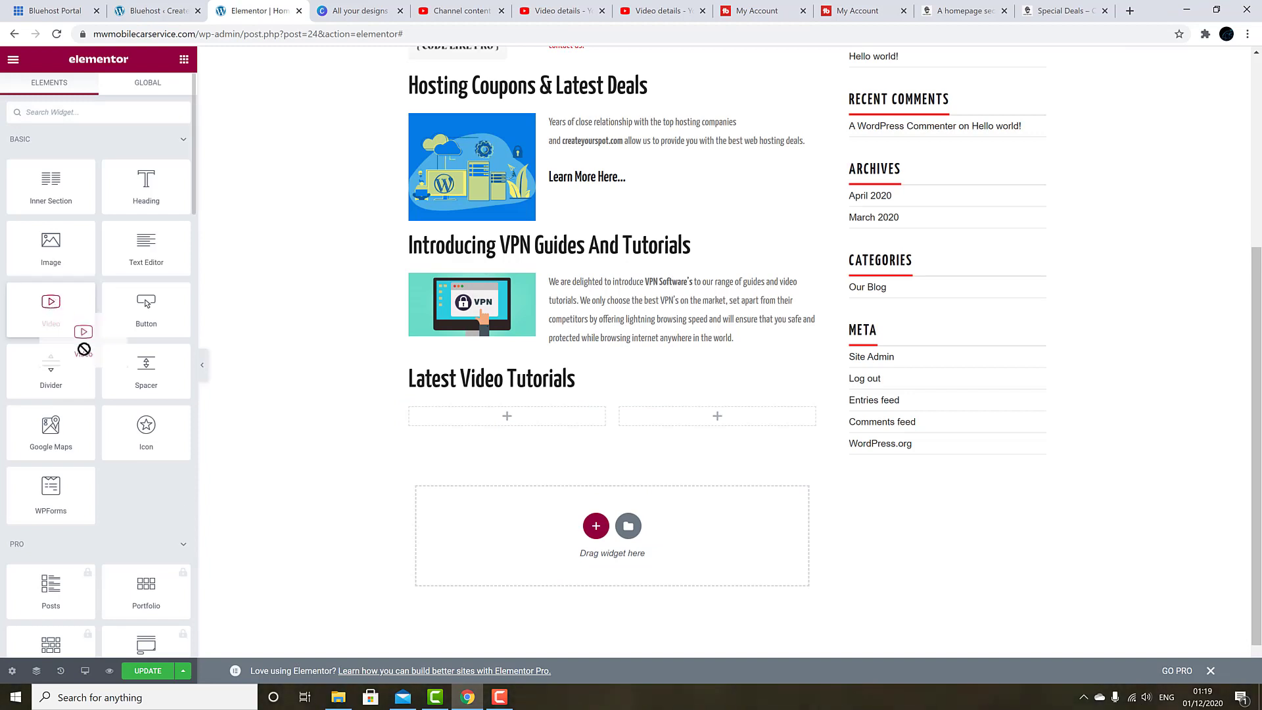
drag(76, 325, 524, 404)
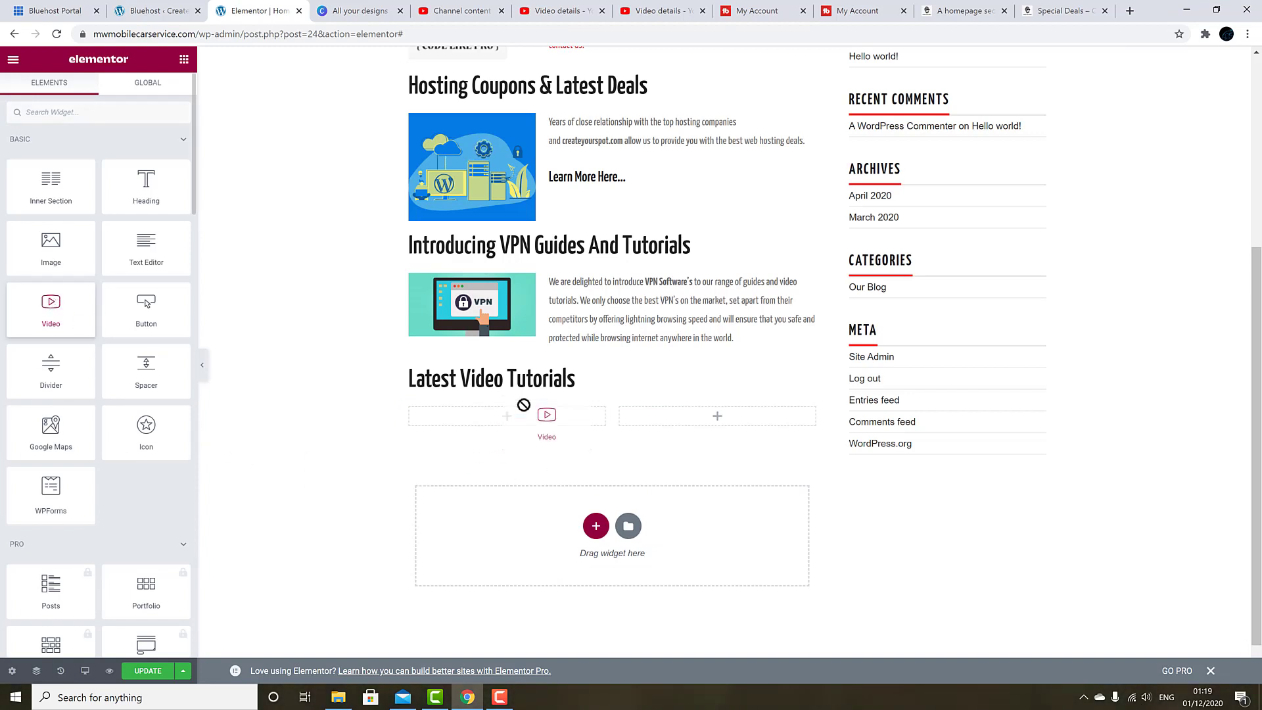
drag(524, 404, 519, 414)
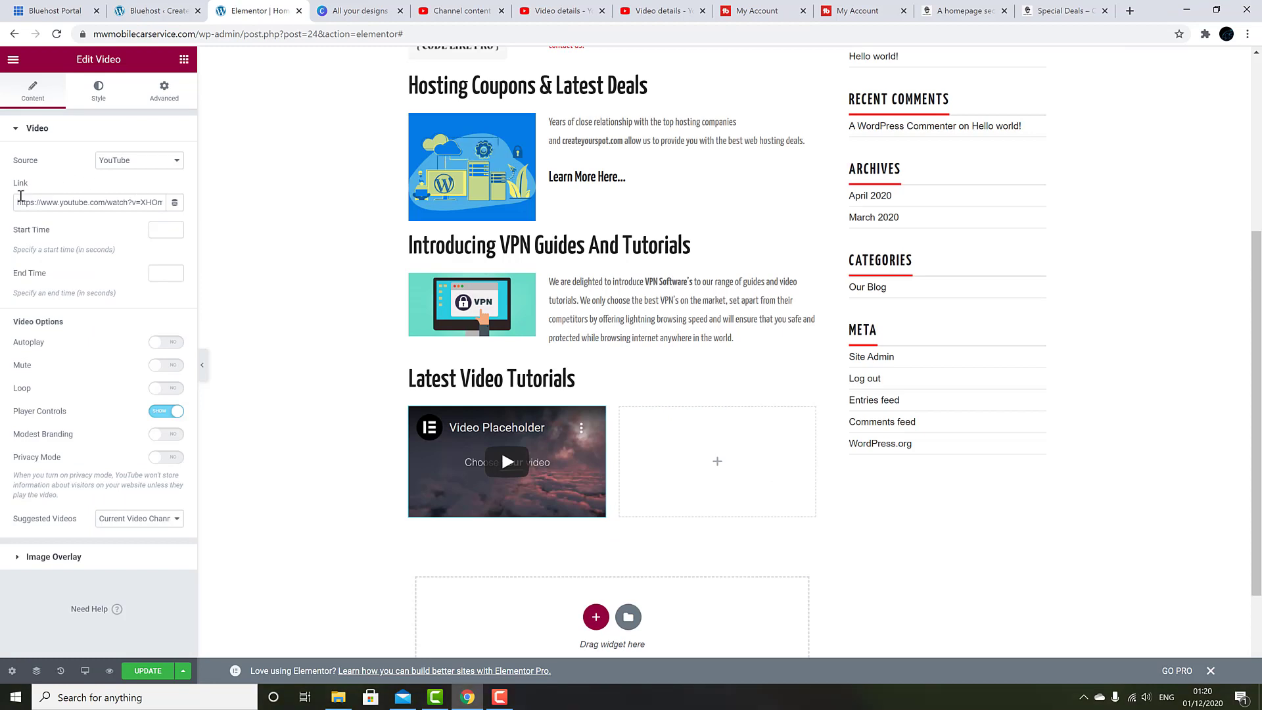
drag(17, 201, 173, 202)
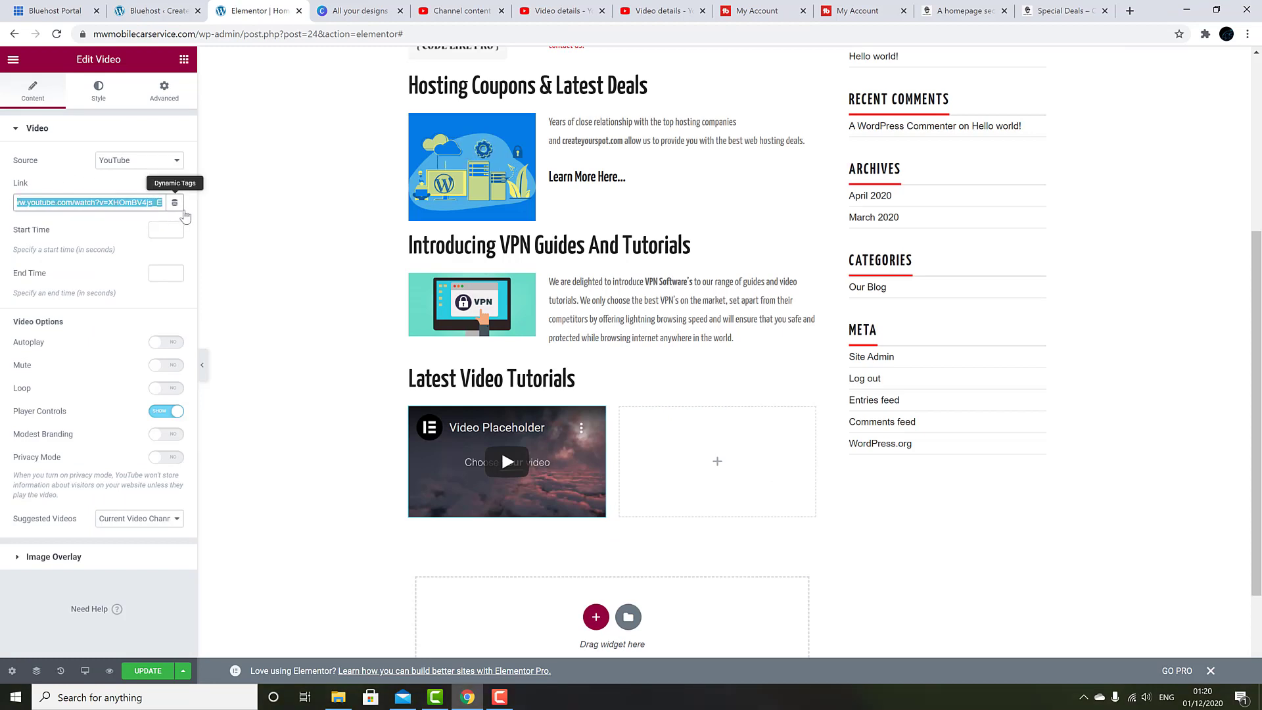
right_click(149, 202)
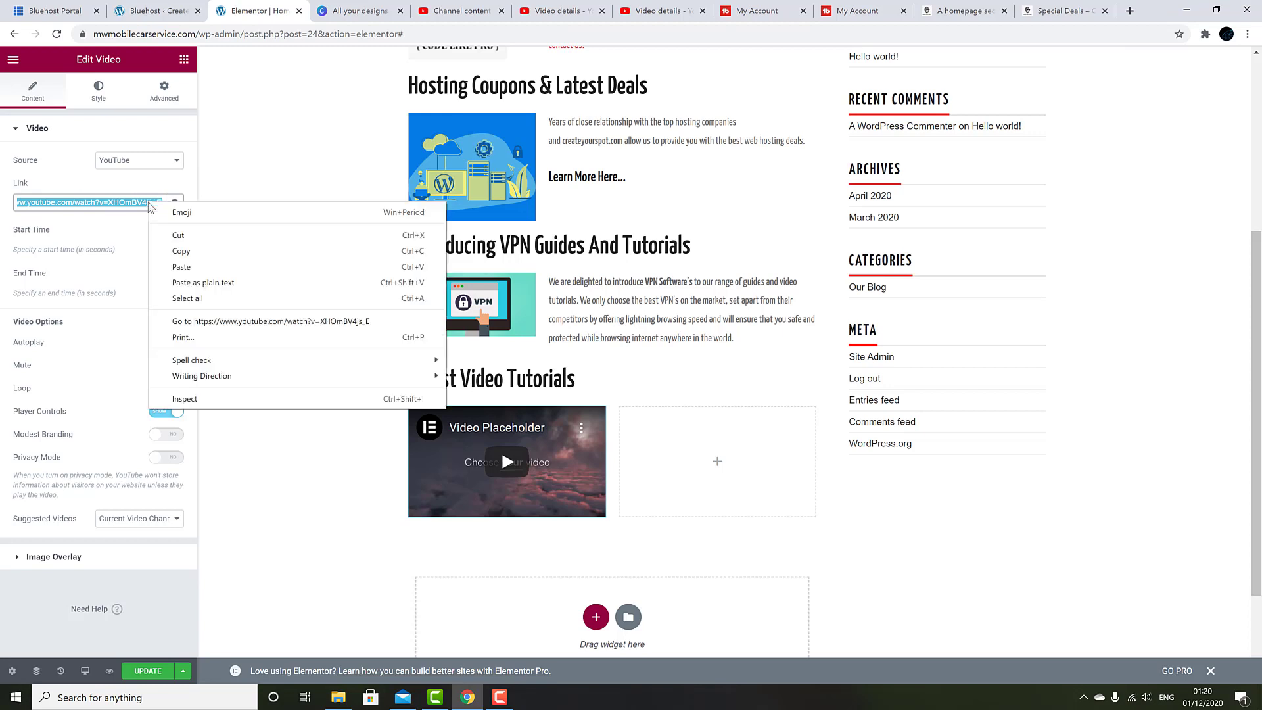
click(178, 266)
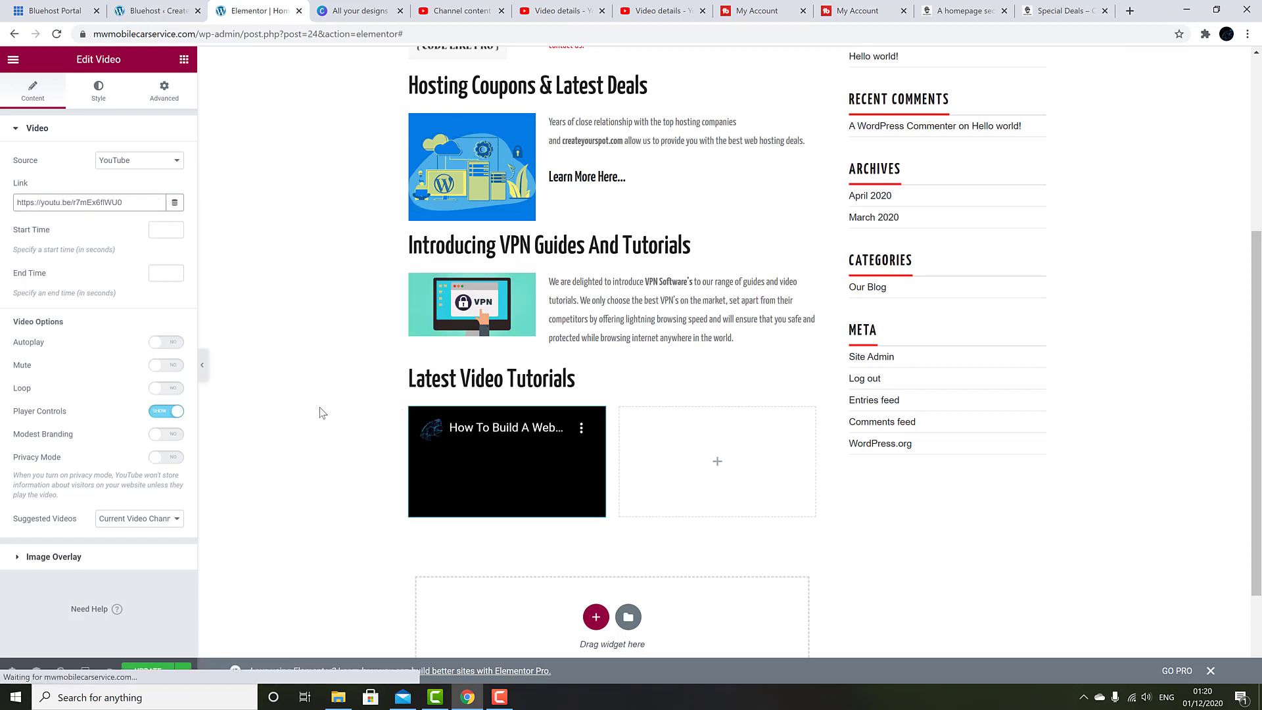
click(708, 470)
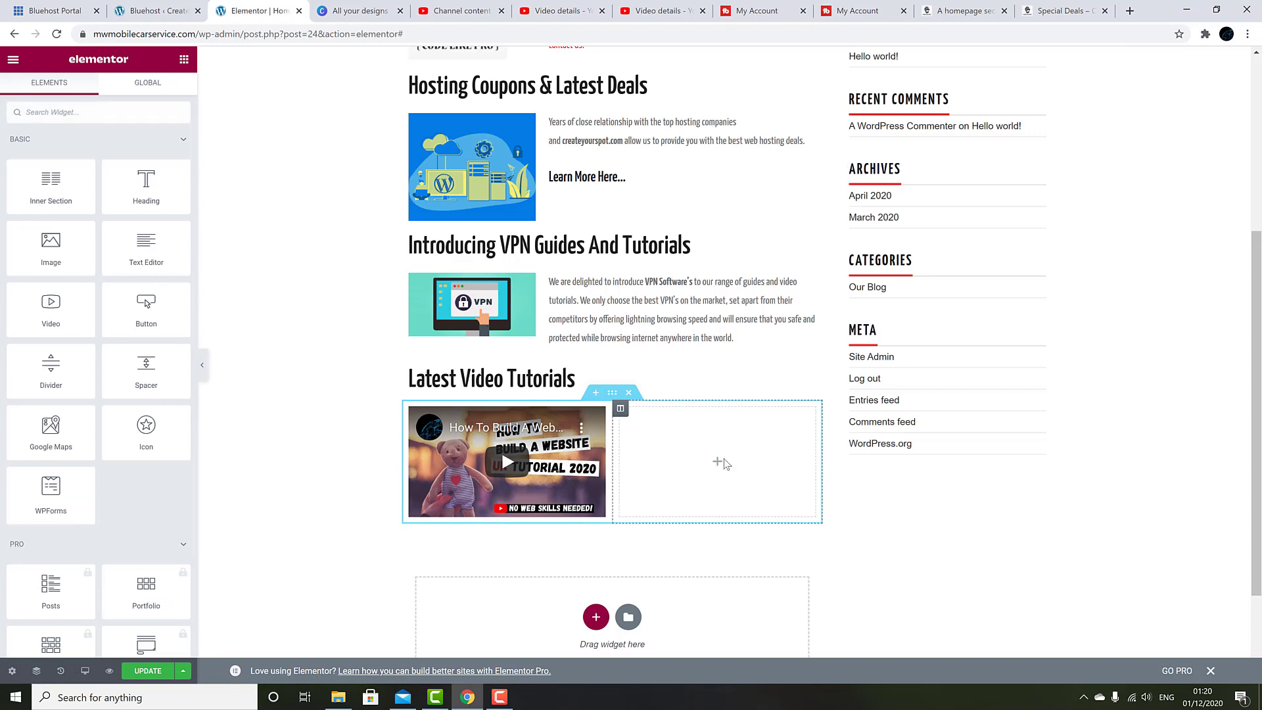
drag(51, 307, 701, 445)
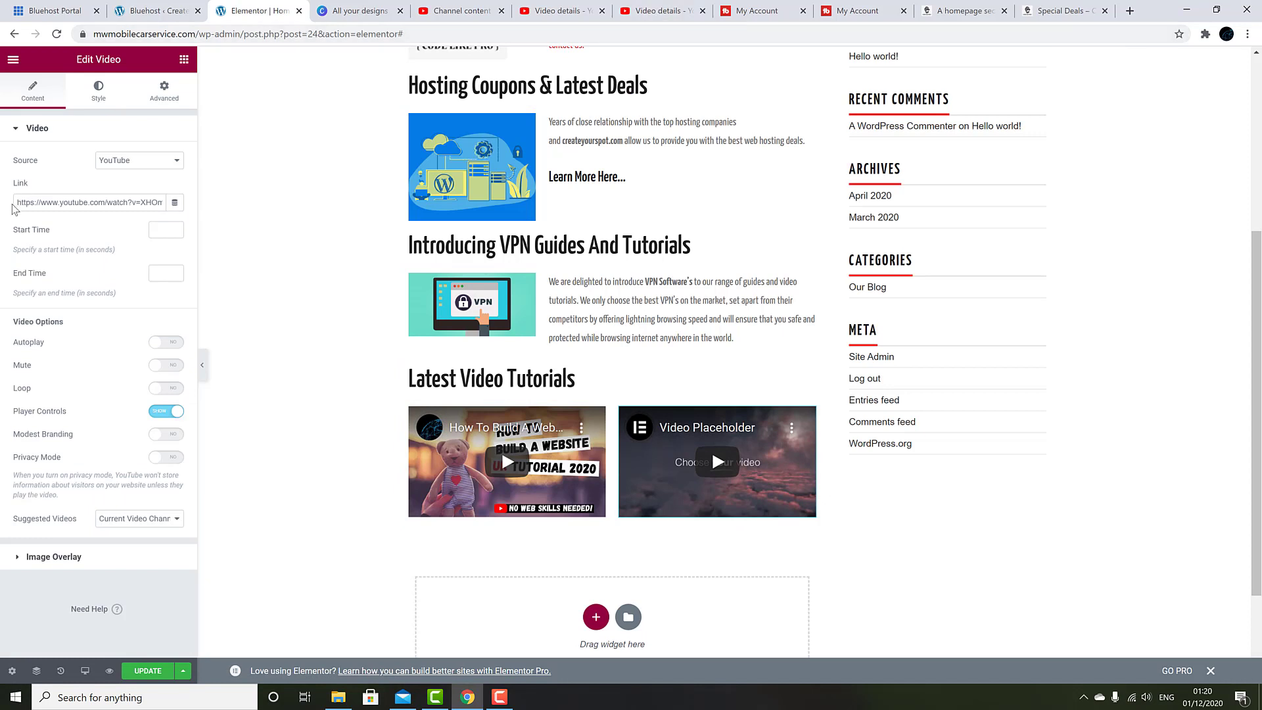
drag(14, 204, 202, 215)
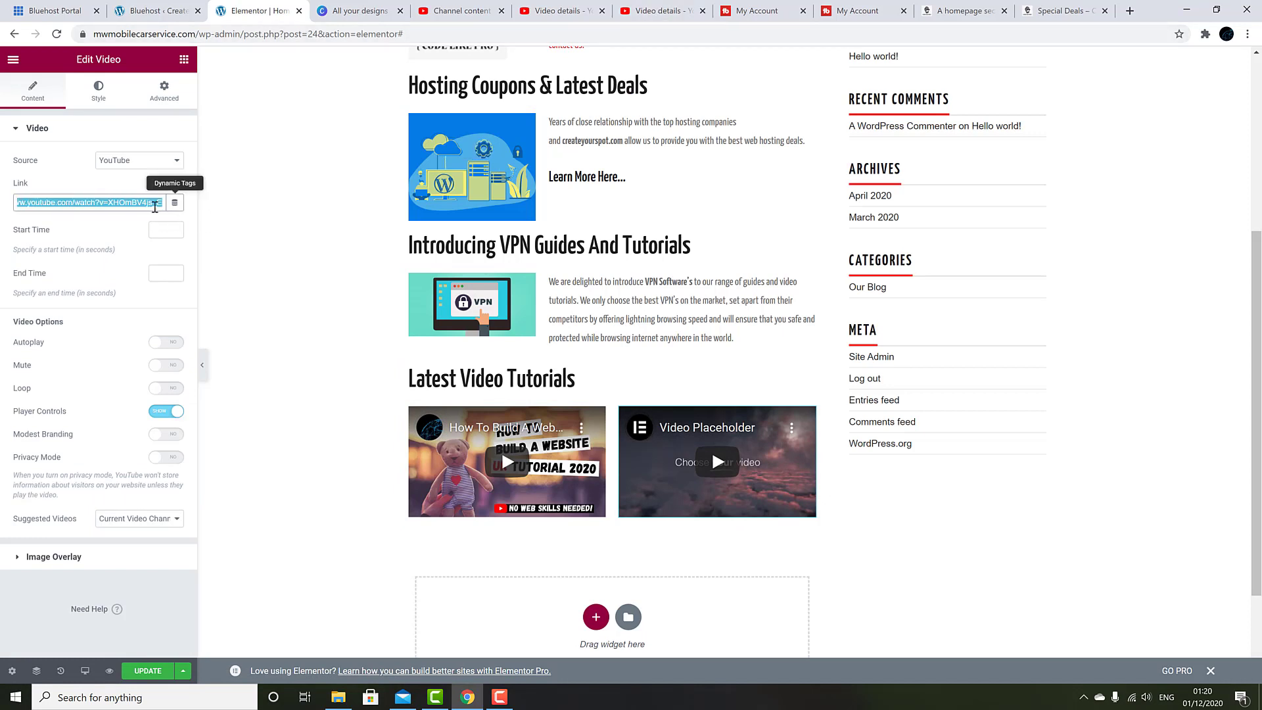
right_click(136, 203)
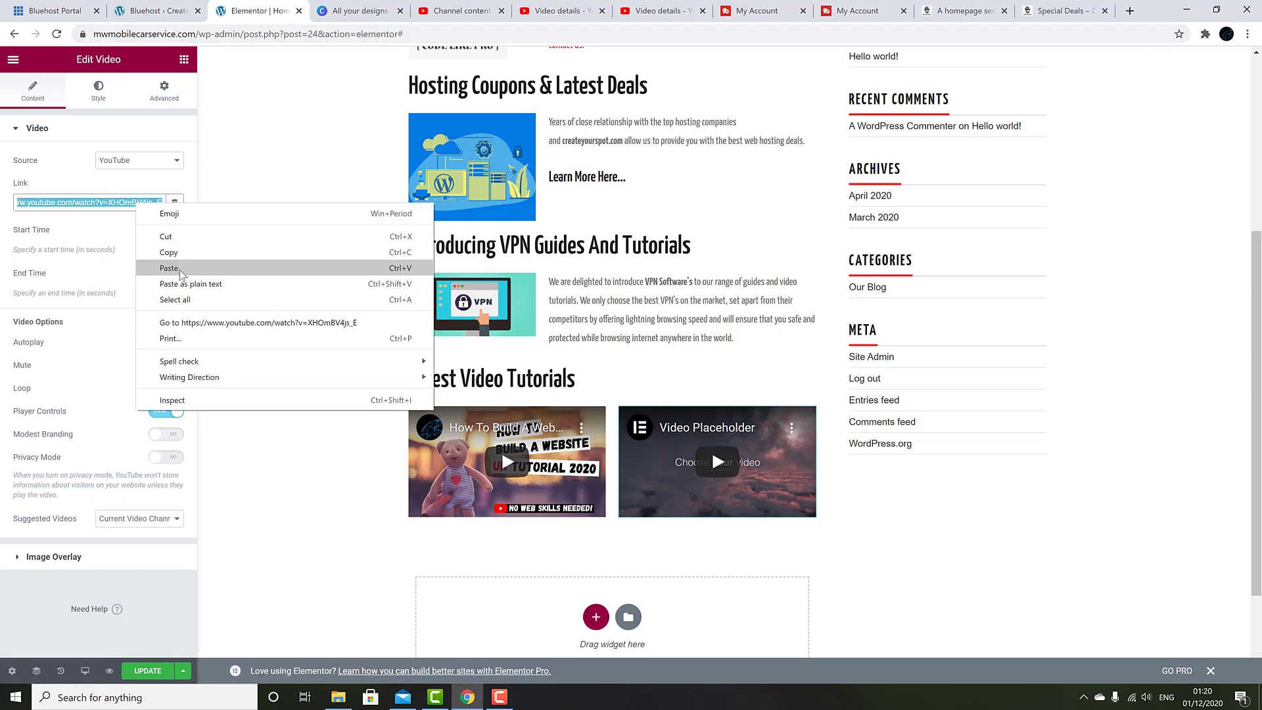
click(172, 268)
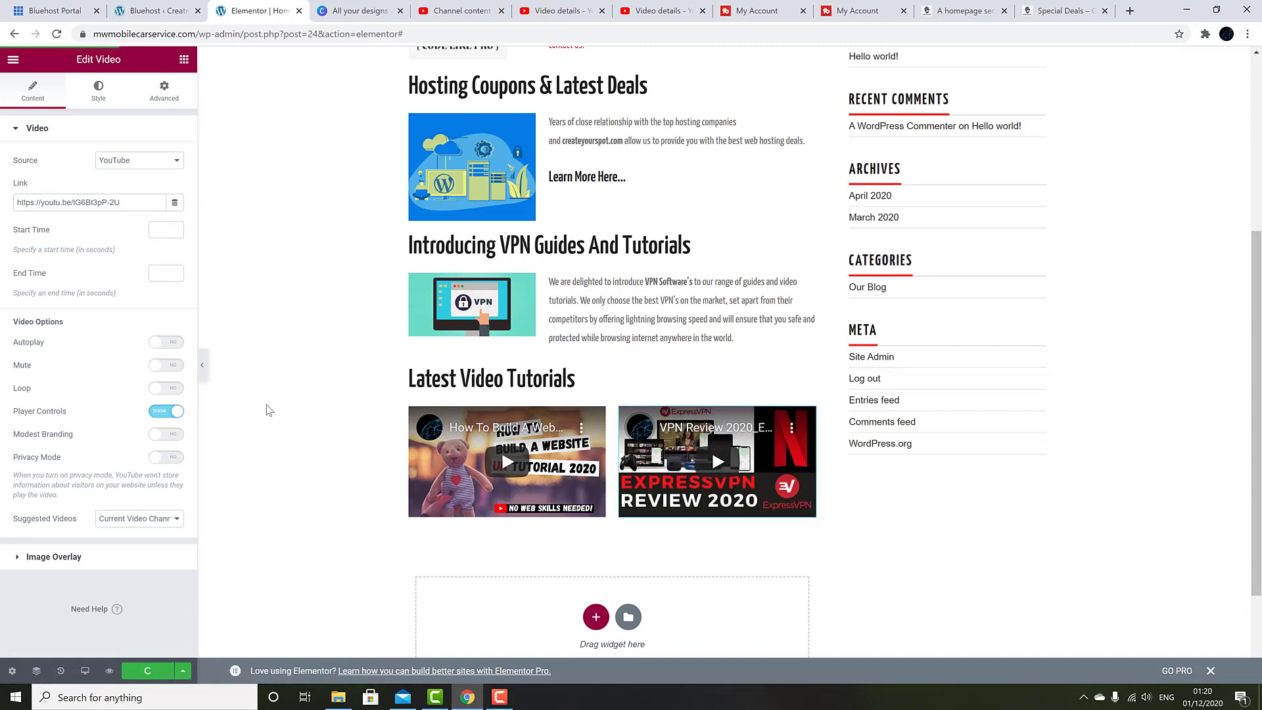
Step: Review the page with the editing panel hidden and pause the second tutorial video
click(203, 364)
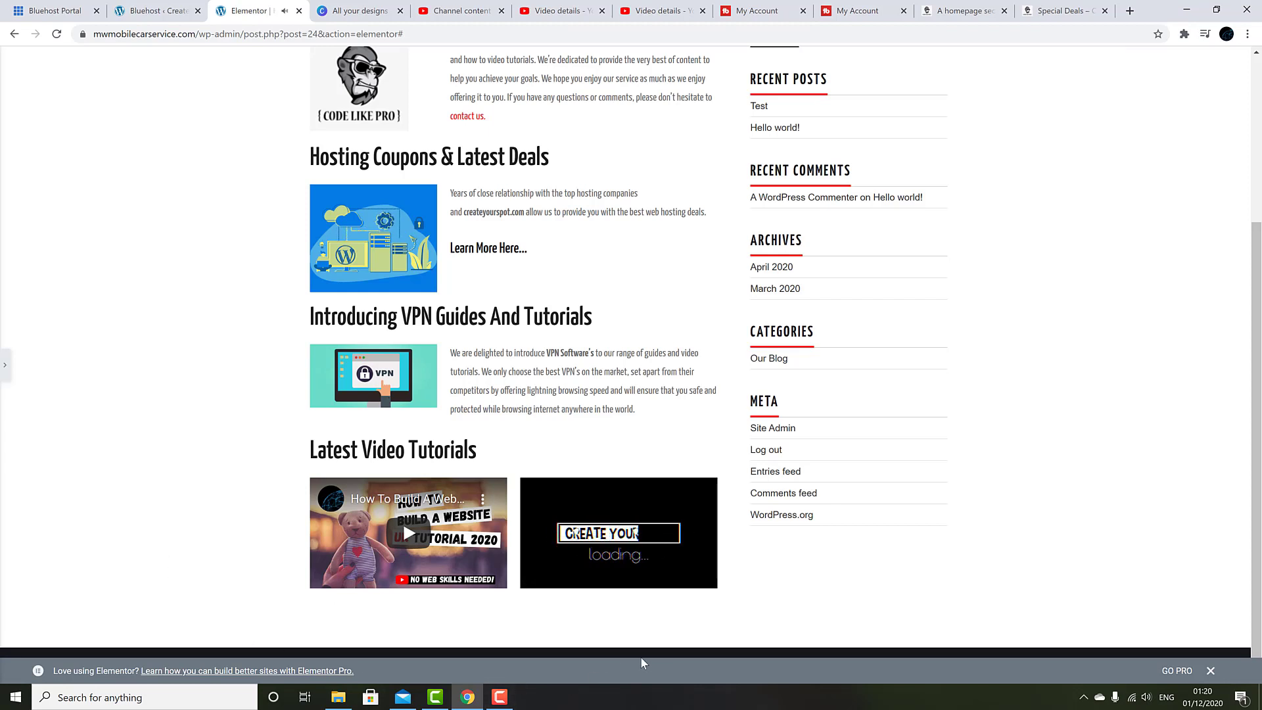
click(538, 578)
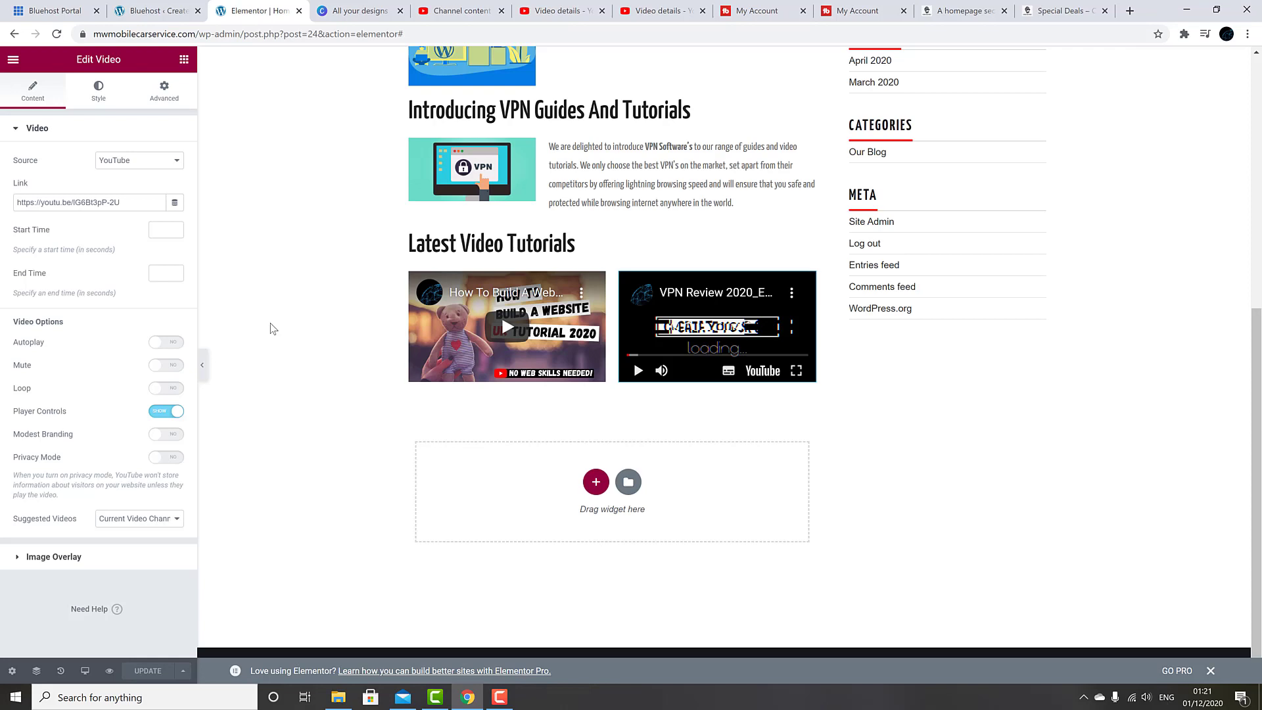
Step: Add a one-column section below the two tutorial videos and insert a Divider widget in it
click(573, 467)
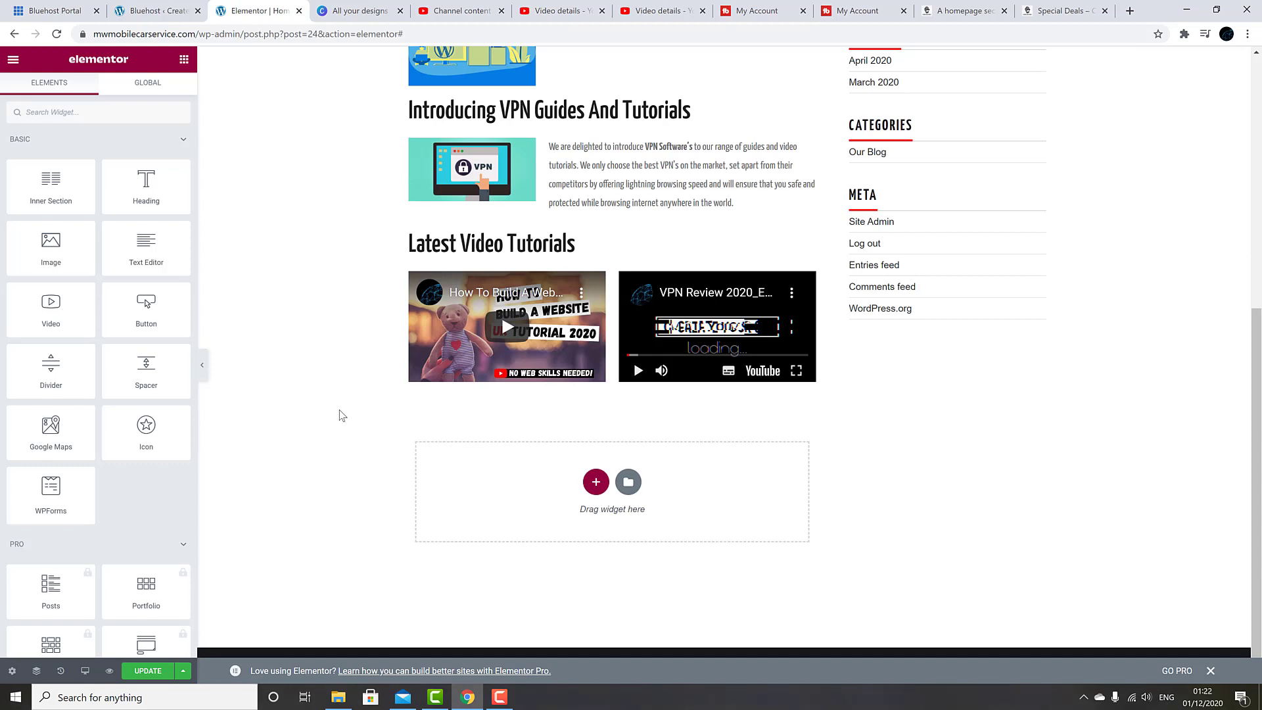
click(595, 482)
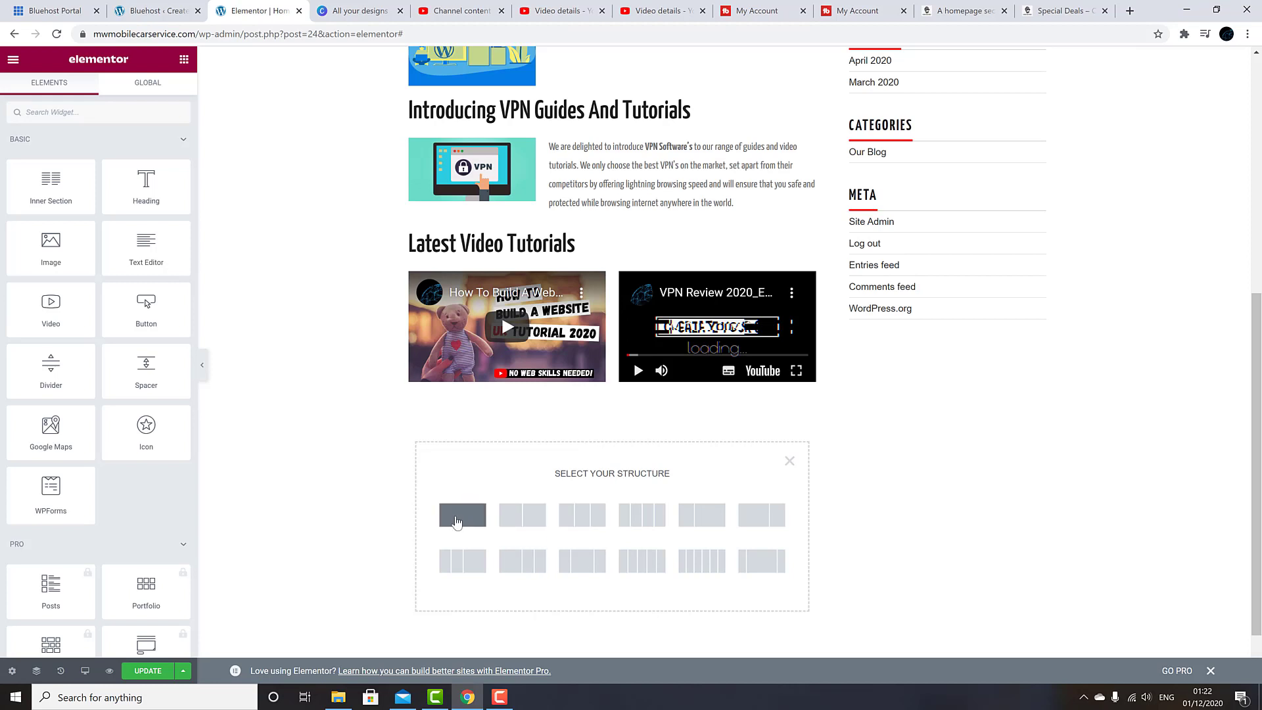
click(456, 521)
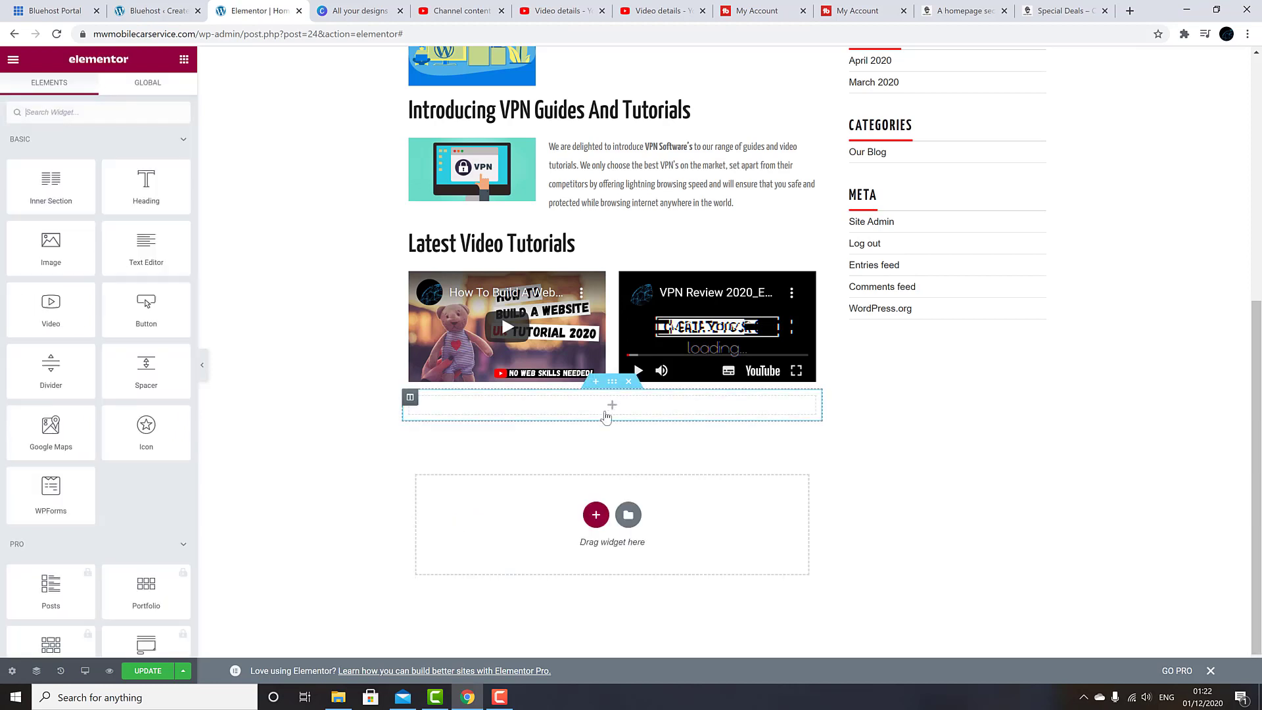
drag(59, 368, 626, 409)
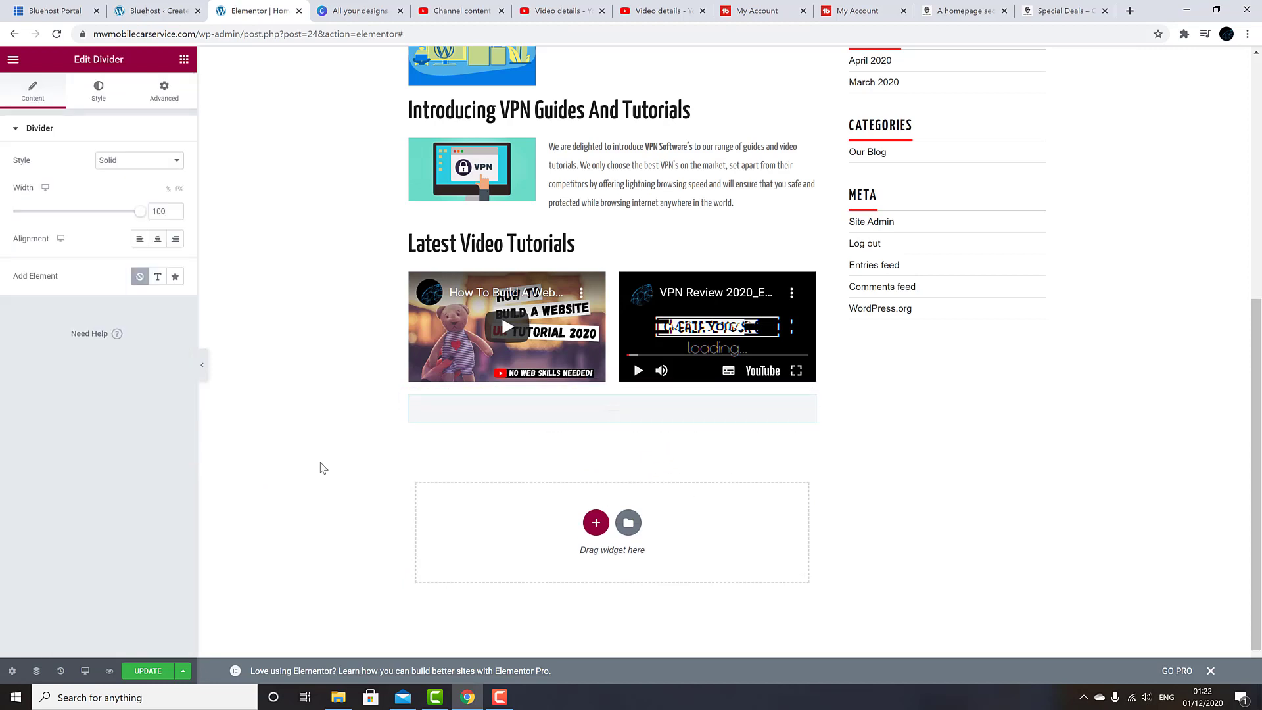
click(203, 368)
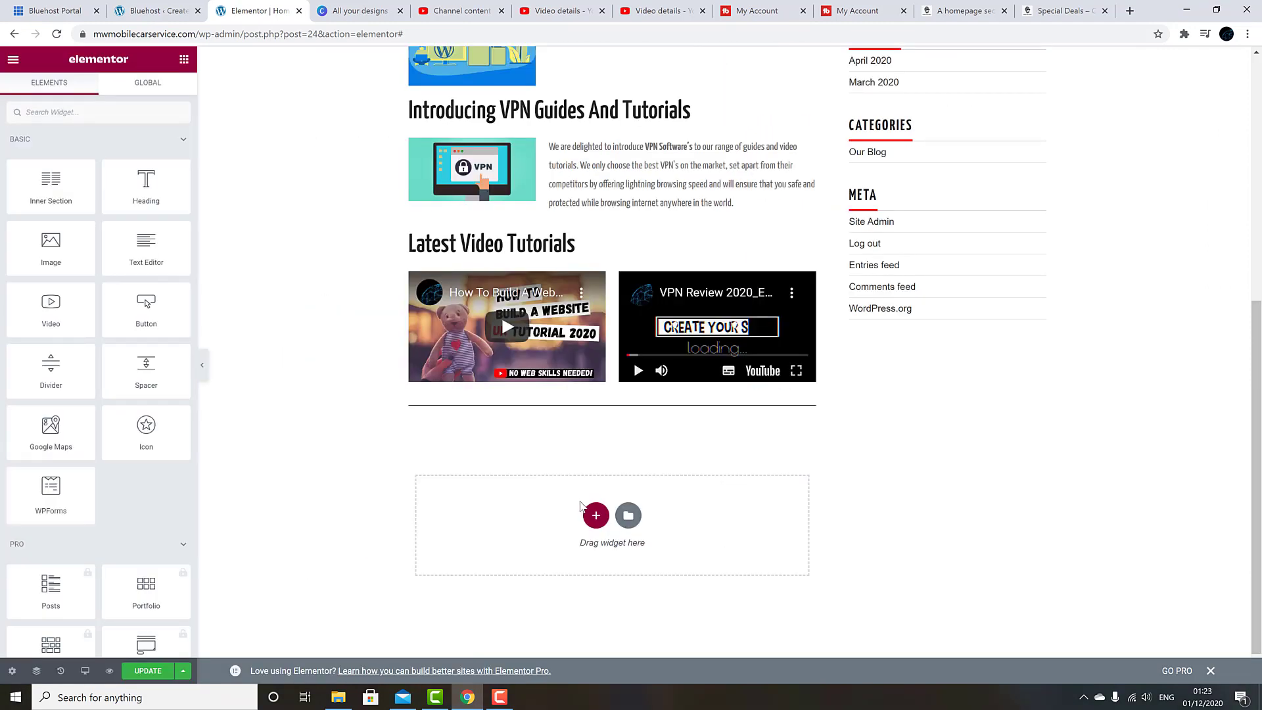
Step: Insert a Heading widget in a new one-column section below the divider and apply the "Latest Video Tutorials" heading's style to it
click(594, 515)
click(464, 550)
click(184, 59)
drag(146, 186, 614, 438)
right_click(510, 243)
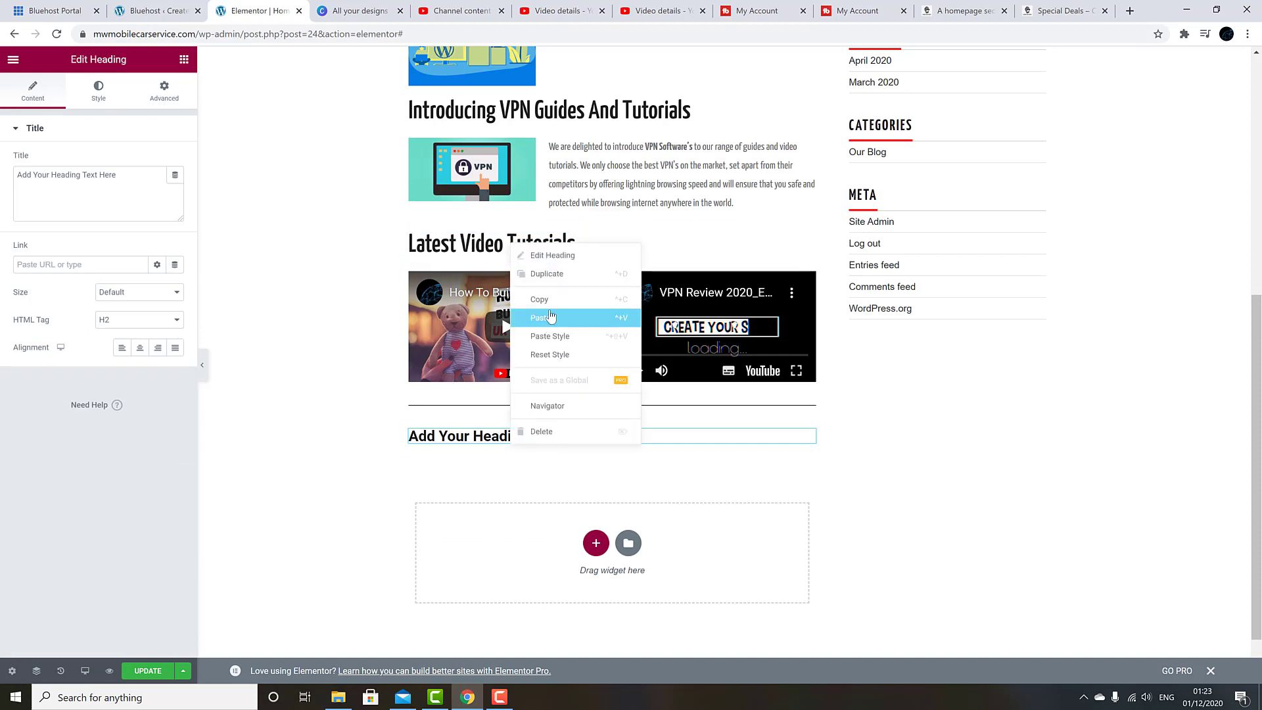
right_click(530, 433)
click(139, 292)
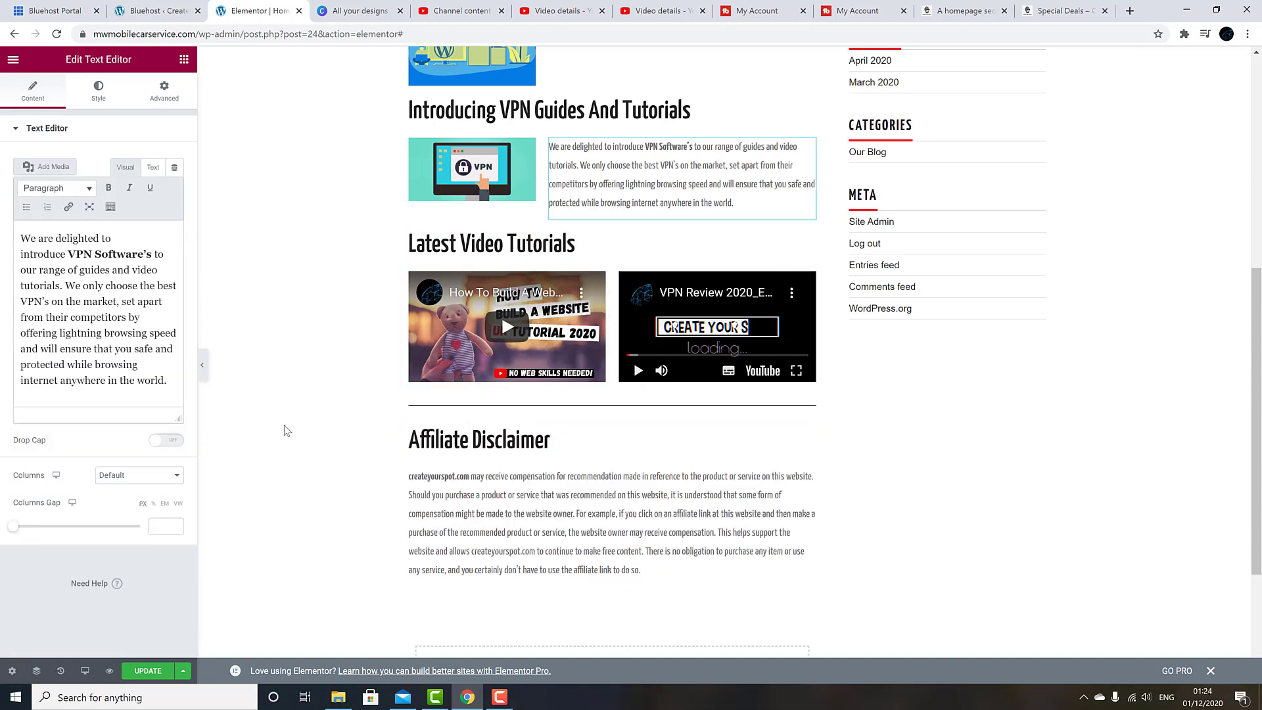
Step: Update the Home page and review it from header to Affiliate Disclaimer with the editing panel hidden
click(156, 676)
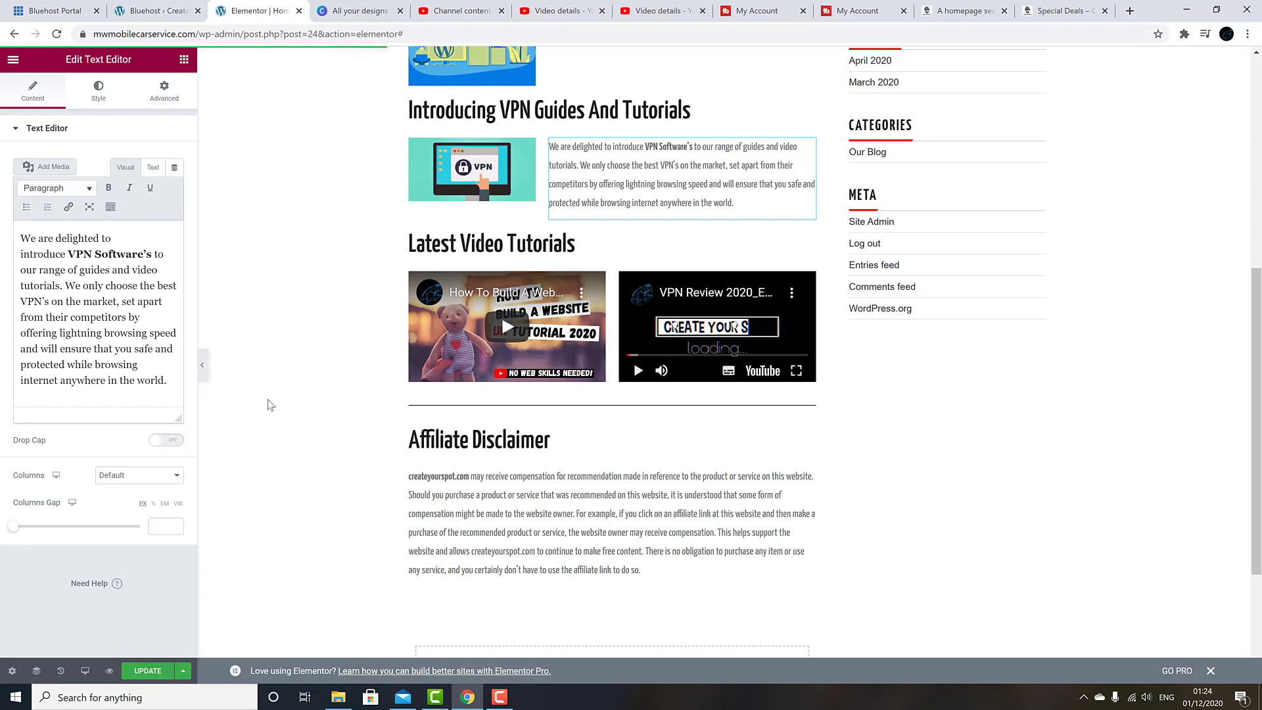
click(203, 365)
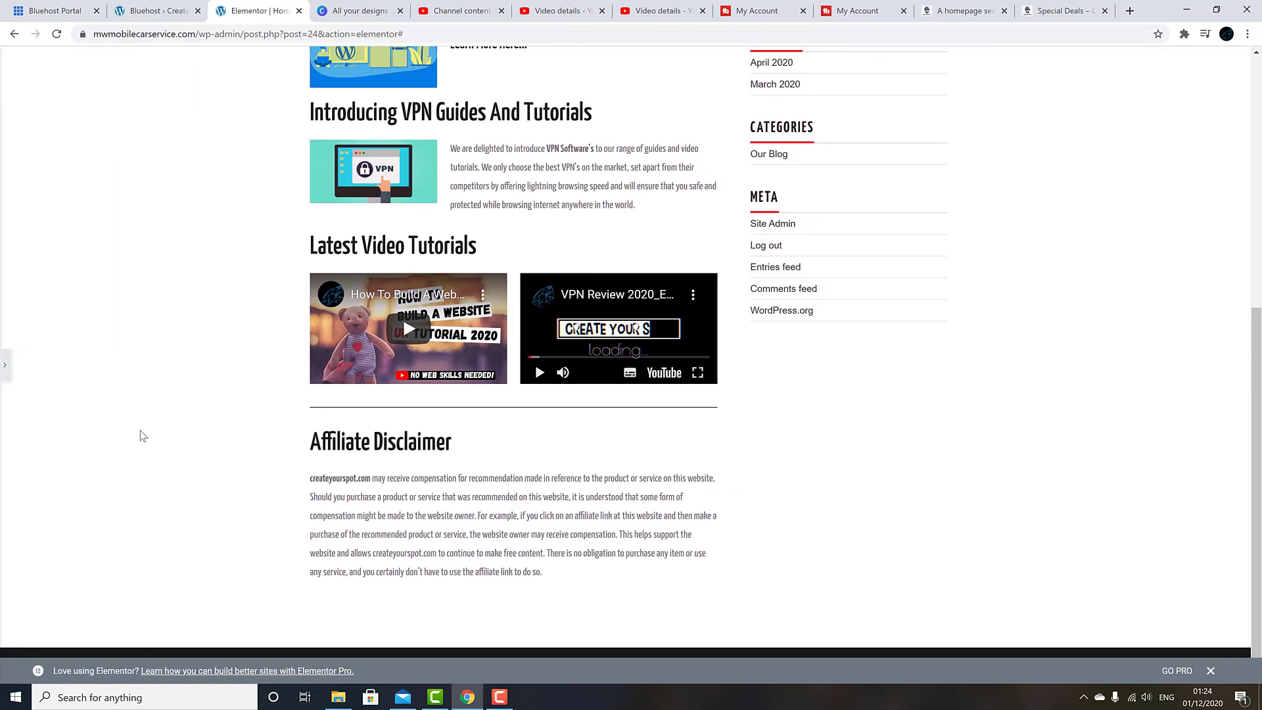
scroll(143, 436, up, 6)
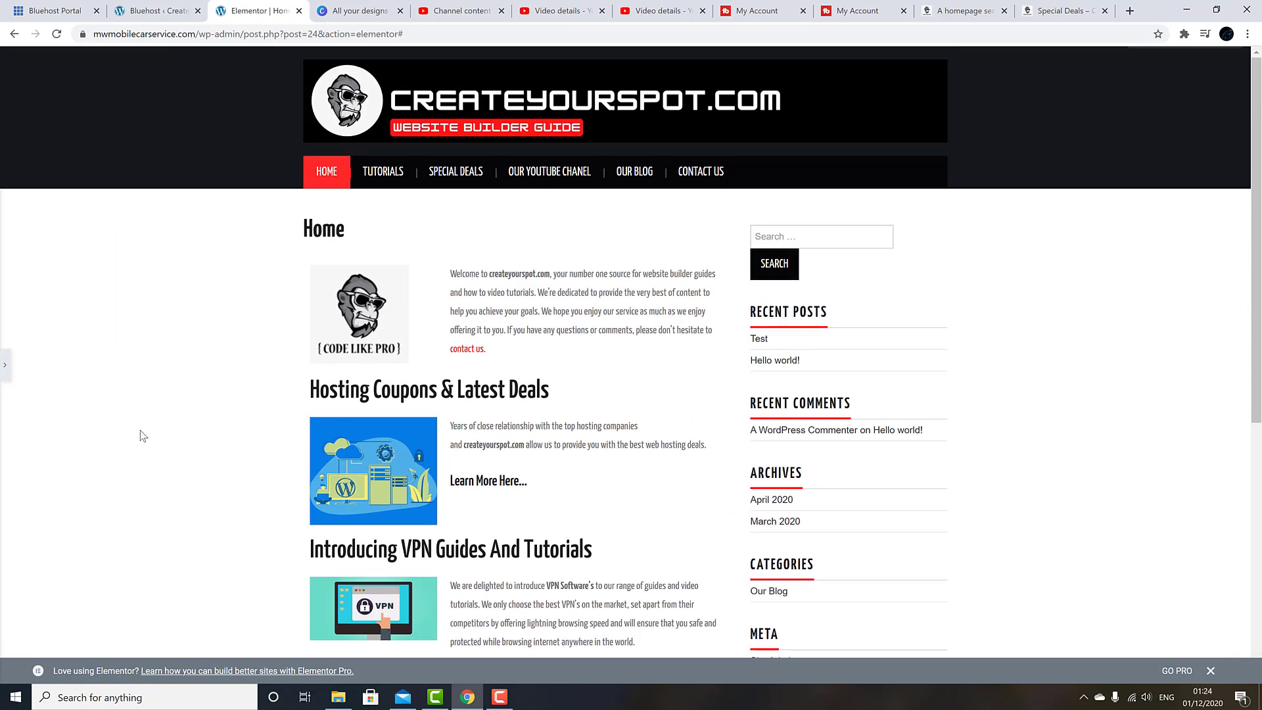
scroll(143, 436, down, 6)
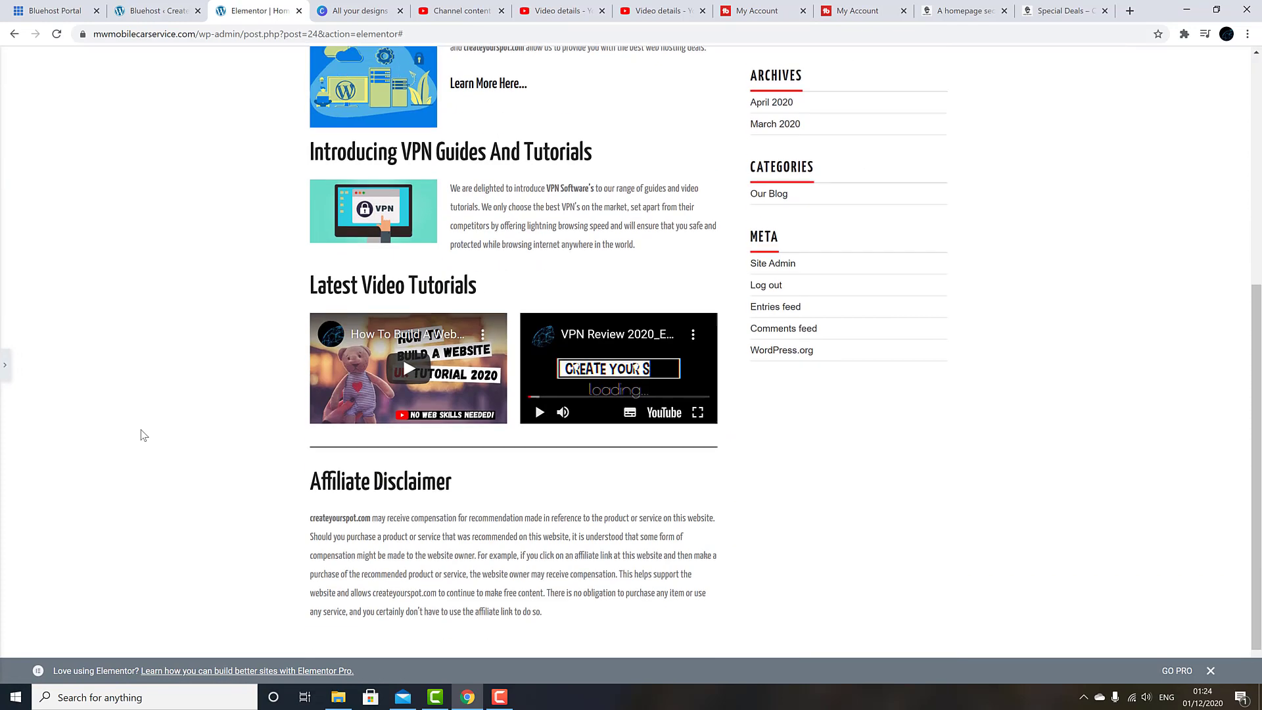
scroll(143, 436, up, 6)
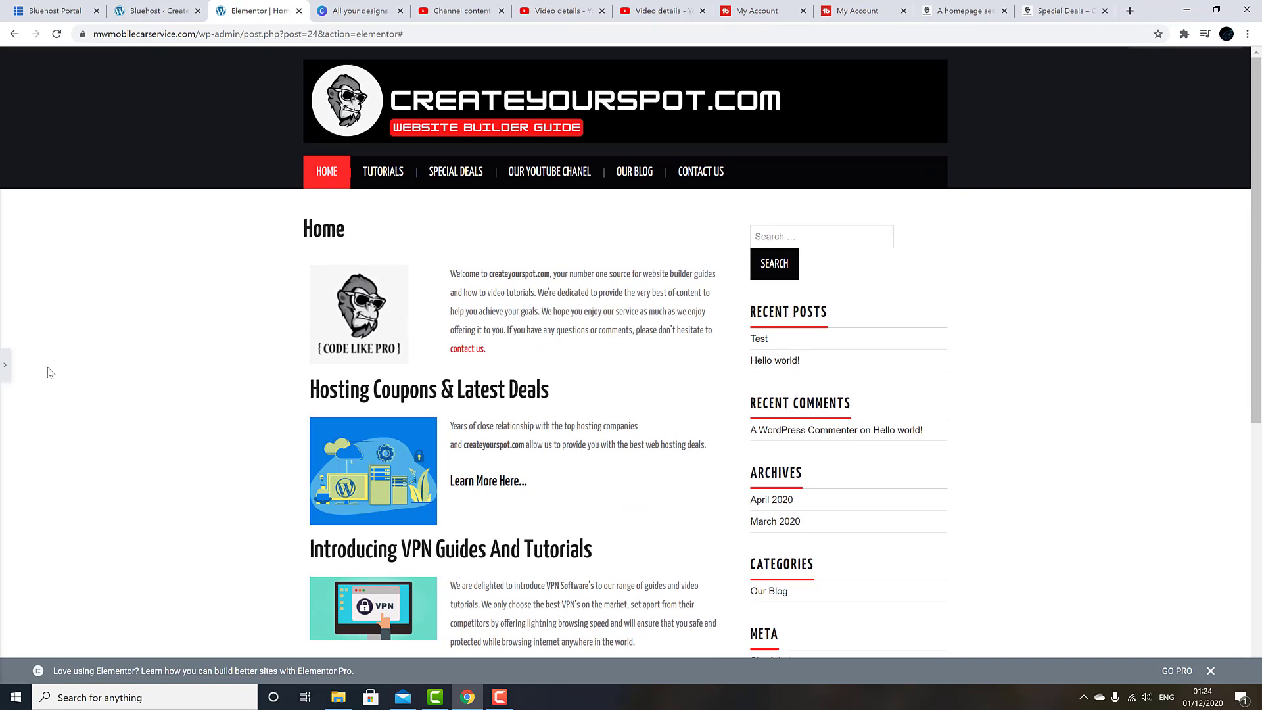
click(6, 364)
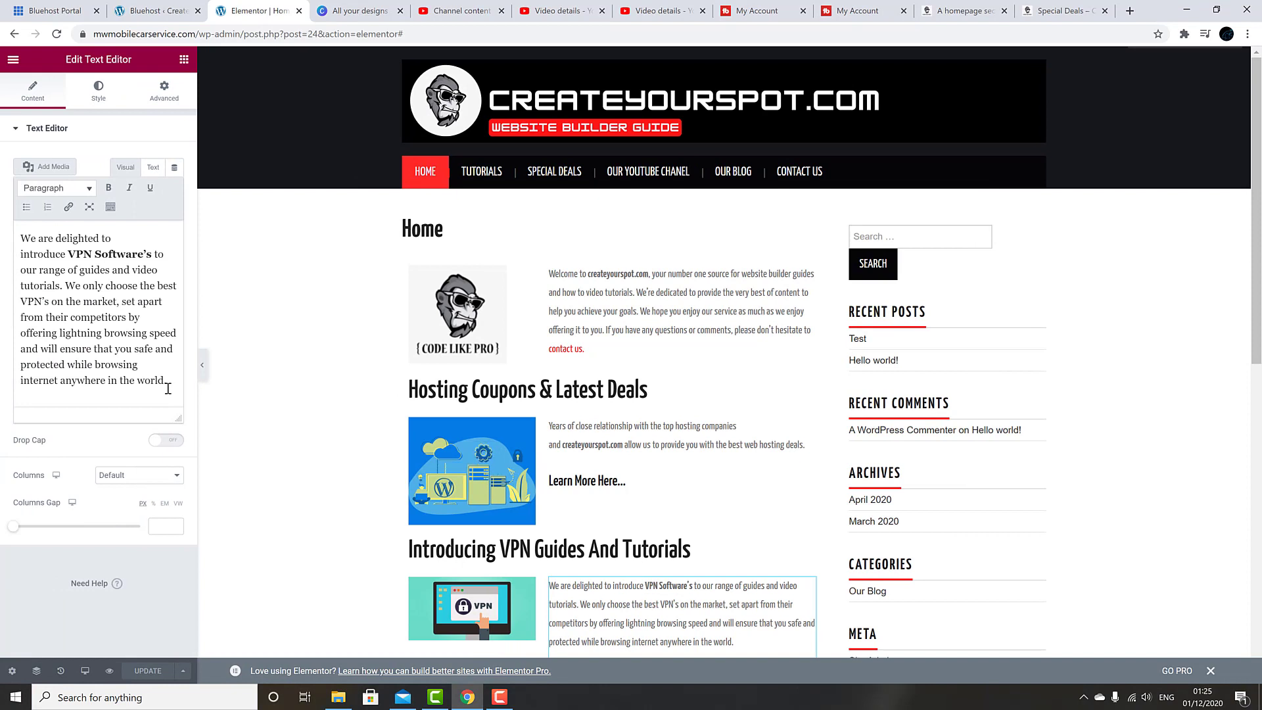
Step: Preview the Home page in the tablet and mobile layouts, checking all its sections, and return to the desktop layout
click(85, 671)
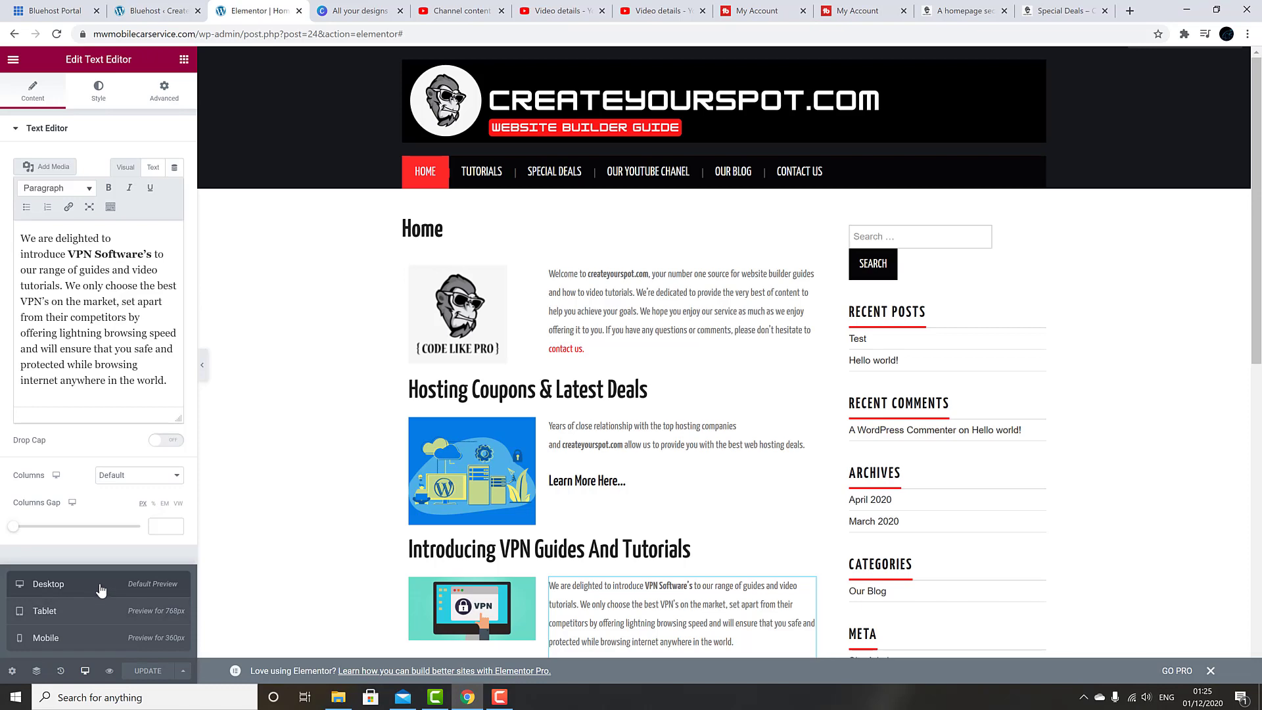
click(86, 620)
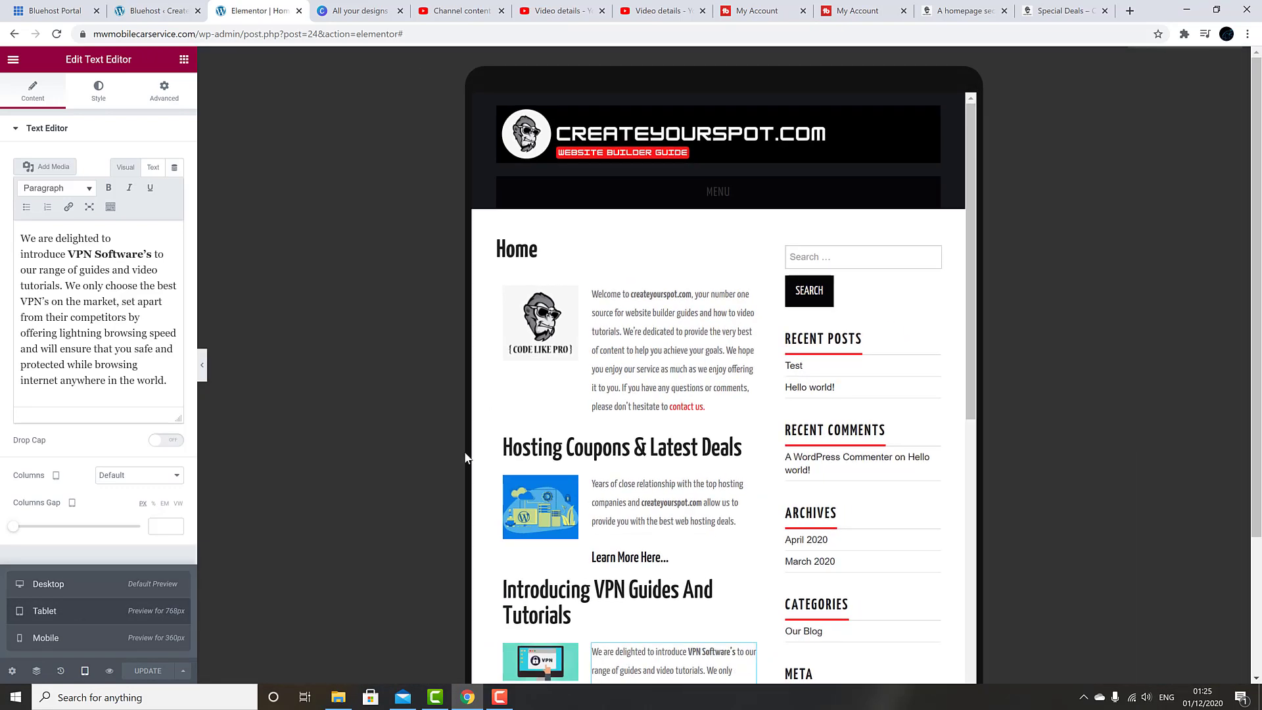
scroll(547, 405, down, 10)
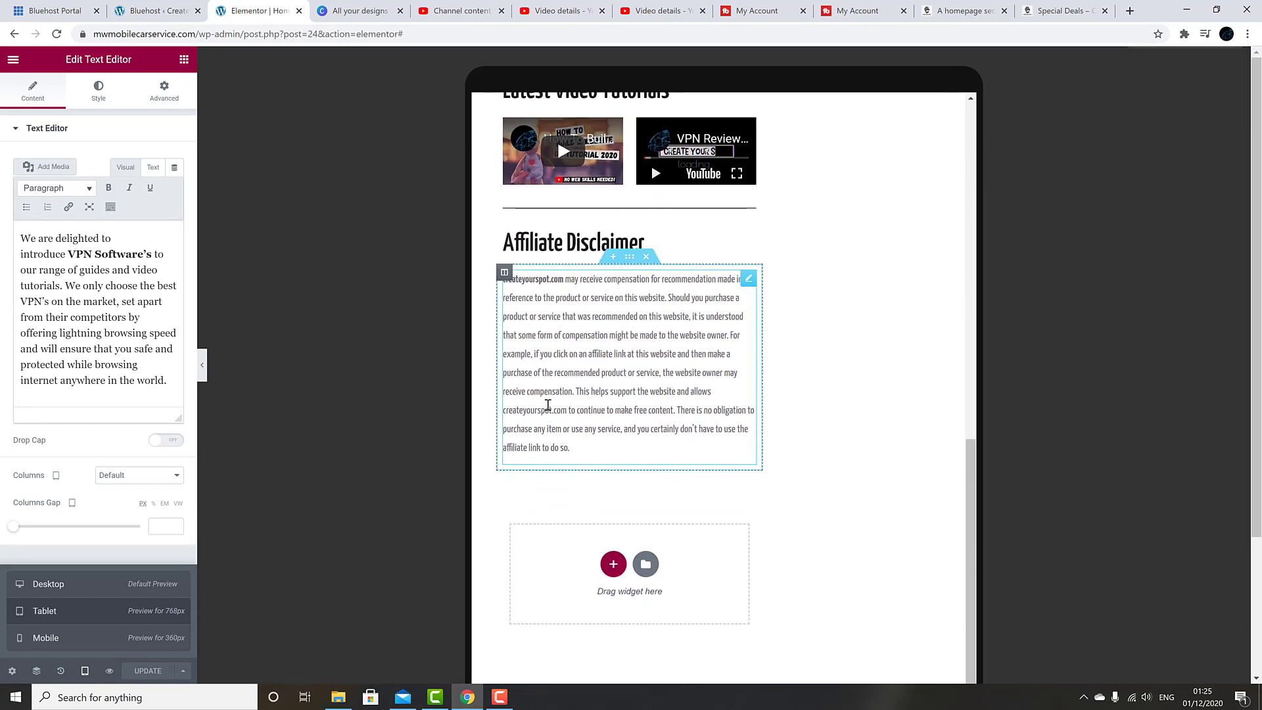
scroll(547, 405, up, 10)
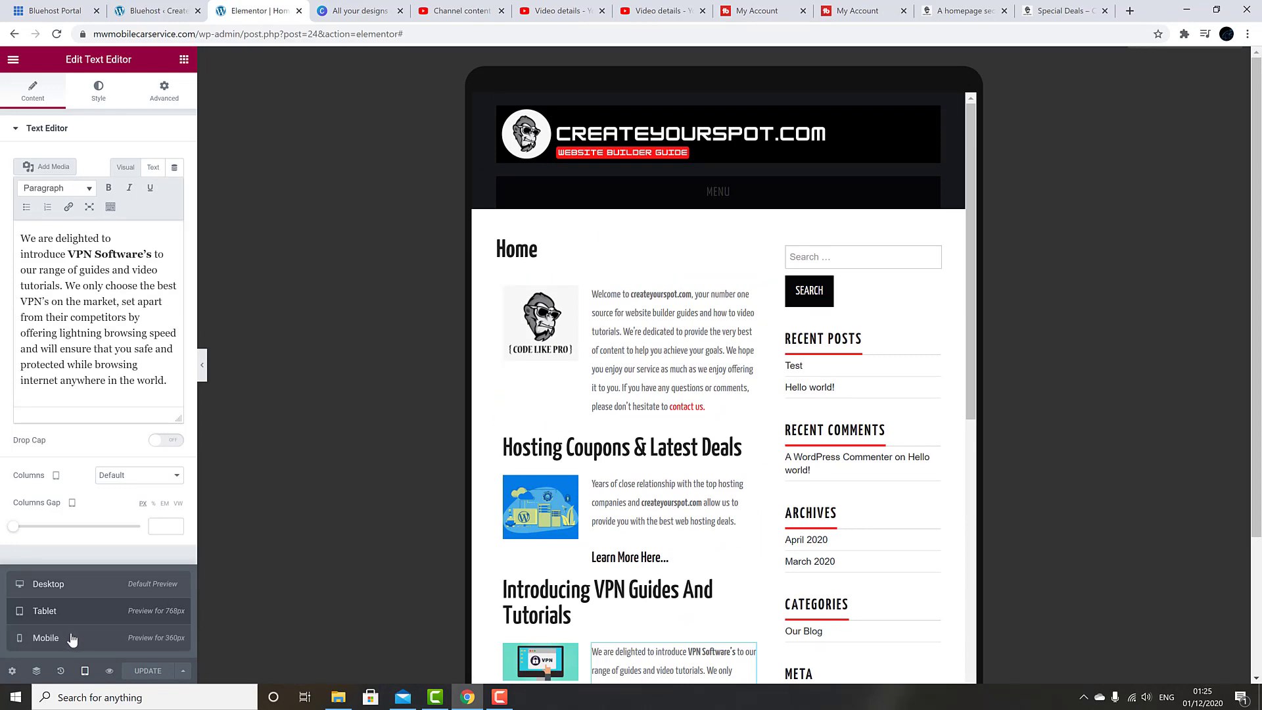
click(72, 639)
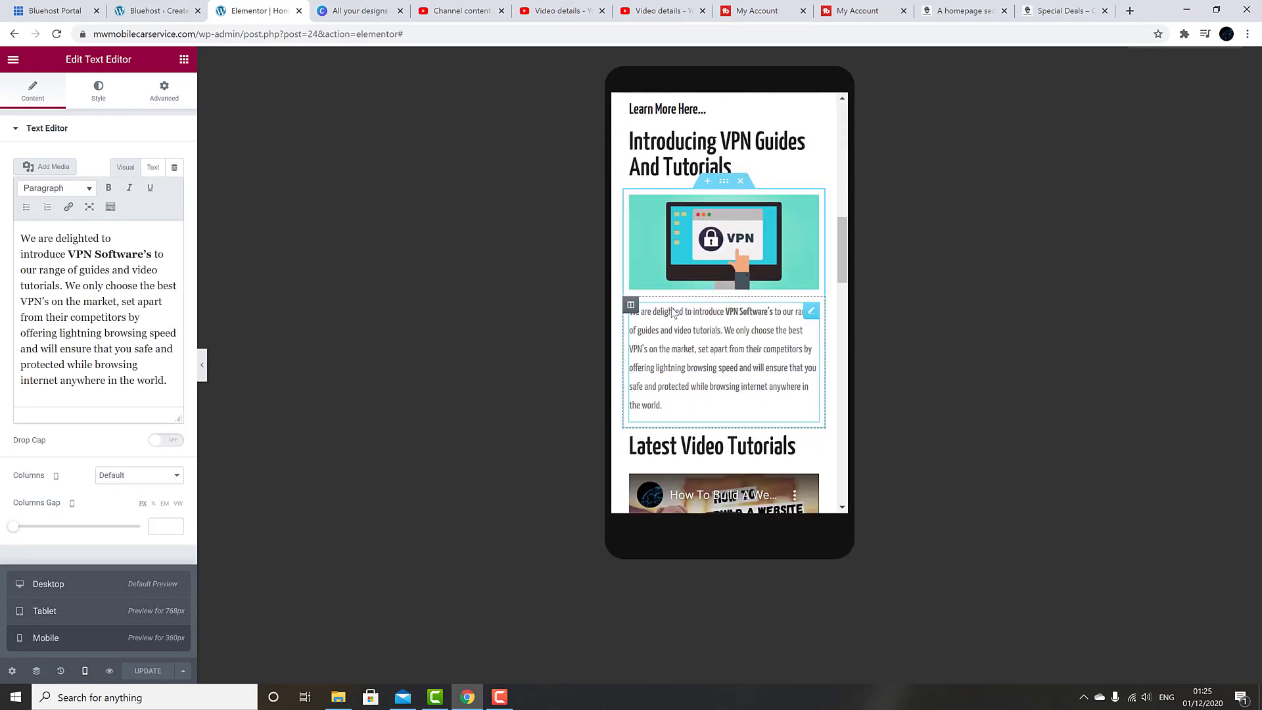
scroll(672, 312, down, 10)
scroll(672, 307, up, 10)
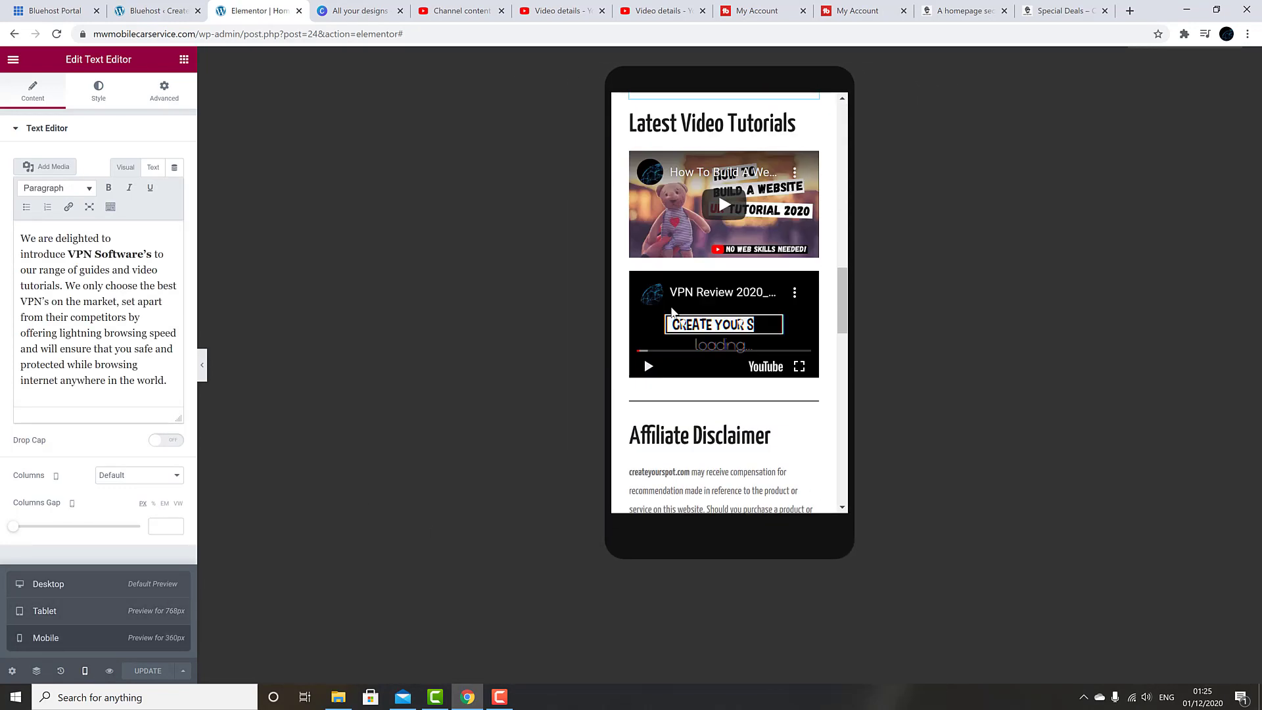
click(48, 591)
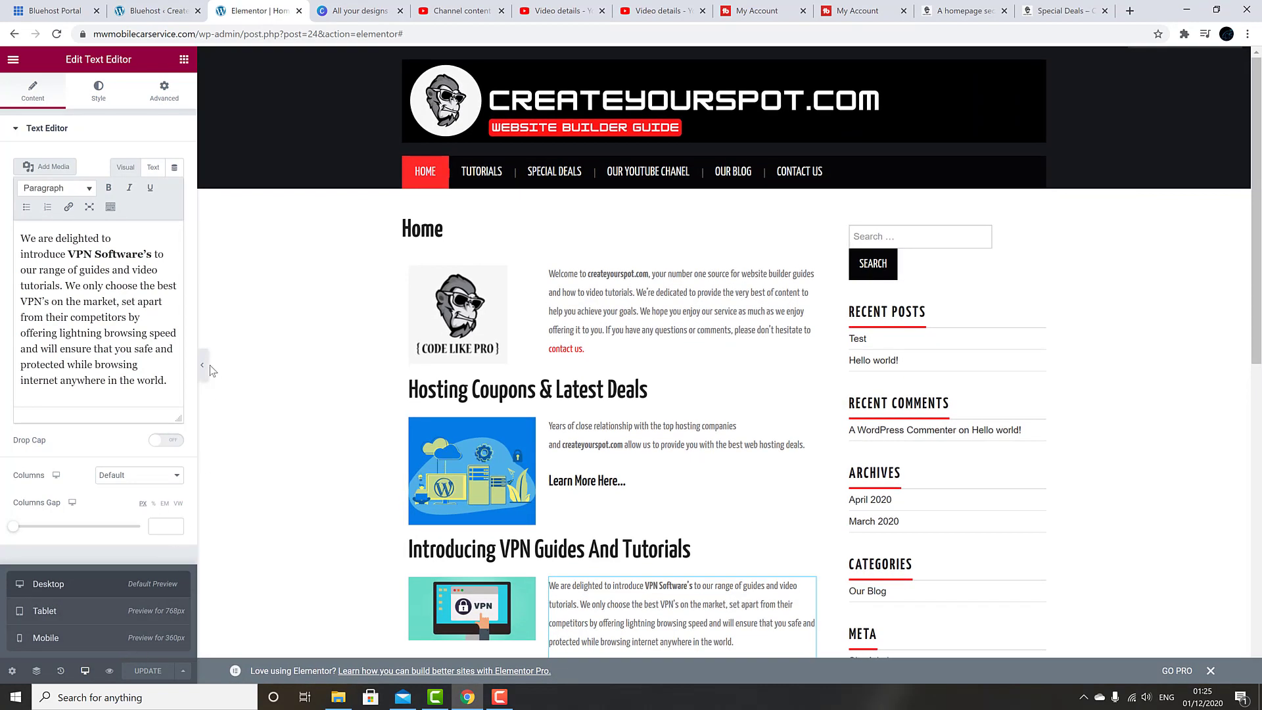
Step: Leave the Elementor editor for the live Home page and open the Sidebar widgets in the theme Customizer
click(203, 365)
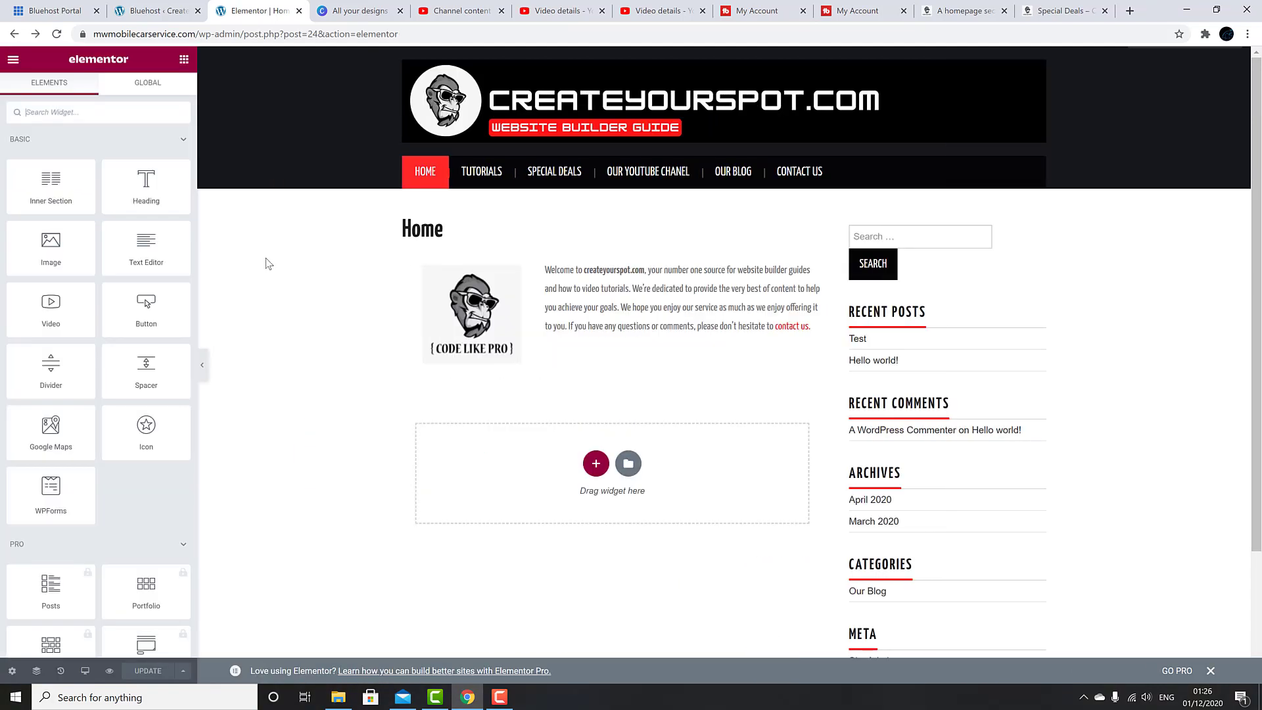
click(16, 35)
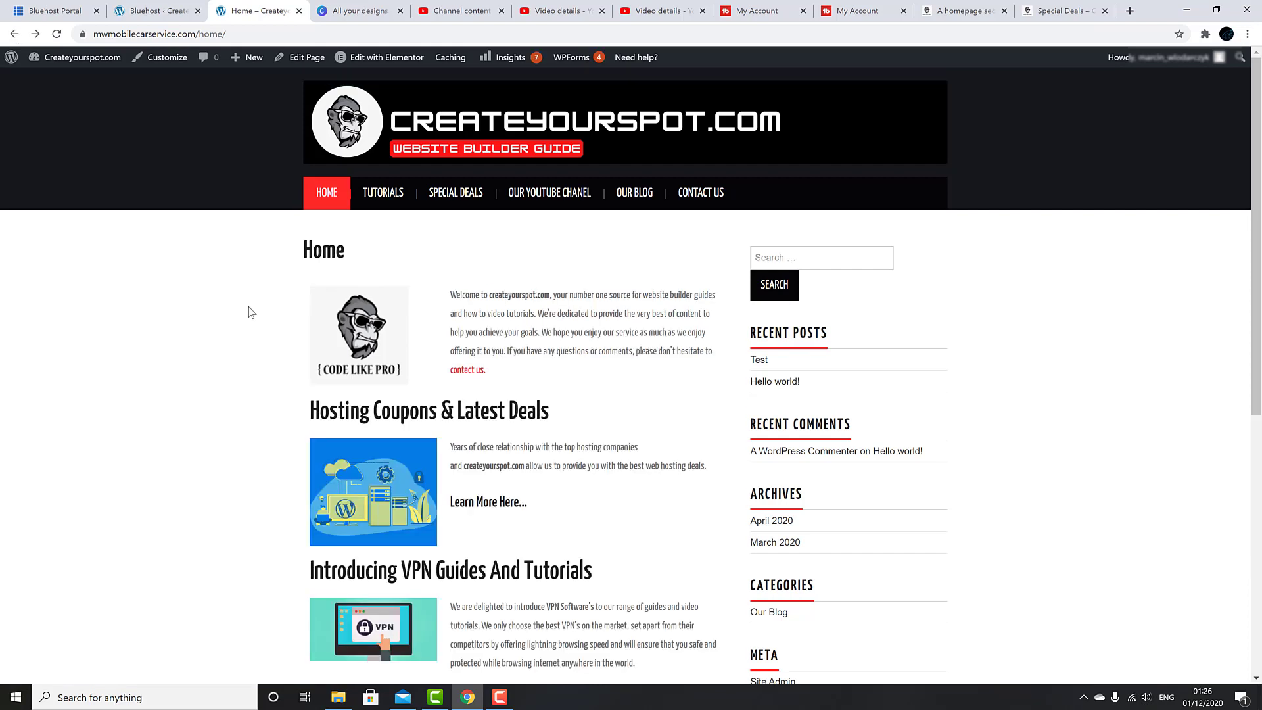
click(152, 66)
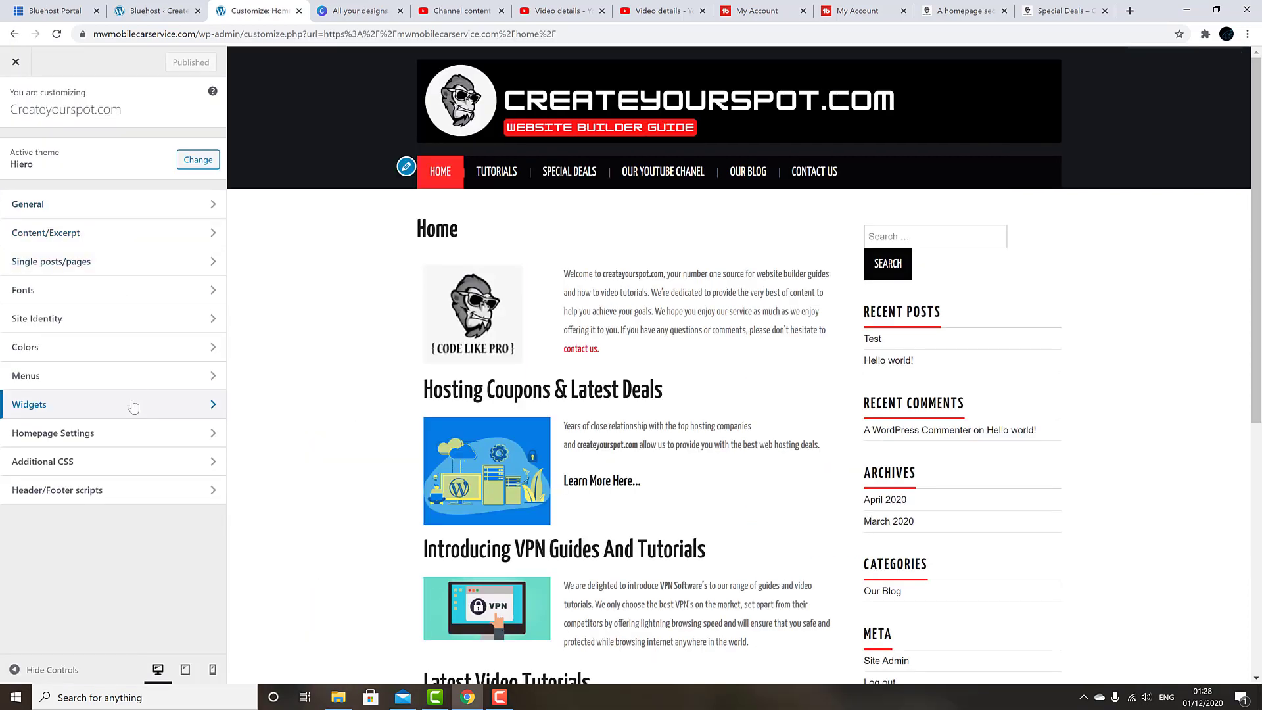
click(134, 406)
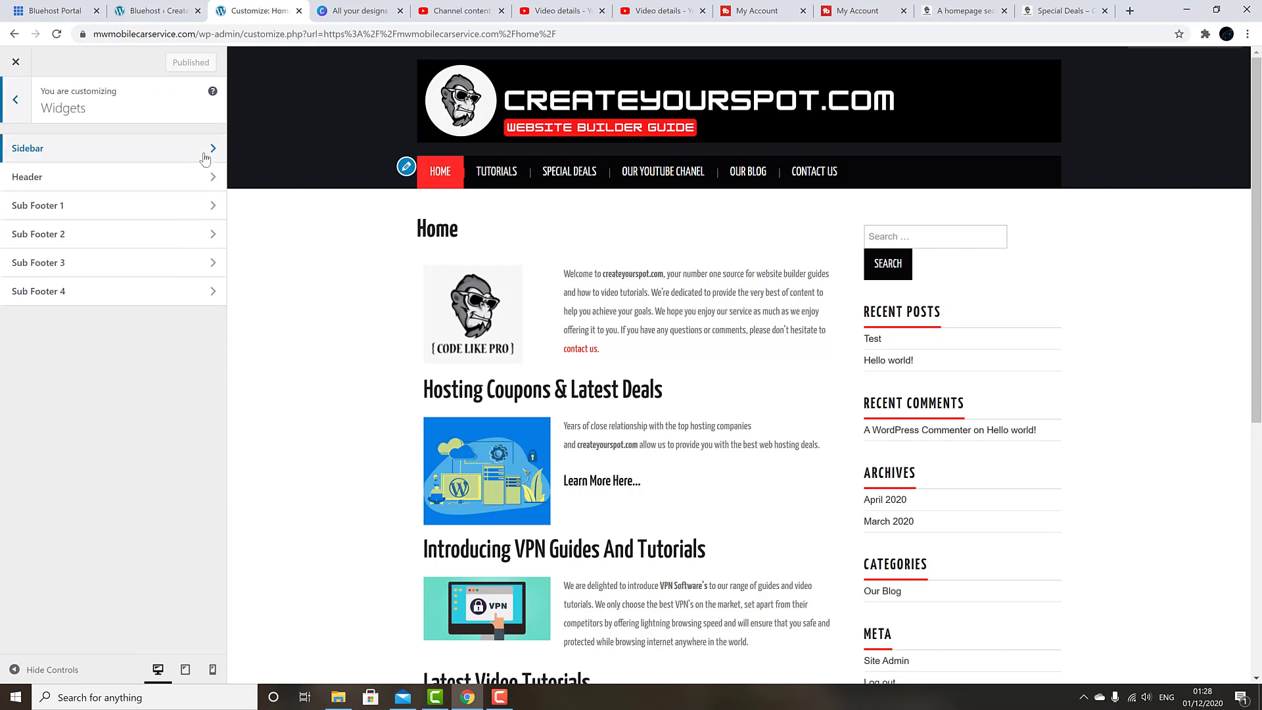
click(205, 158)
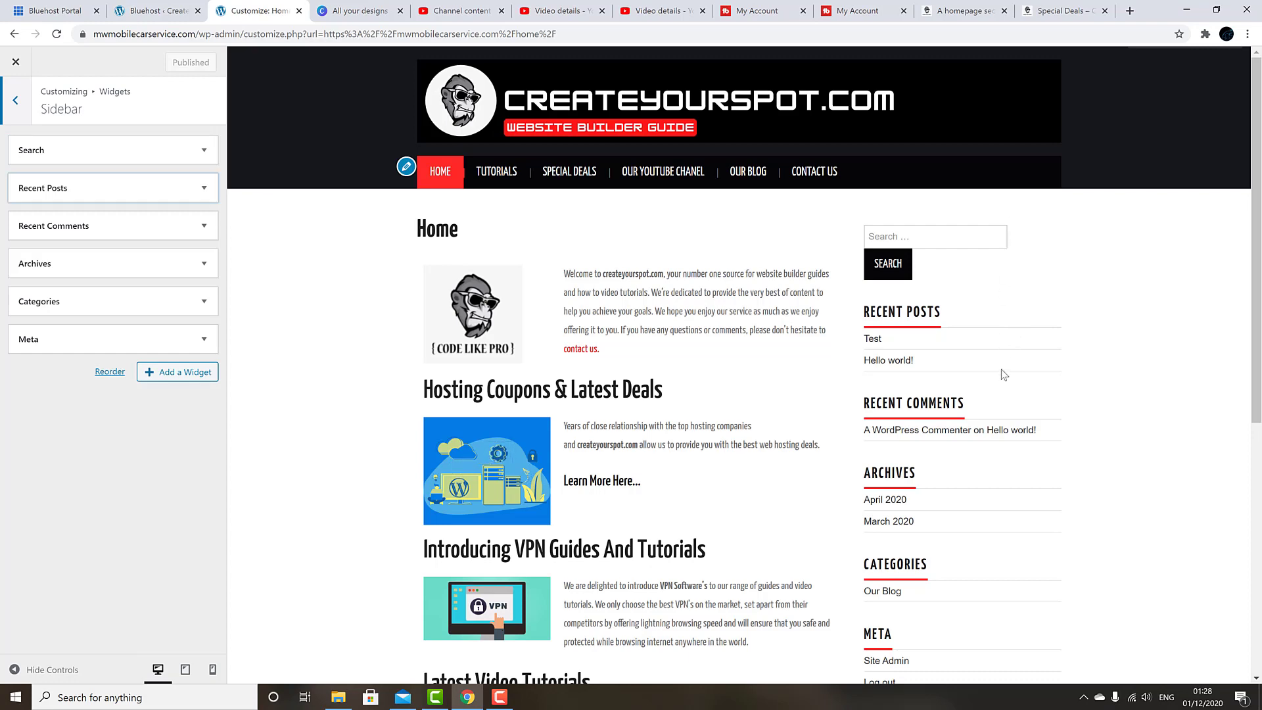
Step: Remove the Recent Posts, Recent Comments, Archives and Categories widgets from the sidebar
scroll(1002, 372, down, 7)
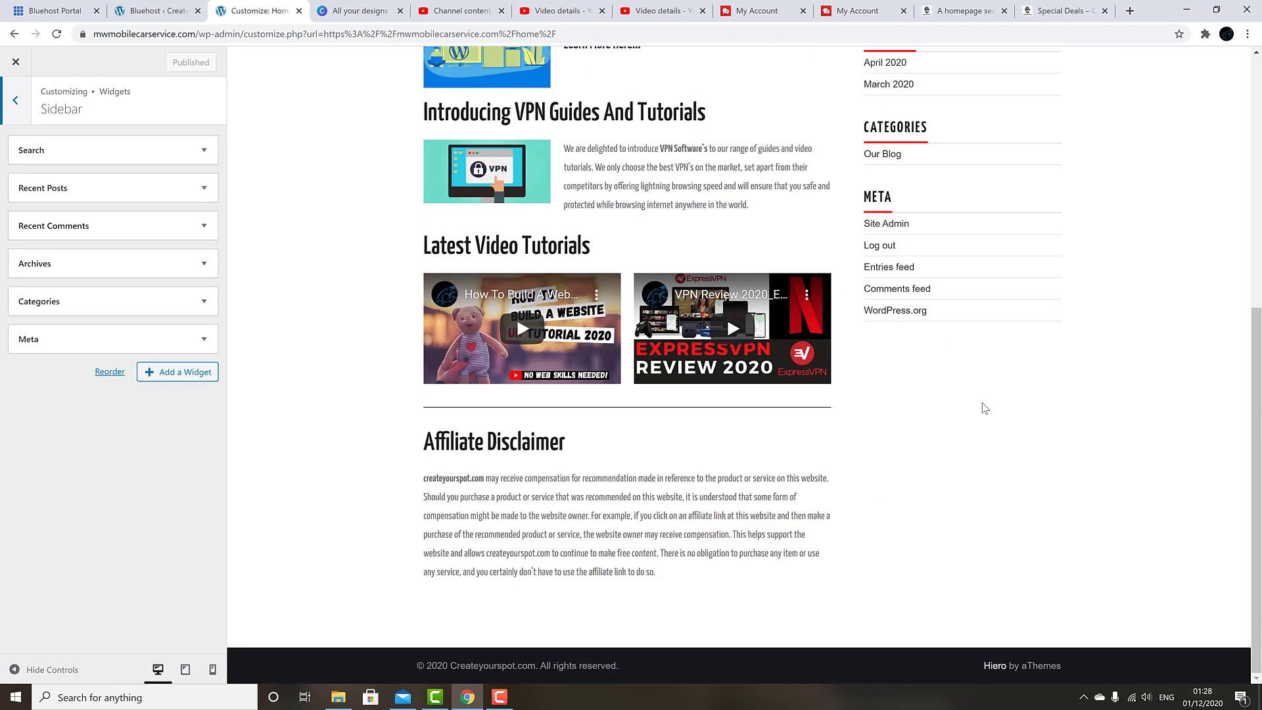
scroll(983, 408, up, 7)
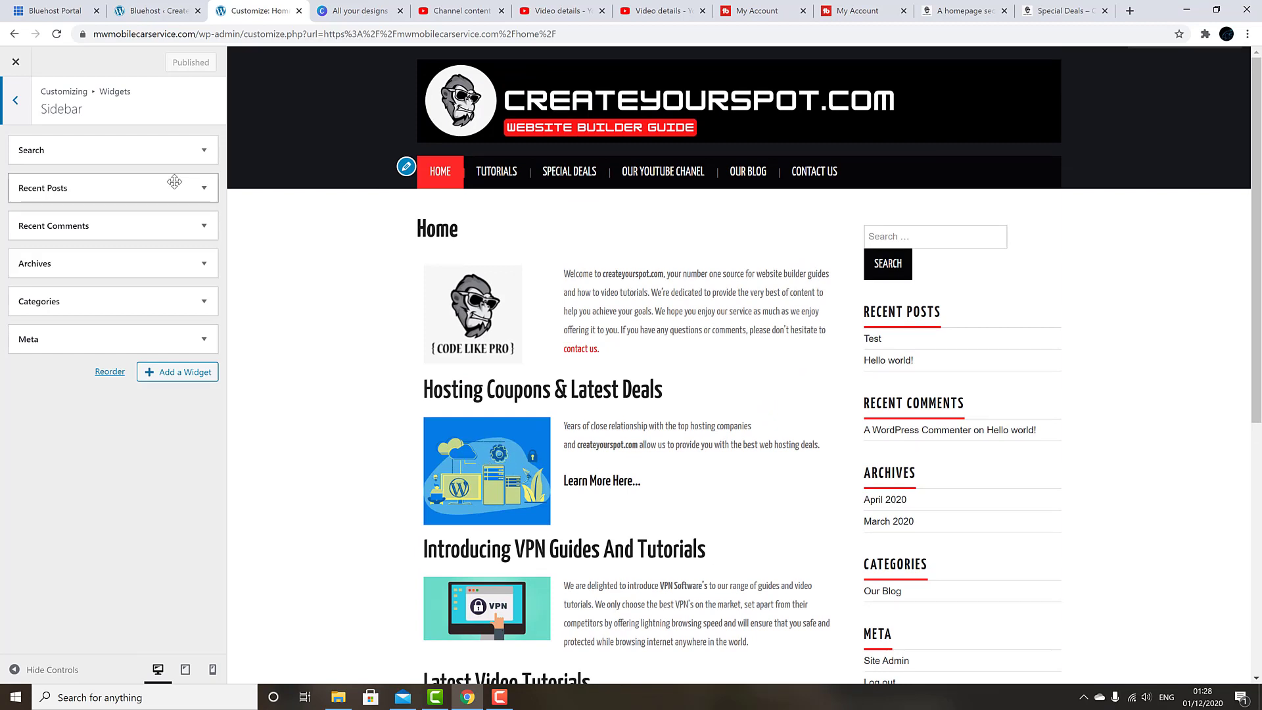
drag(174, 181, 126, 191)
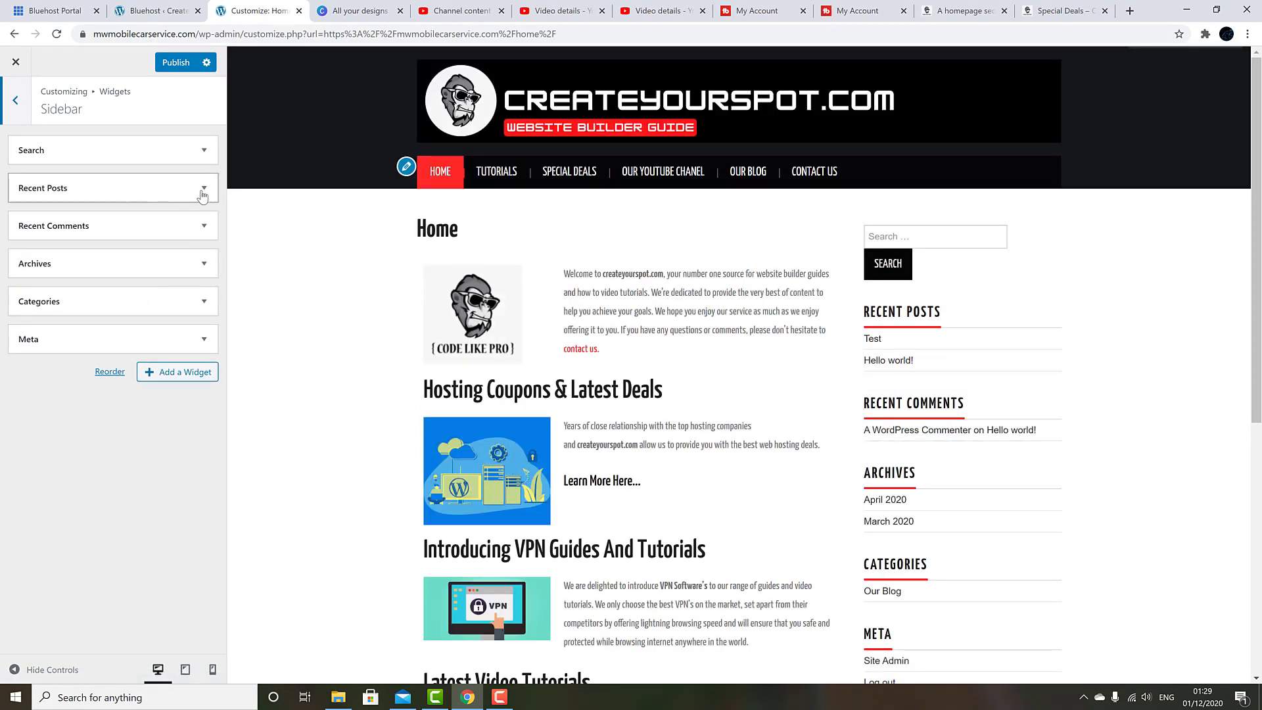
click(204, 190)
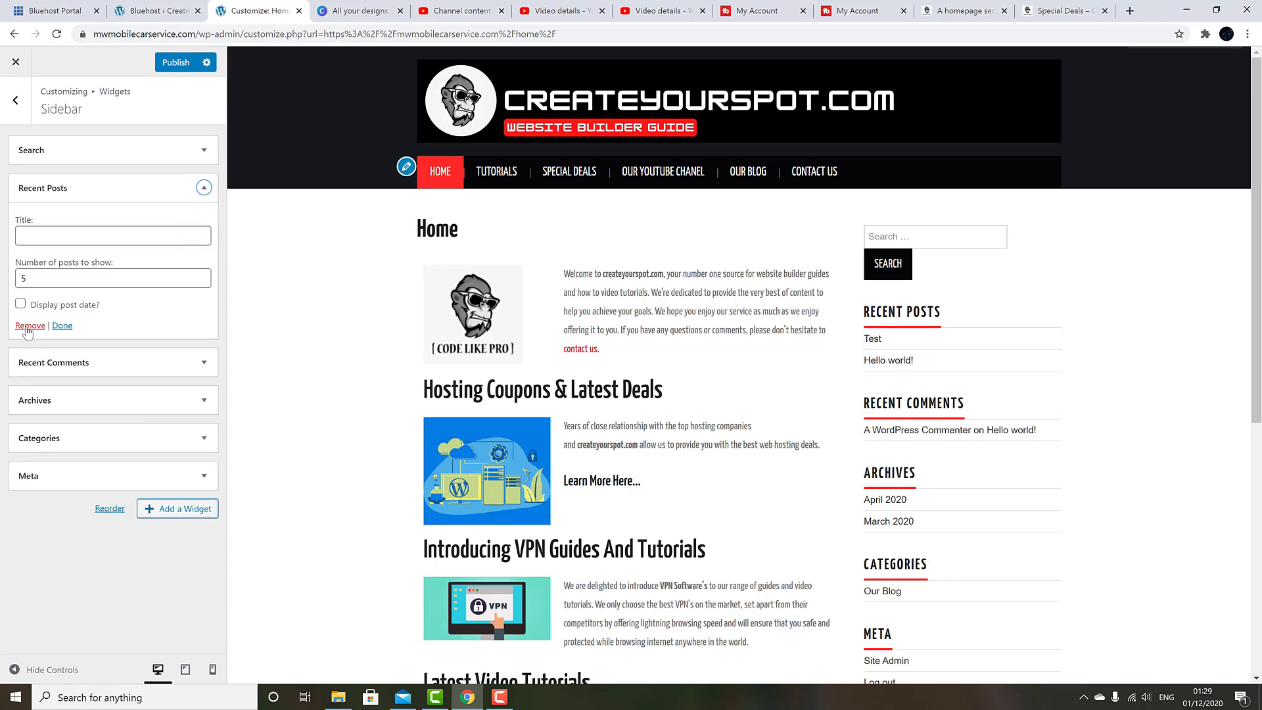
click(29, 326)
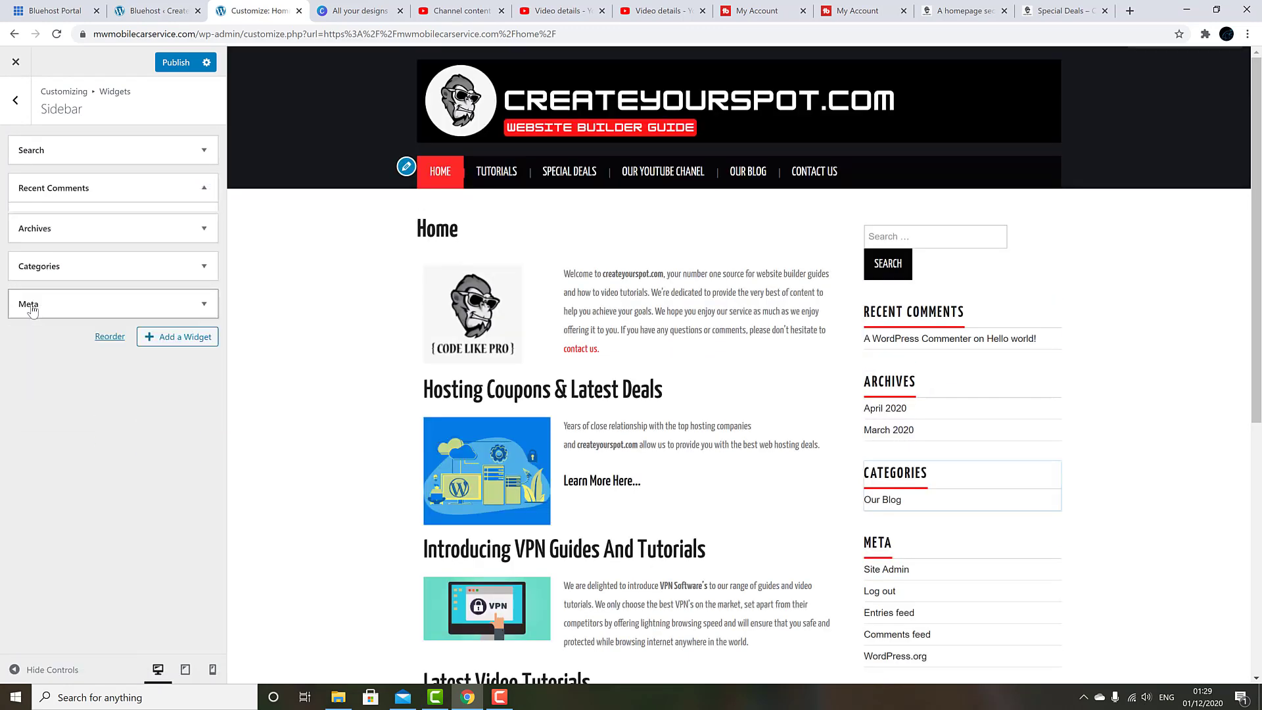
click(204, 190)
click(23, 300)
click(204, 191)
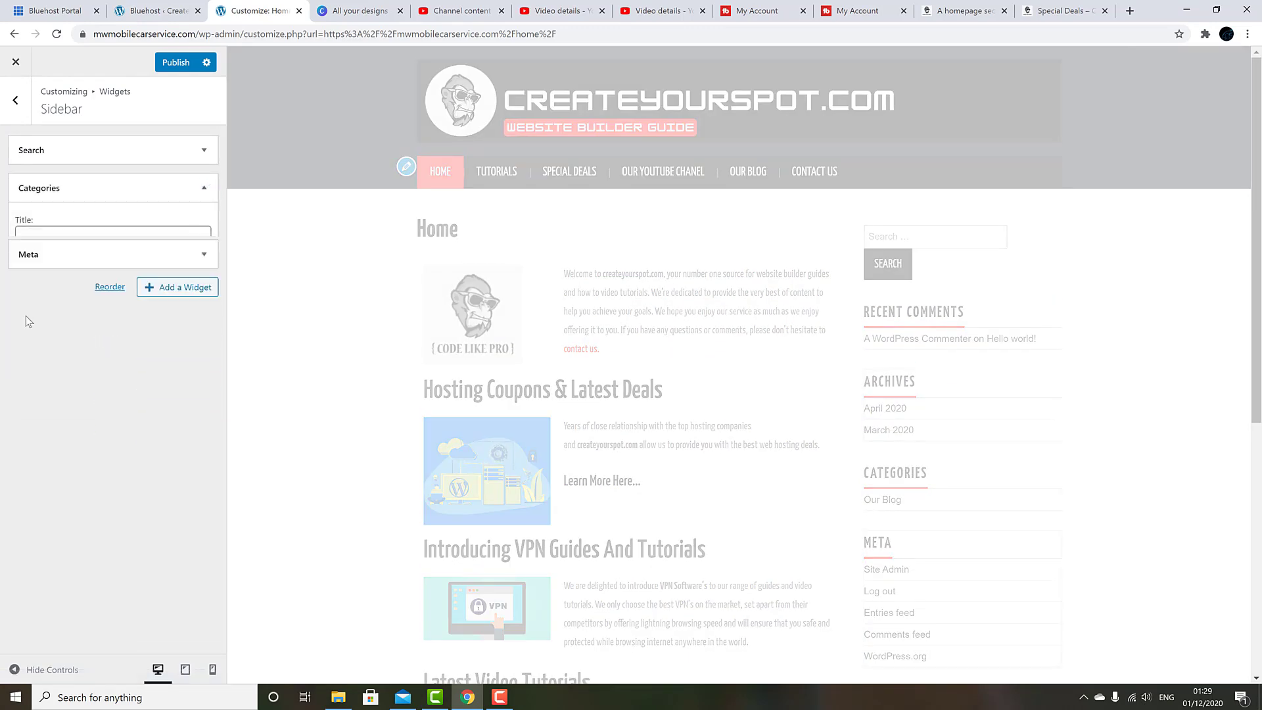
click(26, 320)
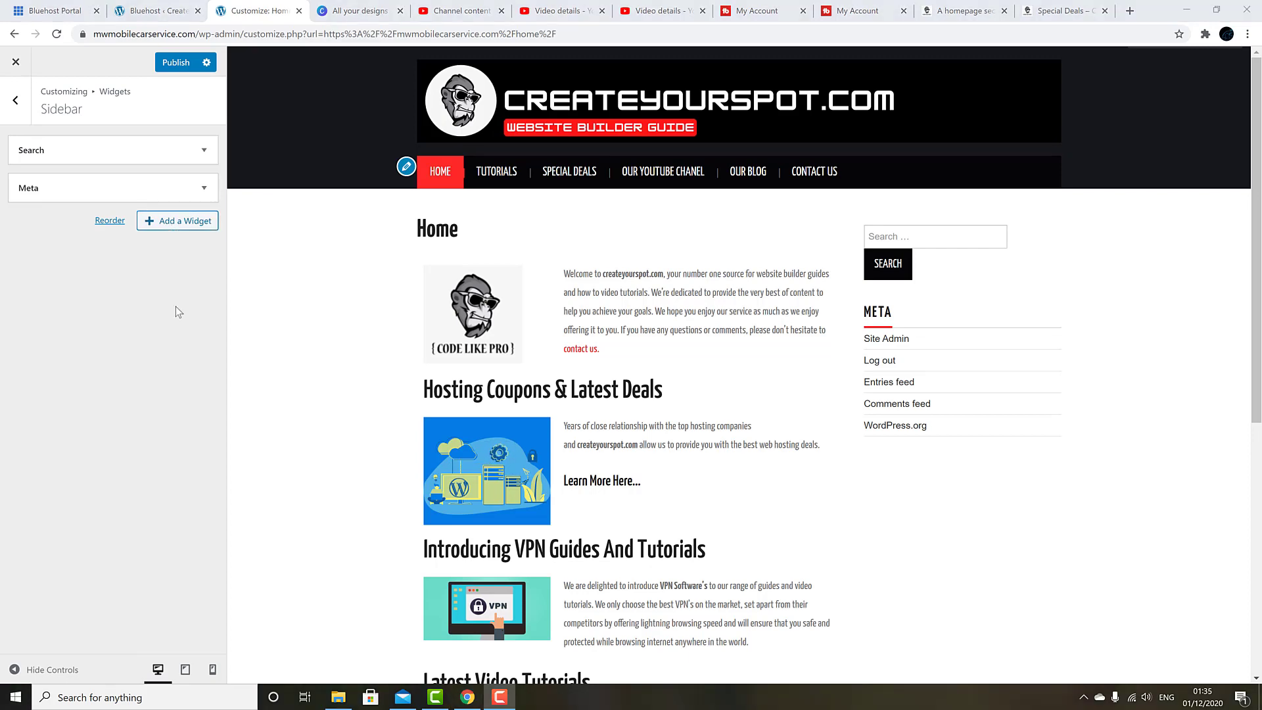
Step: Add the AT Social Icons widget to the sidebar
click(171, 221)
click(282, 318)
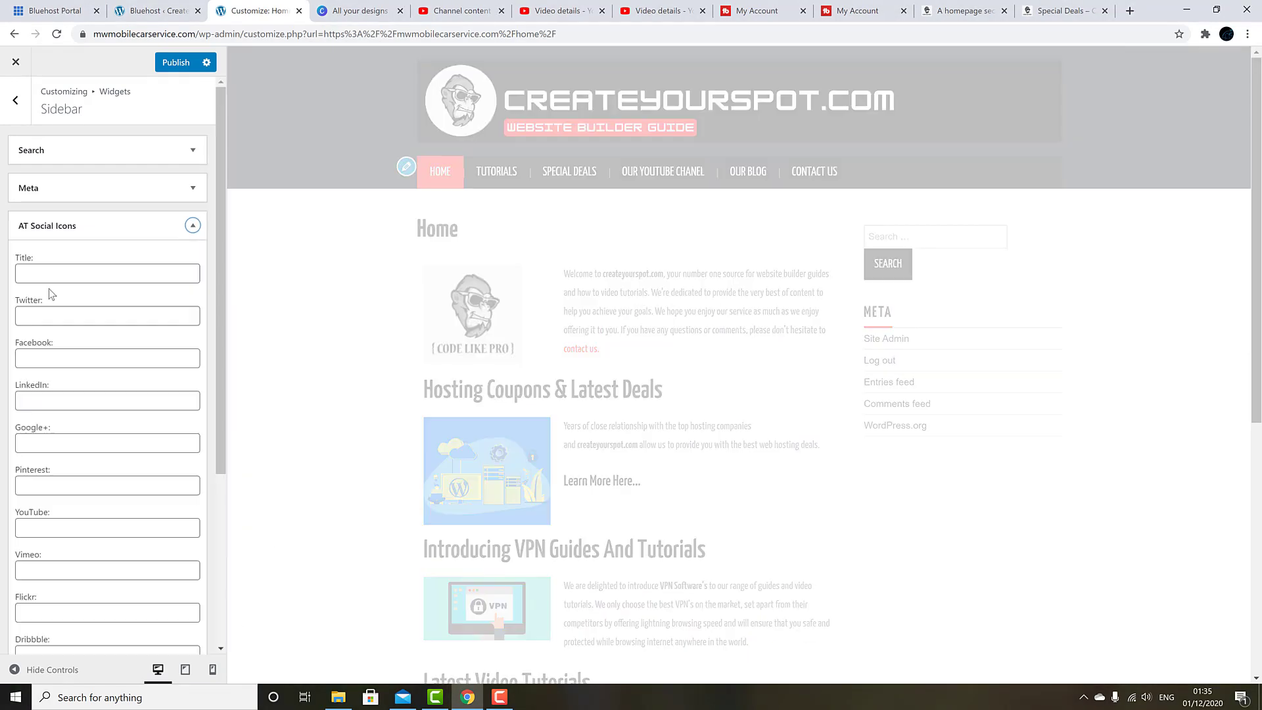
text(connect With Us)
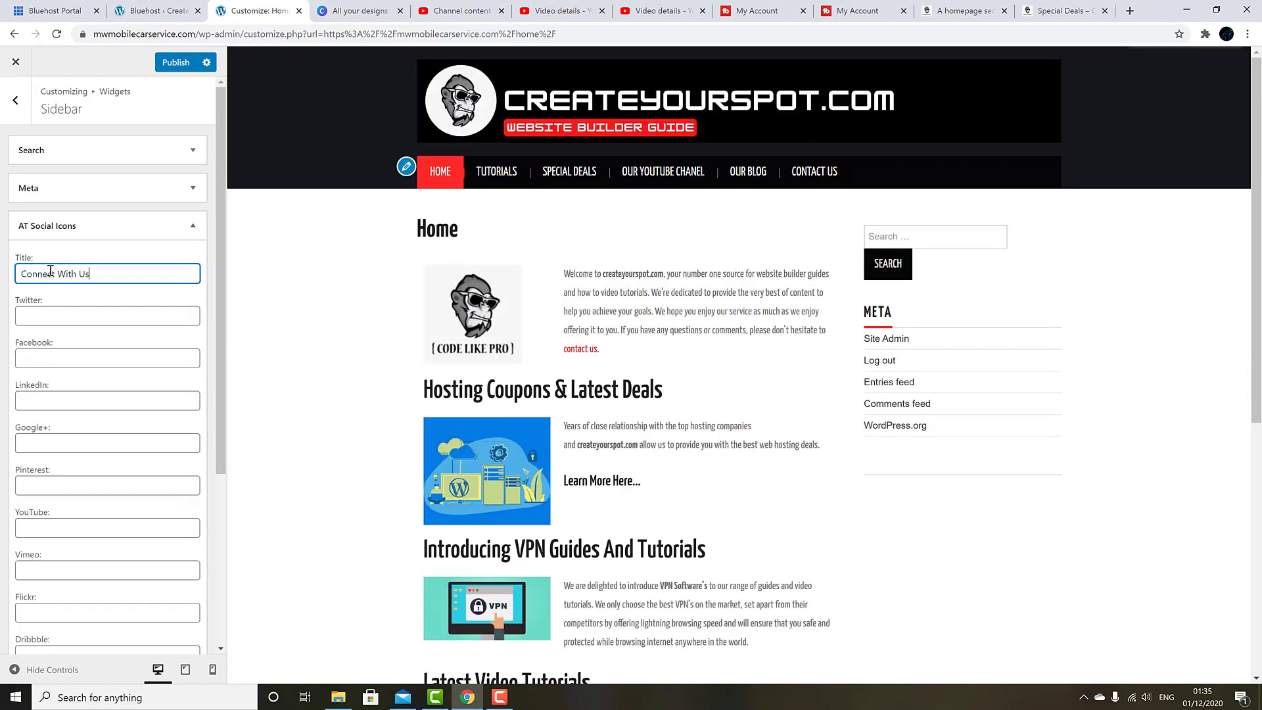
click(62, 314)
text(www.twitter.com)
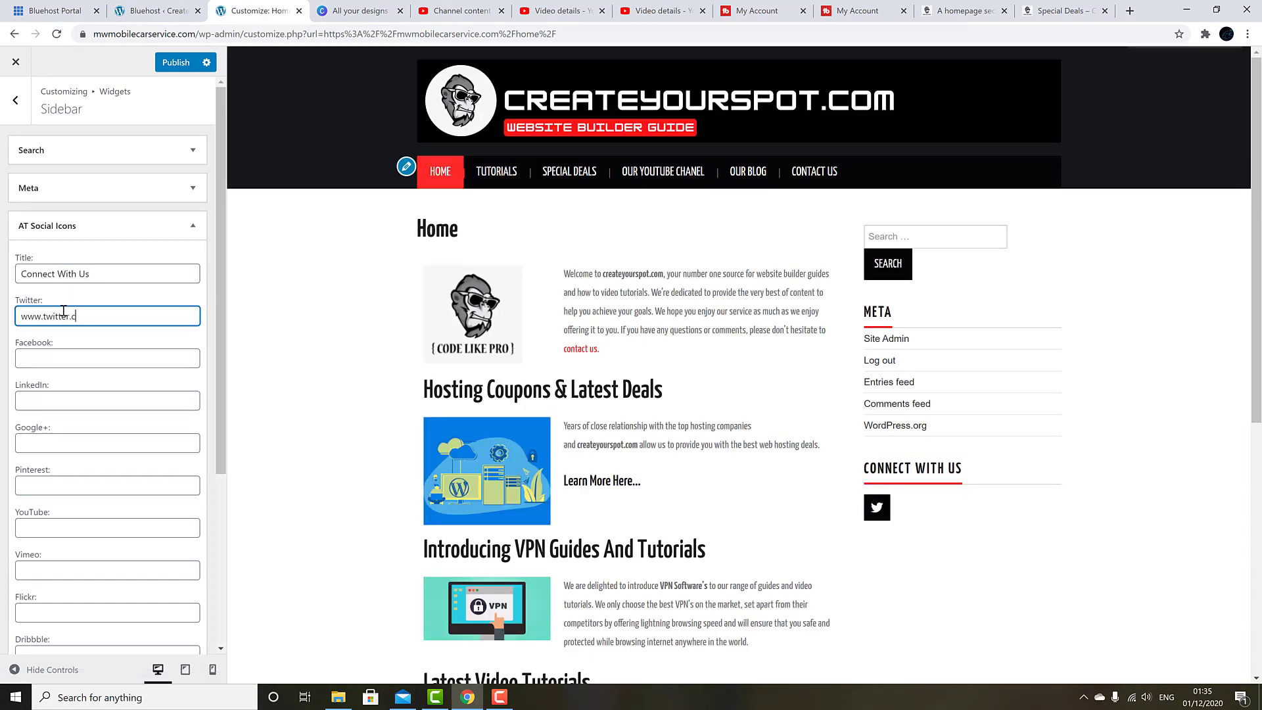
click(74, 356)
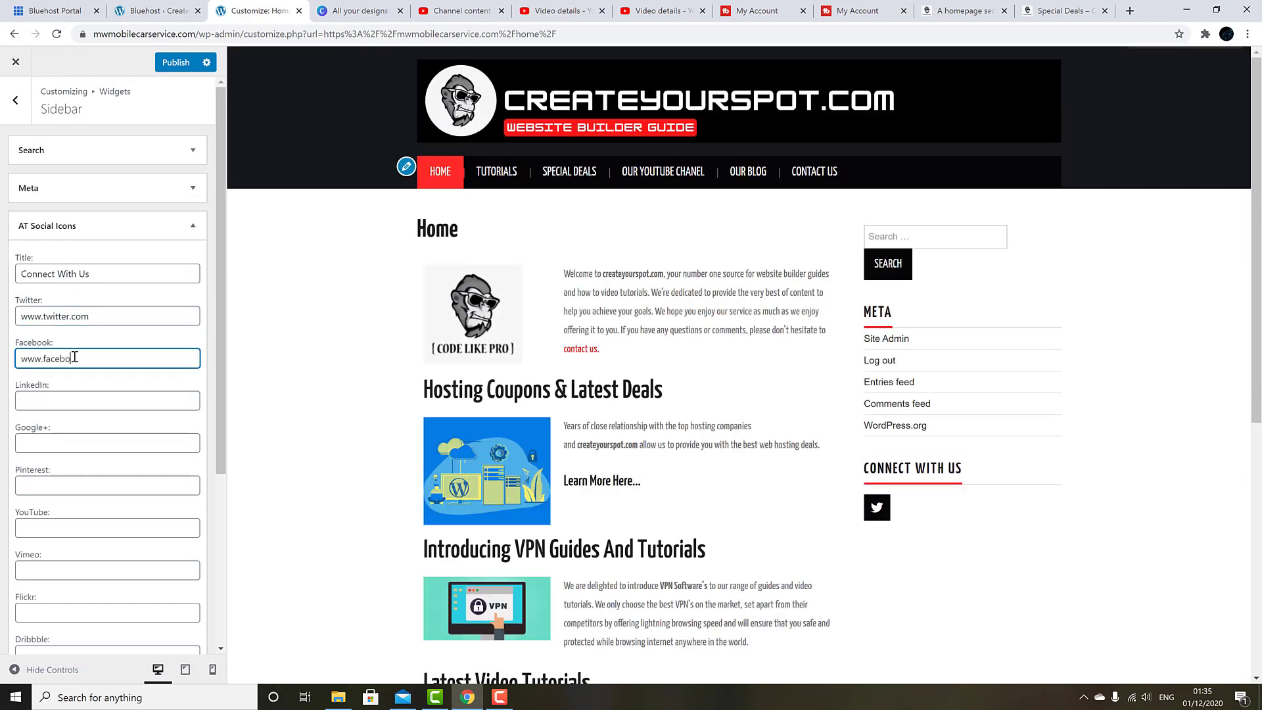
text(www.facebok.com)
click(76, 442)
text(www.google)
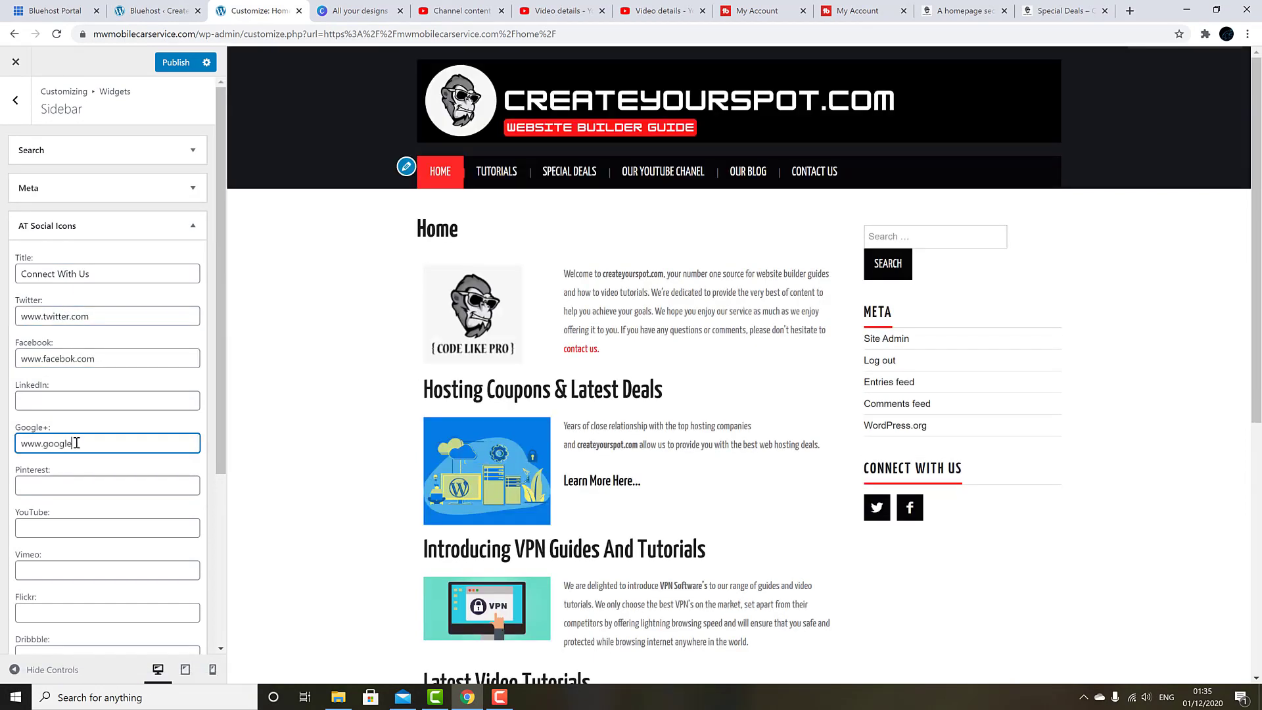
text(plus.com)
scroll(76, 526, down, 2)
click(81, 405)
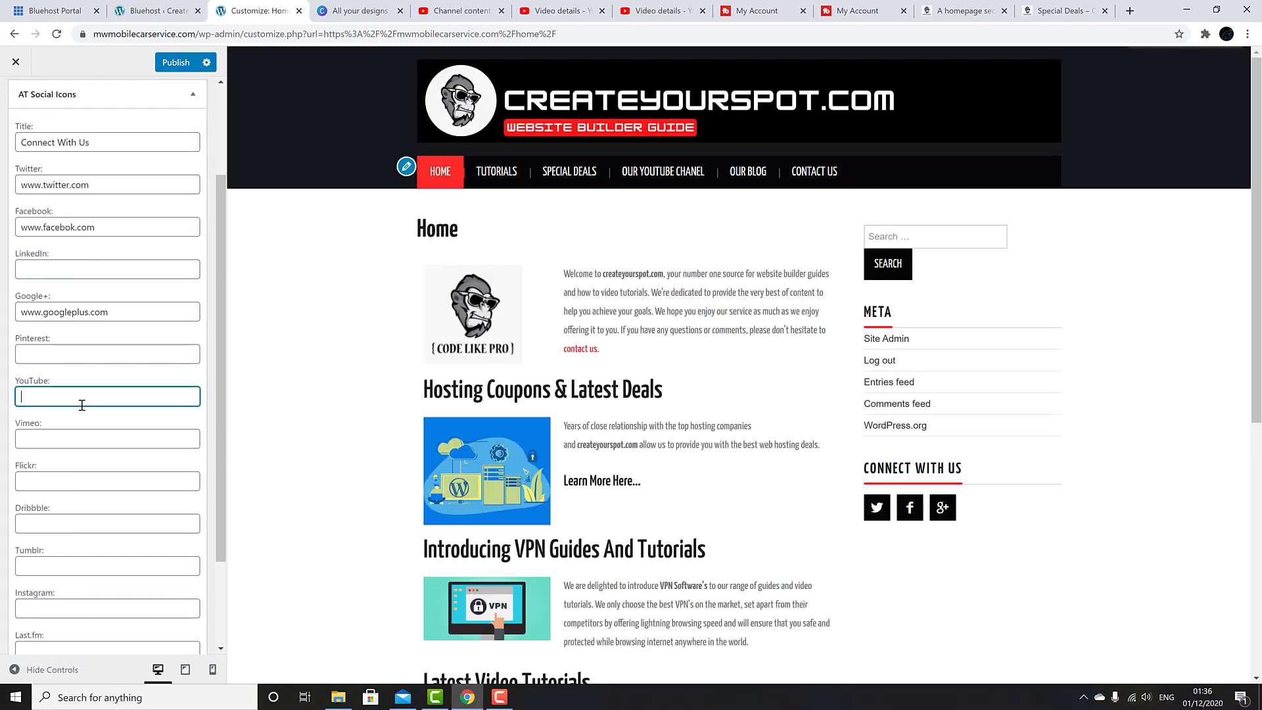
text(www.youtube.com)
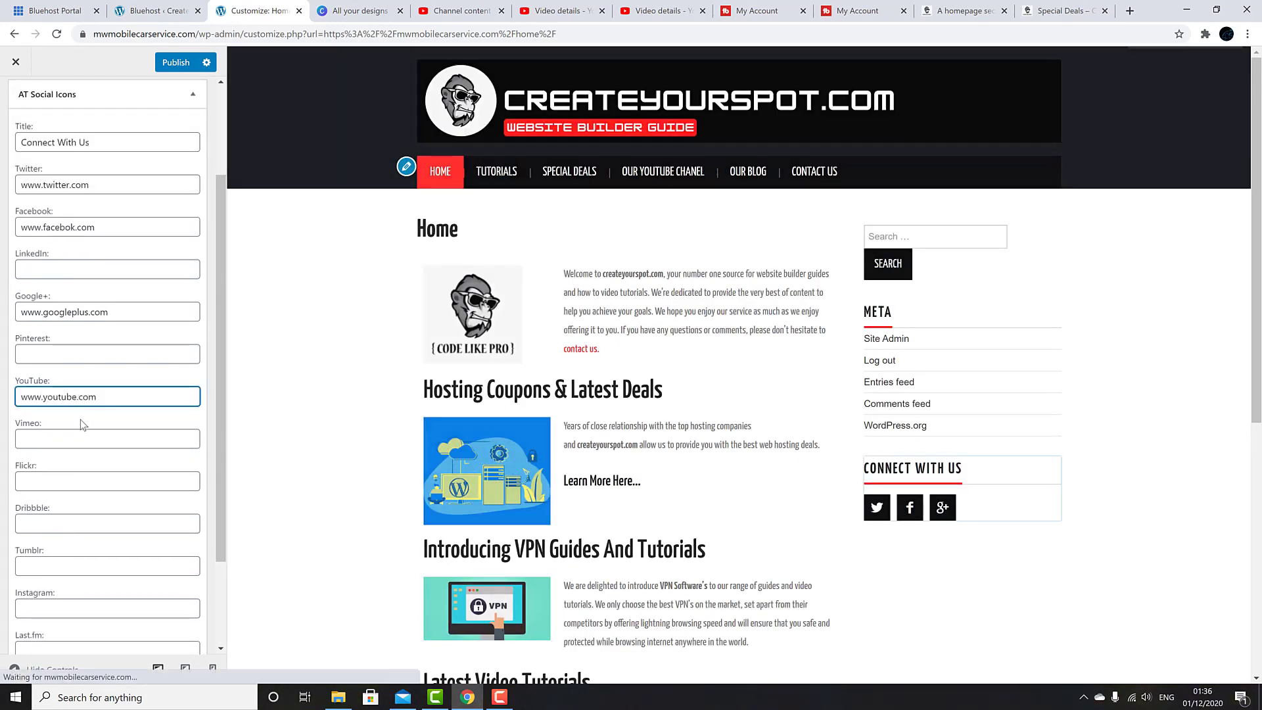
key(Tab)
scroll(76, 485, down, 2)
click(74, 487)
text(www.instagram.com)
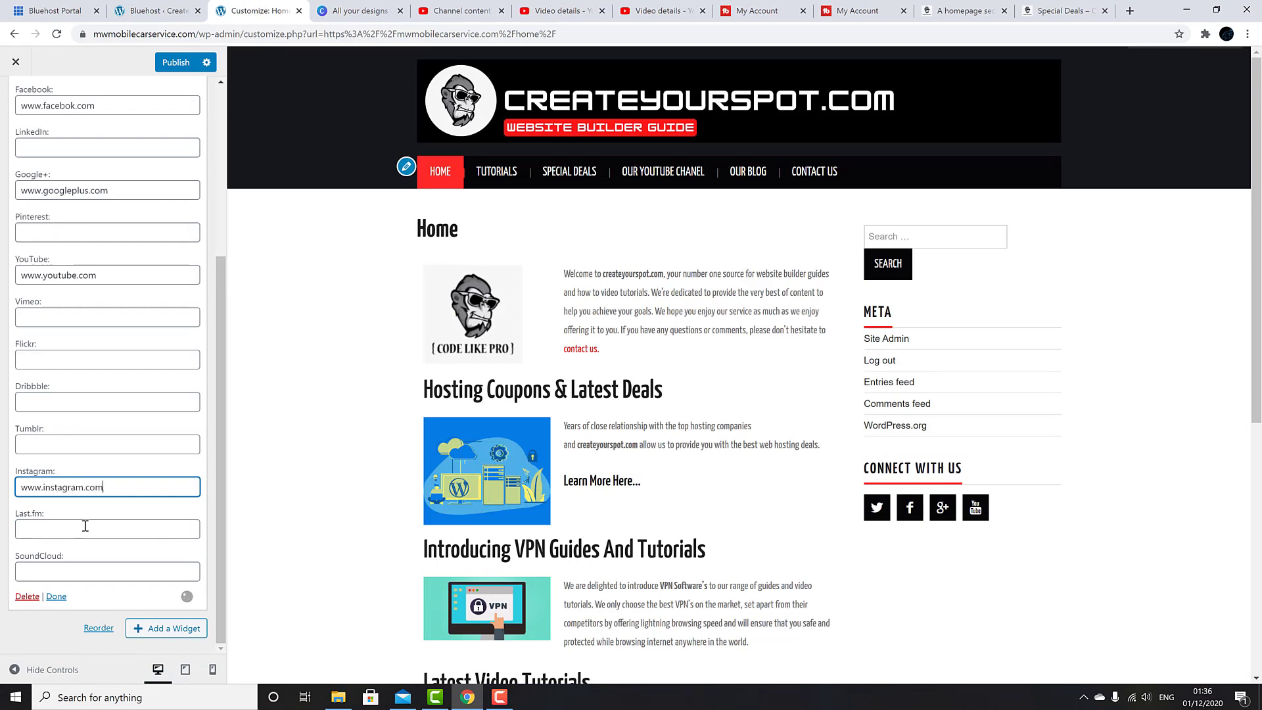
key(Tab)
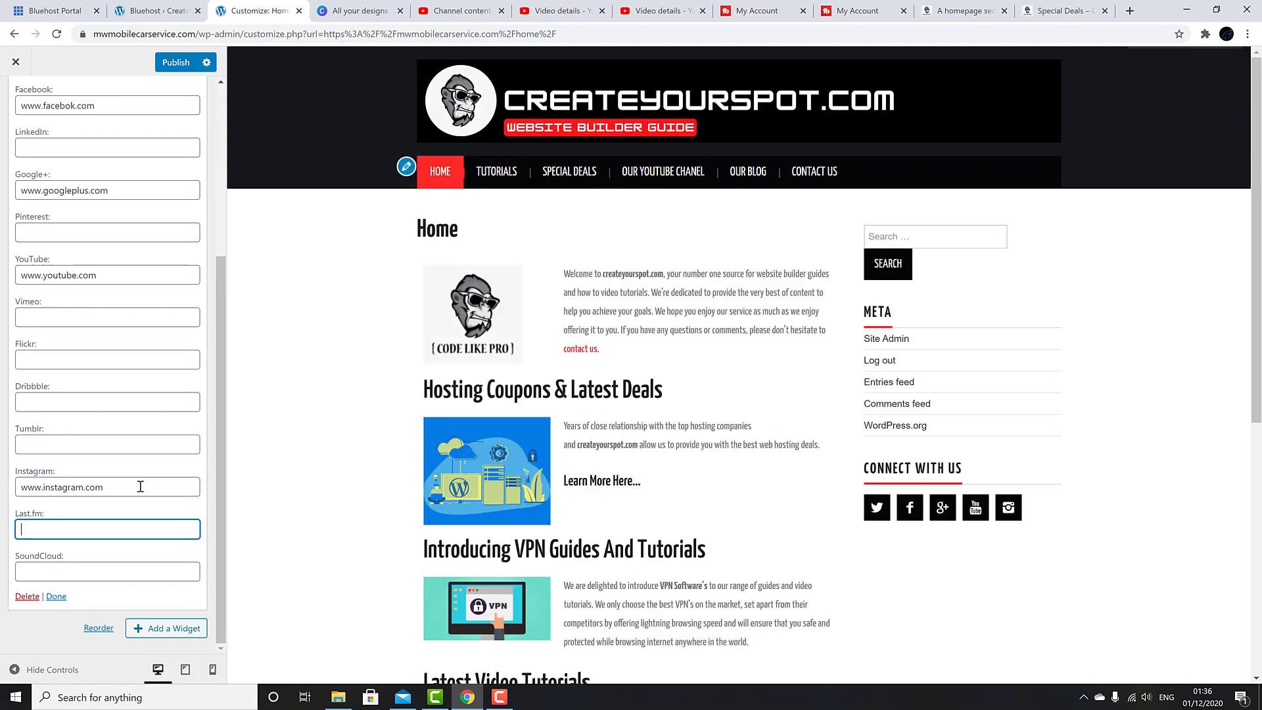
scroll(192, 250, up, 4)
drag(191, 235, 99, 185)
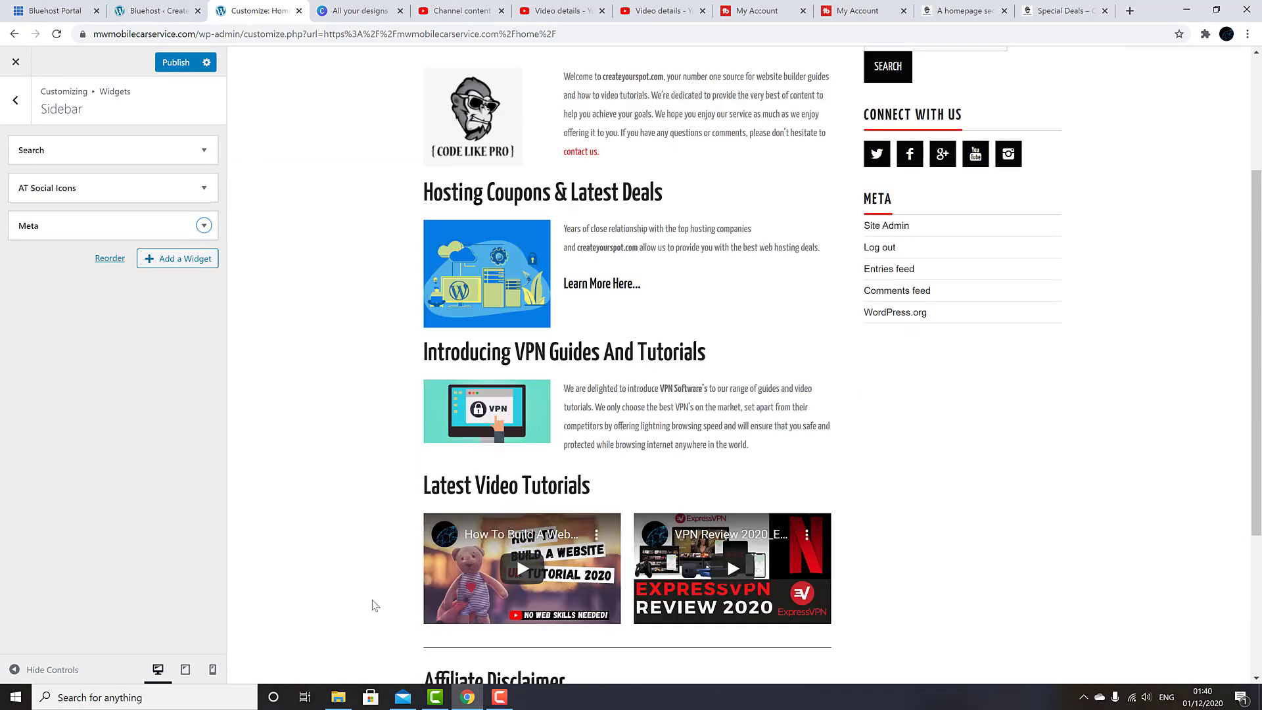
Step: Add the AT Tabs widget to the sidebar, leaving its post and tag settings blank
click(178, 259)
click(279, 370)
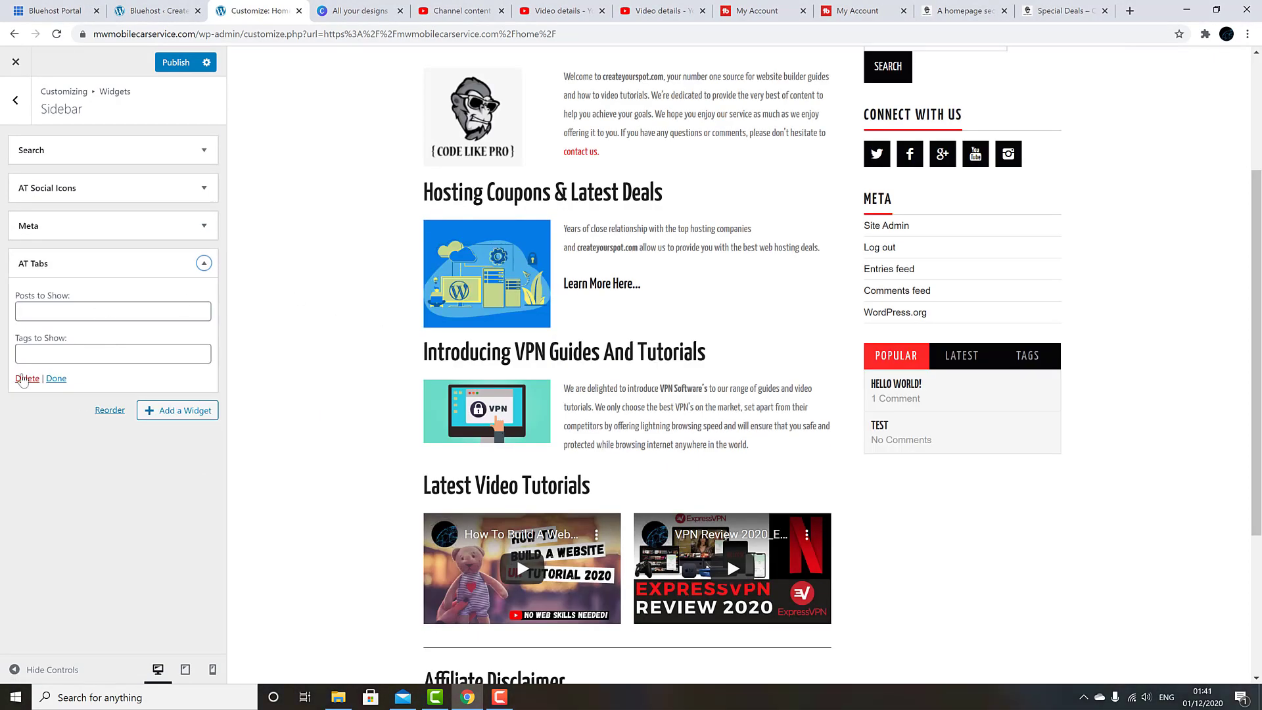
click(57, 378)
Step: Add a Video widget to the sidebar and title it "Latest Video"
click(178, 296)
scroll(299, 452, down, 8)
click(282, 647)
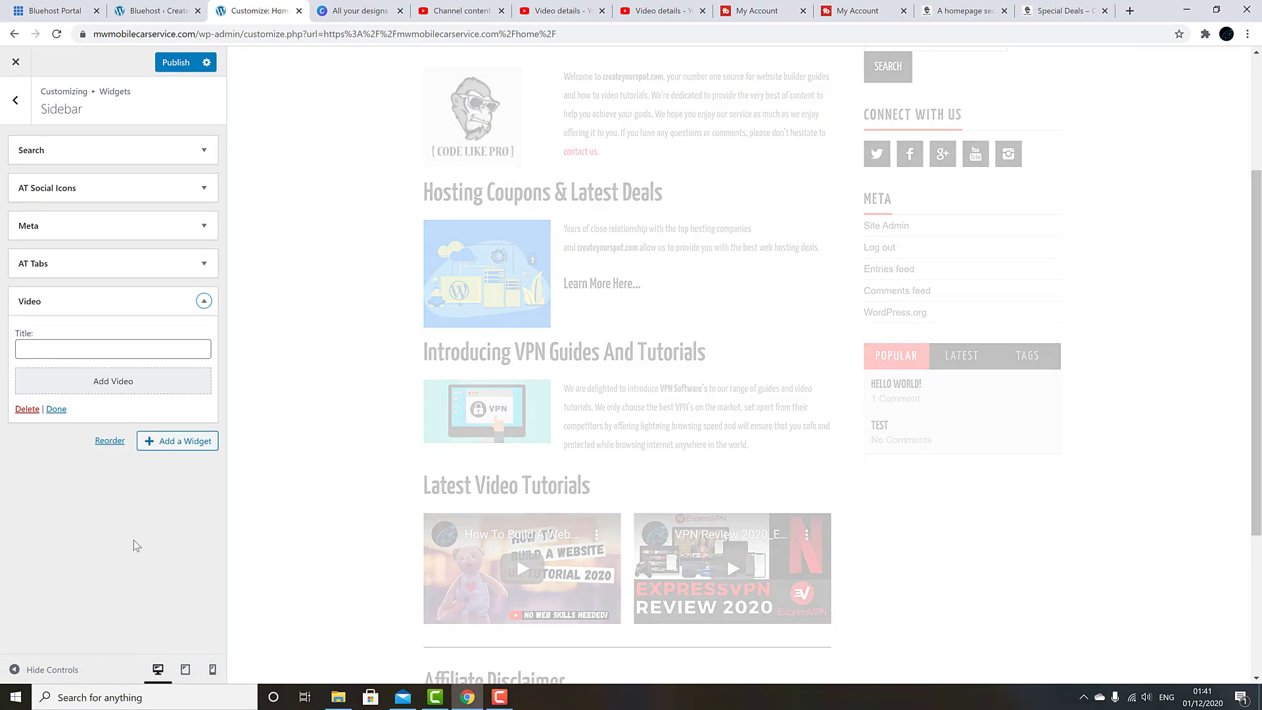
click(33, 342)
text(Latest Vi)
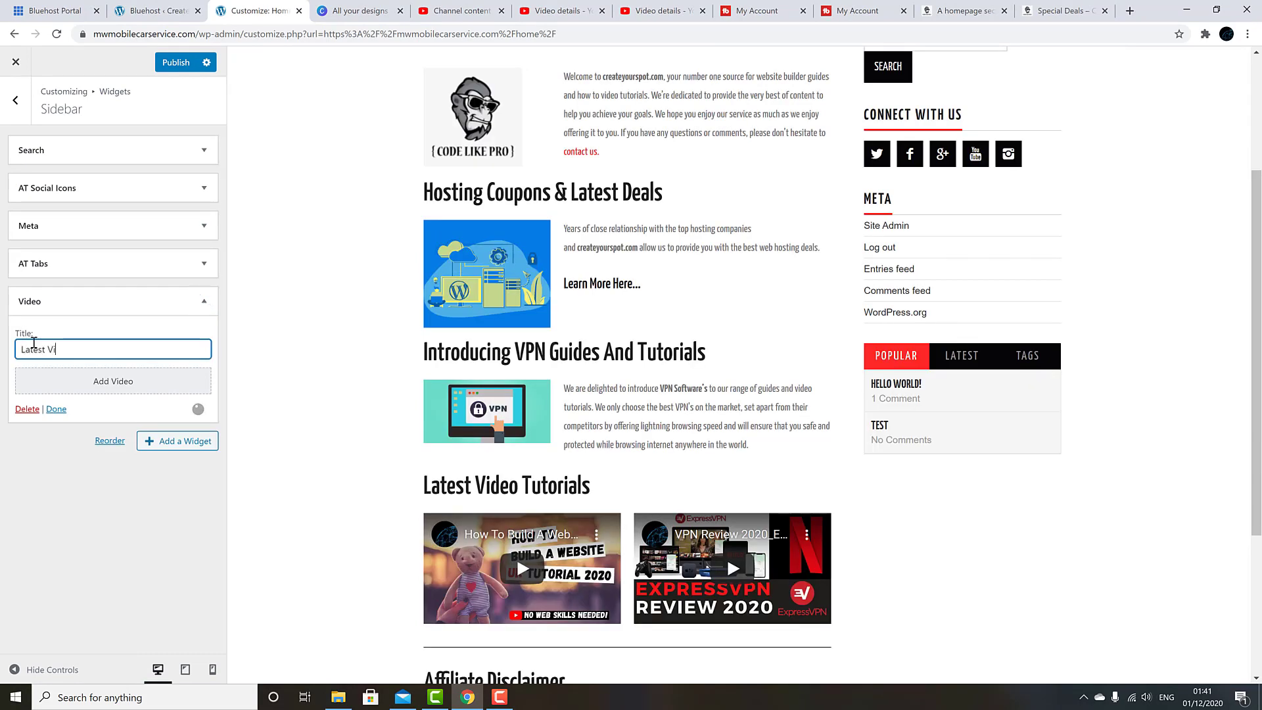
text(deo)
Step: Insert the copied YouTube video link into the Latest Video widget as a video from URL
click(113, 381)
click(66, 149)
triple_click(184, 126)
right_click(186, 122)
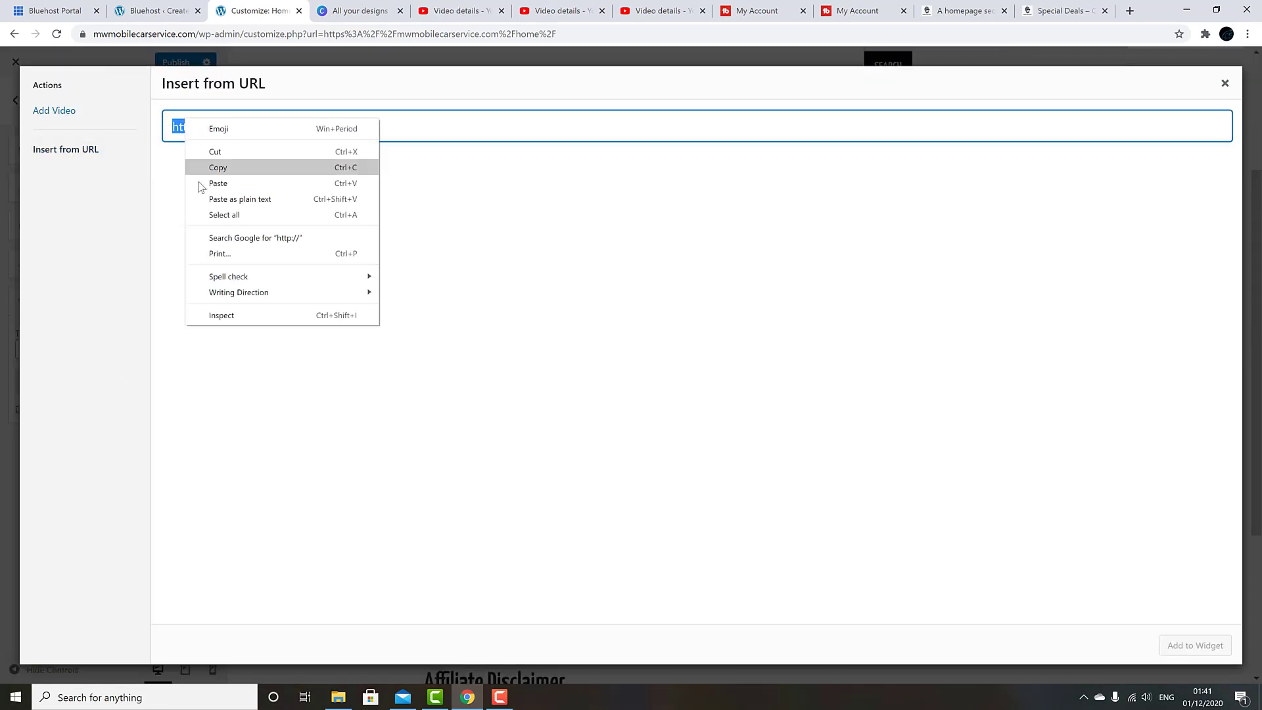
click(201, 184)
click(1194, 645)
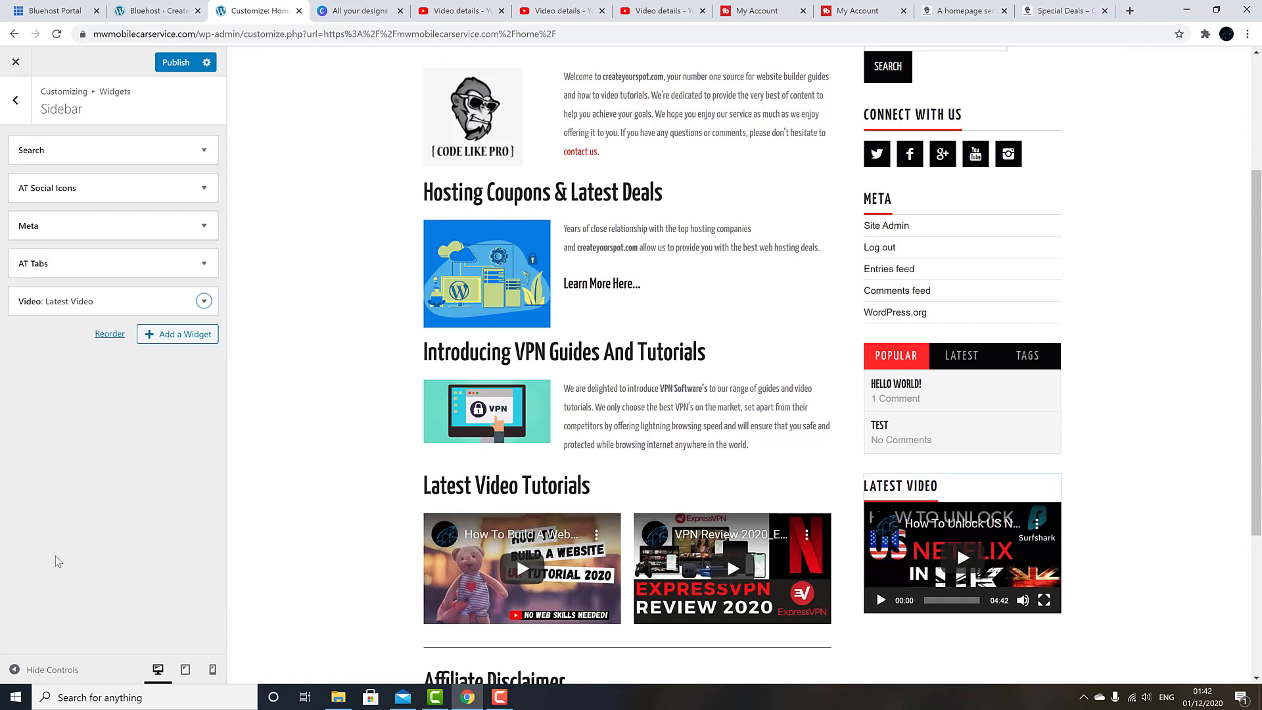
Step: Add an Image widget to the sidebar and title it "createyourspot.com"
click(178, 334)
scroll(309, 513, up, 6)
click(266, 486)
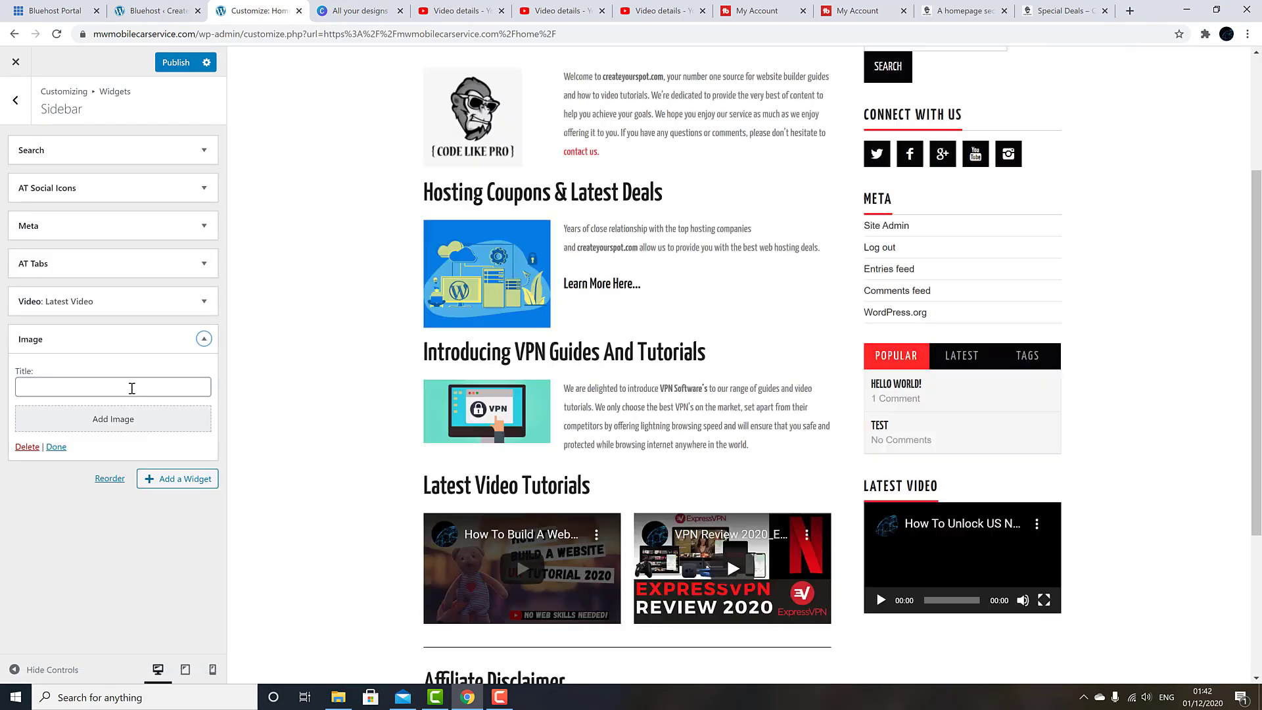
click(131, 388)
text(createyourspot.com)
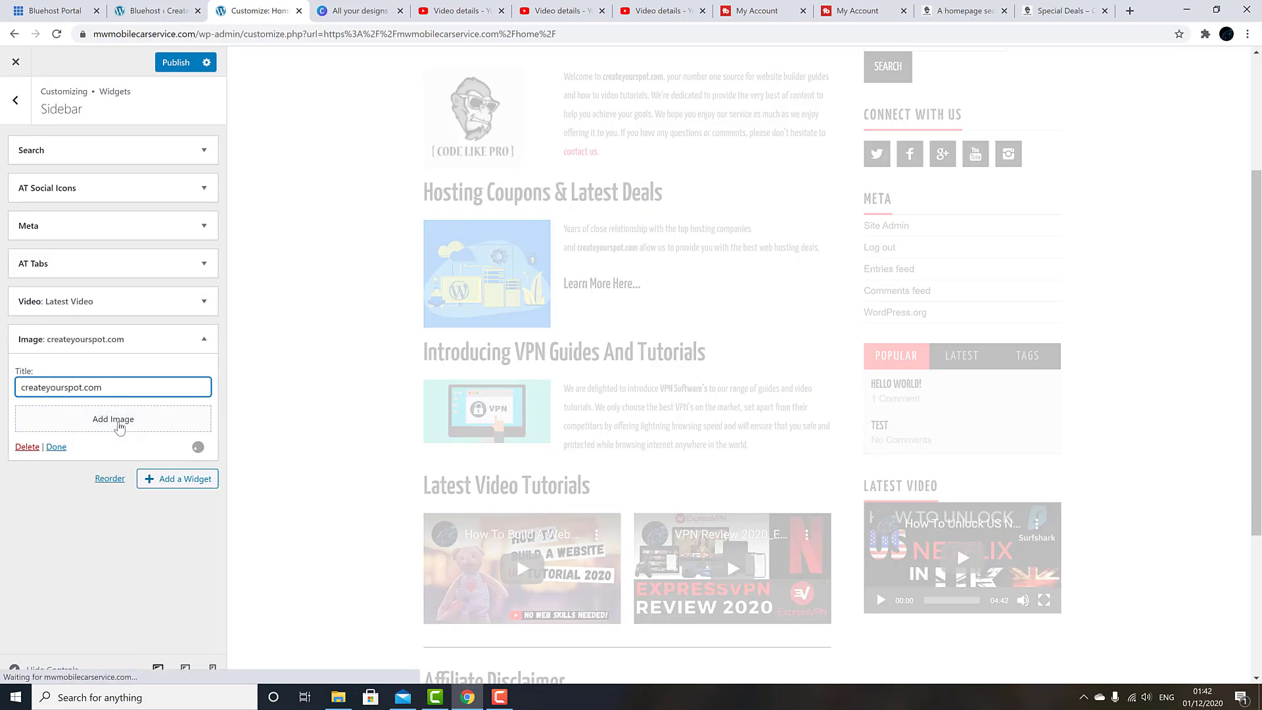
Step: Set the Code Like Pro logo as the widget's image and move the Meta widget to the end of the sidebar
click(118, 427)
click(498, 232)
click(1195, 645)
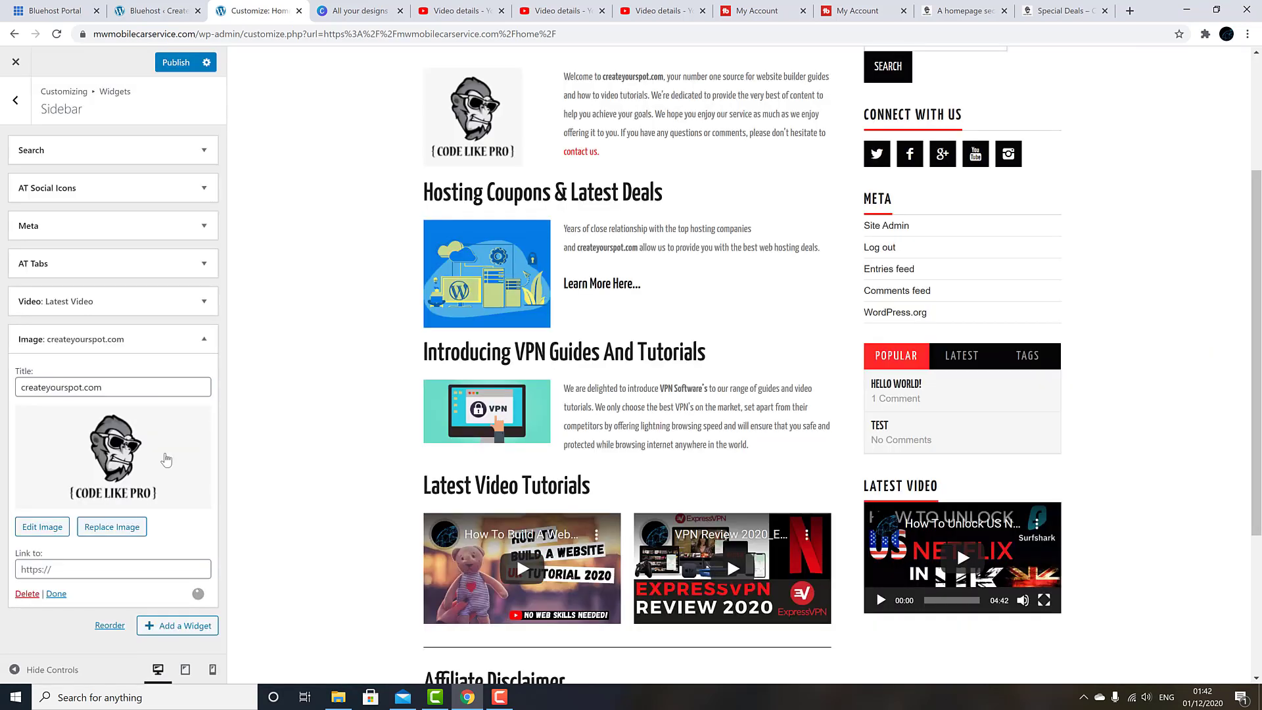
drag(93, 224, 66, 588)
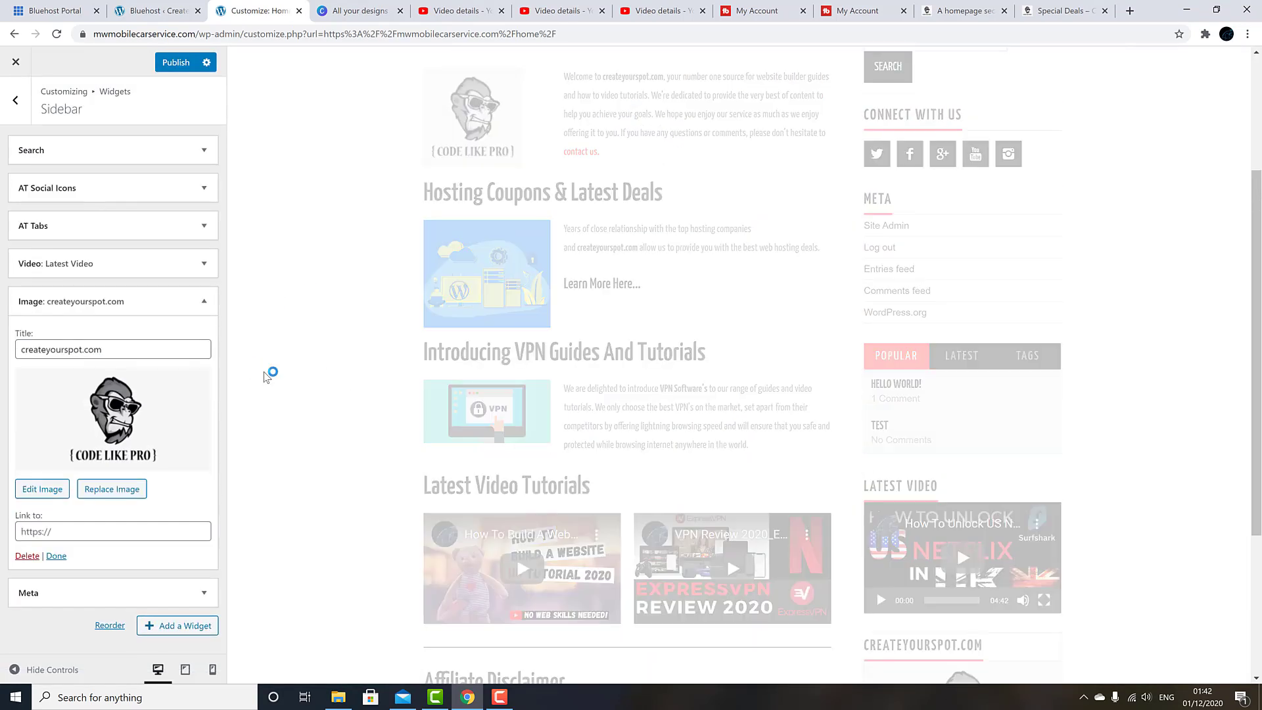
Step: Check the Home page preview at full width with the Customizer controls hidden, and publish the sidebar changes
click(52, 669)
scroll(230, 573, down, 4)
scroll(101, 499, up, 7)
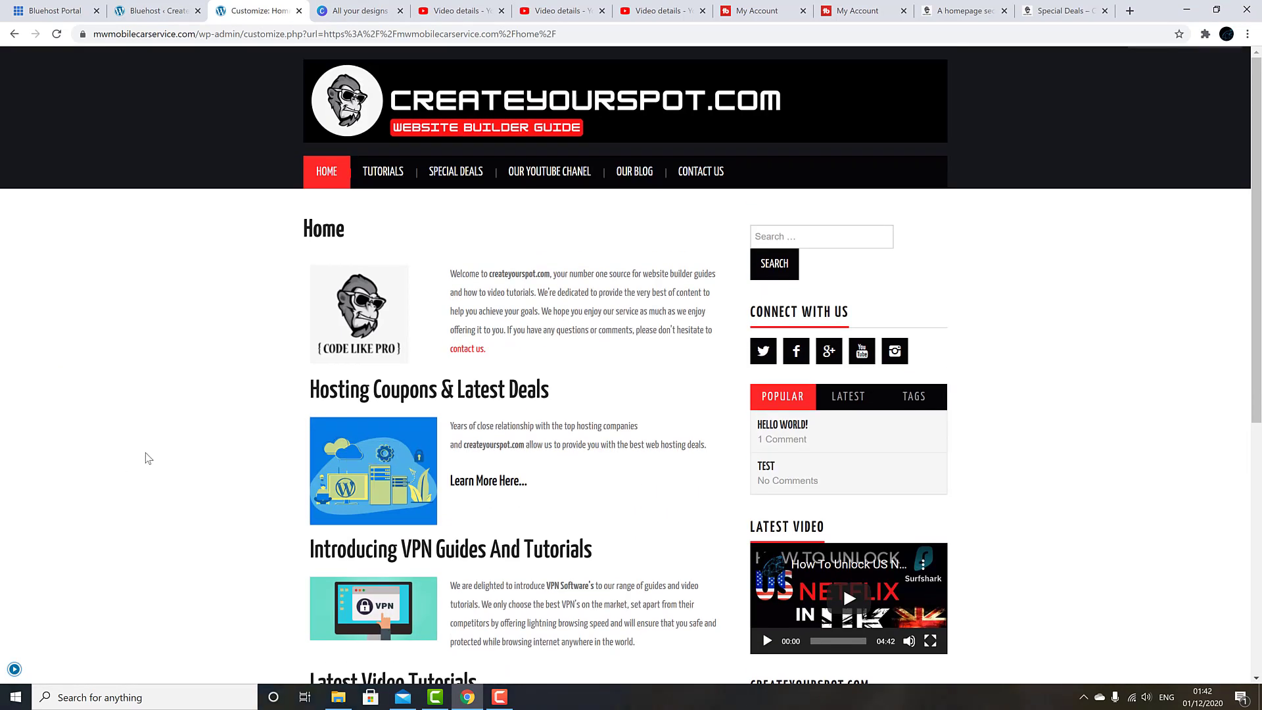
scroll(991, 442, down, 5)
scroll(991, 443, up, 7)
click(15, 669)
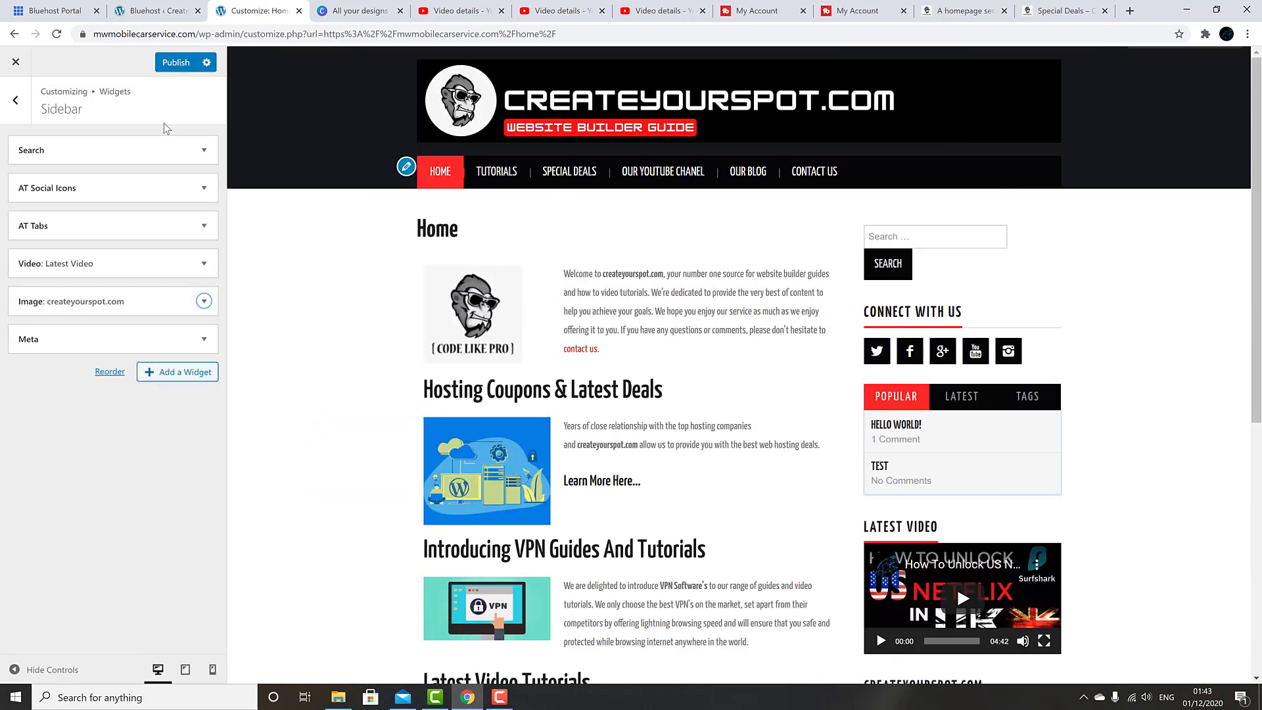
click(176, 64)
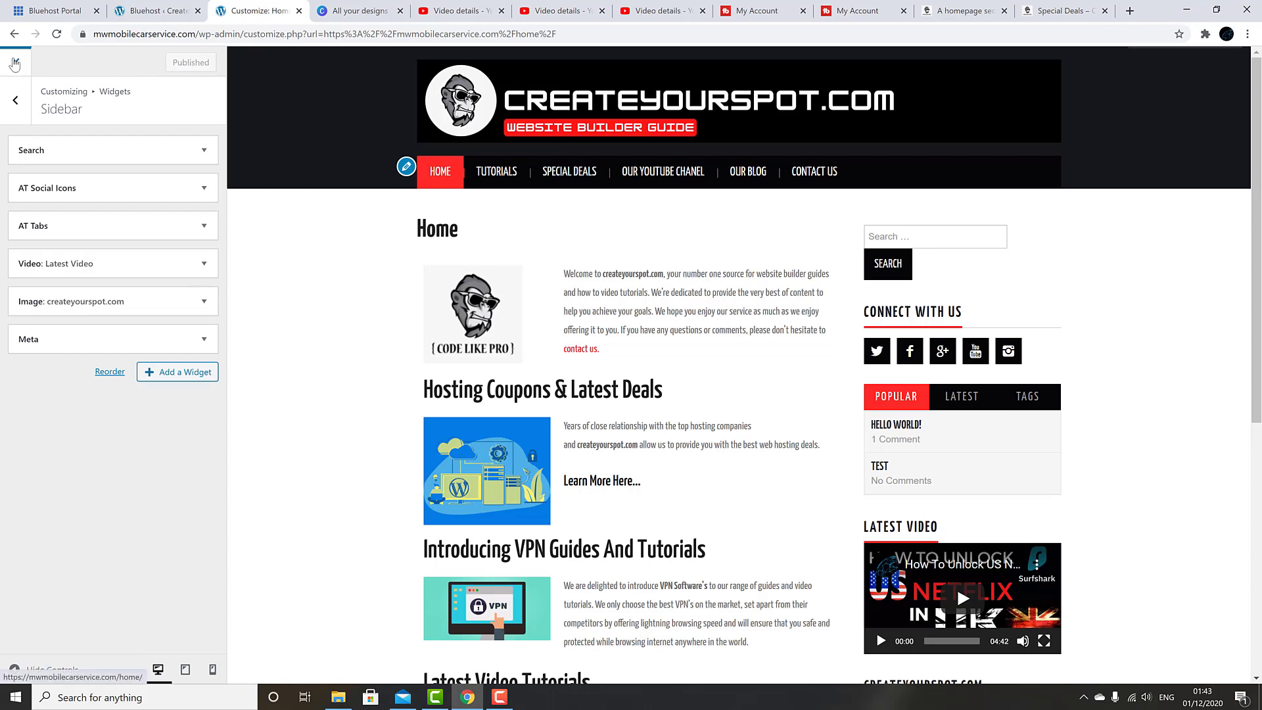
Step: Close the Customizer and review the content and sidebar widgets of the live Home page
click(14, 64)
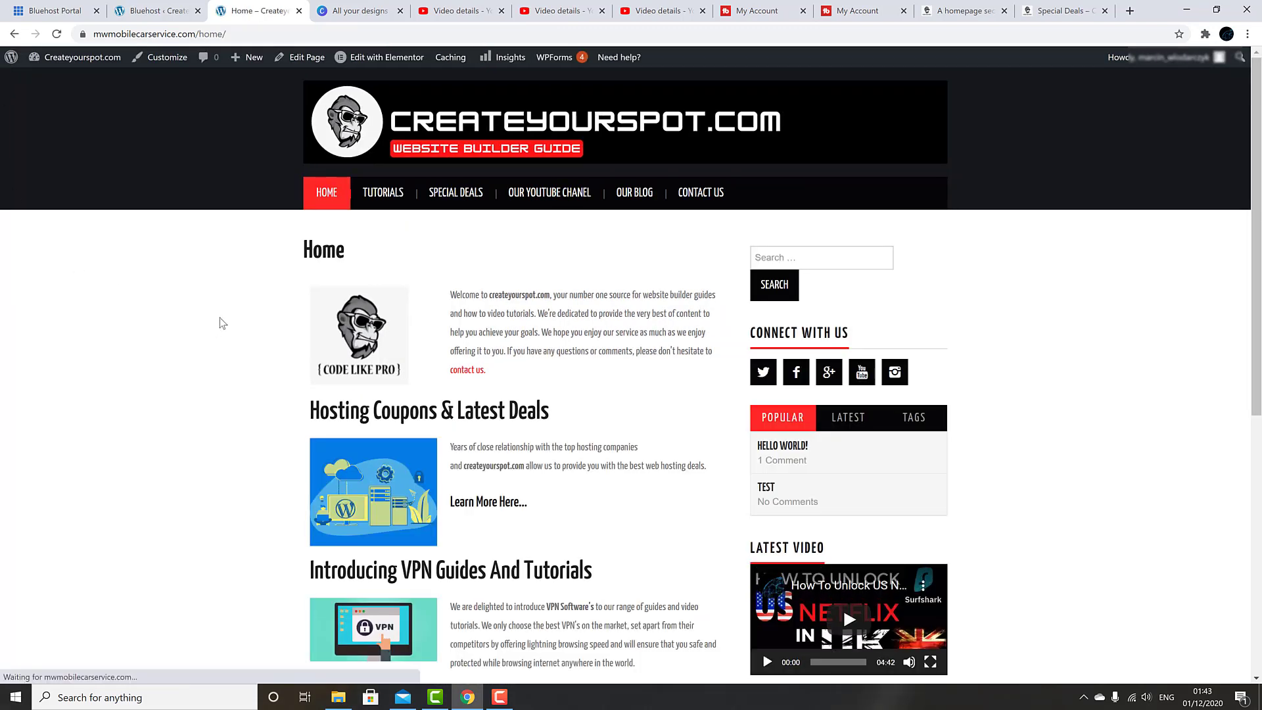
scroll(219, 316, down, 5)
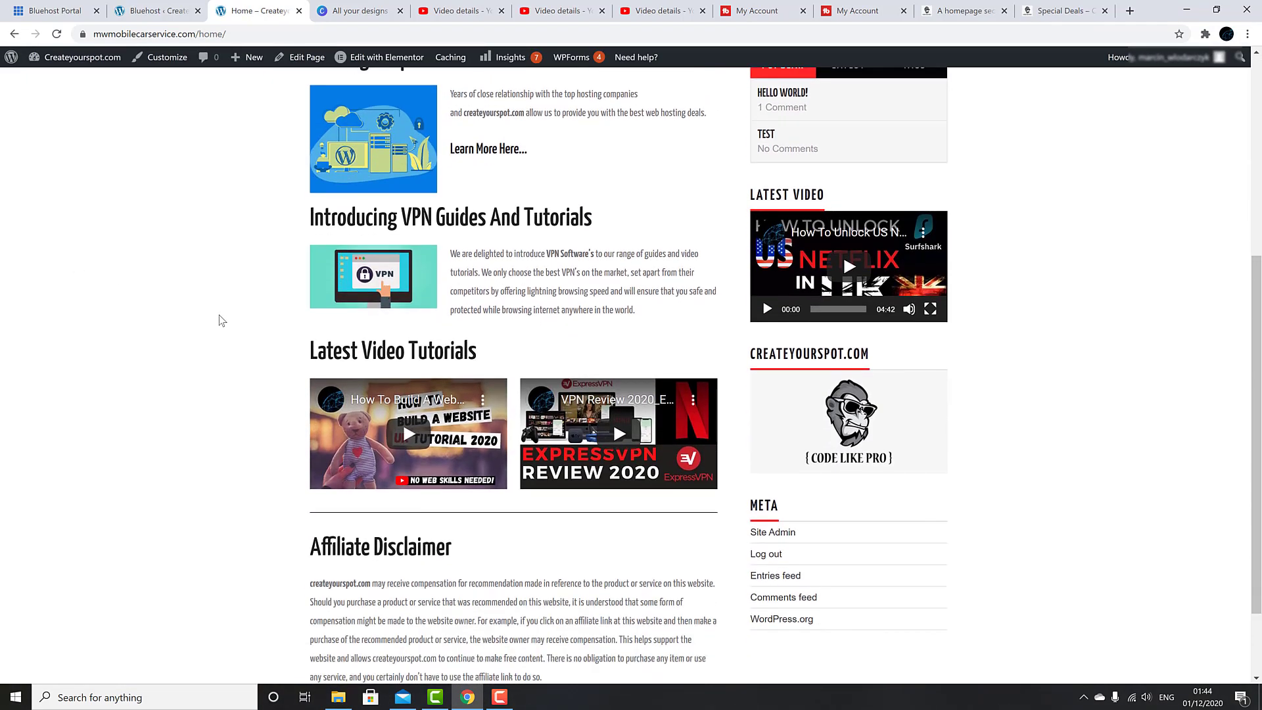
scroll(219, 315, down, 2)
scroll(219, 316, up, 7)
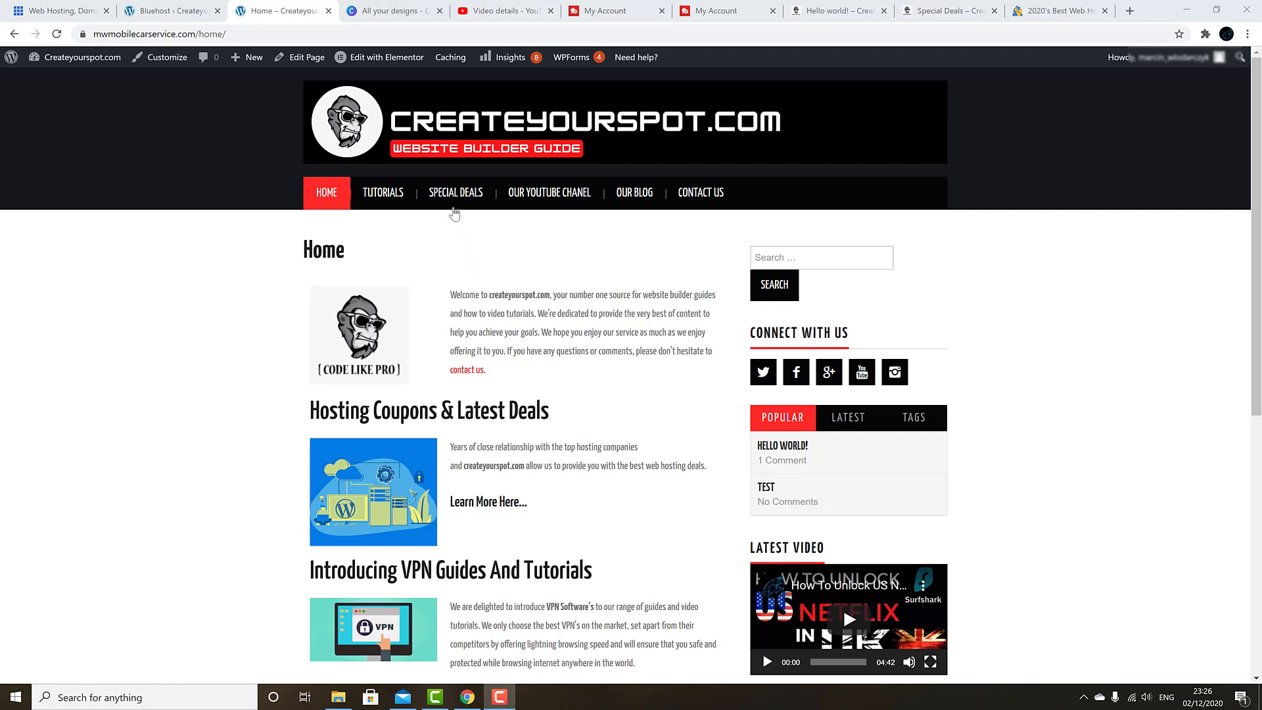
Step: Open the site's Special Deals page for editing in Elementor
click(457, 195)
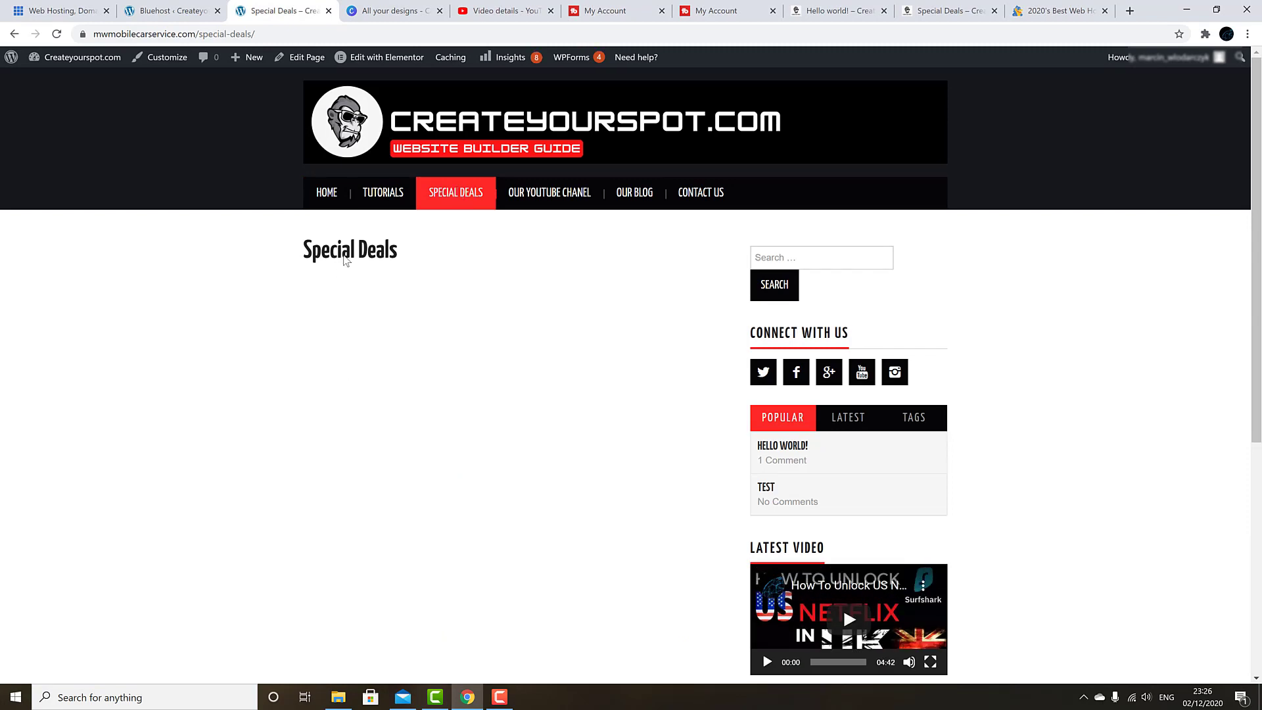
click(376, 58)
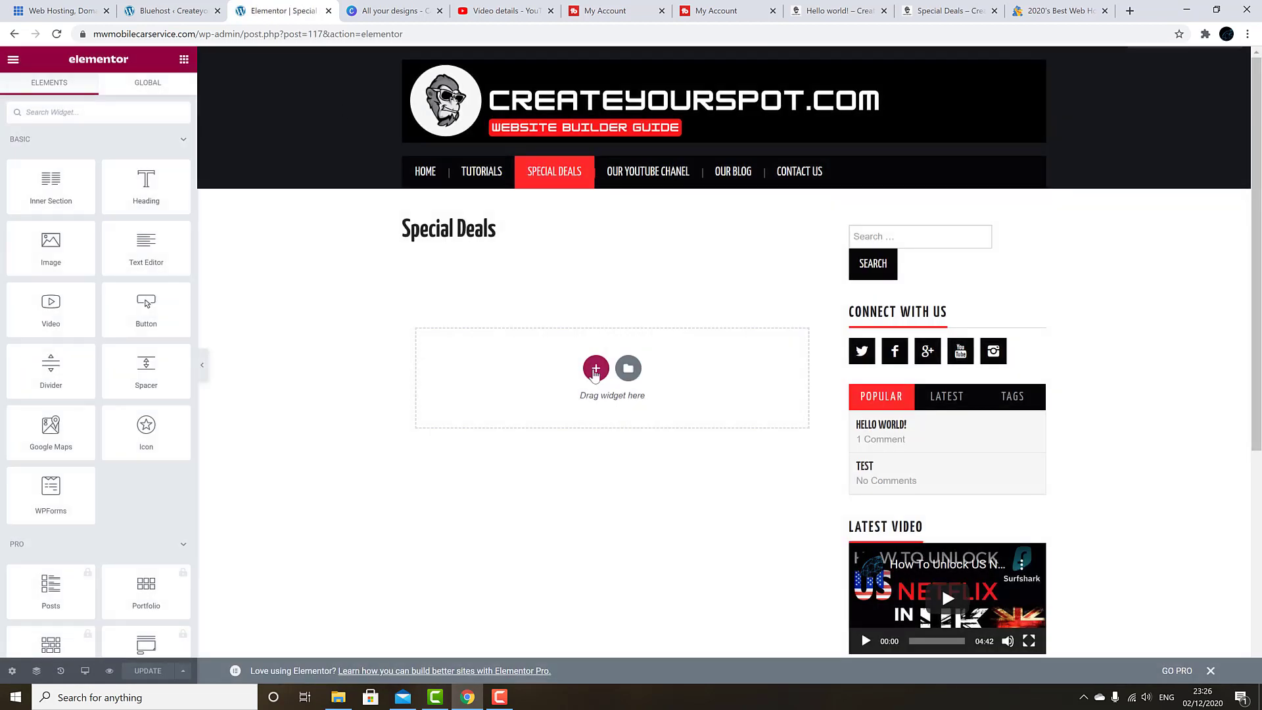
Step: Add a two-column section with a narrow first and wide second column, and place an Image widget in the narrow one
click(596, 369)
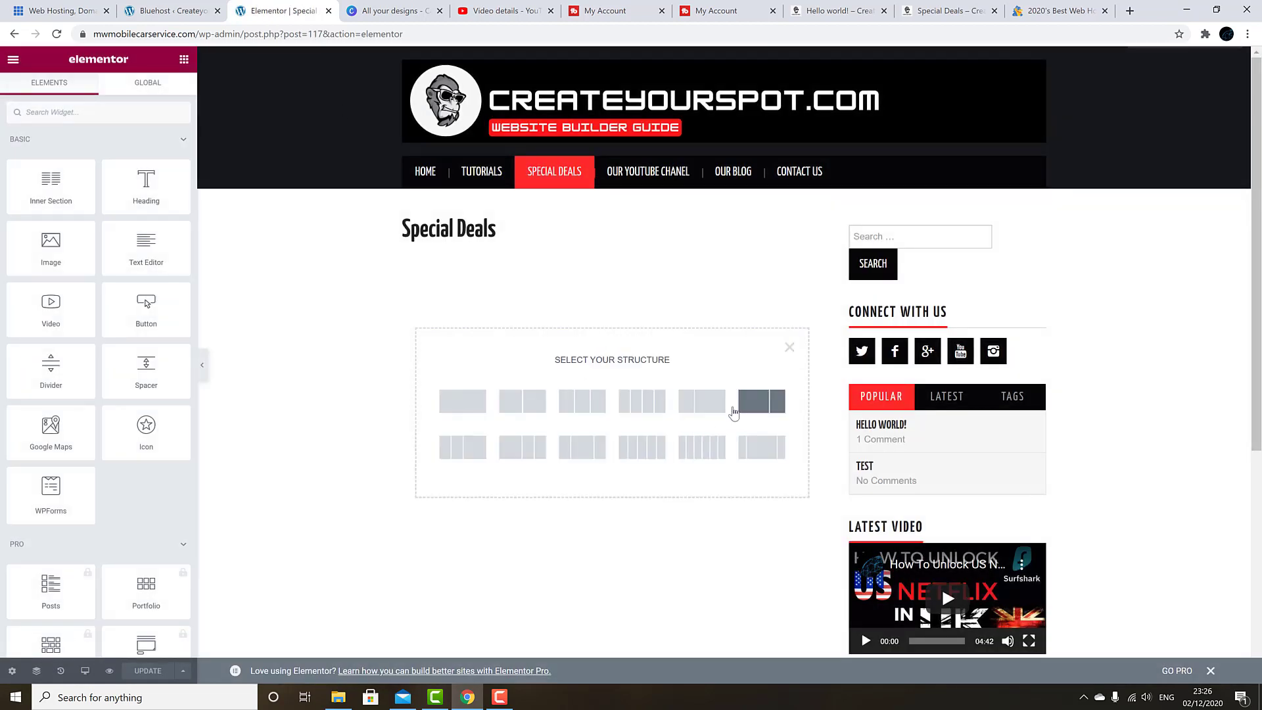
click(749, 408)
drag(50, 240, 437, 282)
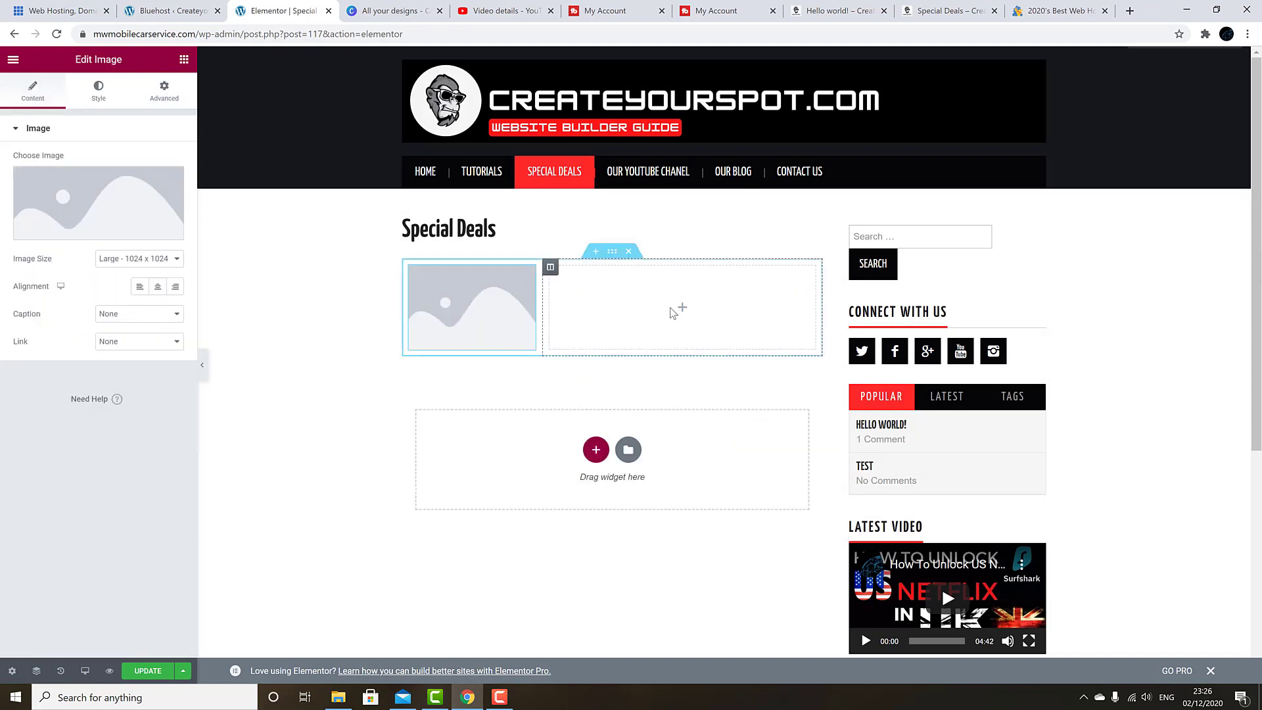
click(678, 310)
drag(119, 242, 591, 335)
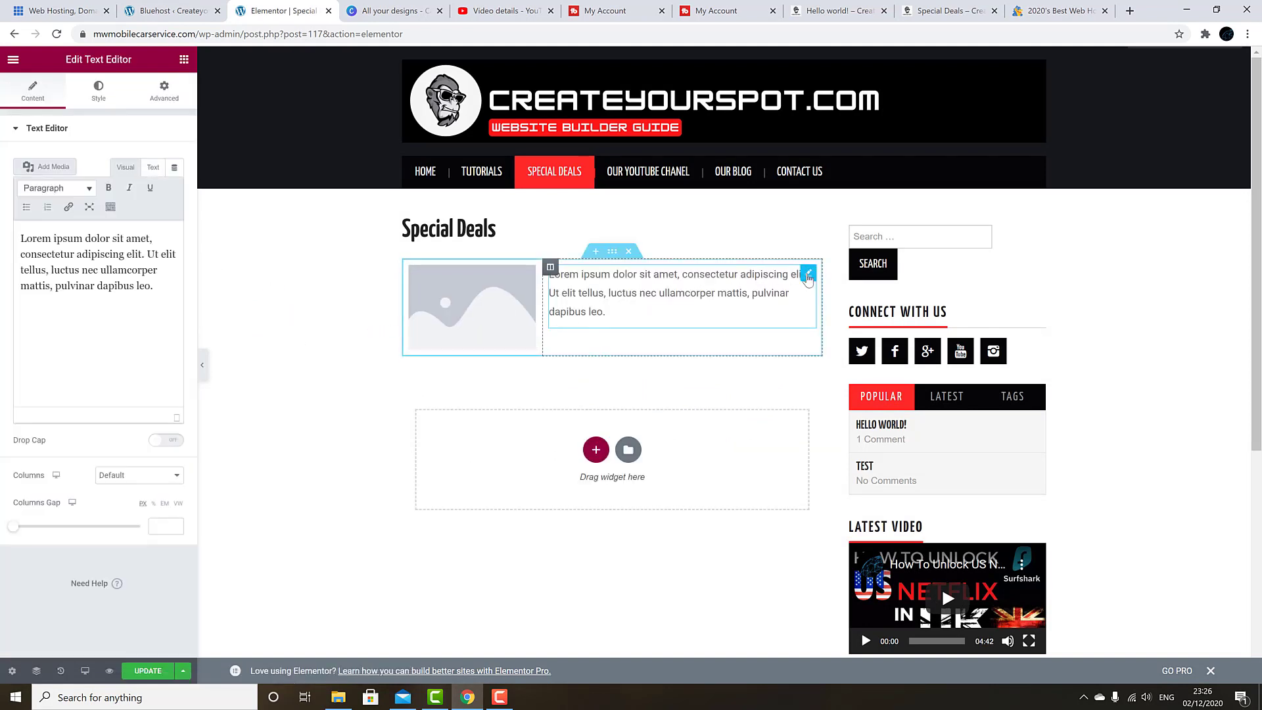
right_click(812, 275)
click(848, 460)
Step: Add a Button widget to the wide column, justify its alignment and set its background color to #232121
drag(146, 309, 682, 308)
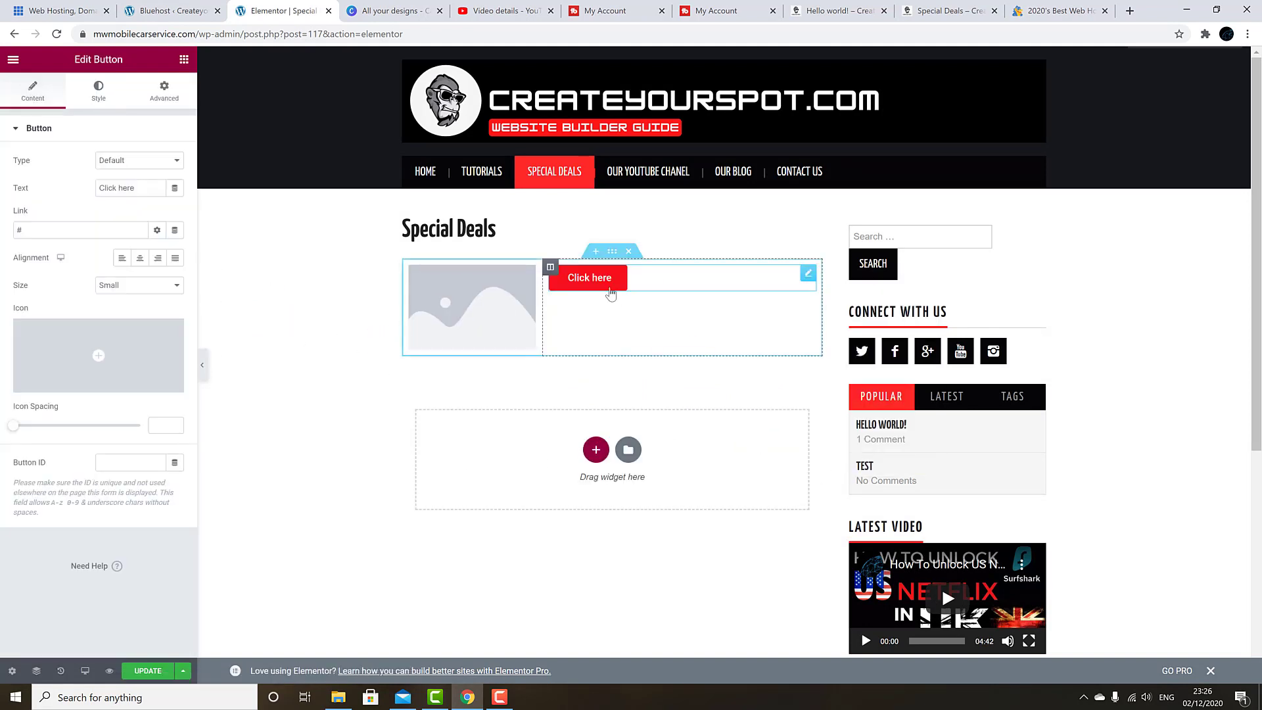
click(174, 258)
click(98, 91)
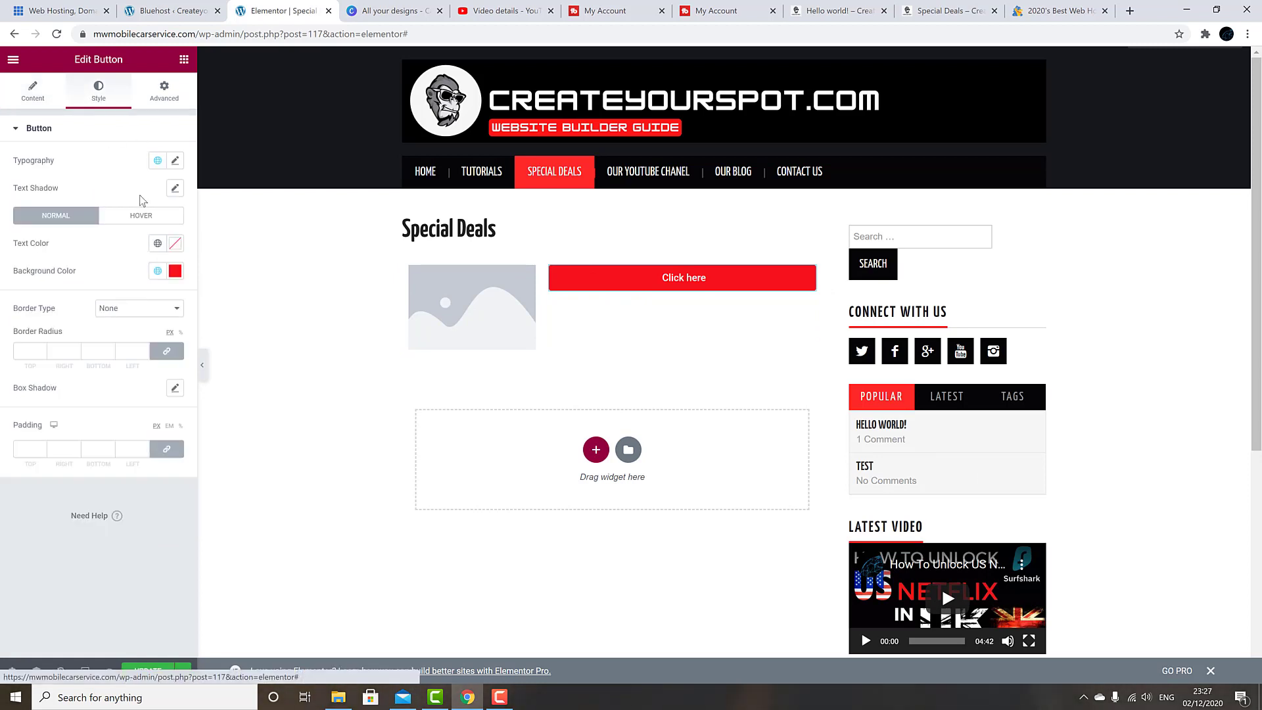
click(175, 271)
click(31, 414)
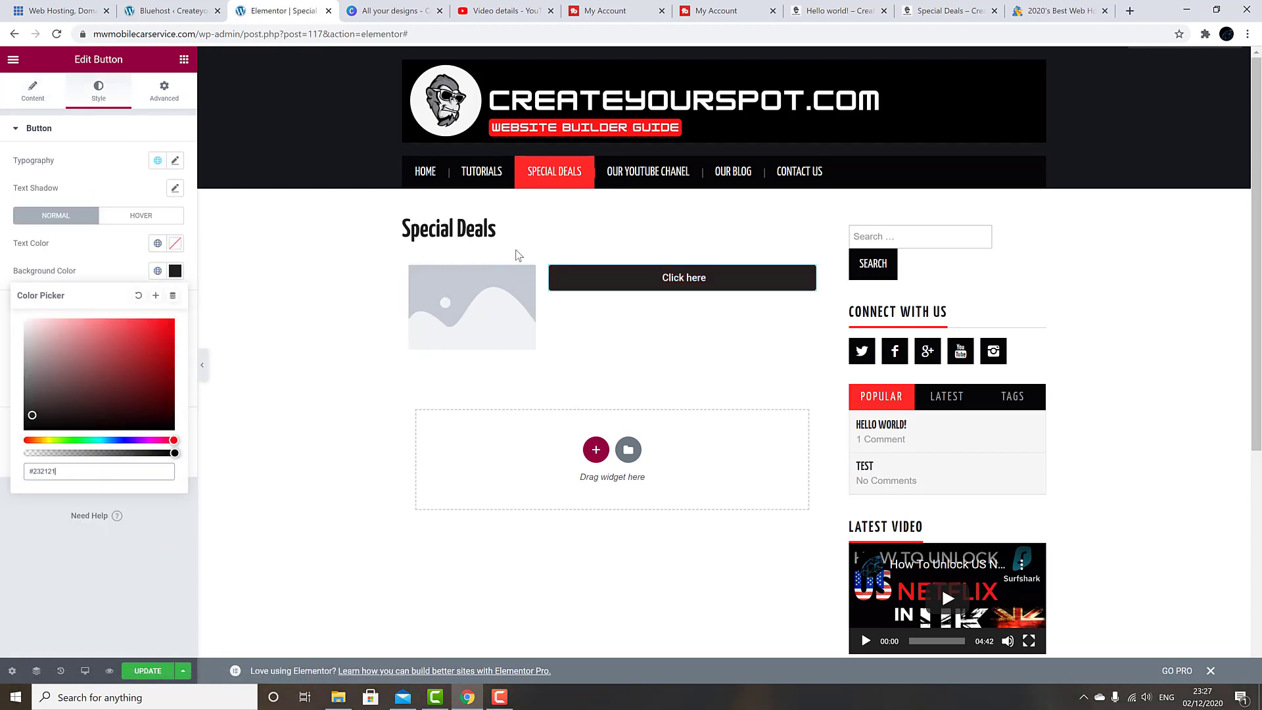
Step: Insert a picture from the media library into the Image widget beside the button
click(41, 97)
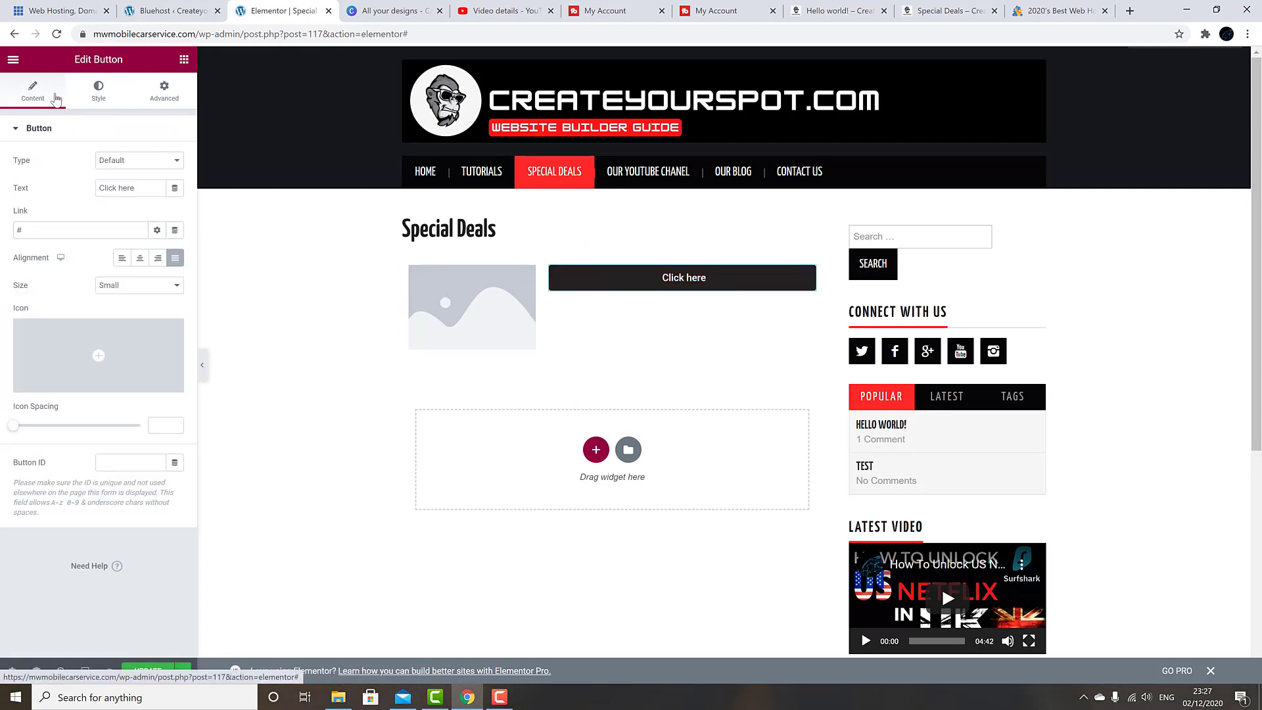
click(467, 301)
click(141, 201)
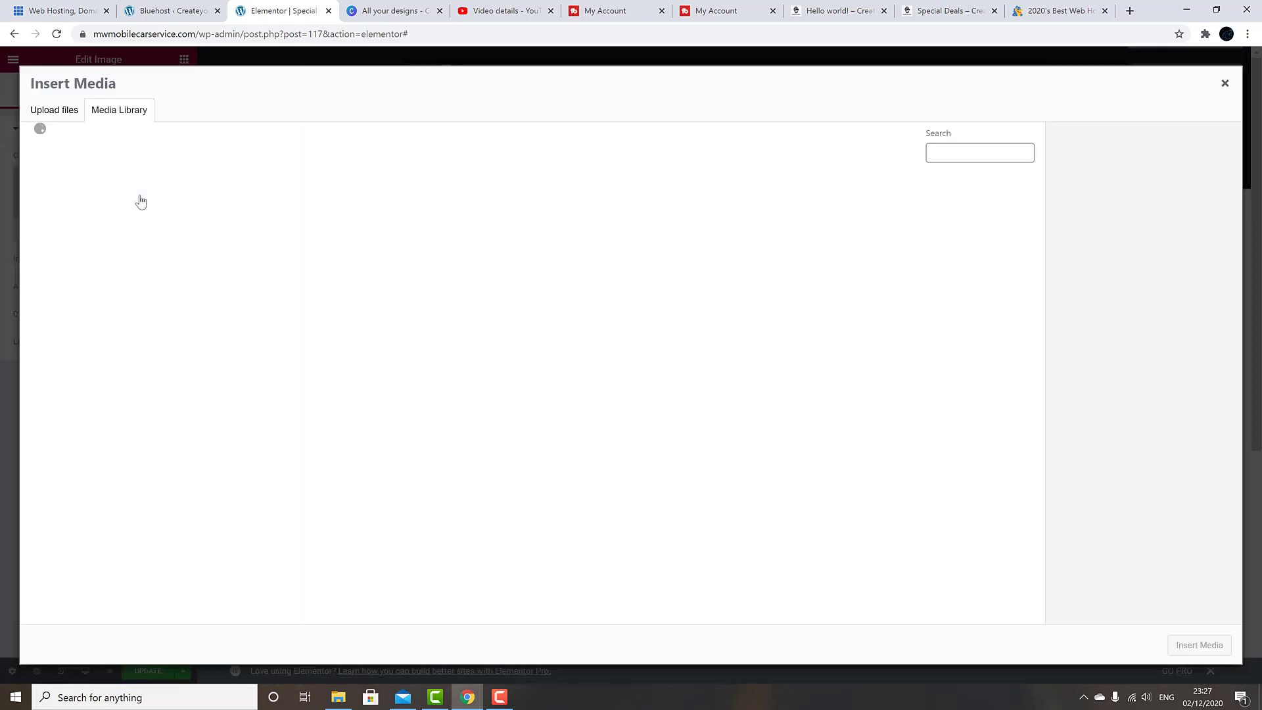
click(73, 235)
click(1202, 650)
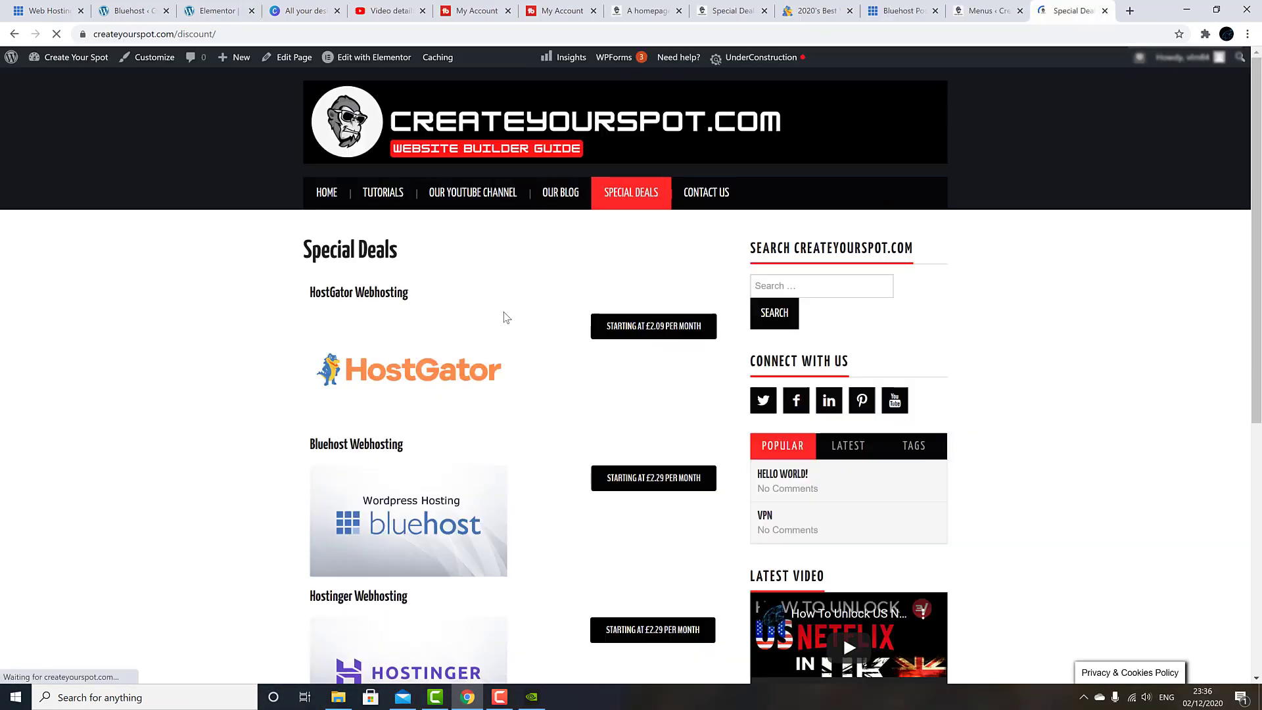
Step: Look through the finished site's Special Deals page and Website Builder Guides page, and return to its home page
scroll(505, 317, down, 5)
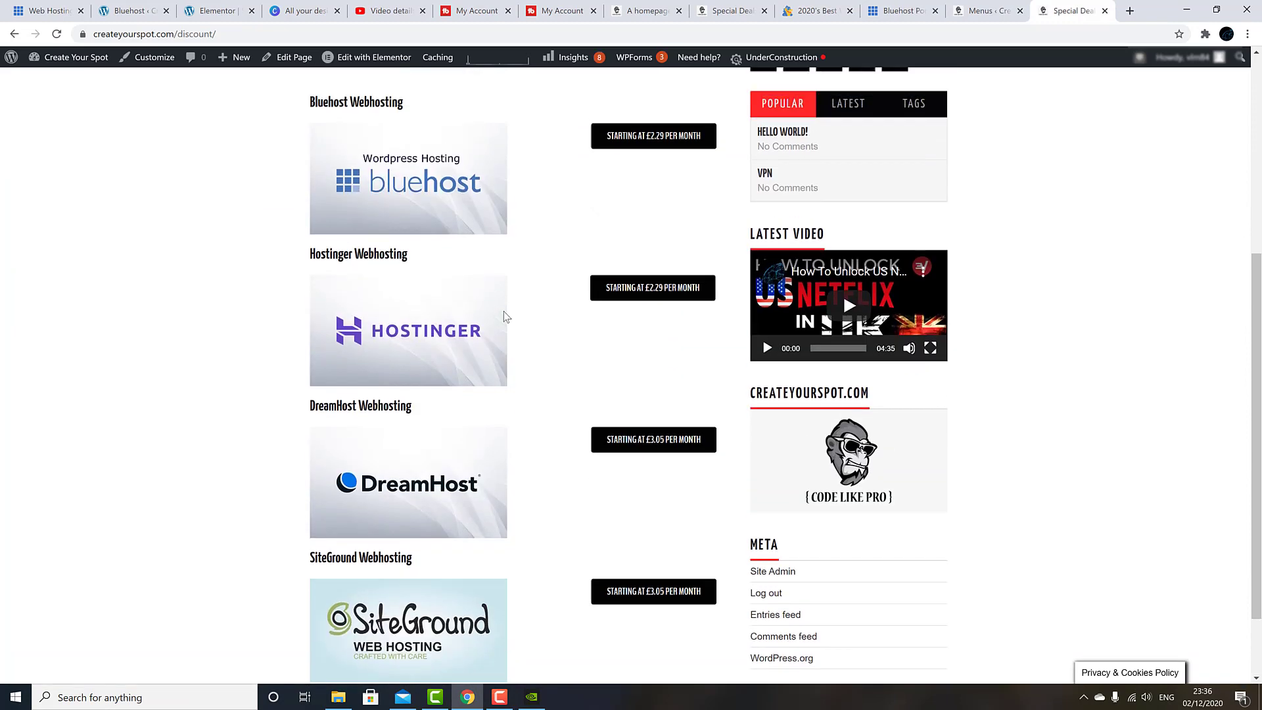
scroll(506, 317, up, 5)
mouse_move(382, 192)
click(375, 224)
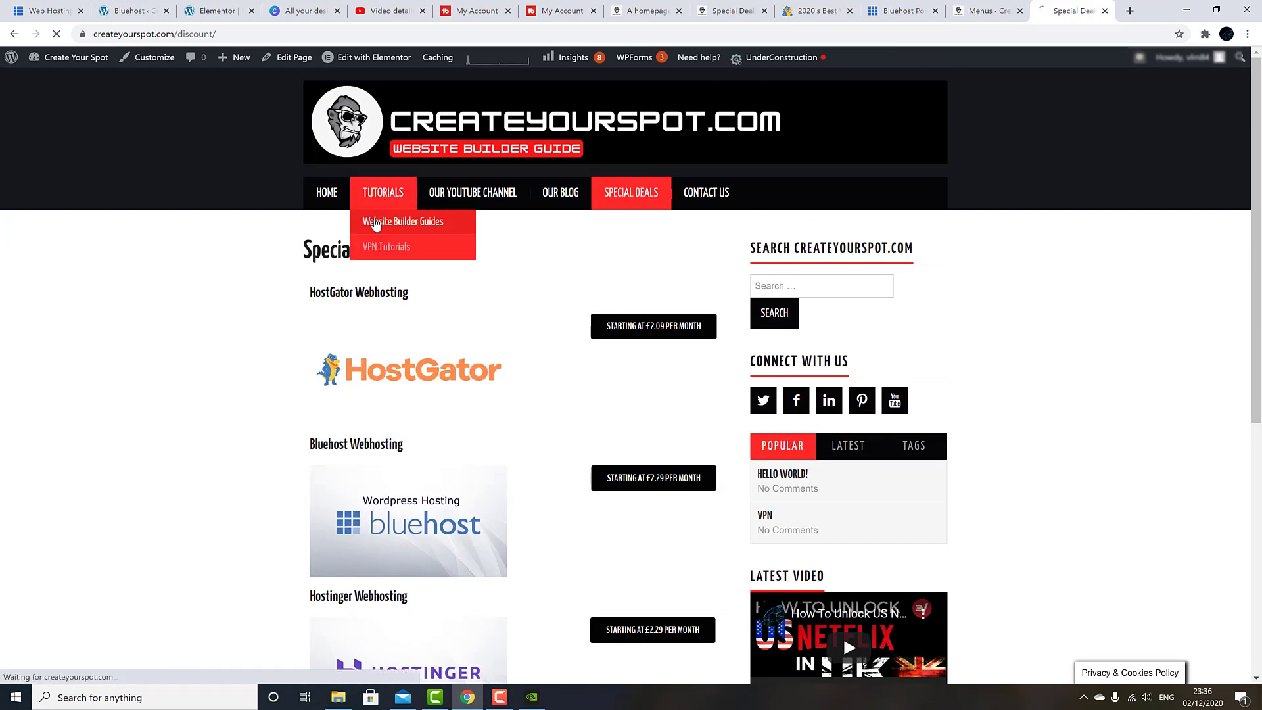
scroll(375, 224, down, 7)
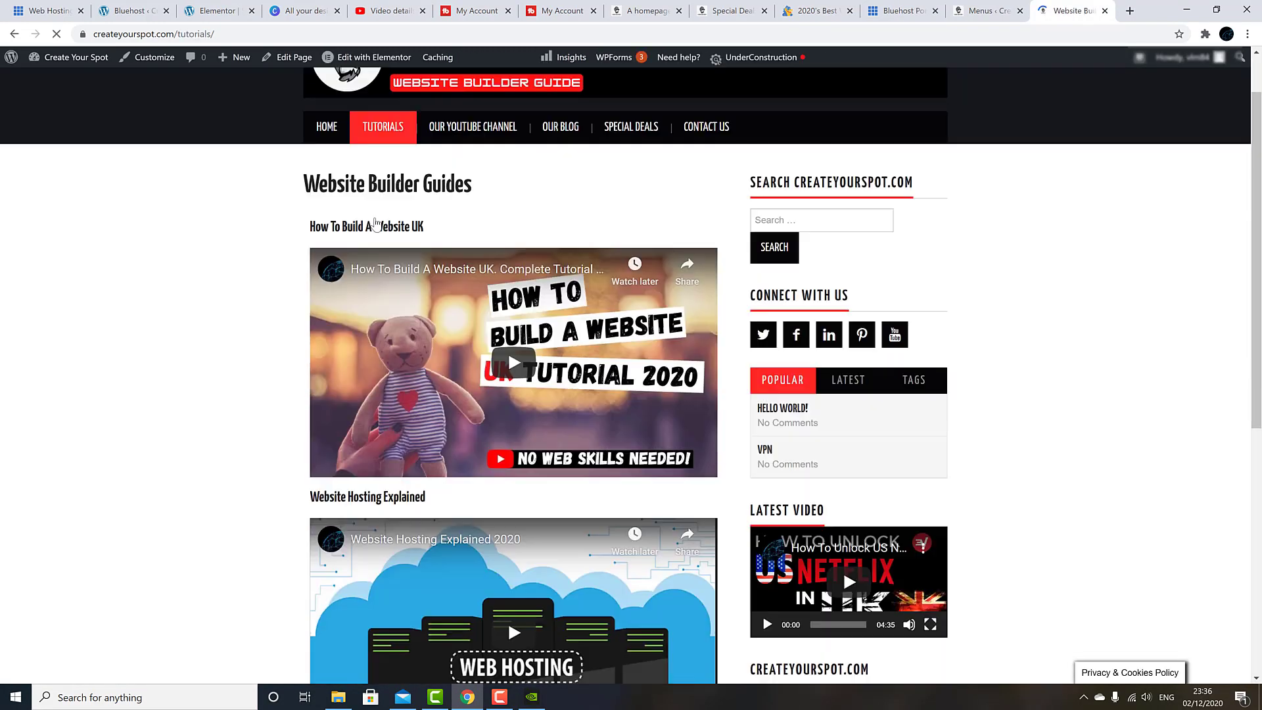
scroll(375, 224, up, 7)
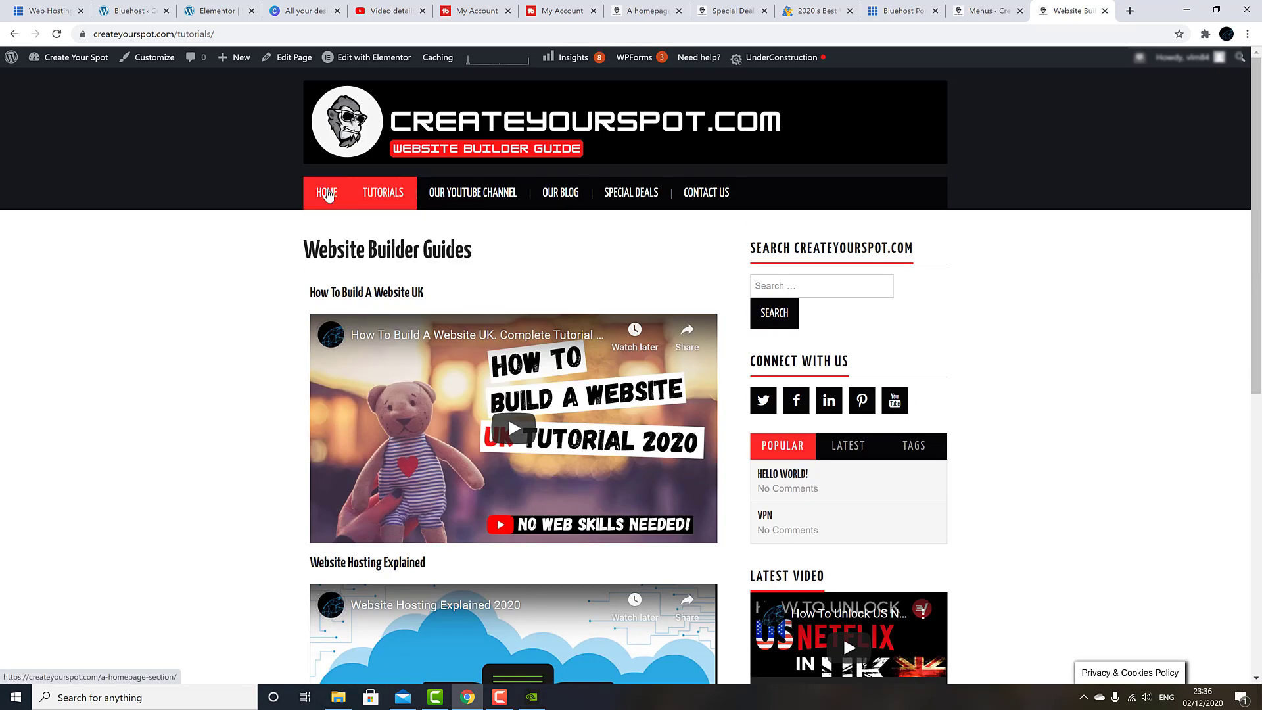
click(326, 192)
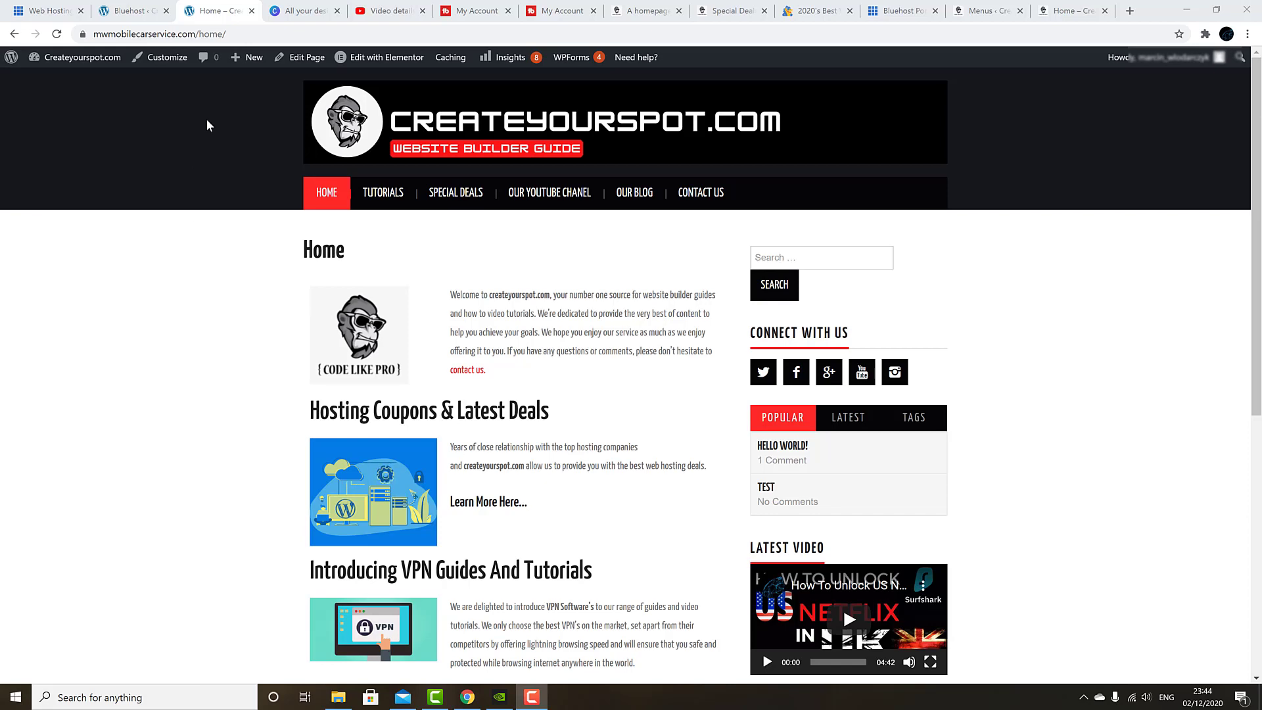
Step: Search the WordPress plugin directory for "wp forms", then install and activate Contact Form by WPForms
click(134, 9)
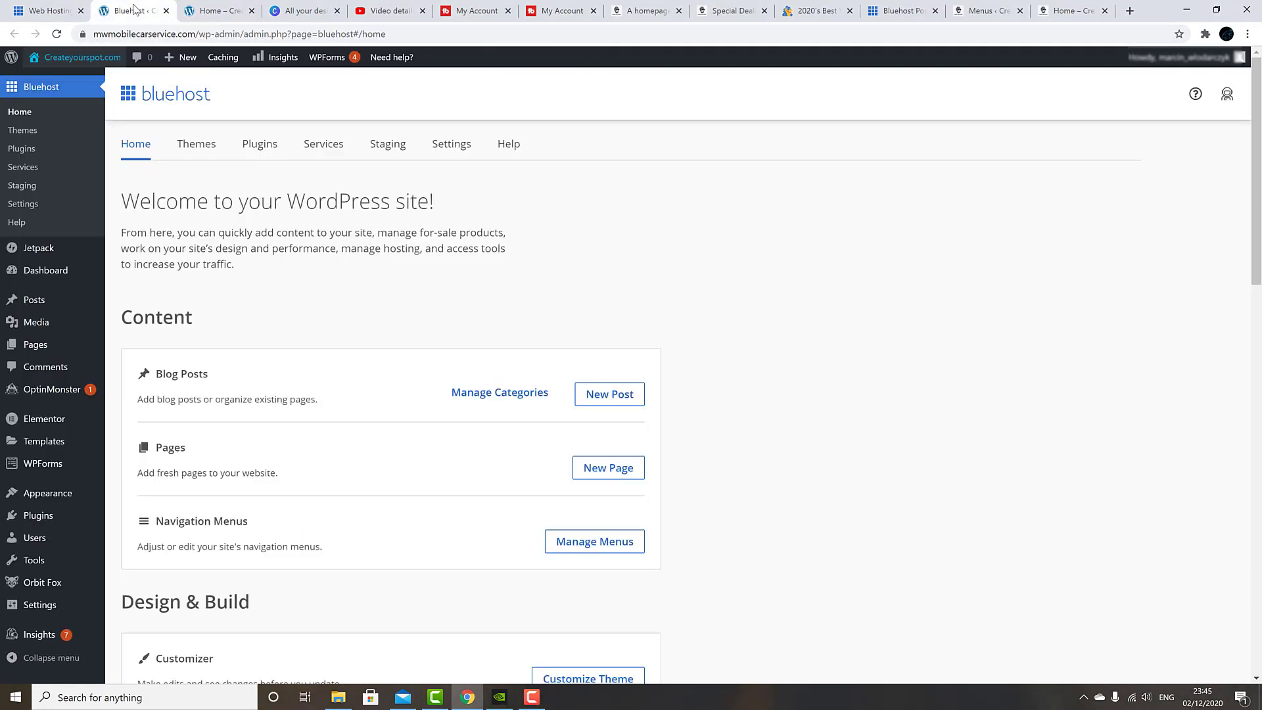
mouse_move(30, 516)
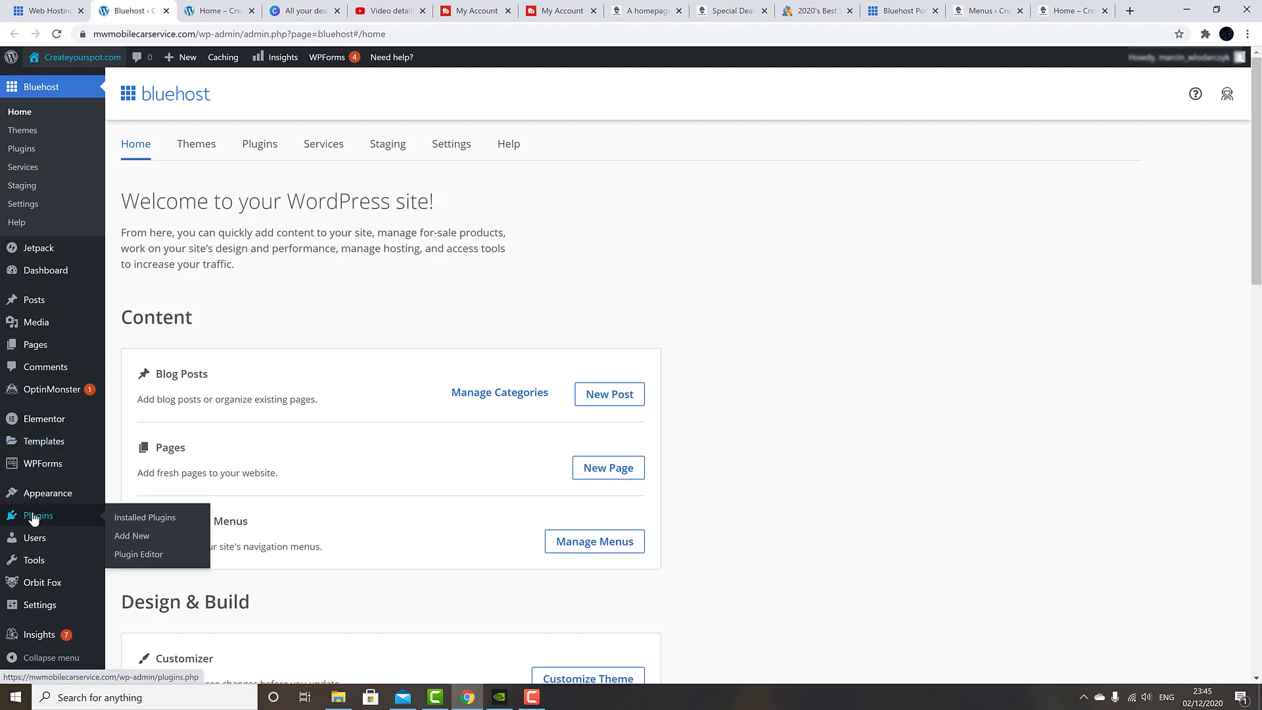
click(128, 538)
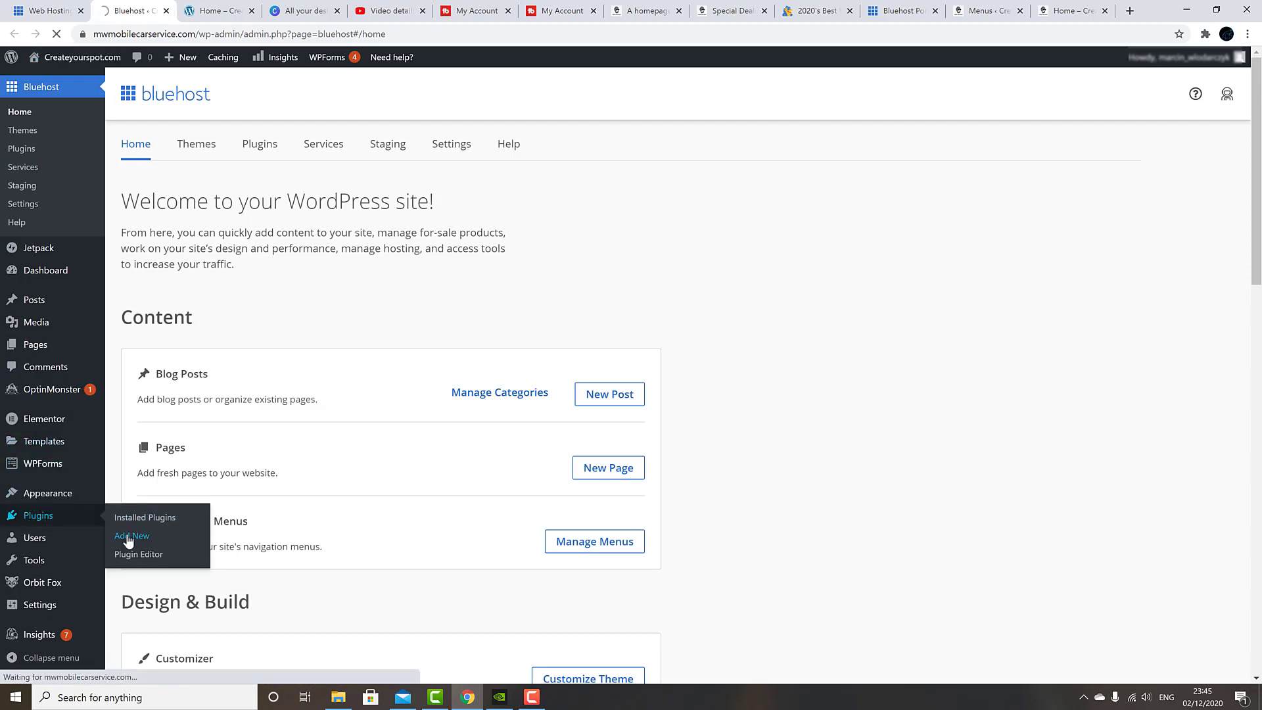
click(1078, 372)
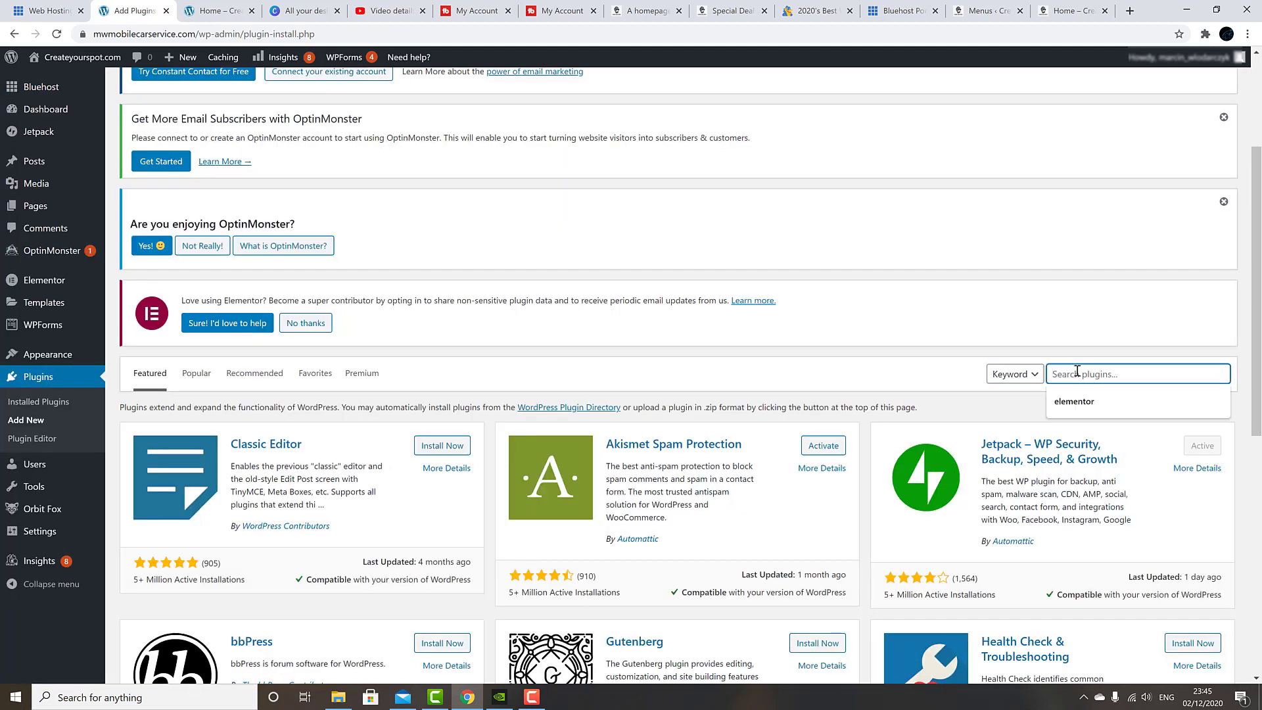
click(1077, 372)
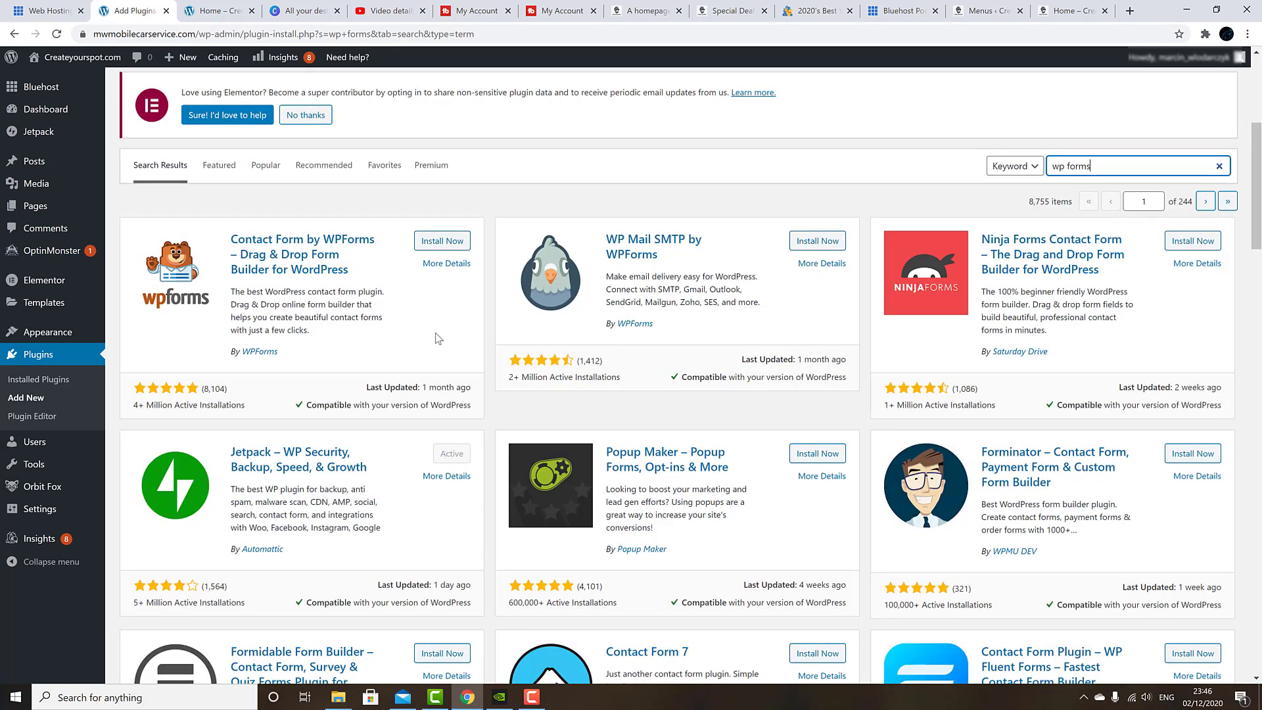
click(446, 242)
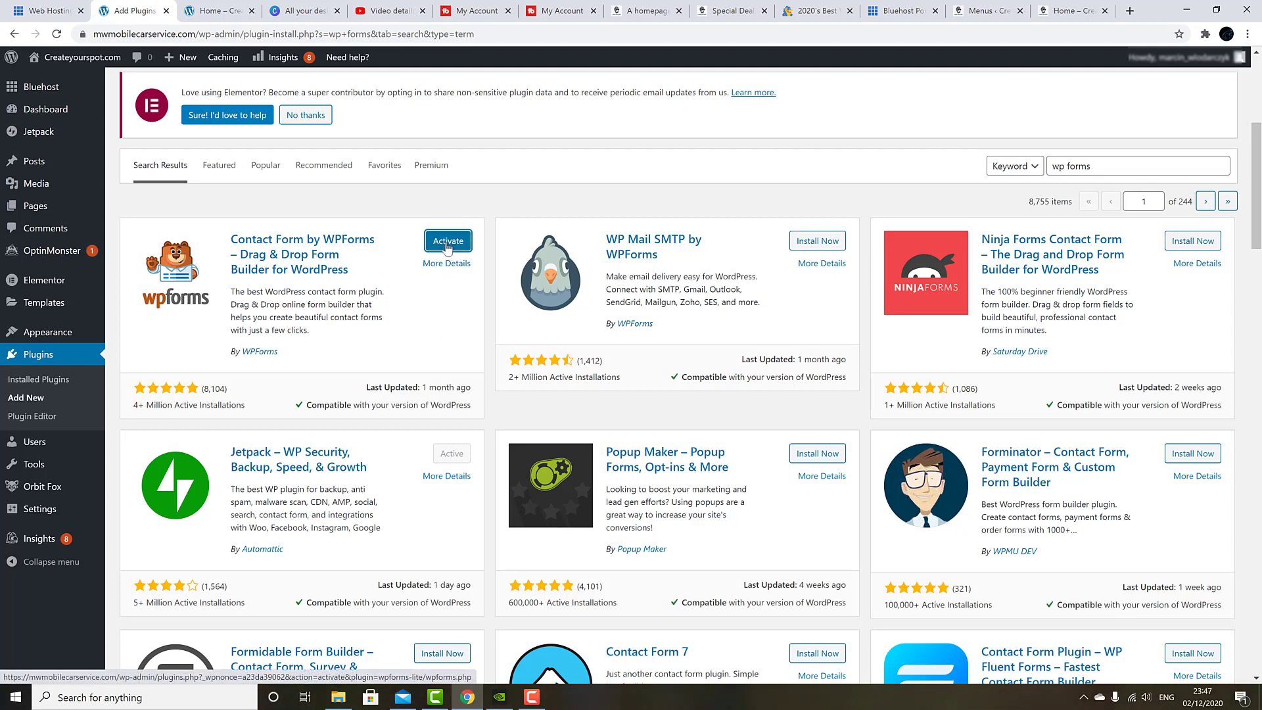
click(446, 242)
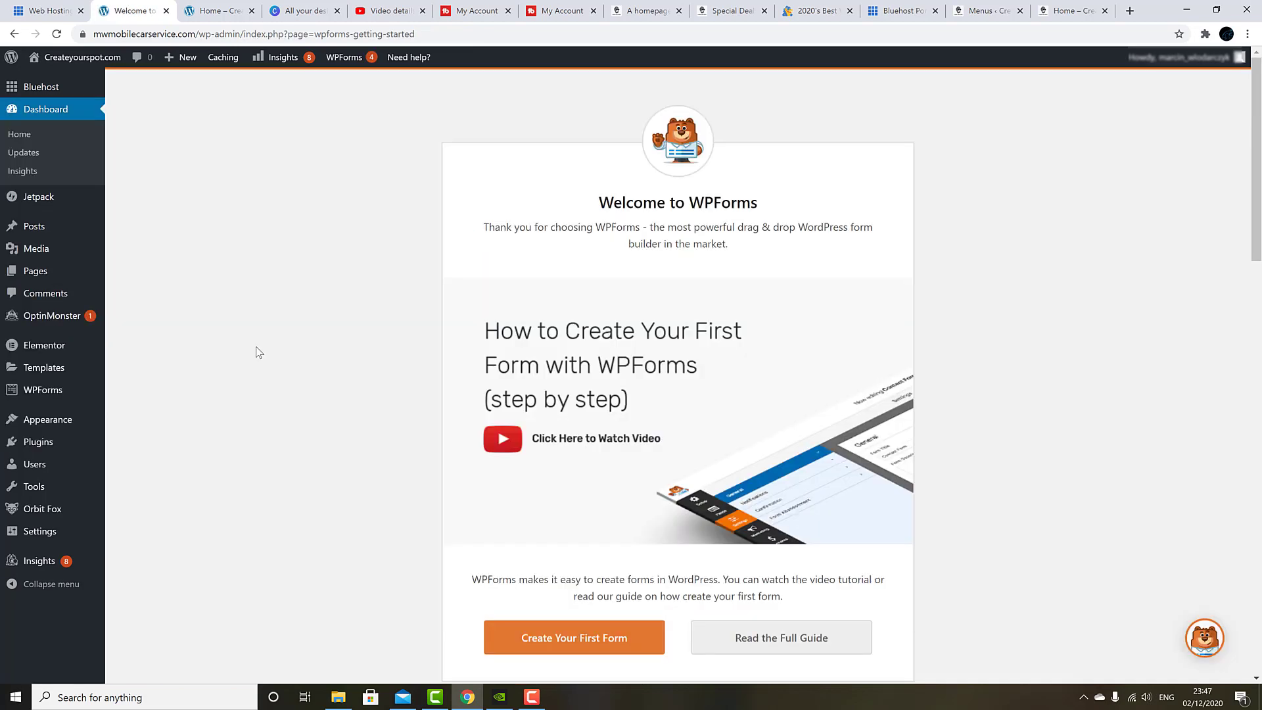
Step: Create a form from the Simple Contact Form template and add a second Email field below the Comment or Message field
scroll(257, 353, down, 4)
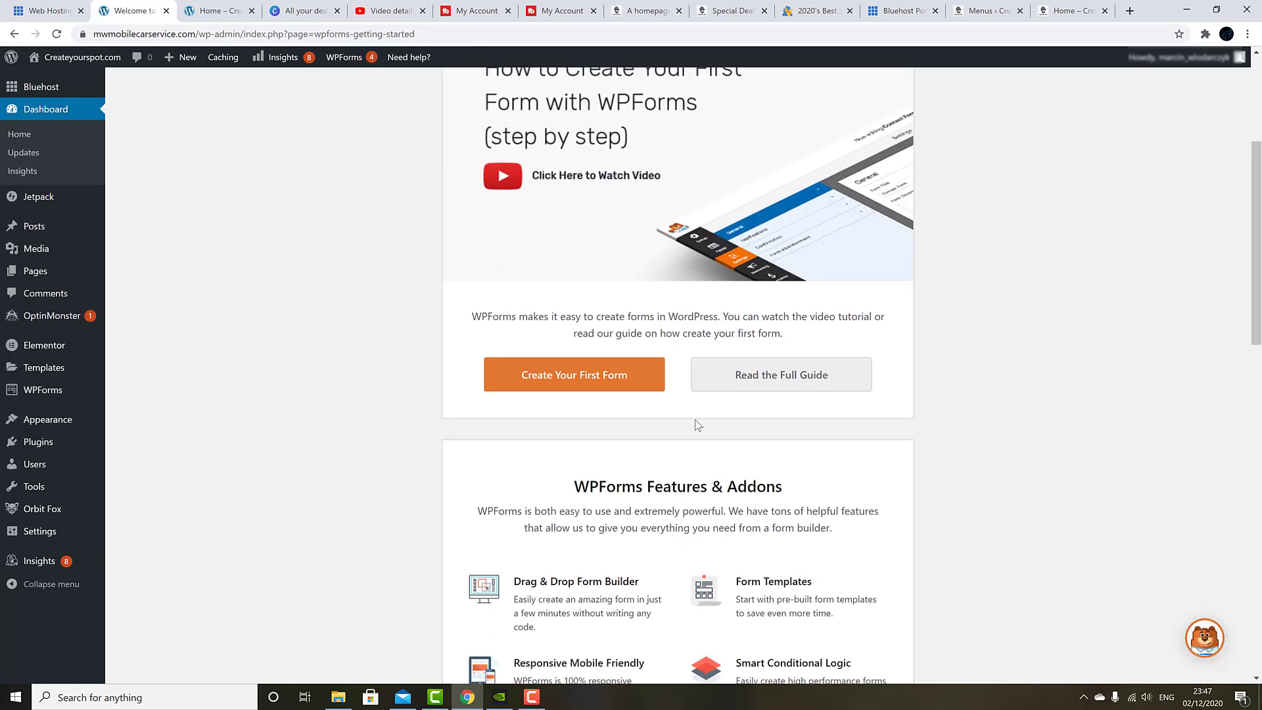
click(558, 377)
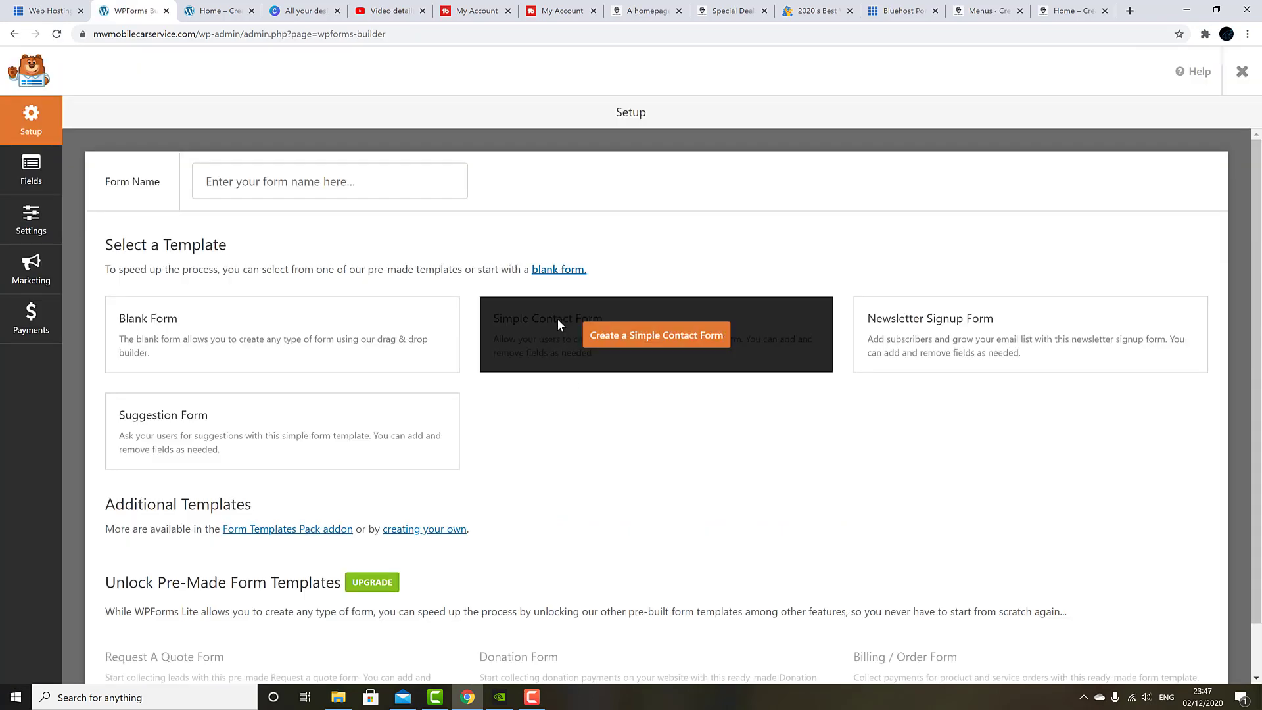
click(641, 340)
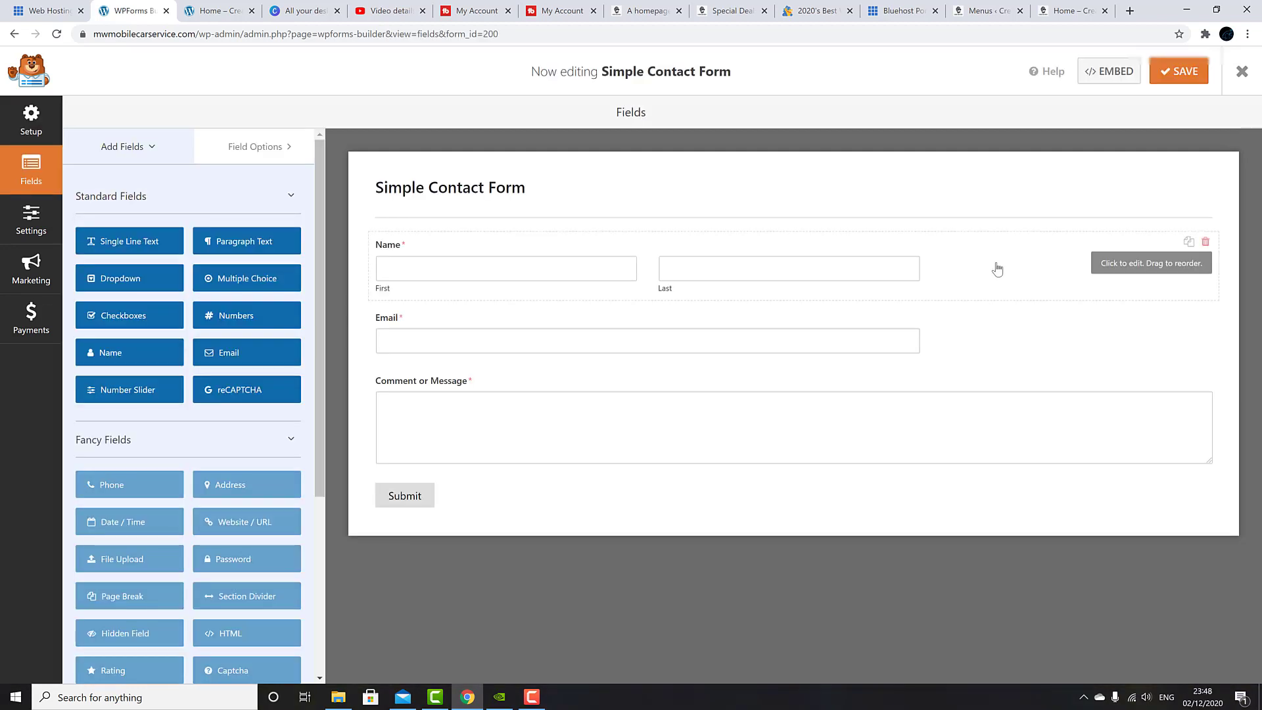
click(574, 269)
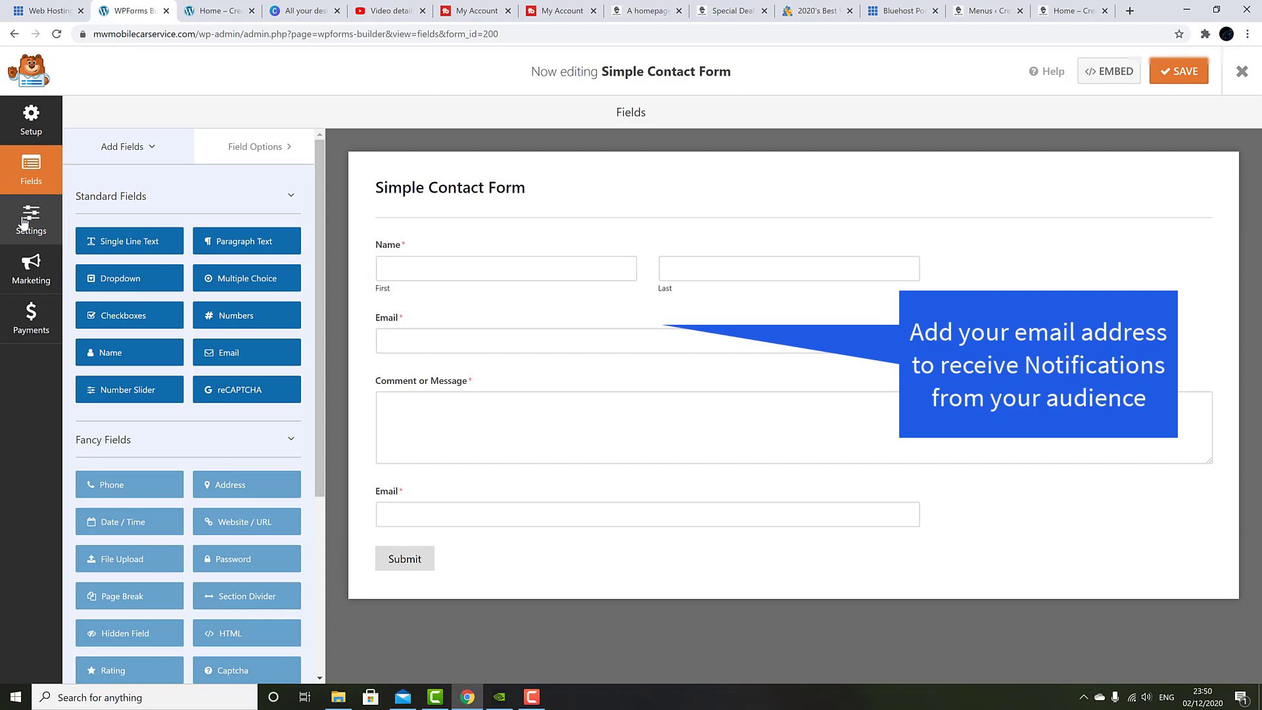
Step: Replace the default notification's Send To Email Address with "add your email here" and save the contact form
click(23, 222)
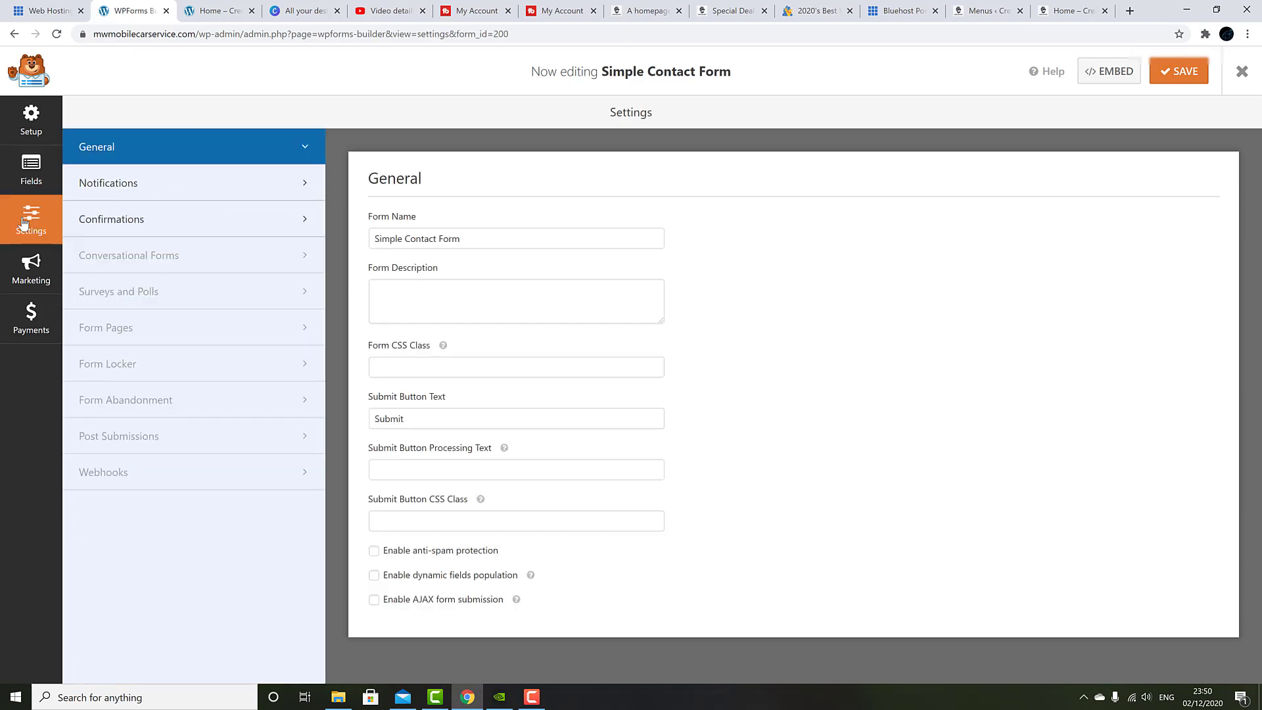
click(197, 188)
triple_click(450, 328)
key(BackSpace)
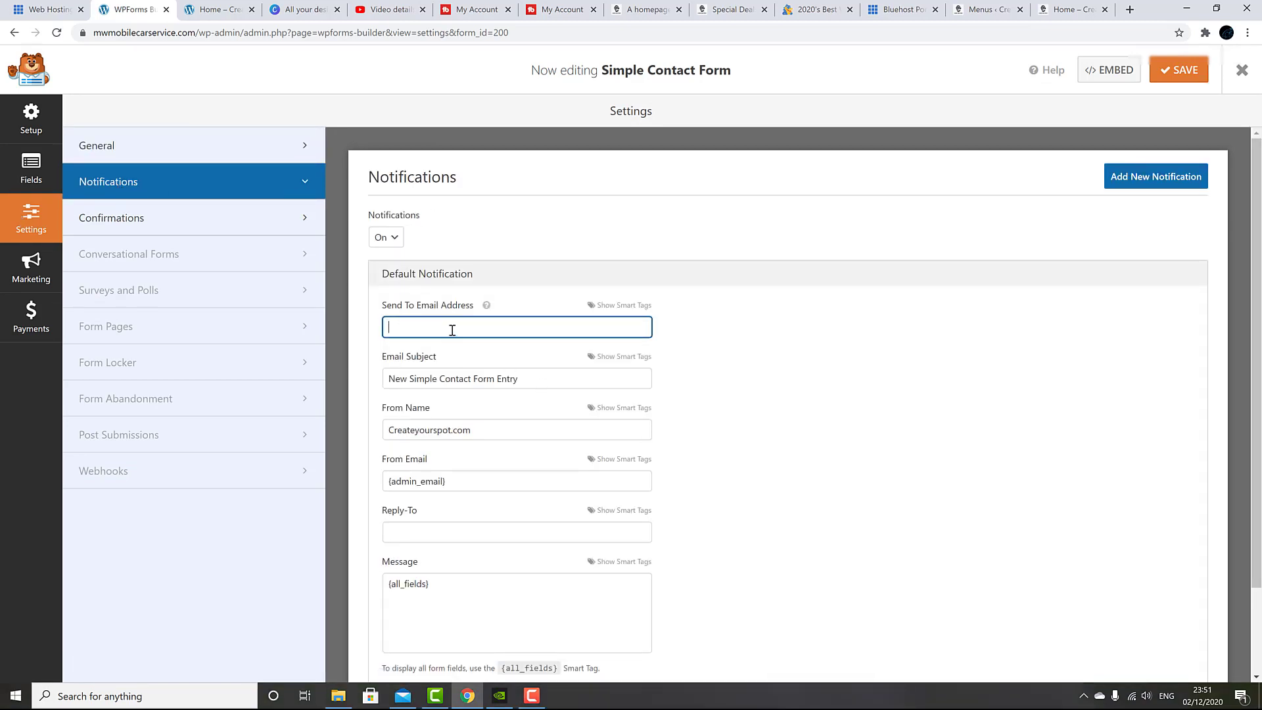
text(add your email here)
click(31, 128)
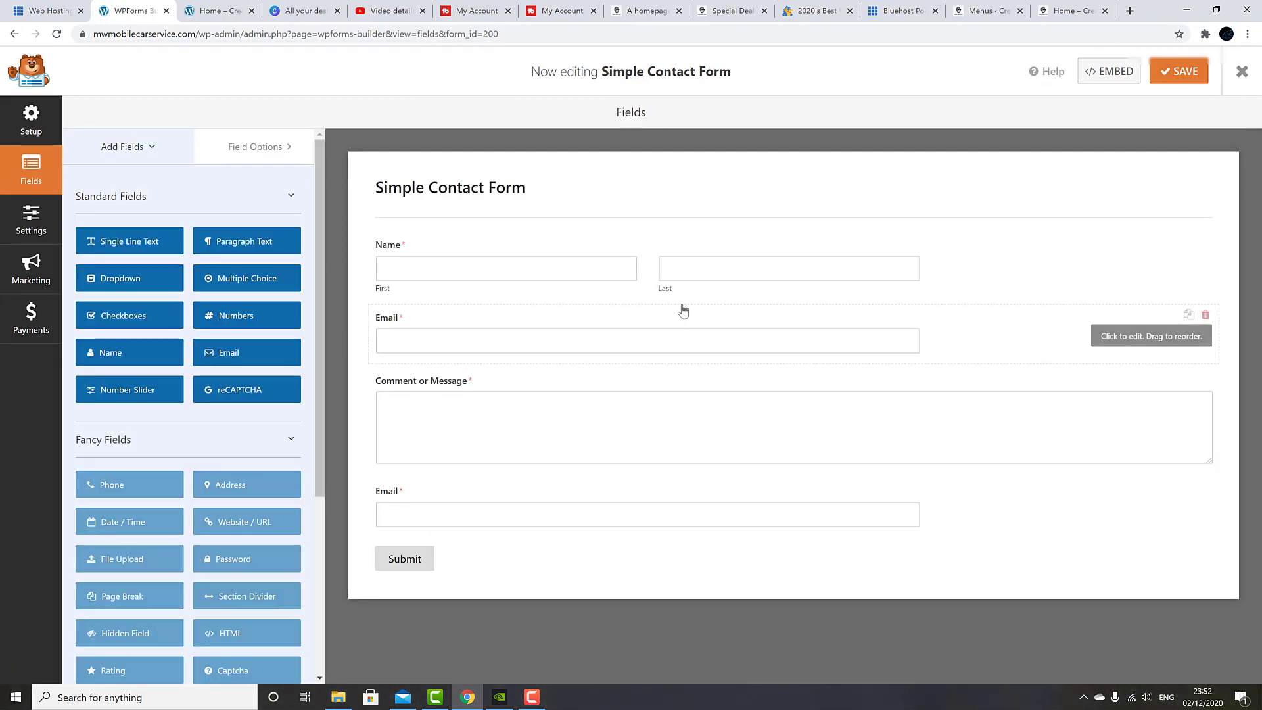
click(1177, 72)
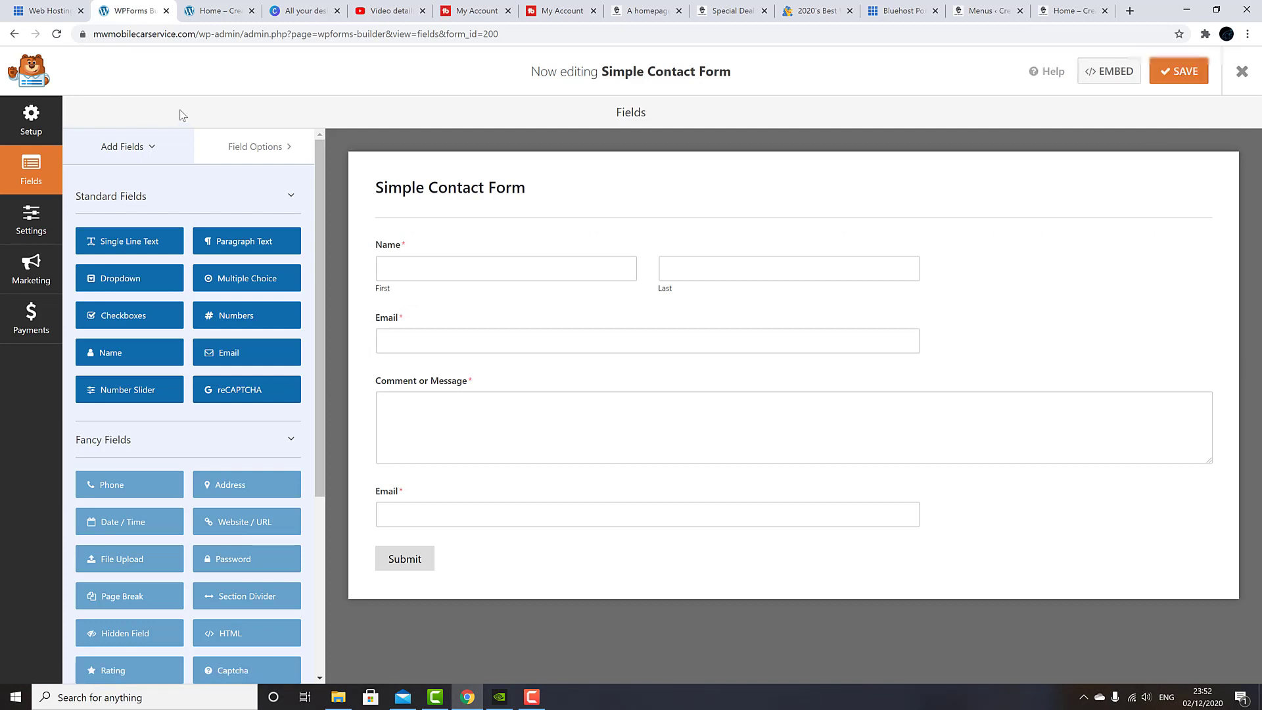
Step: Open the site's Contact Us page for editing in Elementor
click(224, 12)
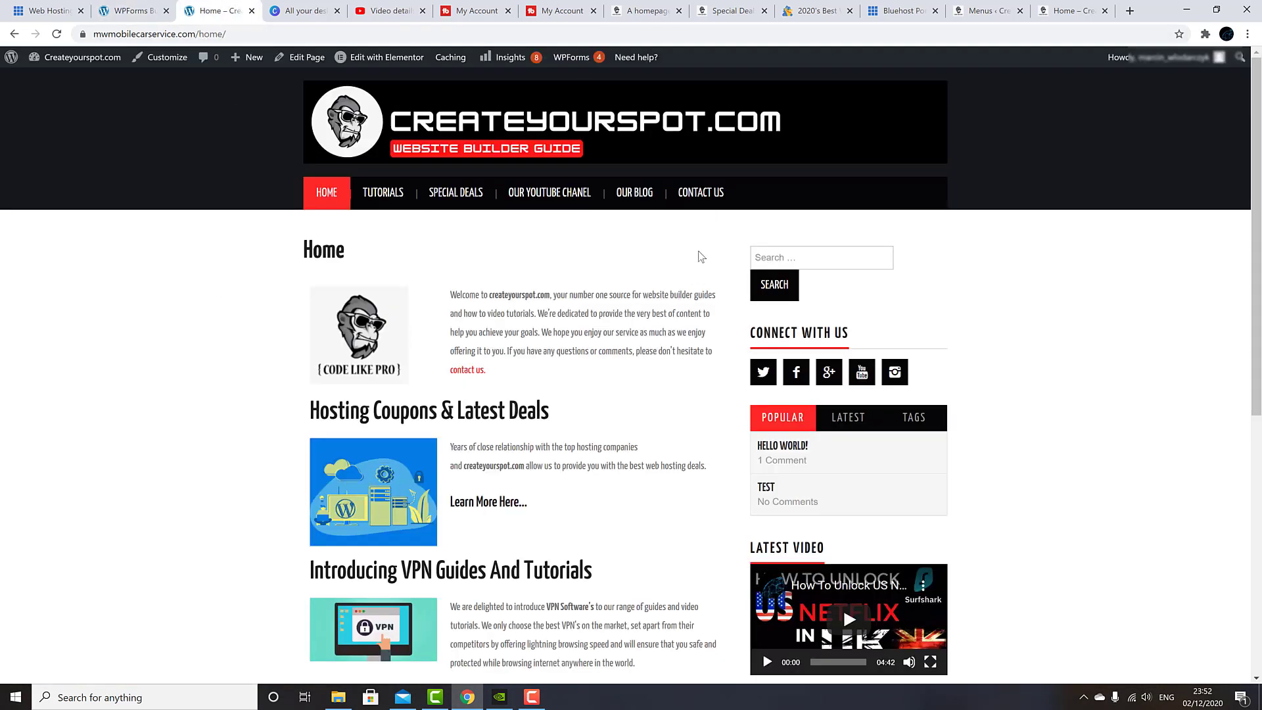
click(707, 192)
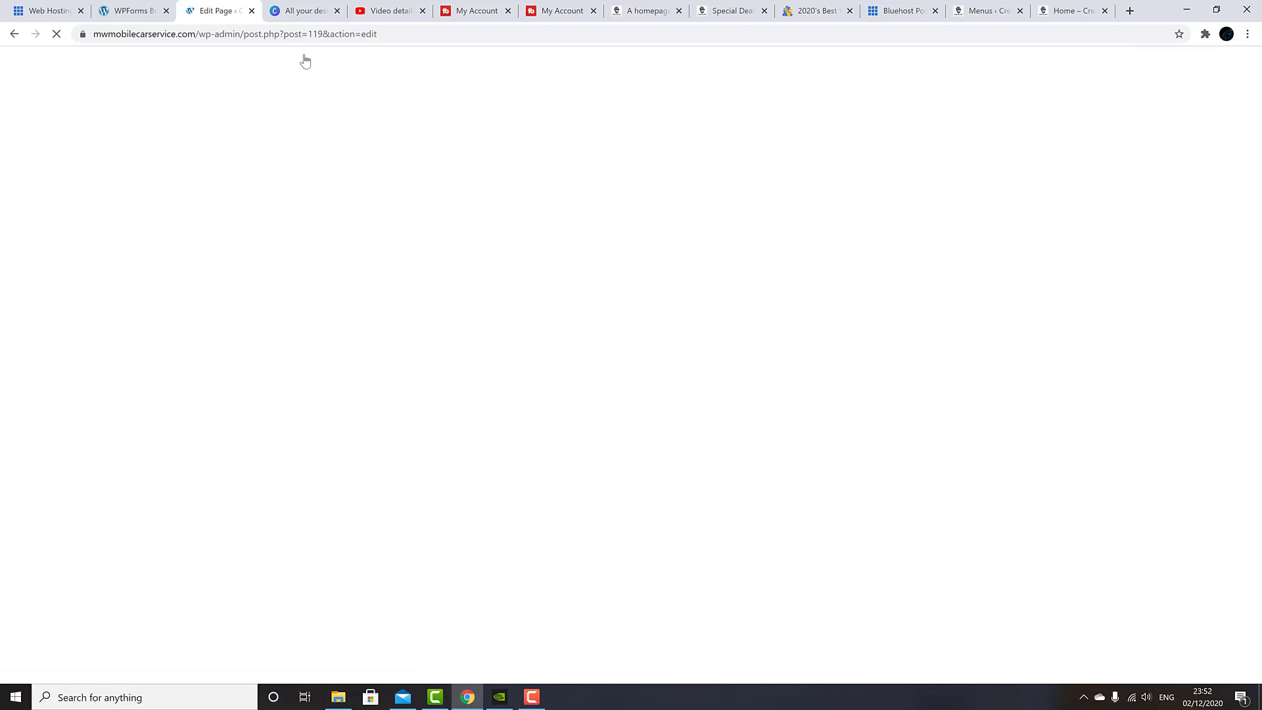
click(249, 77)
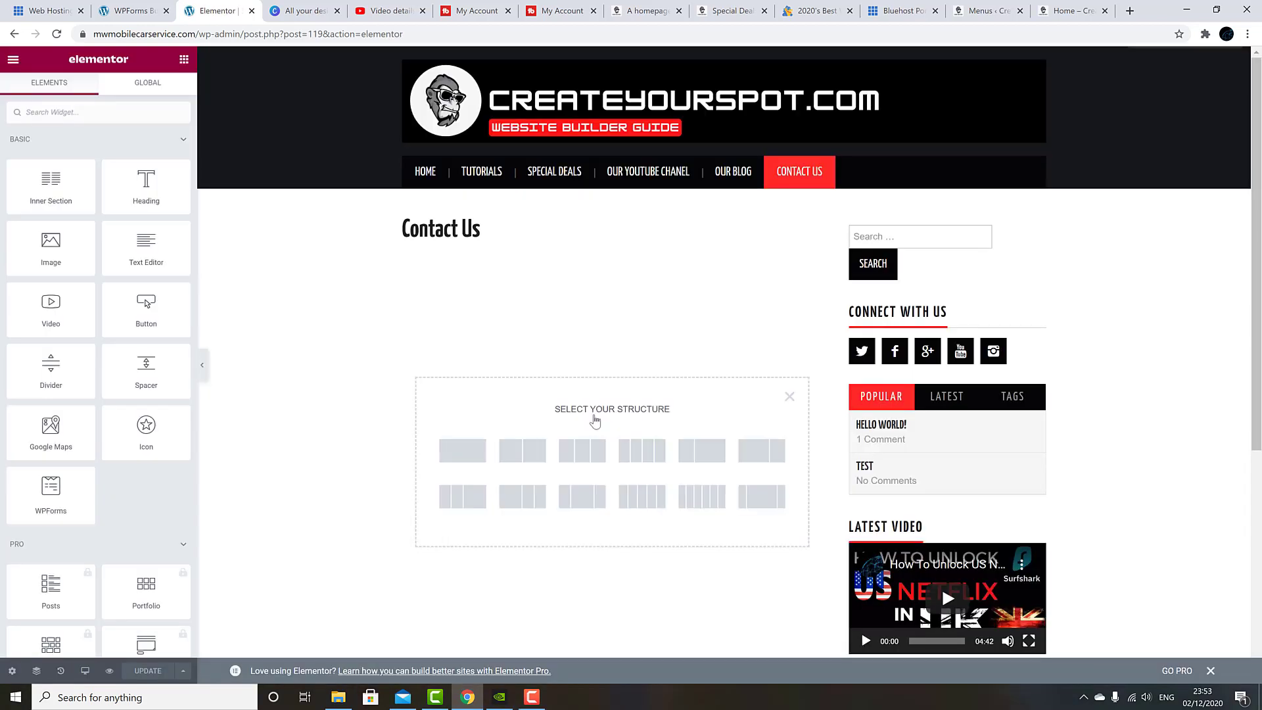
Step: Add a single-column section to the Contact Us page and place a WPForms widget in it showing Simple Contact Form
click(469, 455)
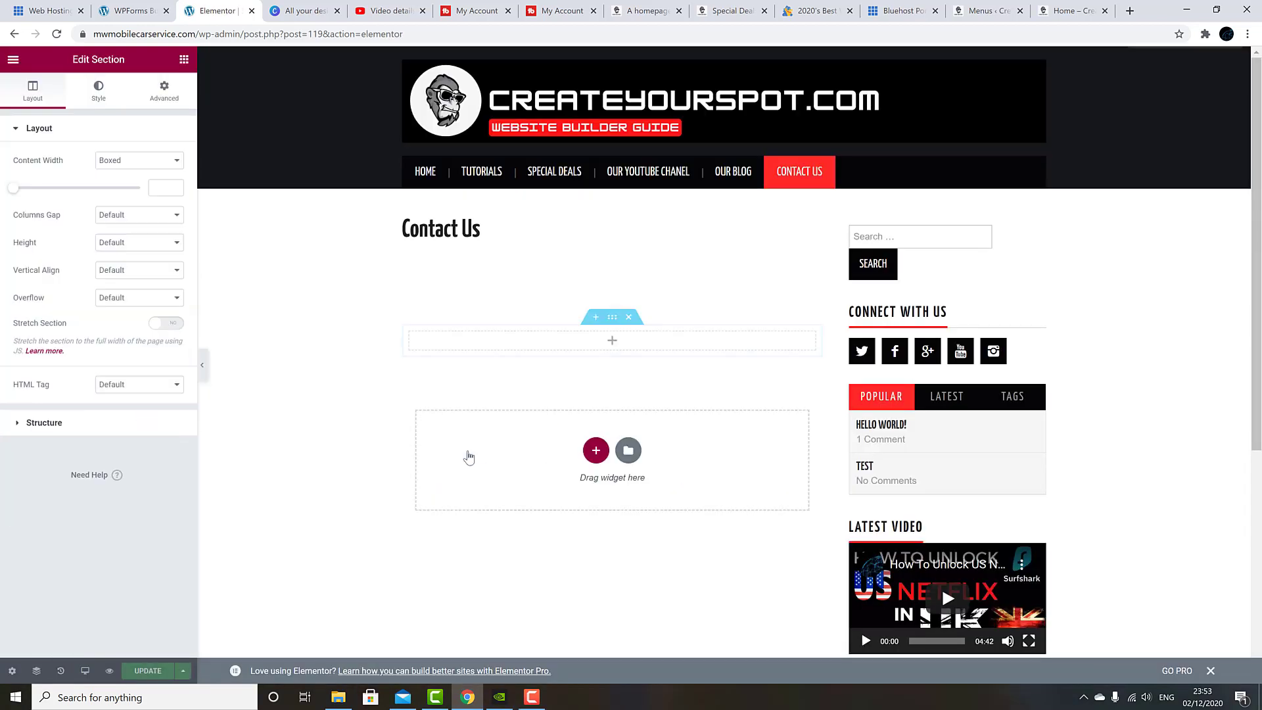
click(529, 346)
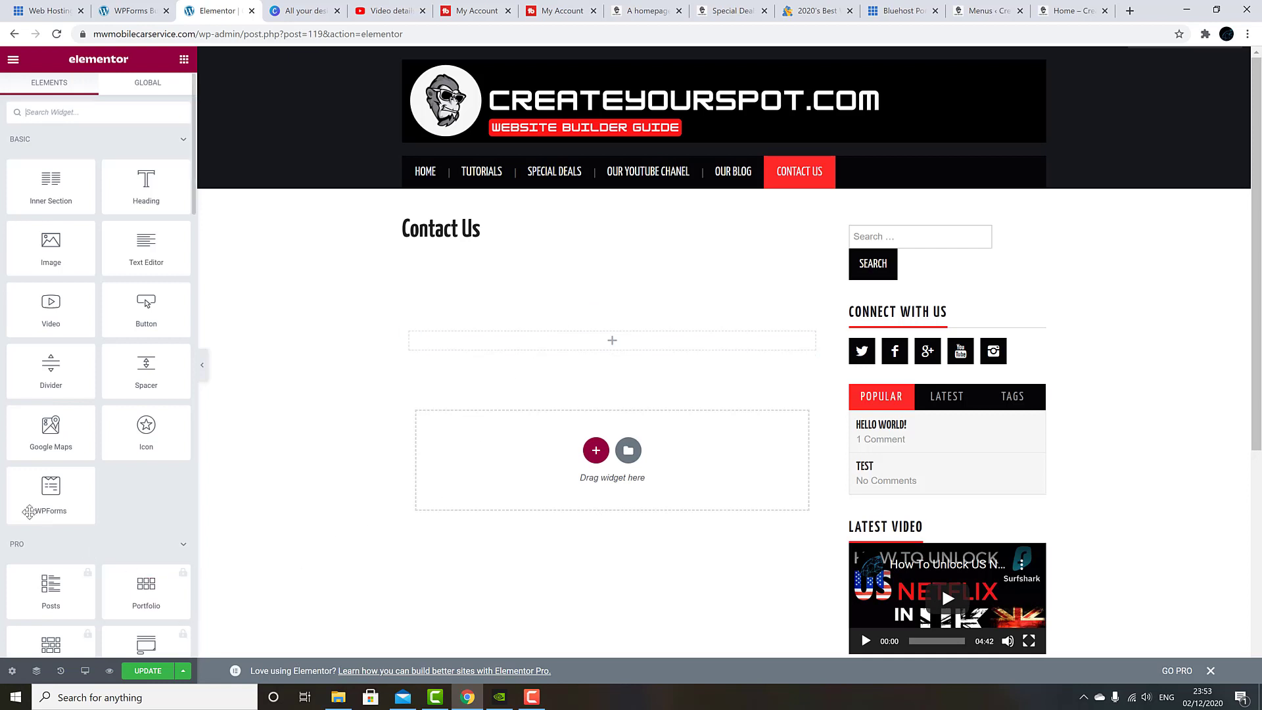
drag(28, 490, 594, 339)
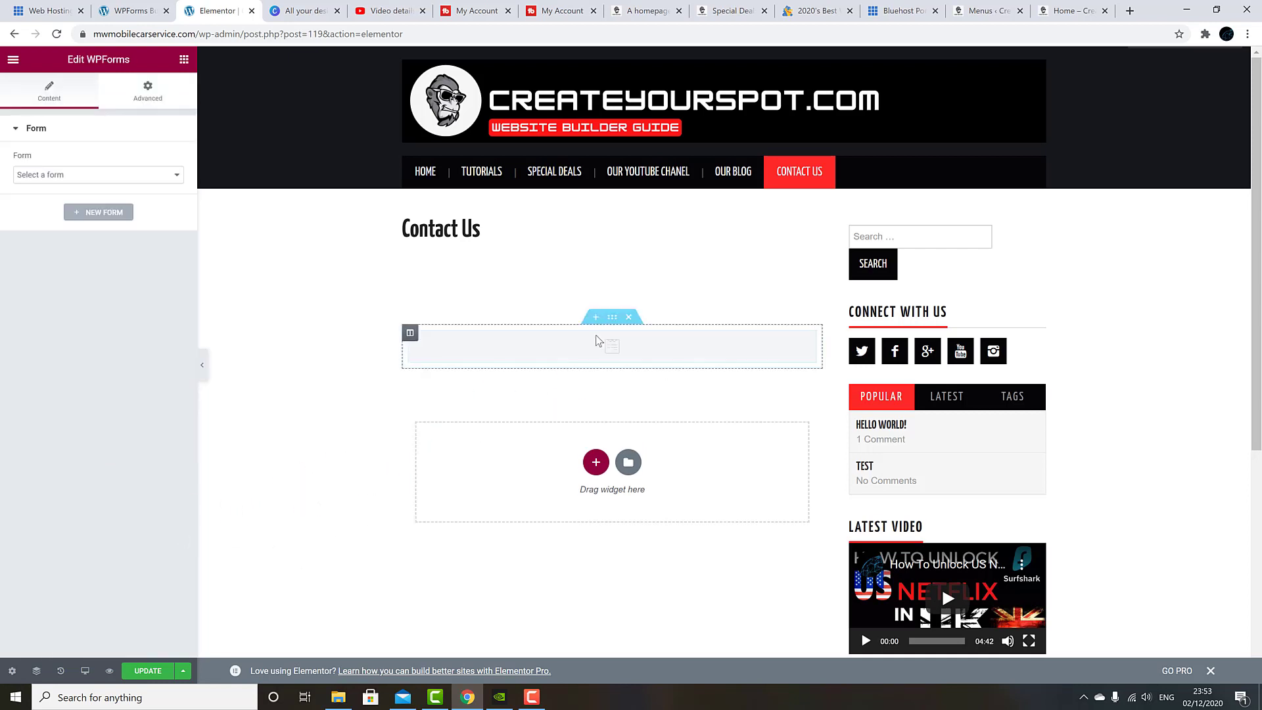
click(634, 420)
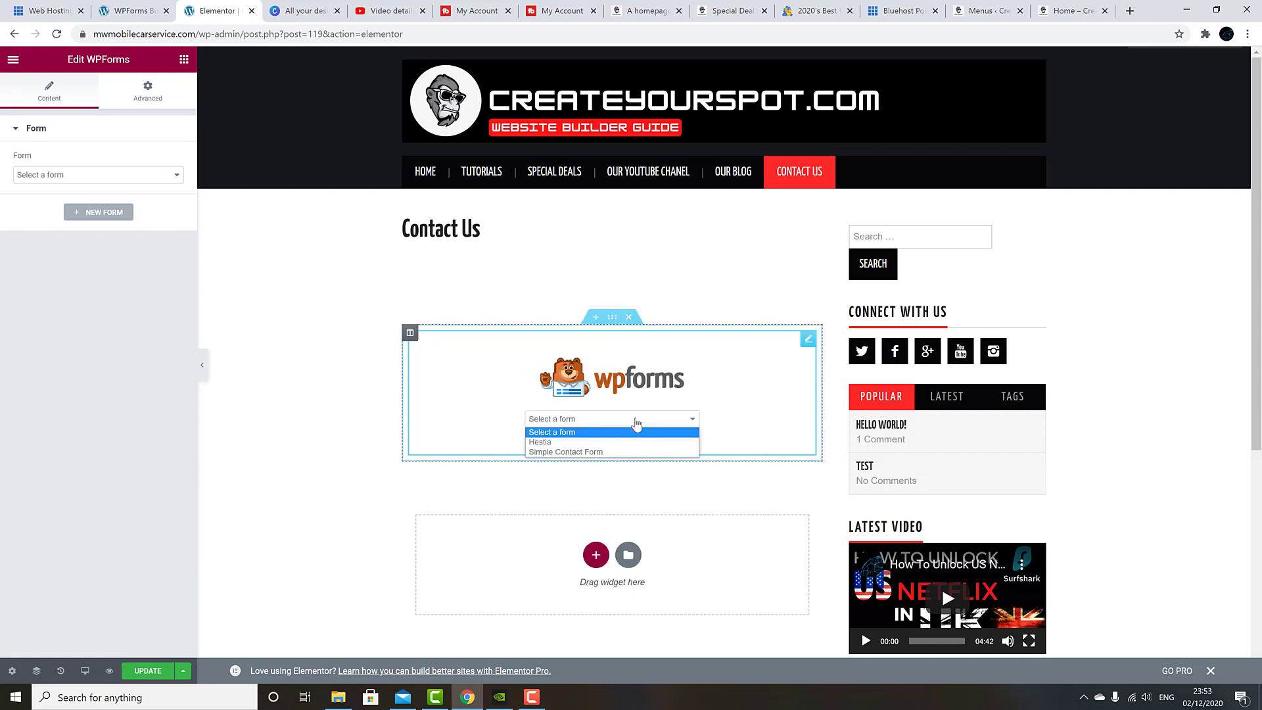
click(629, 452)
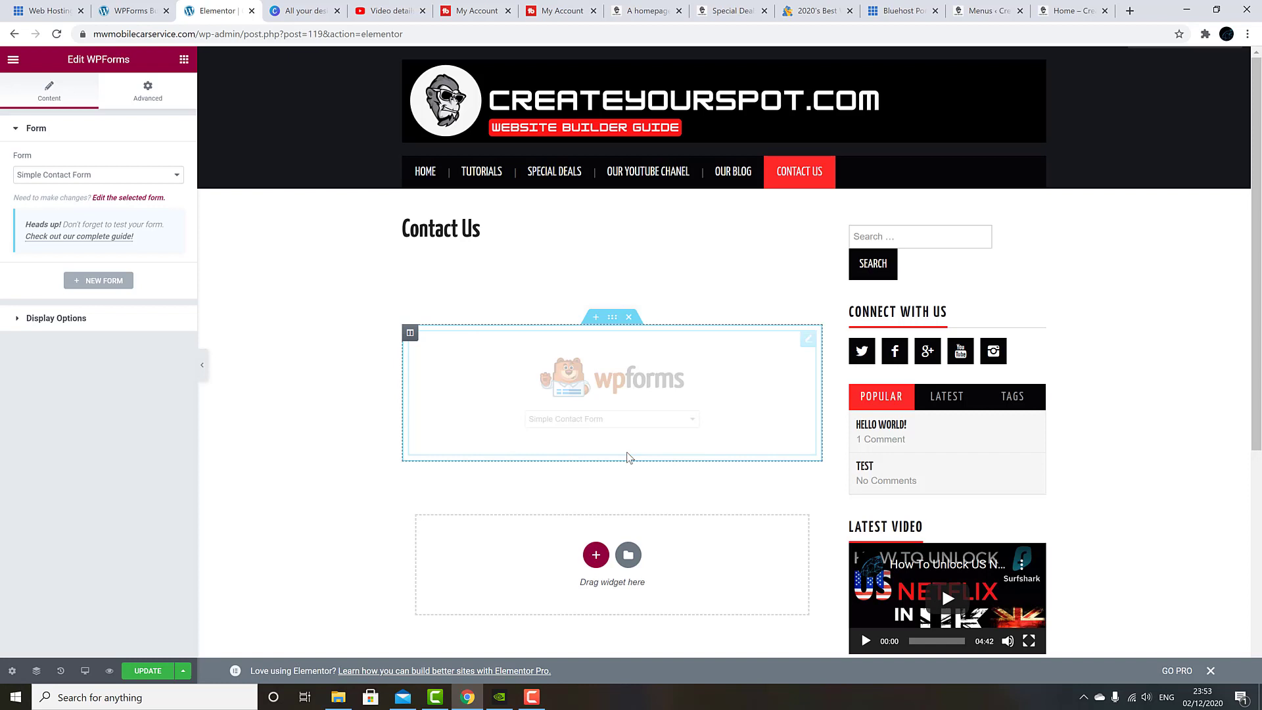
scroll(629, 458, down, 2)
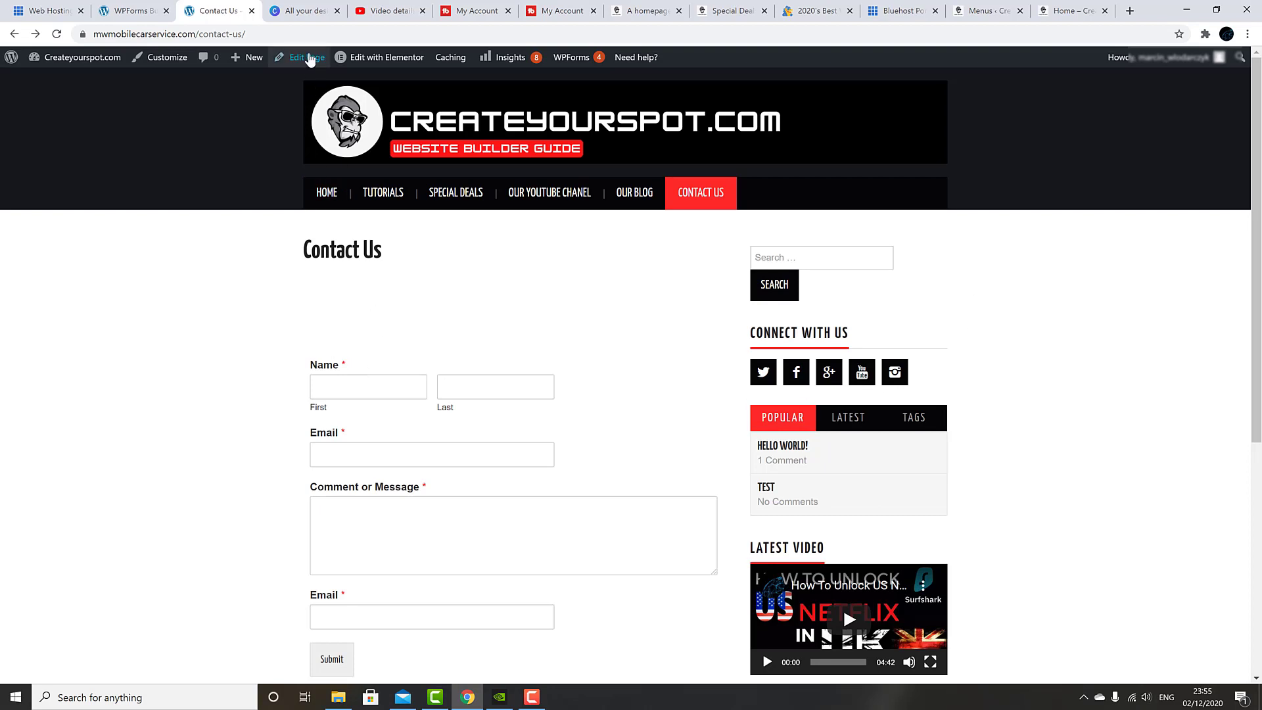
Step: Set the Contact Us page's template to Elementor Full Width, update the page and check the form on the live page
click(310, 58)
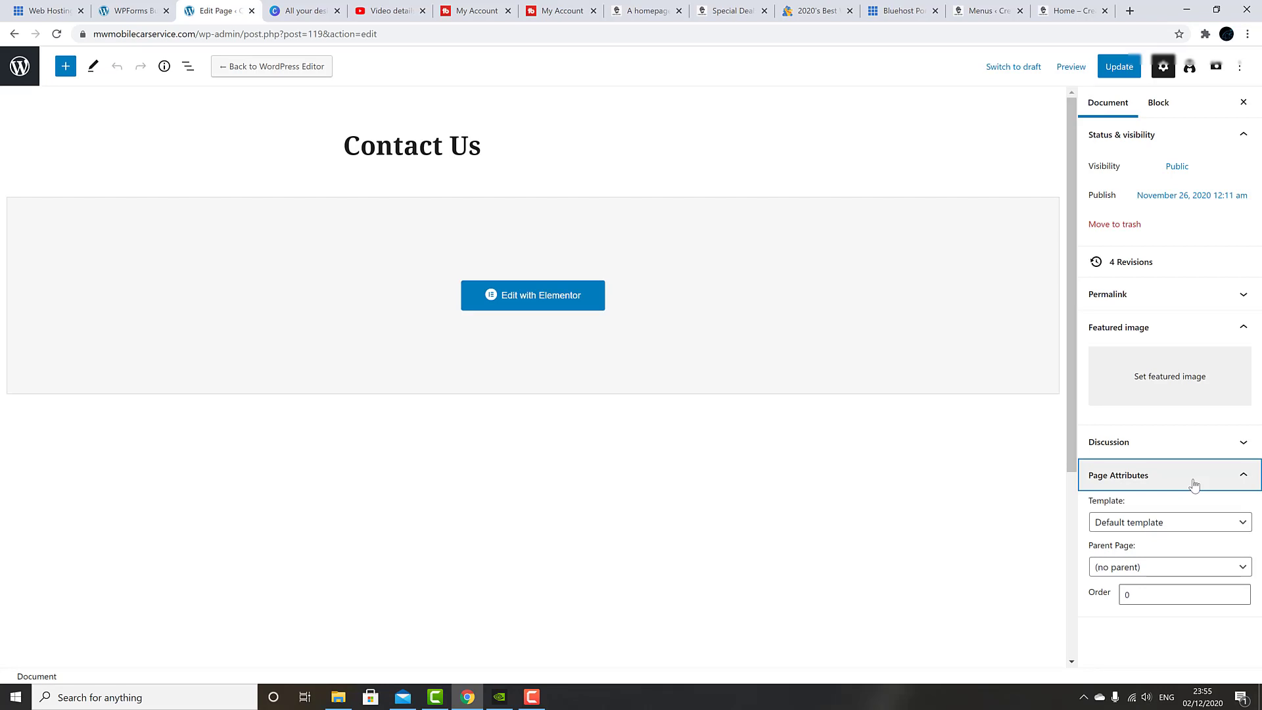
click(1219, 529)
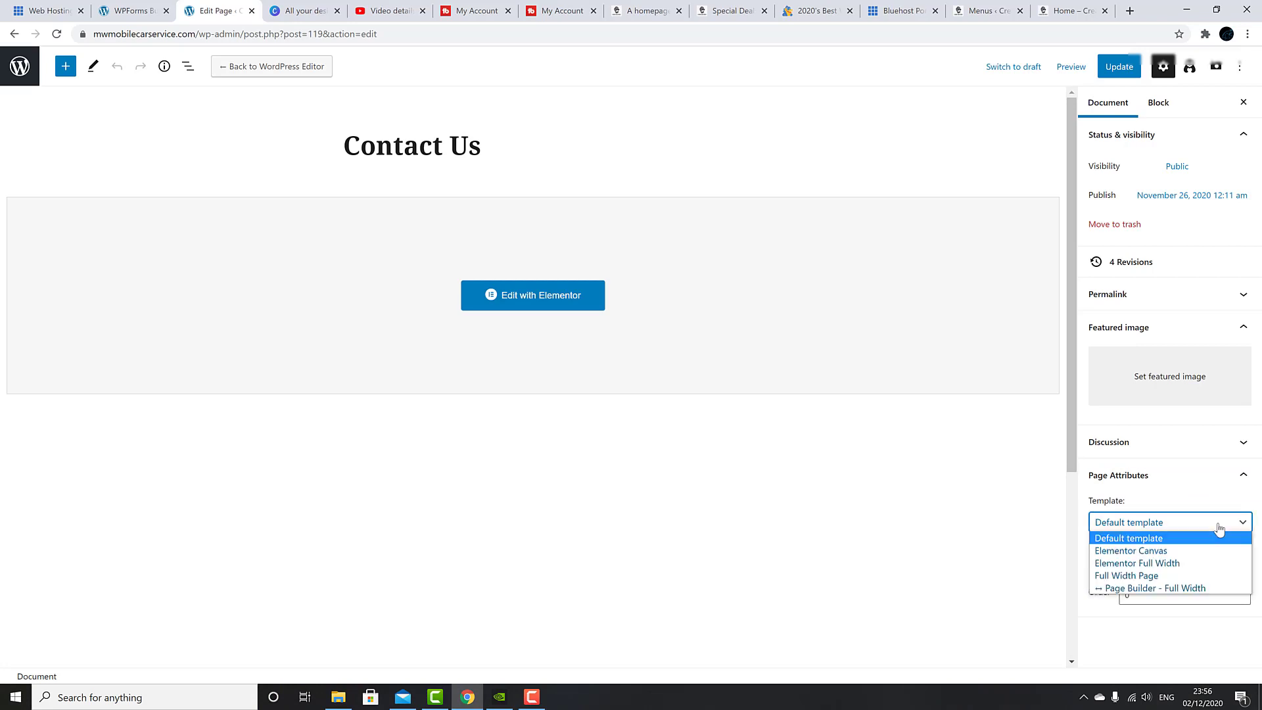
click(1206, 564)
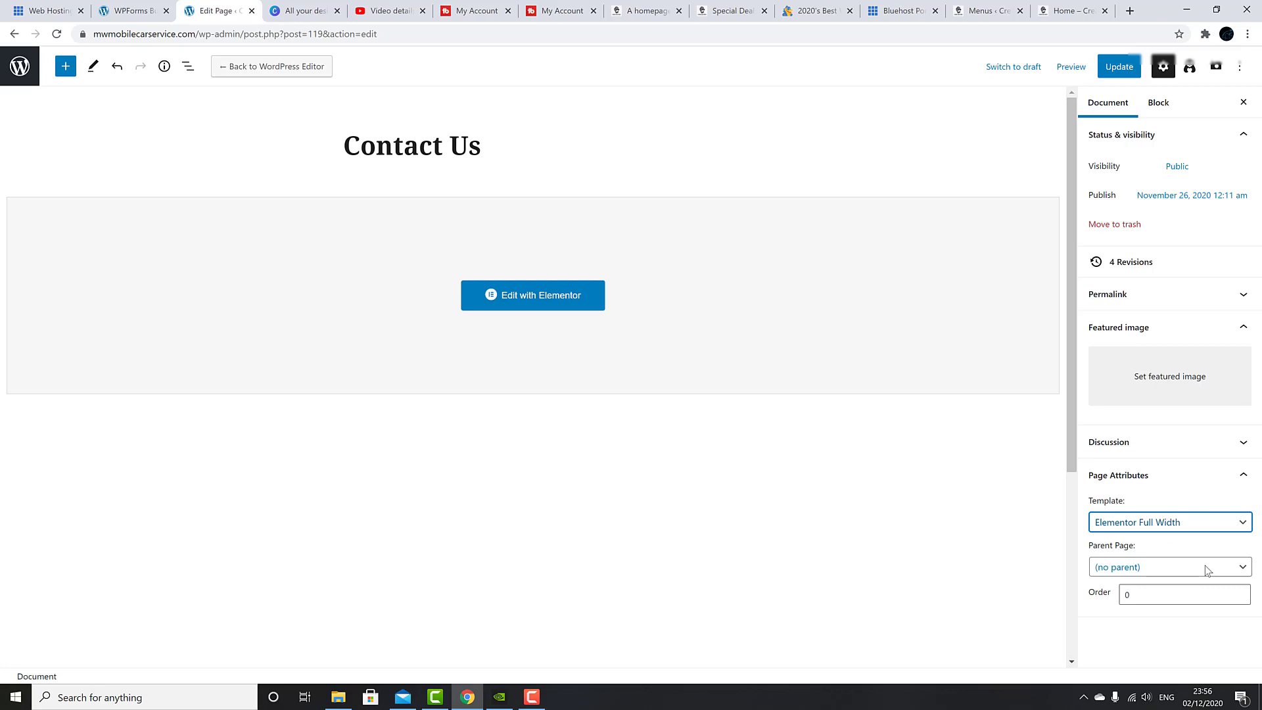
click(1120, 67)
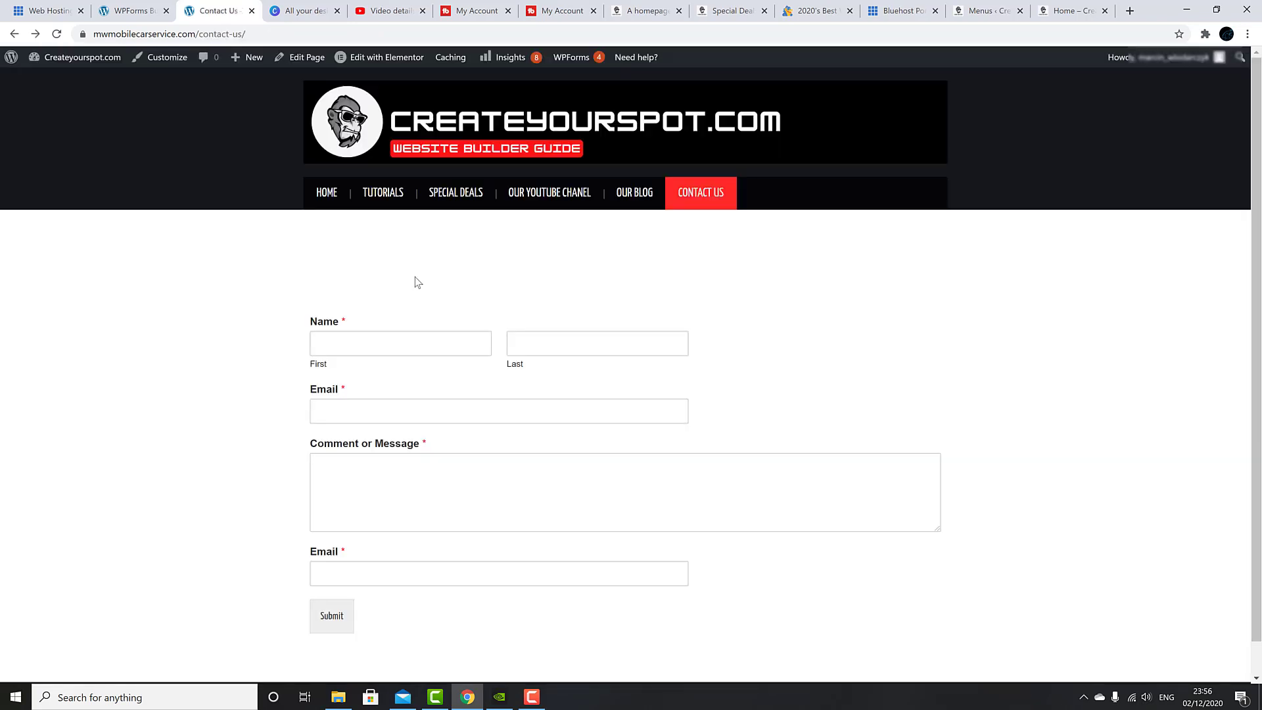
drag(250, 266, 901, 618)
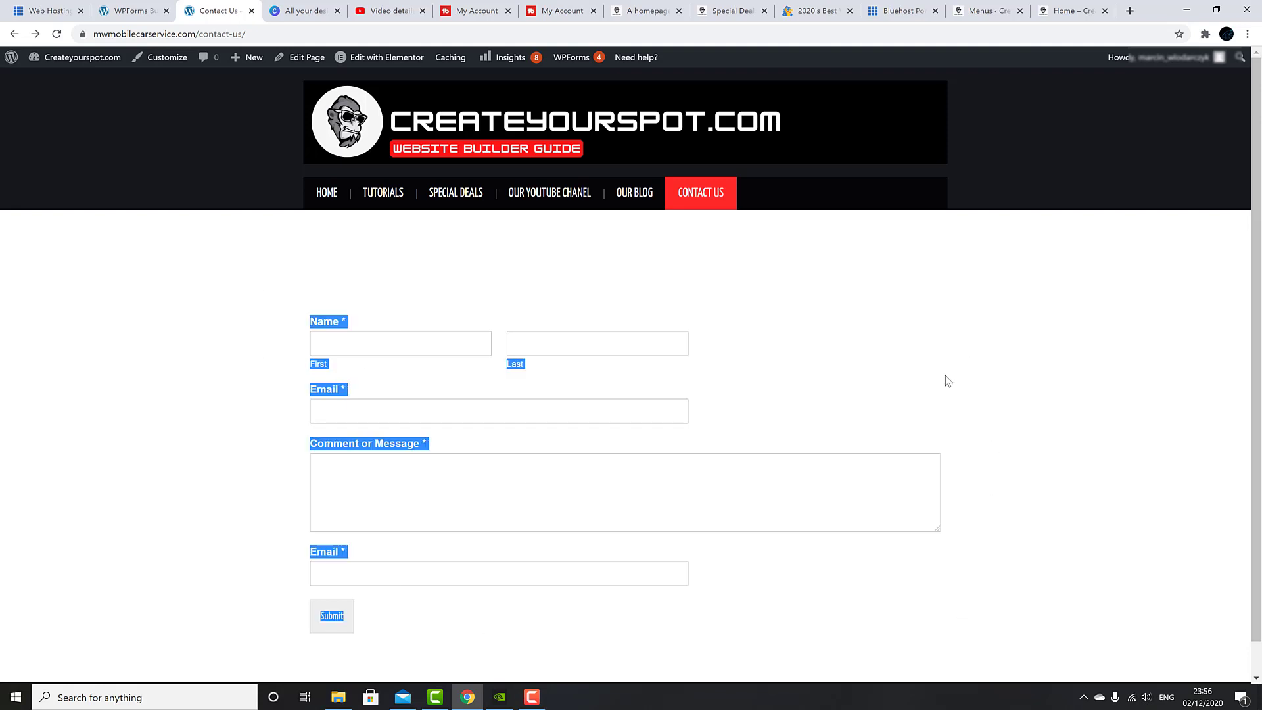
click(822, 341)
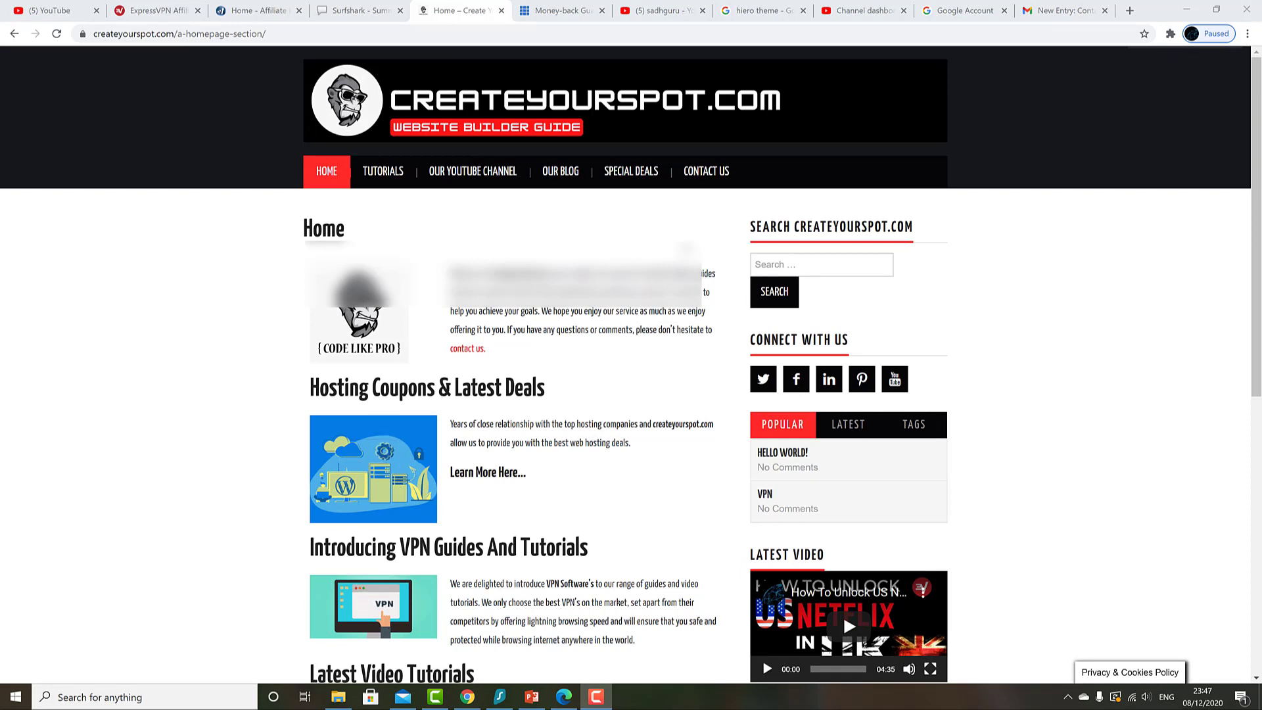
Step: Open the live Contact Us page and fill in the form's first name, last name and email
click(701, 177)
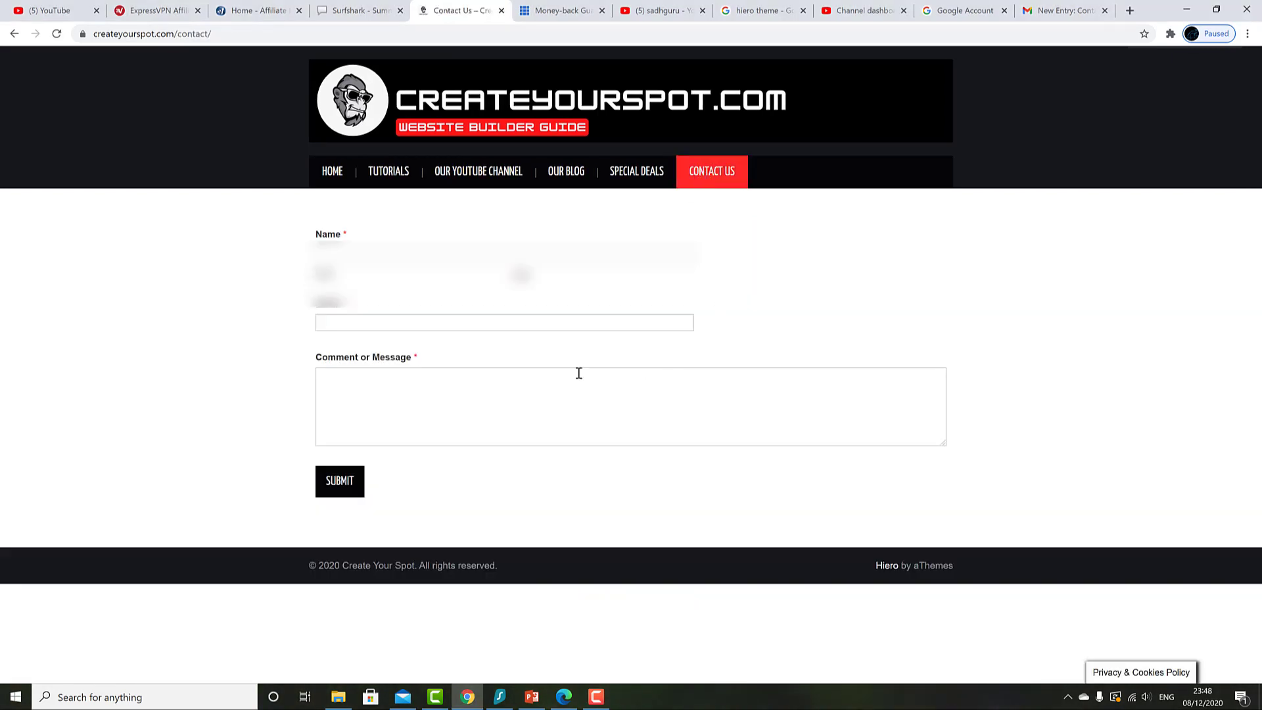
click(454, 254)
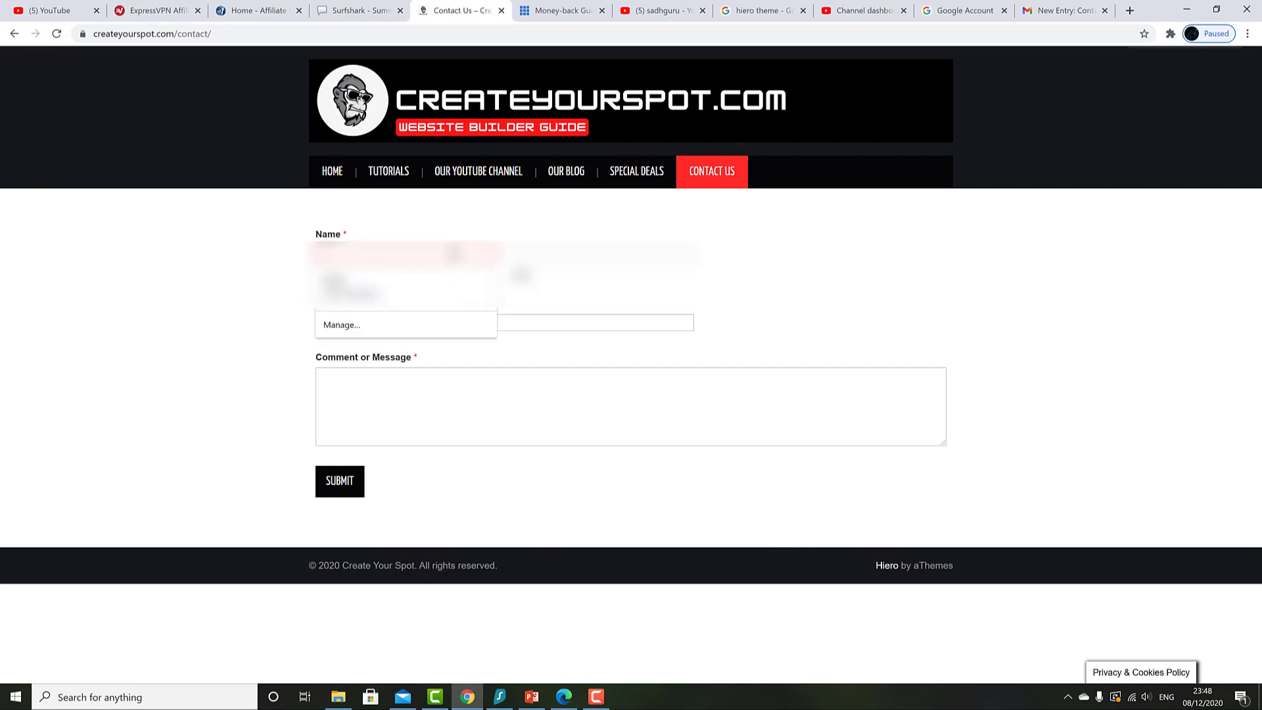
click(444, 289)
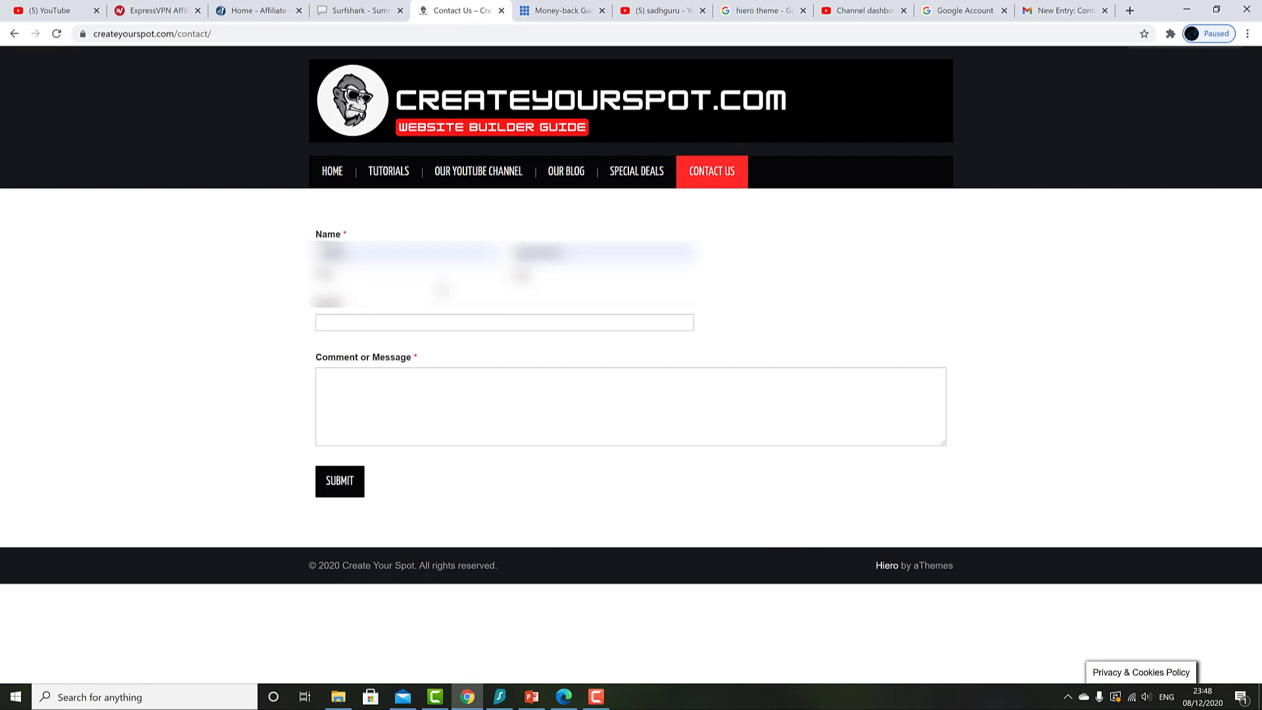
click(441, 323)
click(416, 347)
Step: Enter "Create Your Spot Tutorial Test" as the contact form's comment or message and submit the form
click(413, 378)
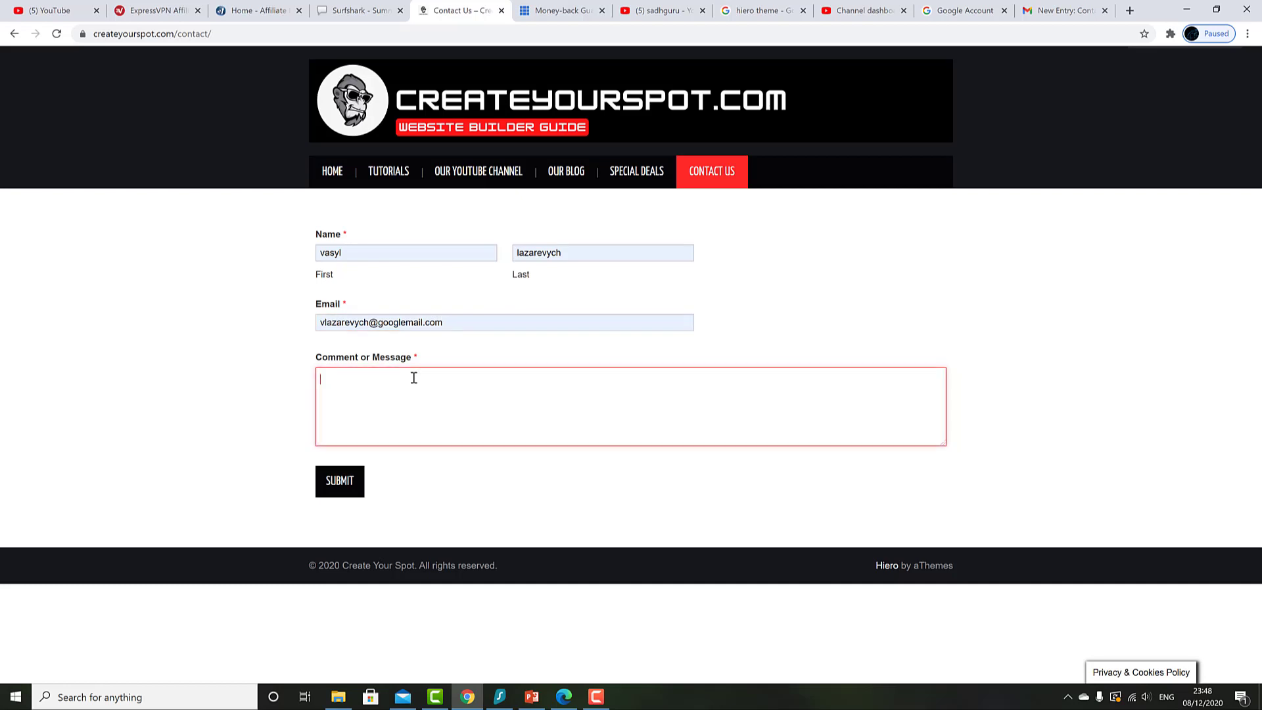
text(Create)
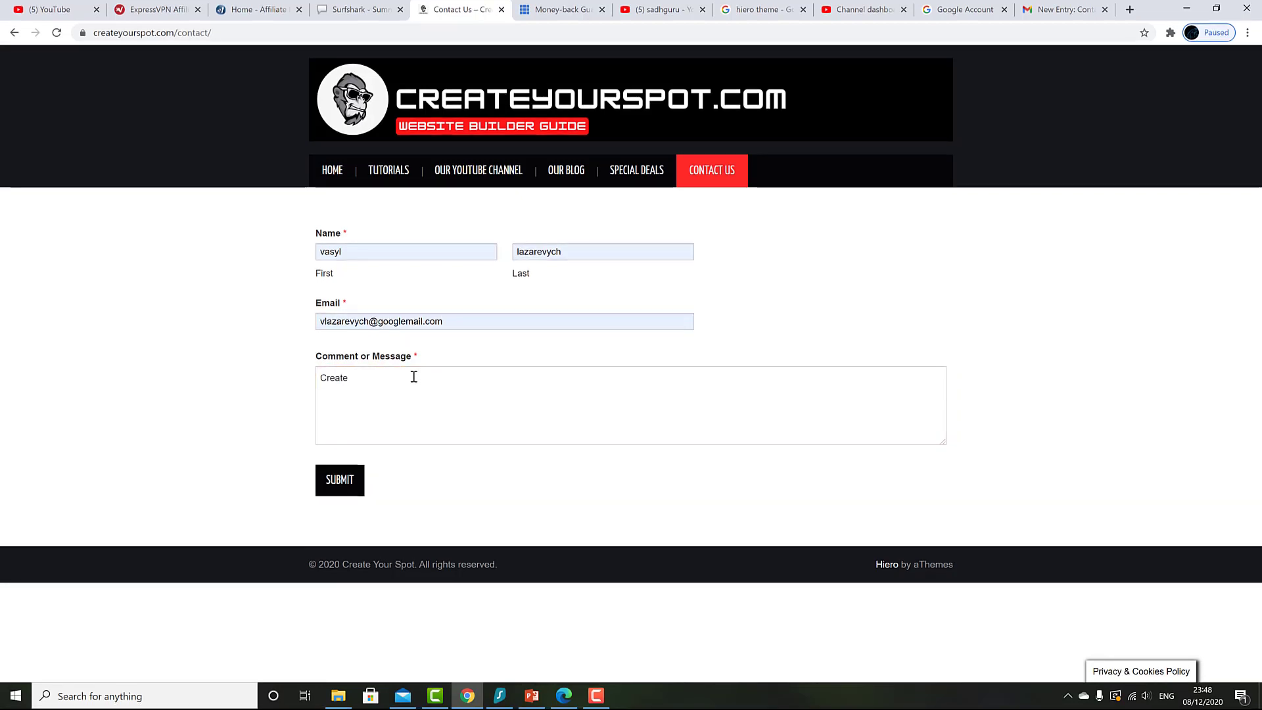
text( Your Spot Tutorial Test)
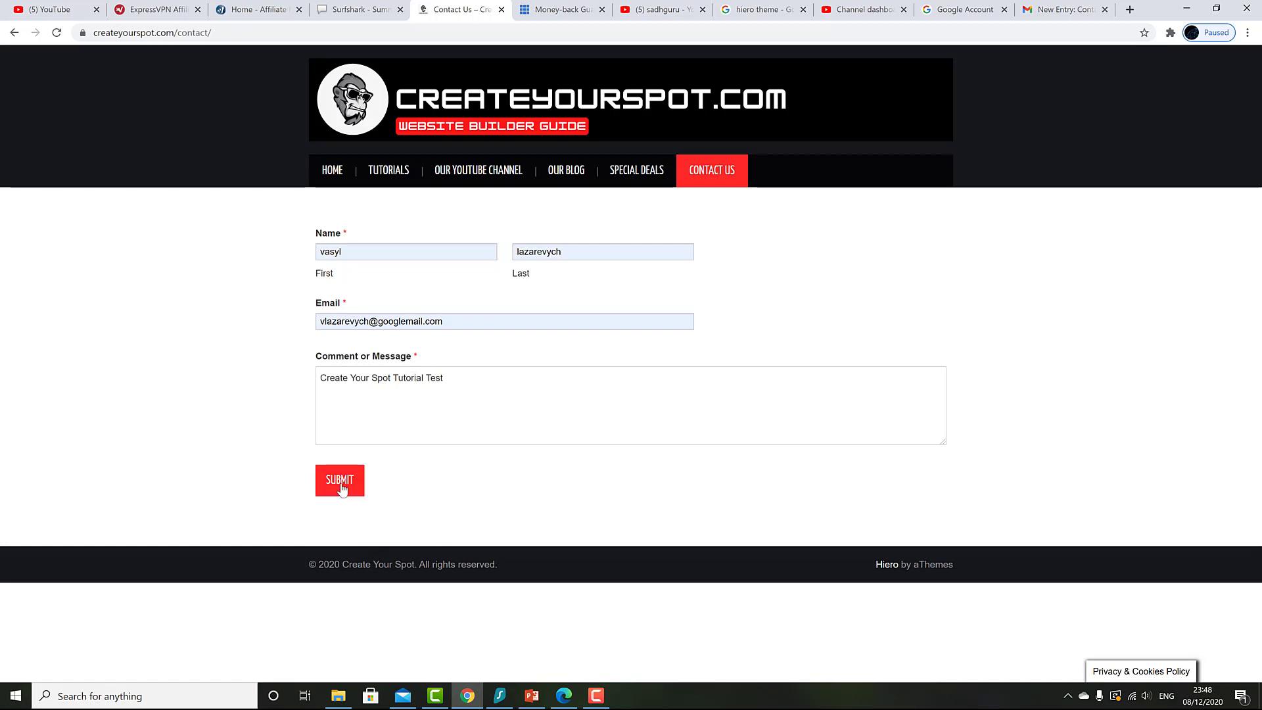
click(339, 486)
drag(316, 230, 604, 238)
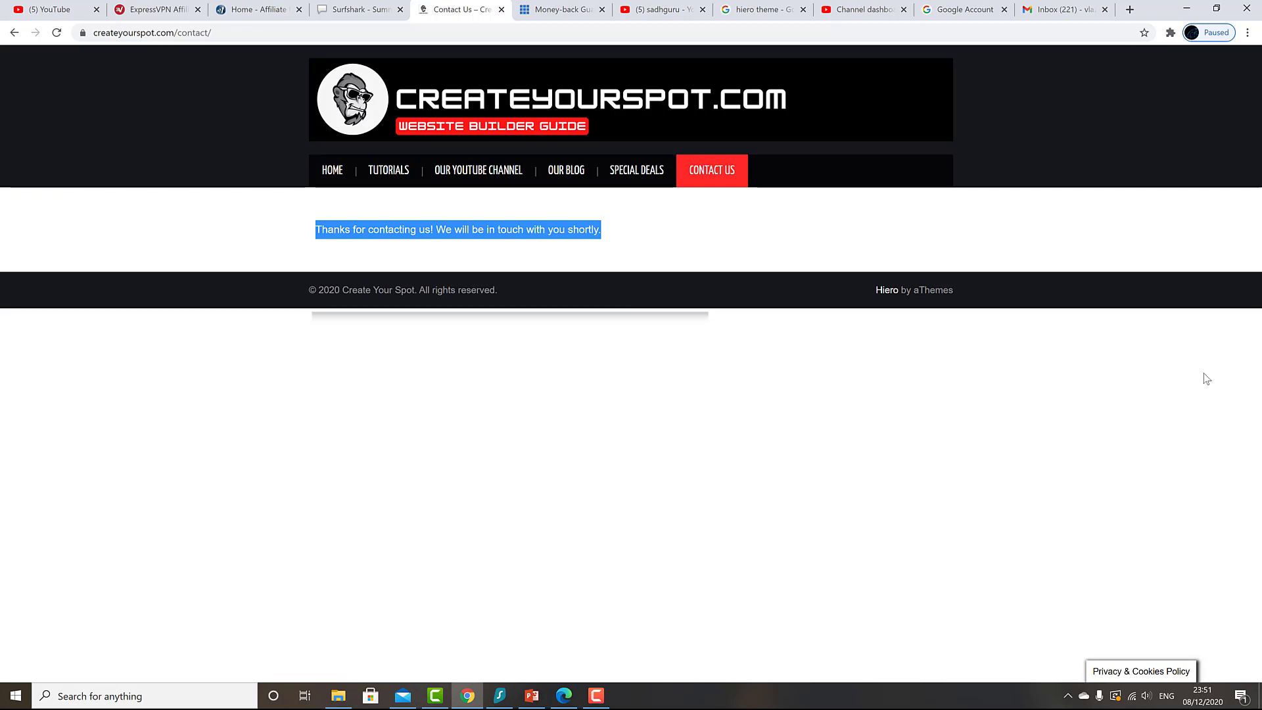
Step: Switch to the Gmail inbox and open the "New Entry: Contact Us" email to check the submitted form details
click(1055, 10)
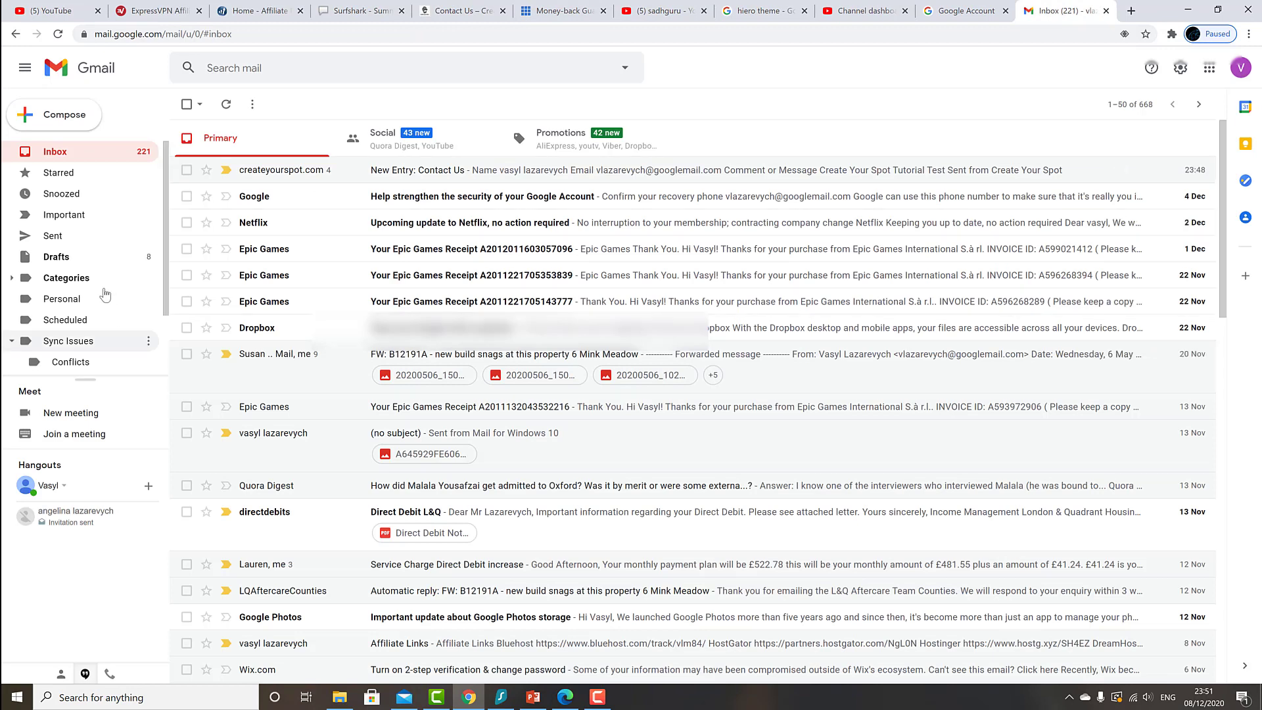
click(658, 169)
drag(530, 450, 531, 496)
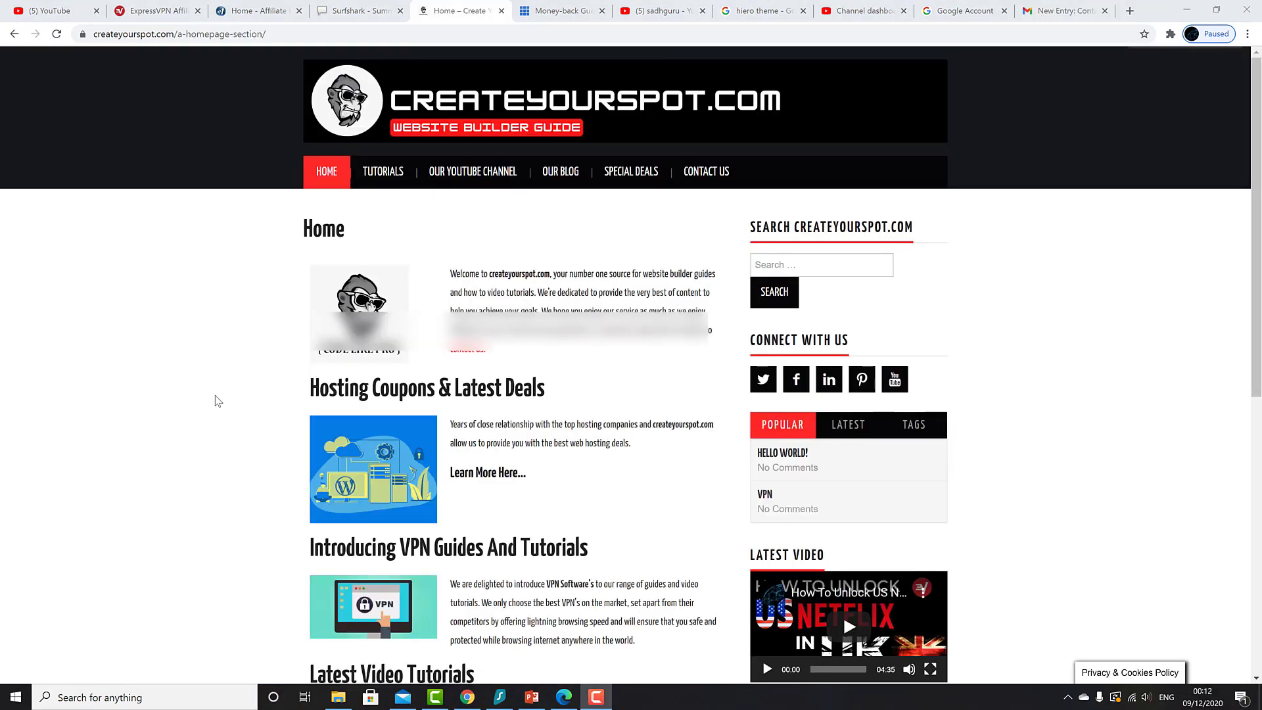
Step: Review the live site's Home page and its Website Builder Guides and VPN Tutorials pages
scroll(215, 400, down, 1)
scroll(217, 400, down, 7)
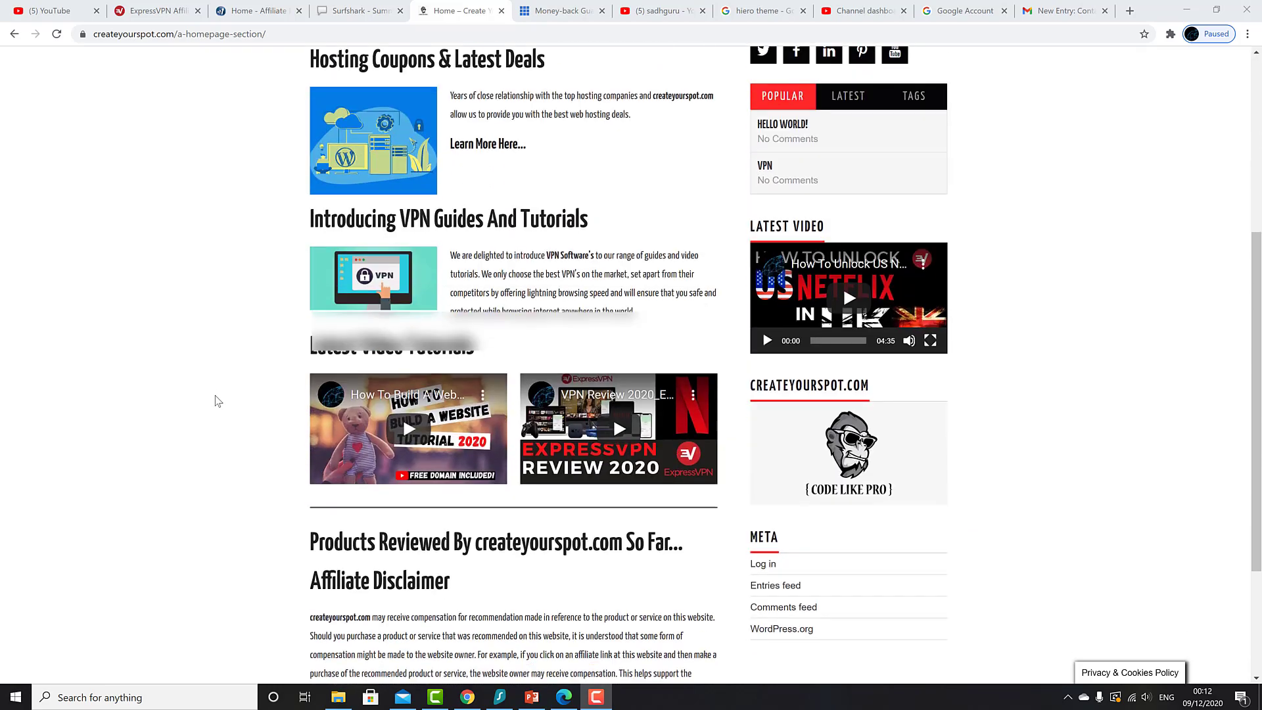
scroll(217, 401, up, 8)
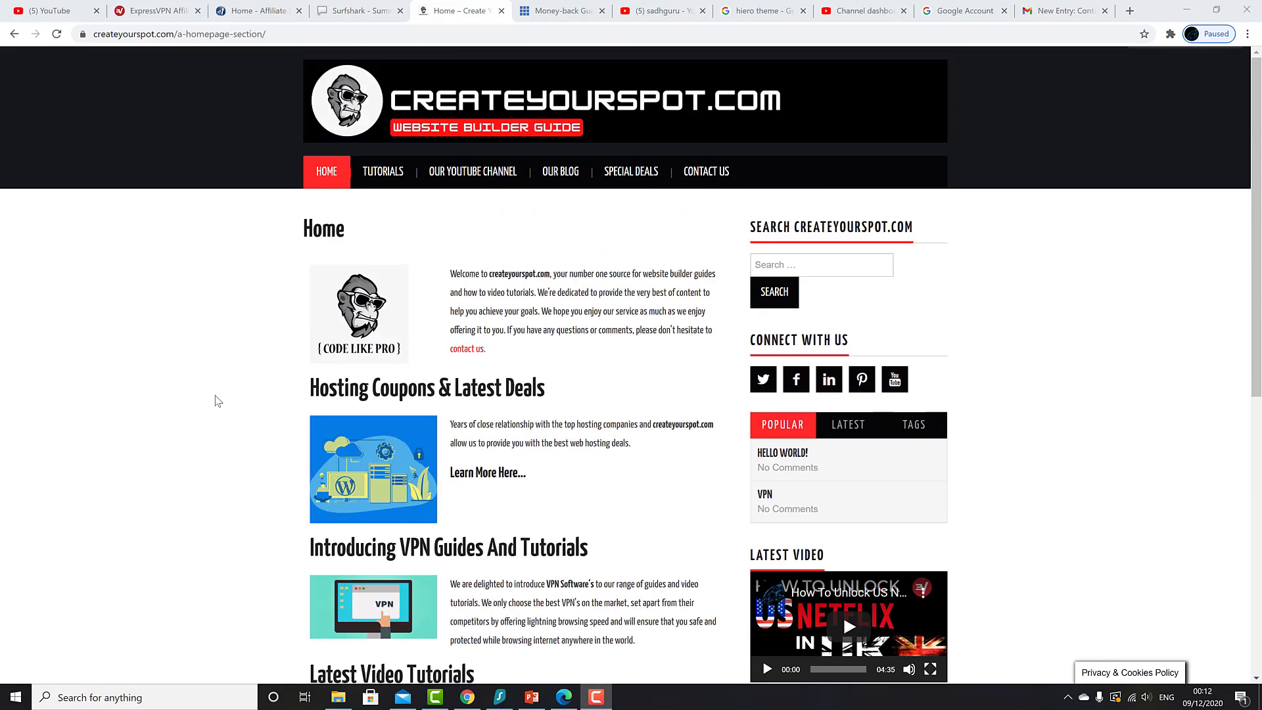
mouse_move(373, 173)
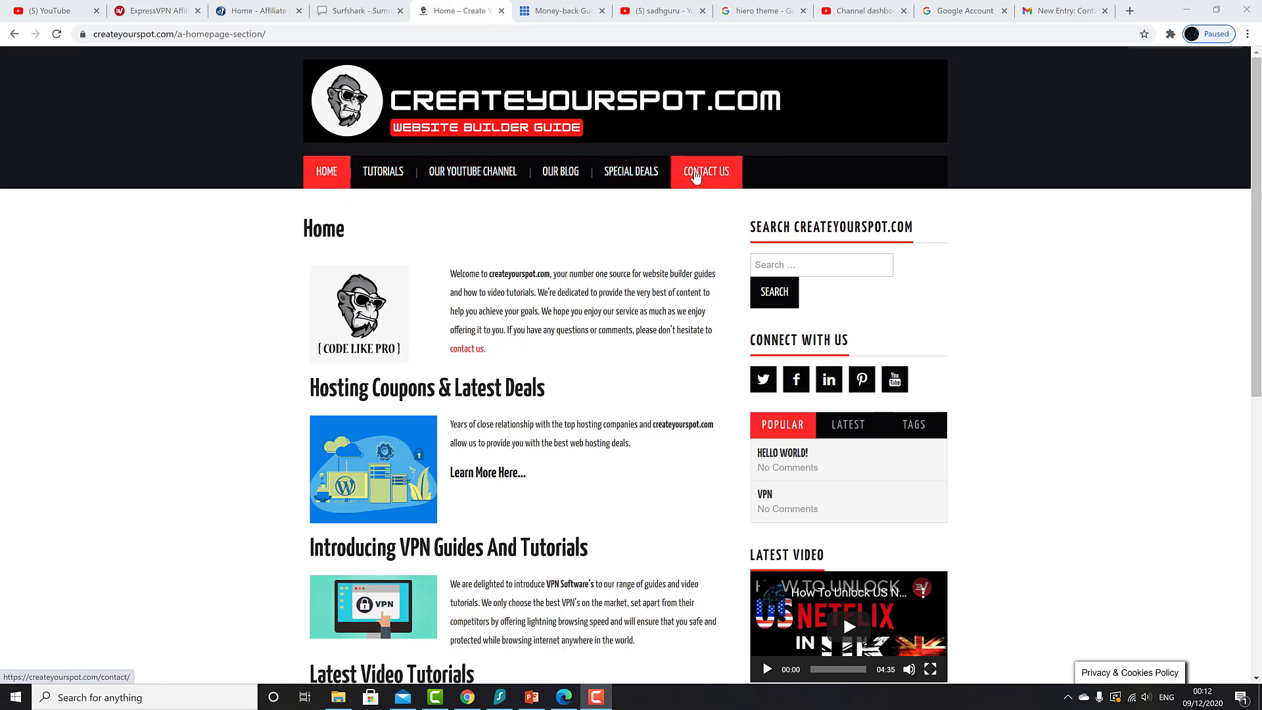
click(376, 201)
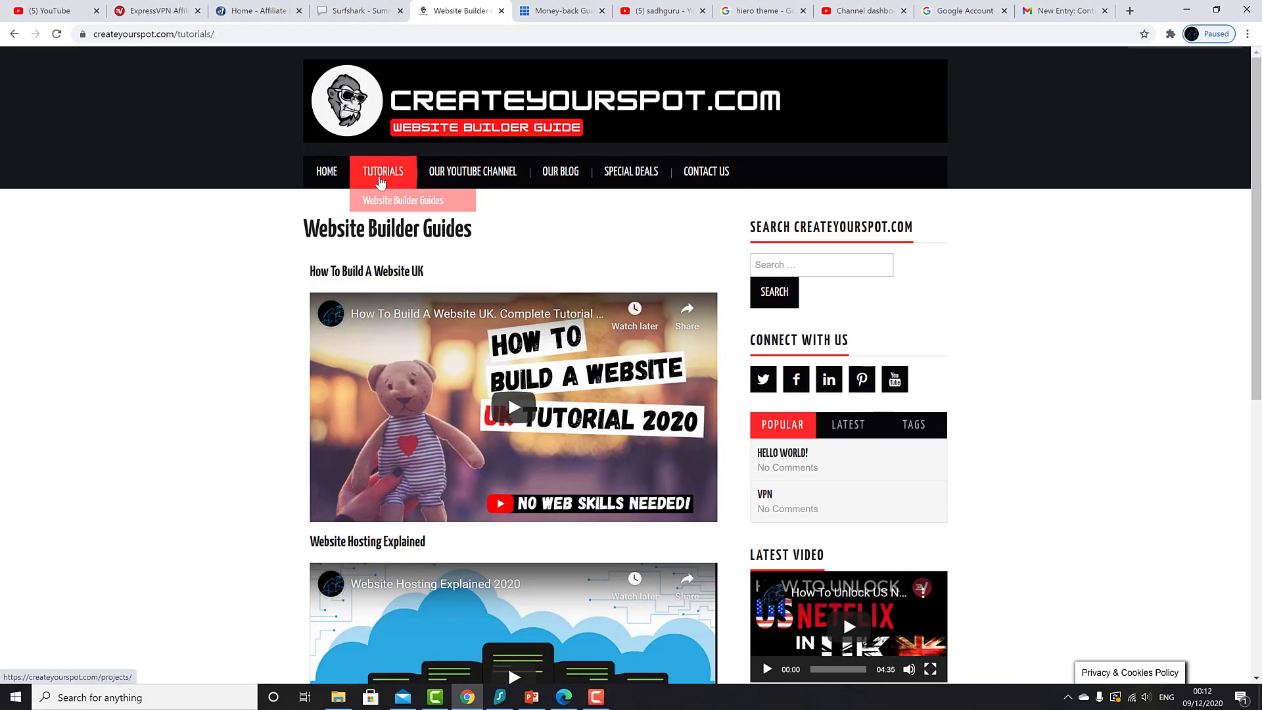
scroll(513, 395, down, 8)
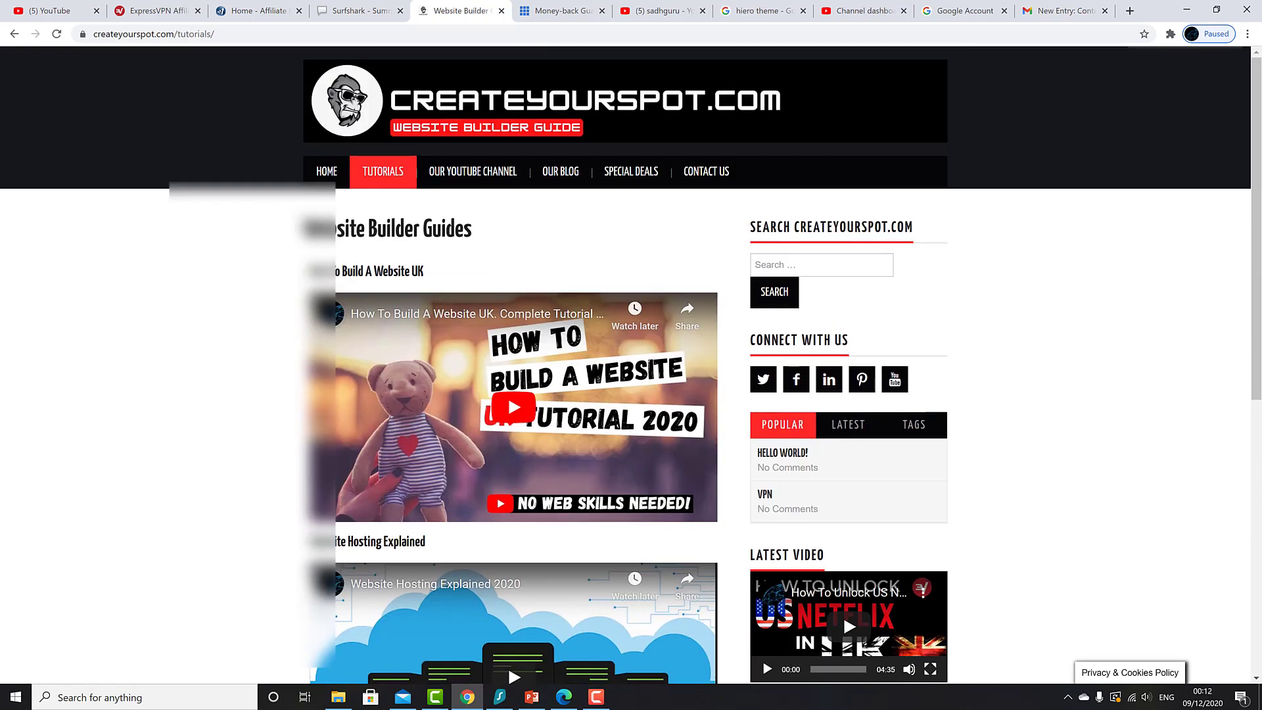
mouse_move(383, 172)
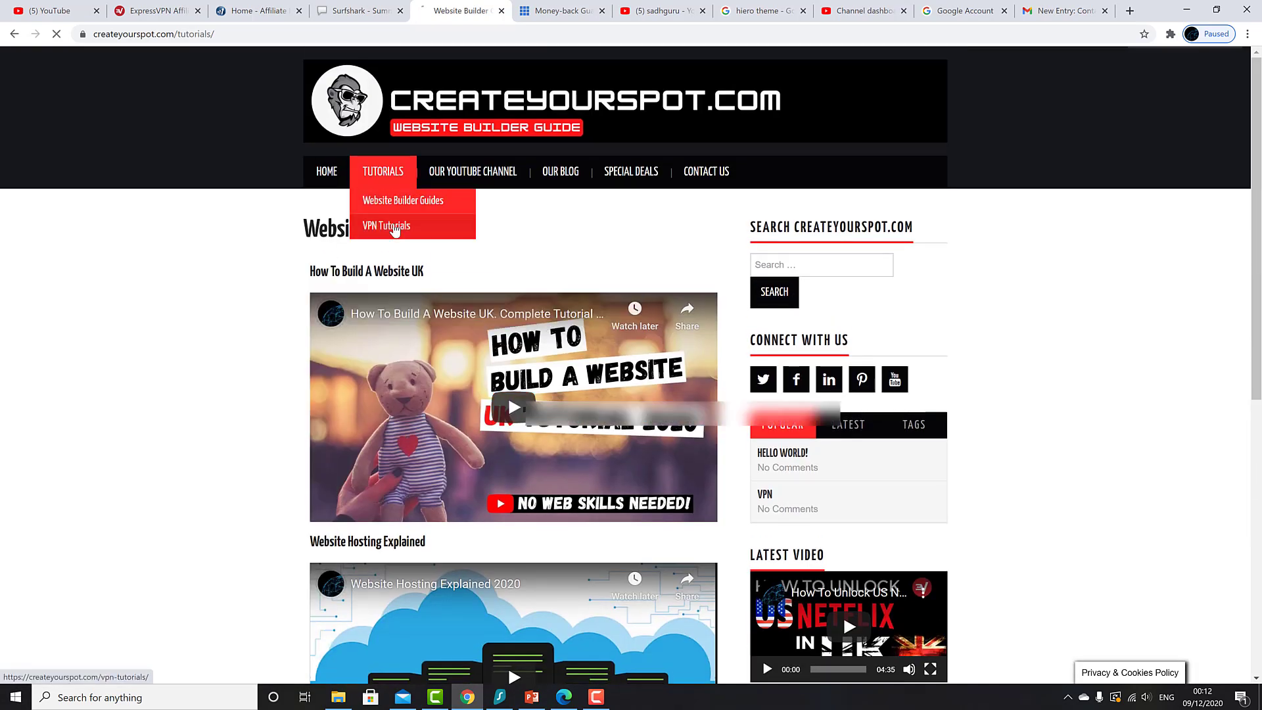
click(393, 226)
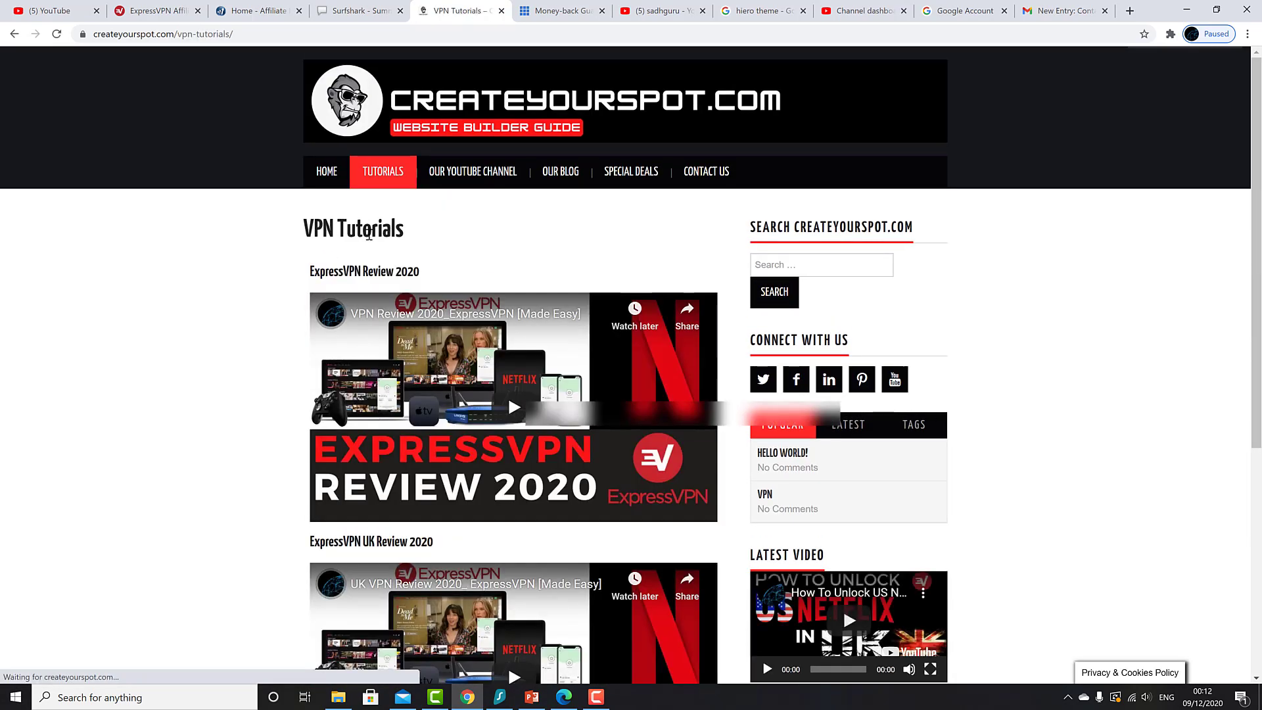
scroll(250, 300, down, 10)
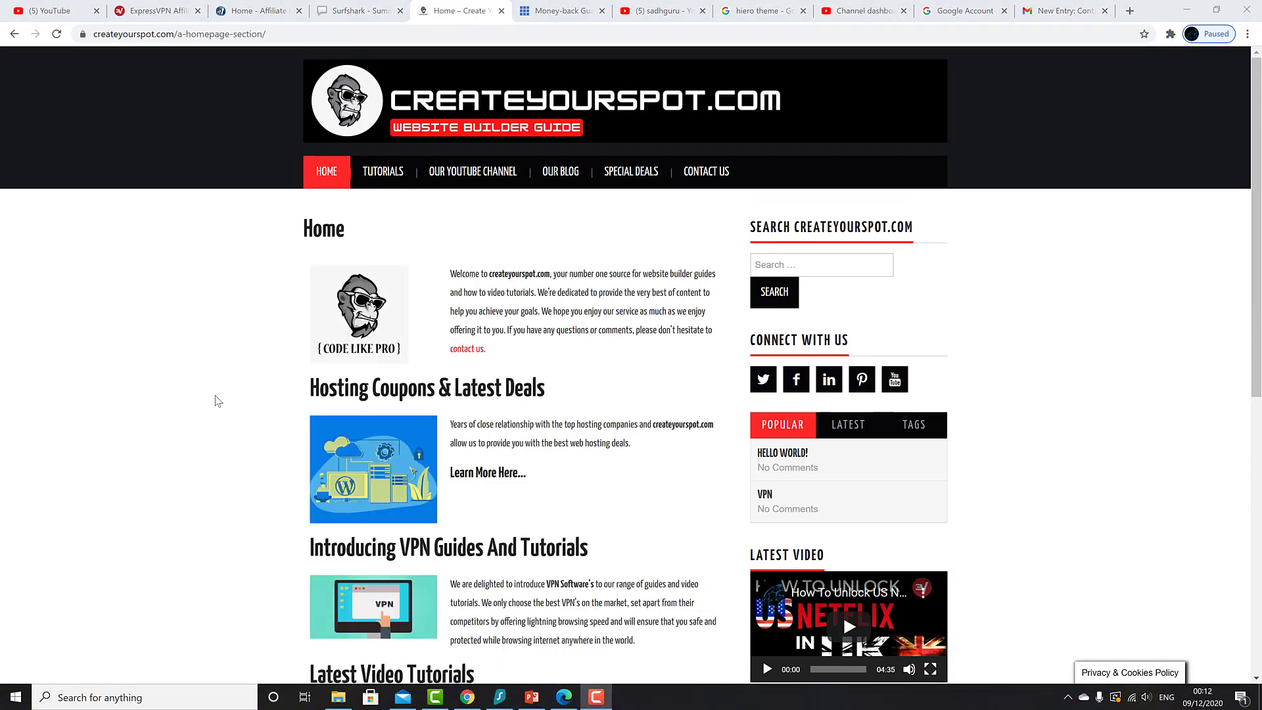
scroll(219, 401, down, 8)
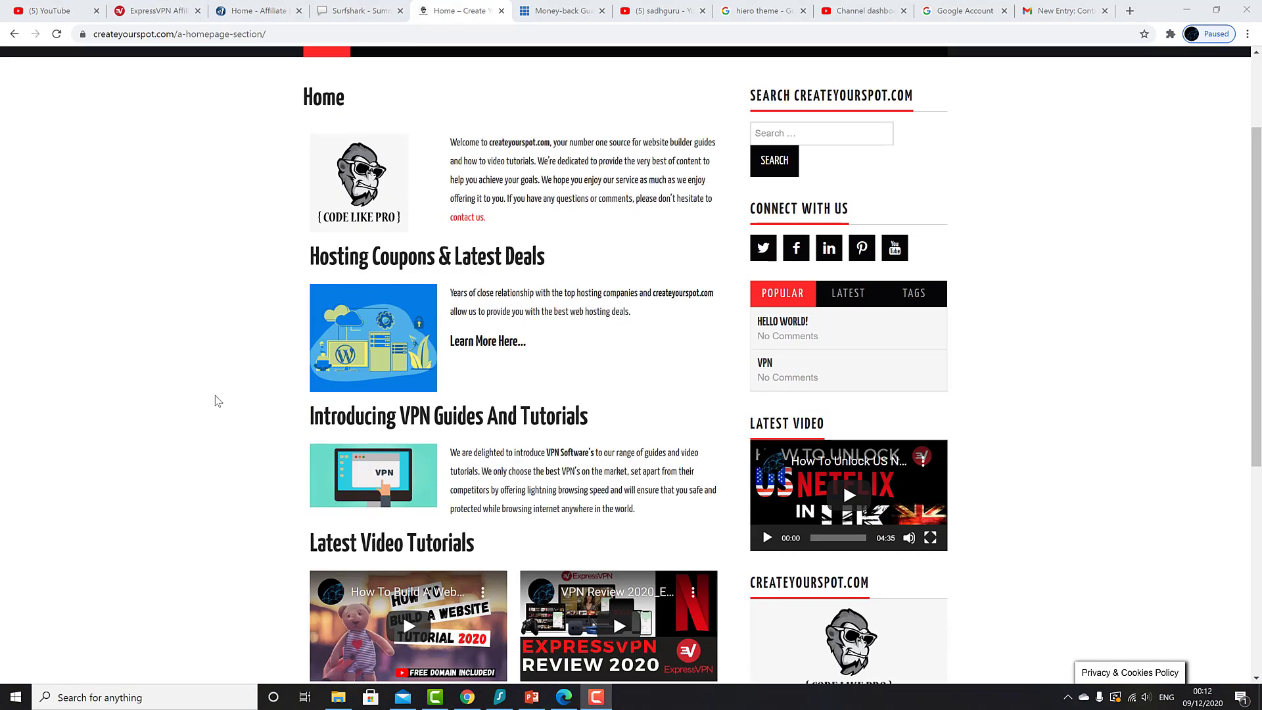
scroll(219, 401, up, 8)
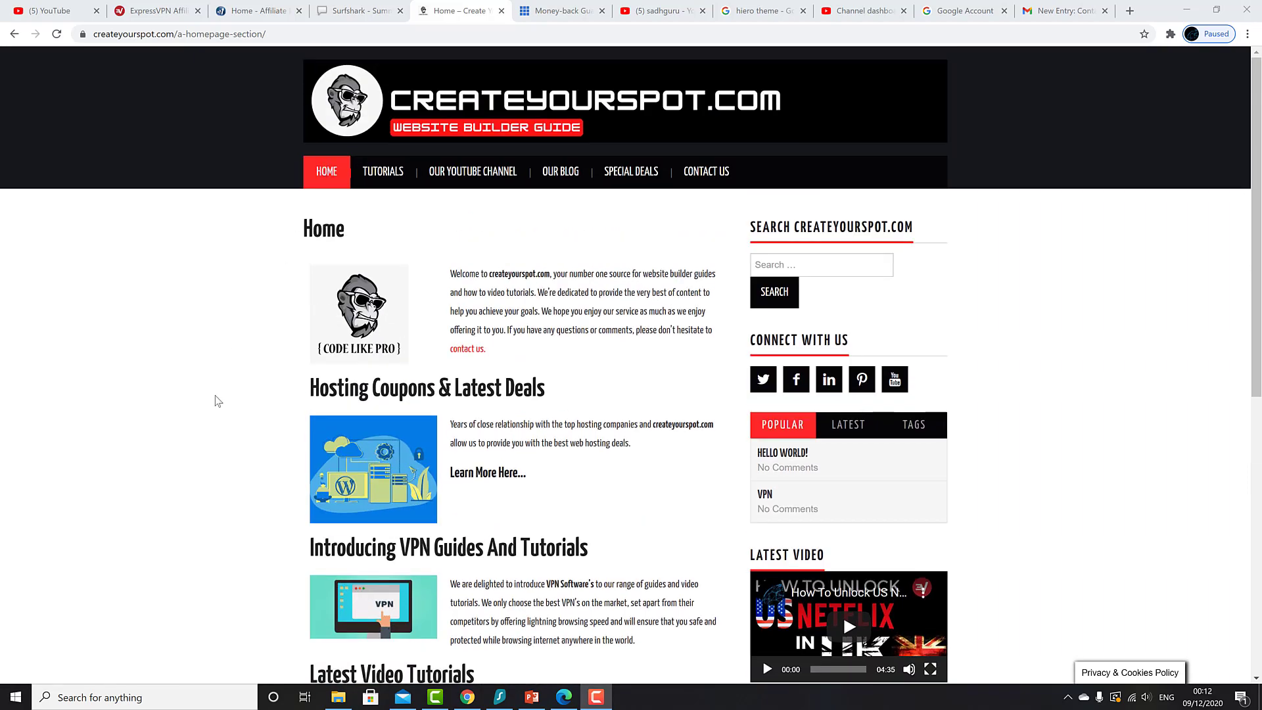
scroll(218, 401, down, 8)
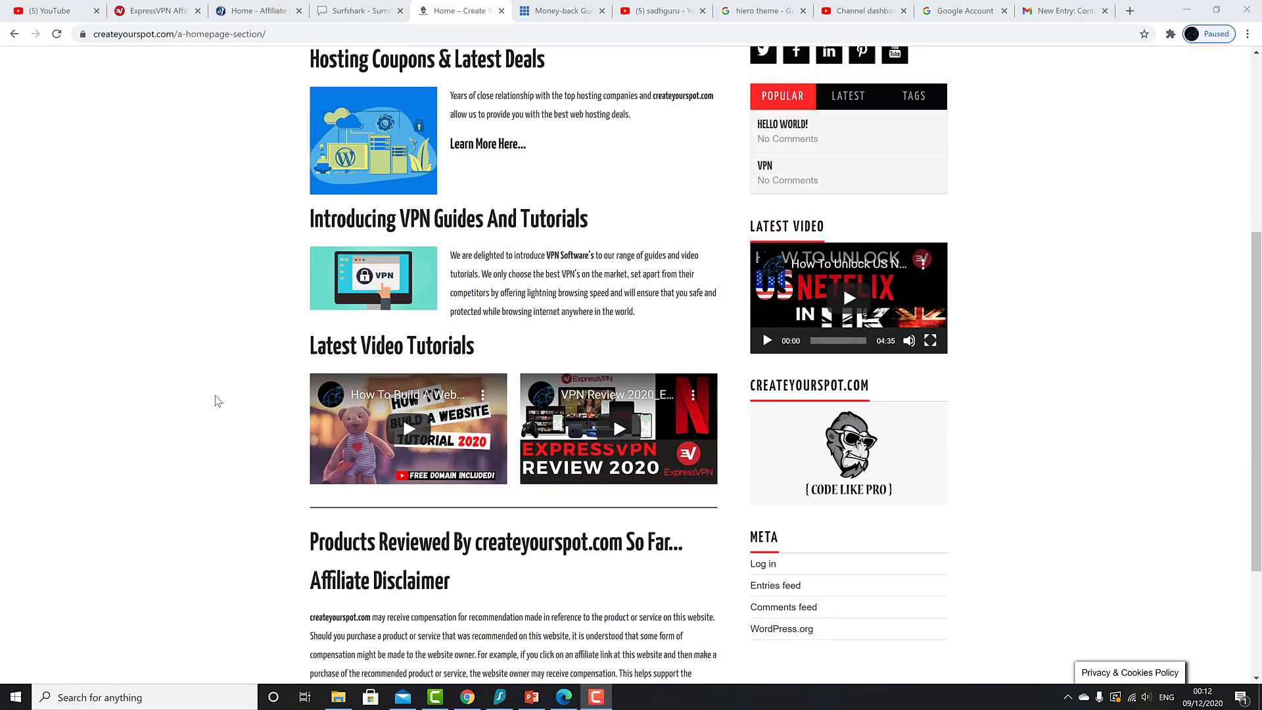
scroll(218, 401, up, 8)
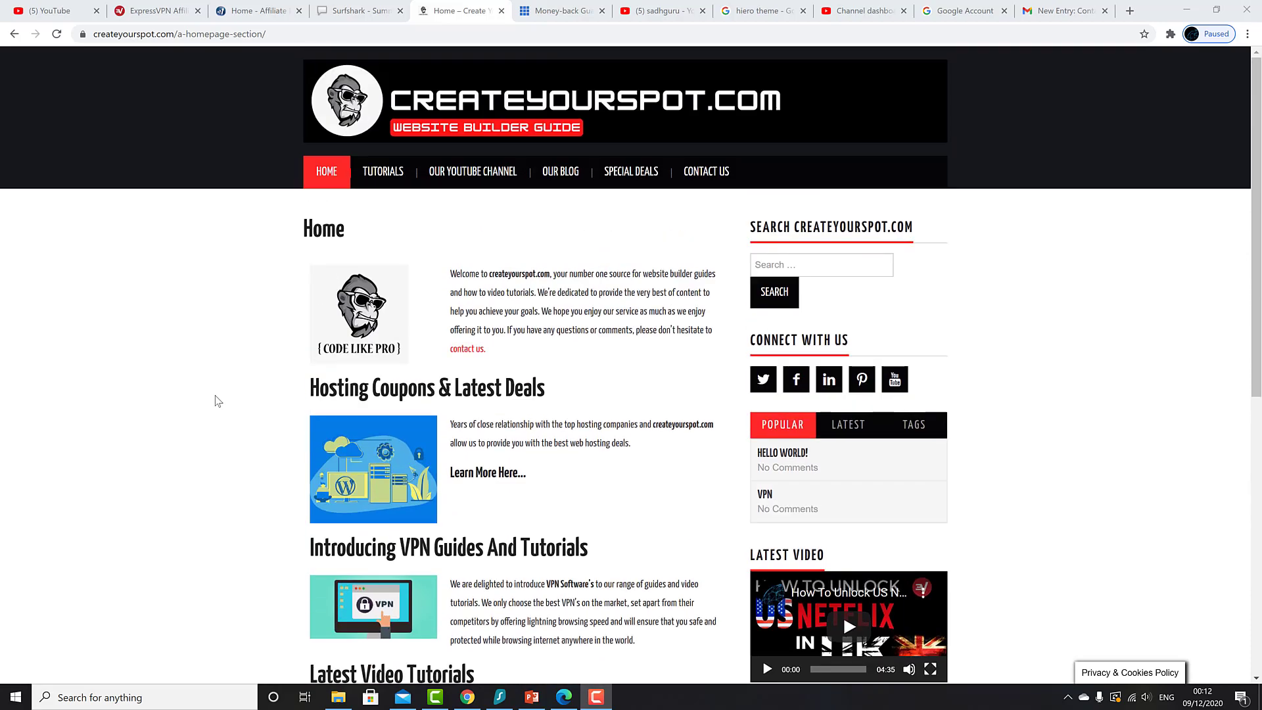